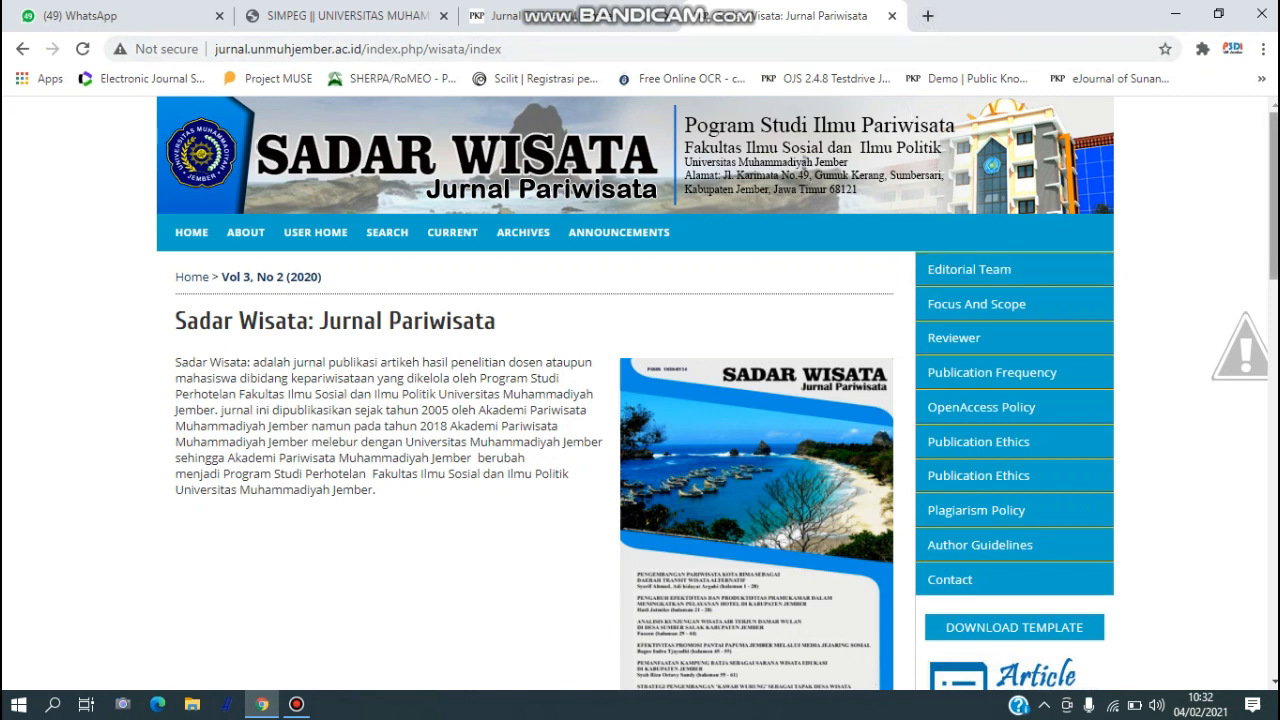
{"action": "scroll", "coordinate": [1265, 180], "scroll_direction": "down", "scroll_amount": 1}
{"action": "scroll", "coordinate": [1265, 180], "scroll_direction": "up", "scroll_amount": 1}
{"action": "left_click", "coordinate": [925, 20]}
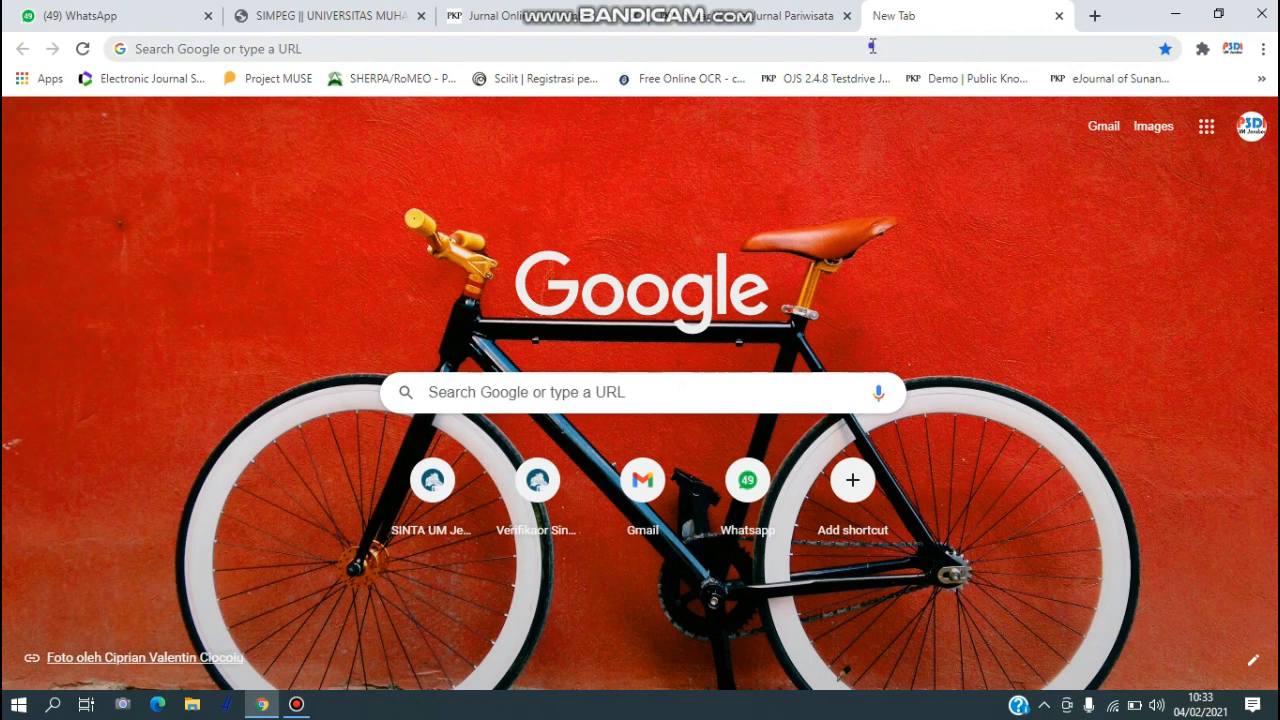
{"action": "left_click", "coordinate": [872, 46]}
{"action": "type", "text": "http://garuda.ristekbrin.go.id/"}
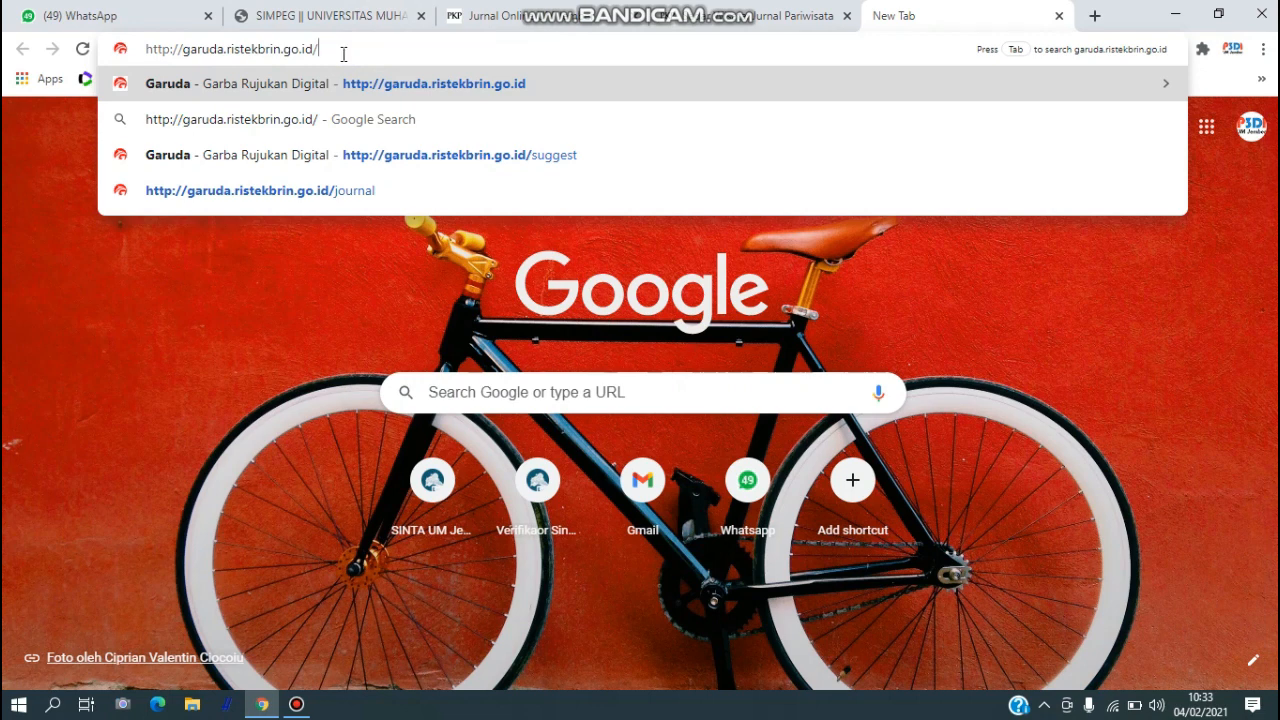
{"action": "key", "text": "Return"}
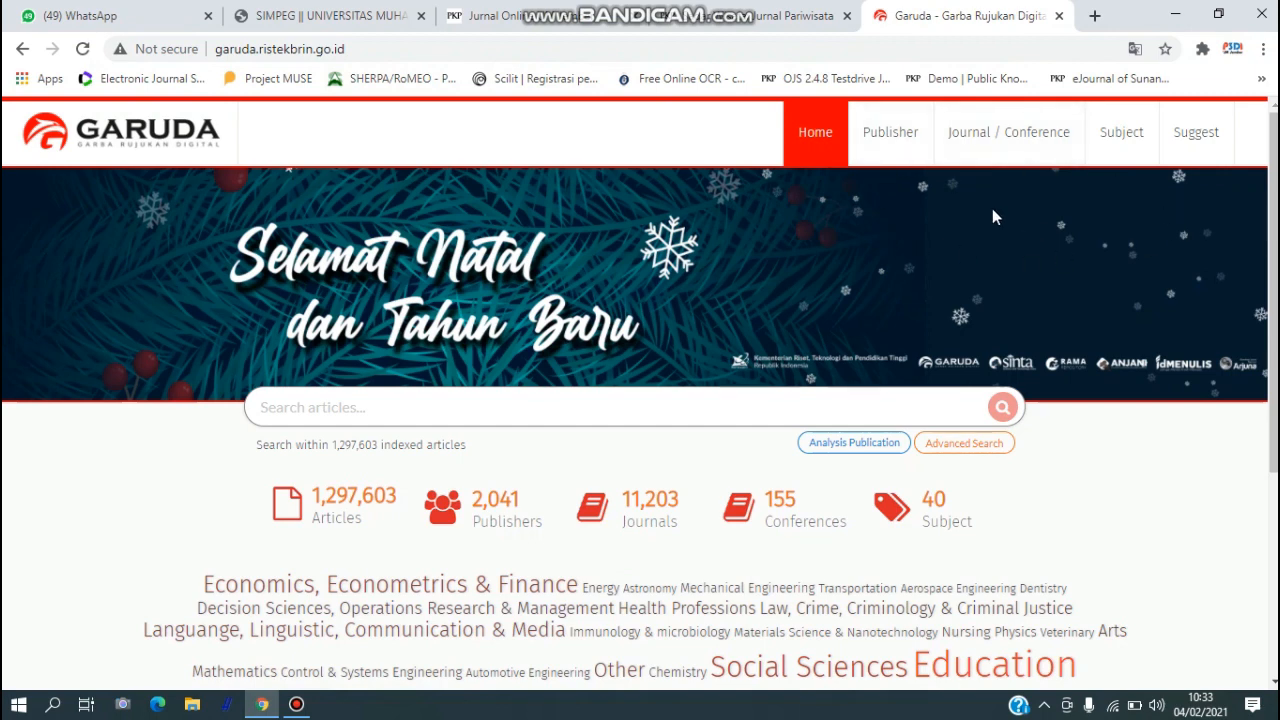
Step: Open Garuda's Suggest page with the New Journal Suggestion Form
{"action": "scroll", "coordinate": [964, 205], "scroll_direction": "down", "scroll_amount": 3}
{"action": "scroll", "coordinate": [951, 215], "scroll_direction": "up", "scroll_amount": 3}
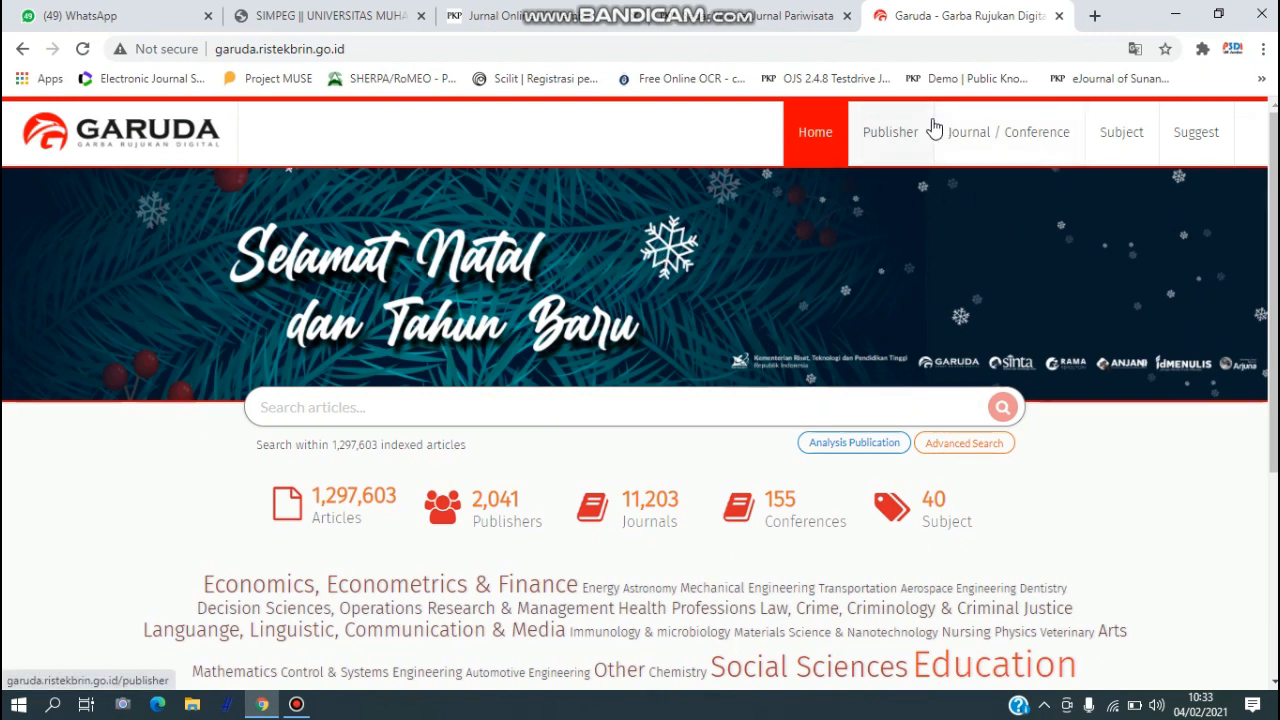
{"action": "left_click", "coordinate": [1197, 147]}
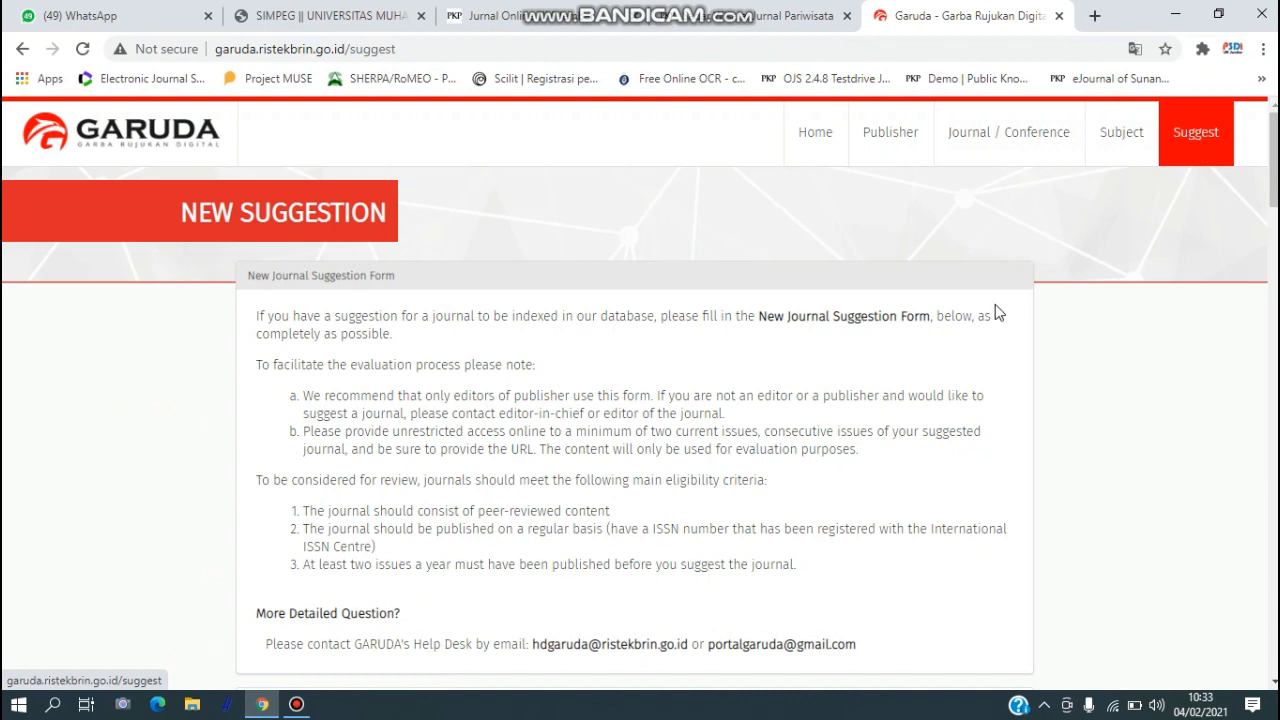
Step: Examine the eligibility criteria and all fields of the New Journal Suggestion Form, from contact details to subject areas
{"action": "scroll", "coordinate": [996, 316], "scroll_direction": "down", "scroll_amount": 2}
{"action": "scroll", "coordinate": [991, 309], "scroll_direction": "down", "scroll_amount": 4}
{"action": "scroll", "coordinate": [991, 301], "scroll_direction": "up", "scroll_amount": 3}
{"action": "scroll", "coordinate": [855, 304], "scroll_direction": "down", "scroll_amount": 3}
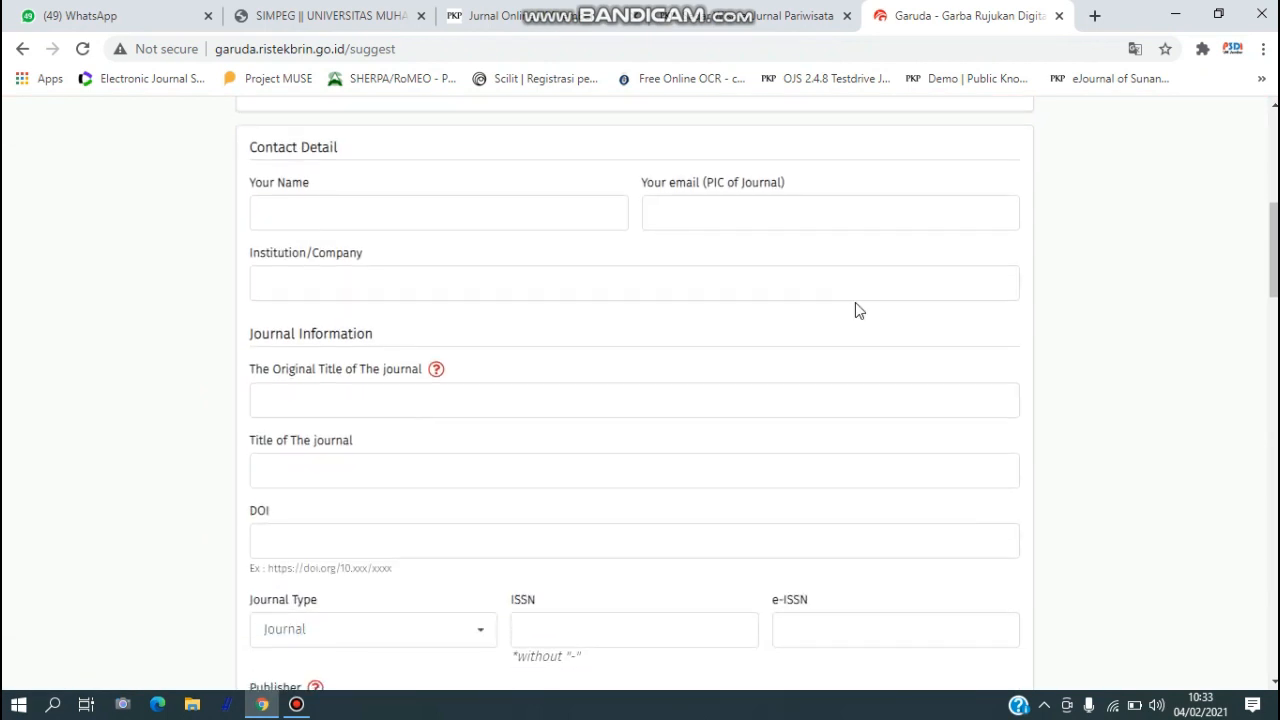
{"action": "scroll", "coordinate": [501, 207], "scroll_direction": "up", "scroll_amount": 6}
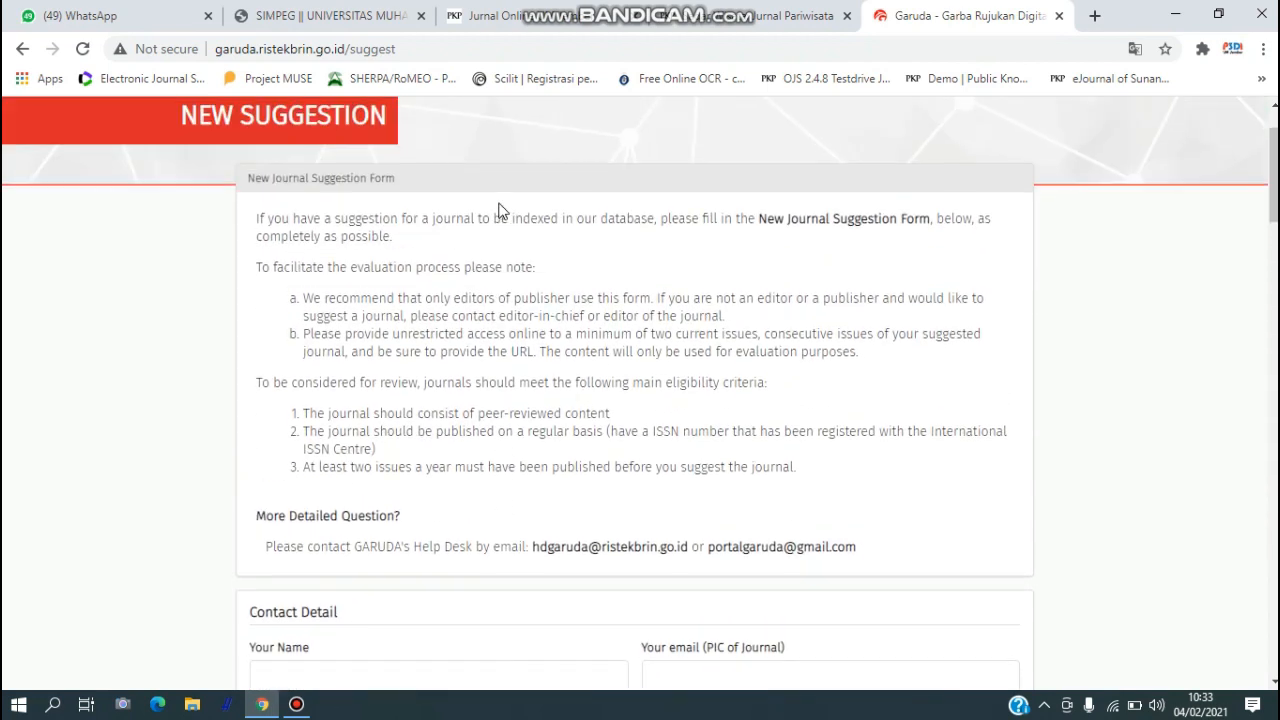
{"action": "scroll", "coordinate": [505, 220], "scroll_direction": "down", "scroll_amount": 10}
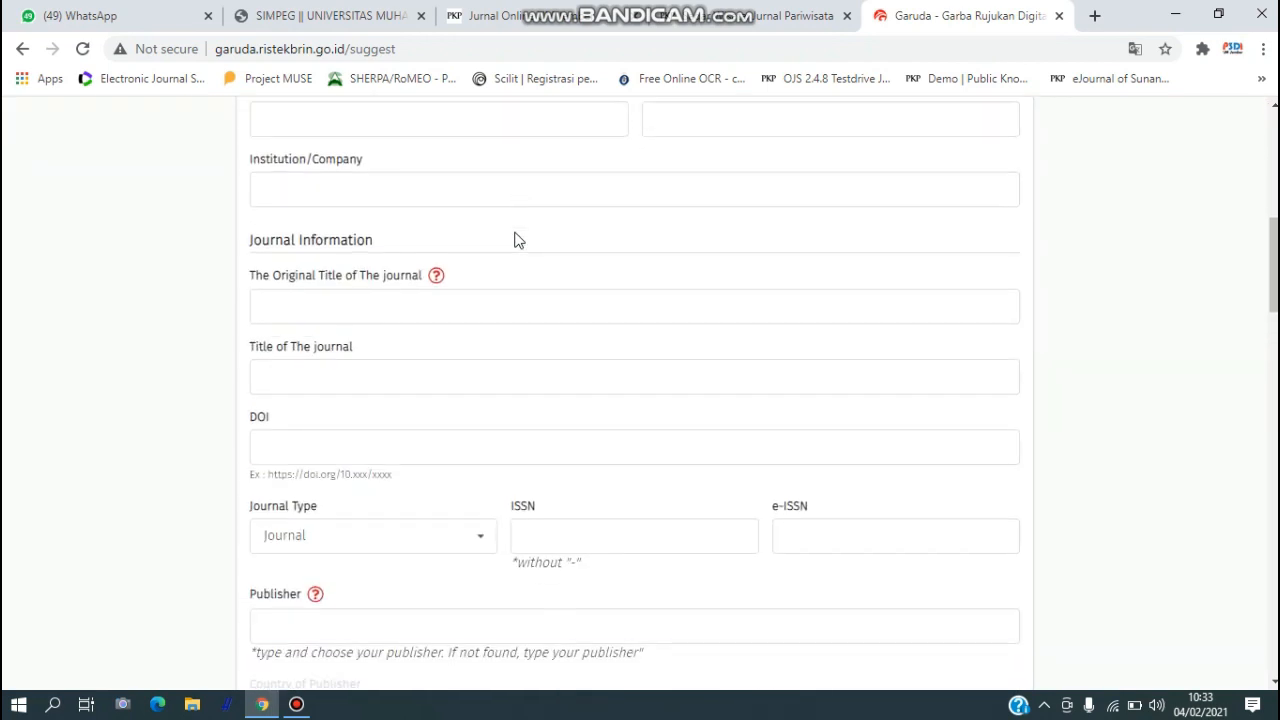
{"action": "scroll", "coordinate": [517, 240], "scroll_direction": "down", "scroll_amount": 3}
{"action": "scroll", "coordinate": [516, 232], "scroll_direction": "down", "scroll_amount": 9}
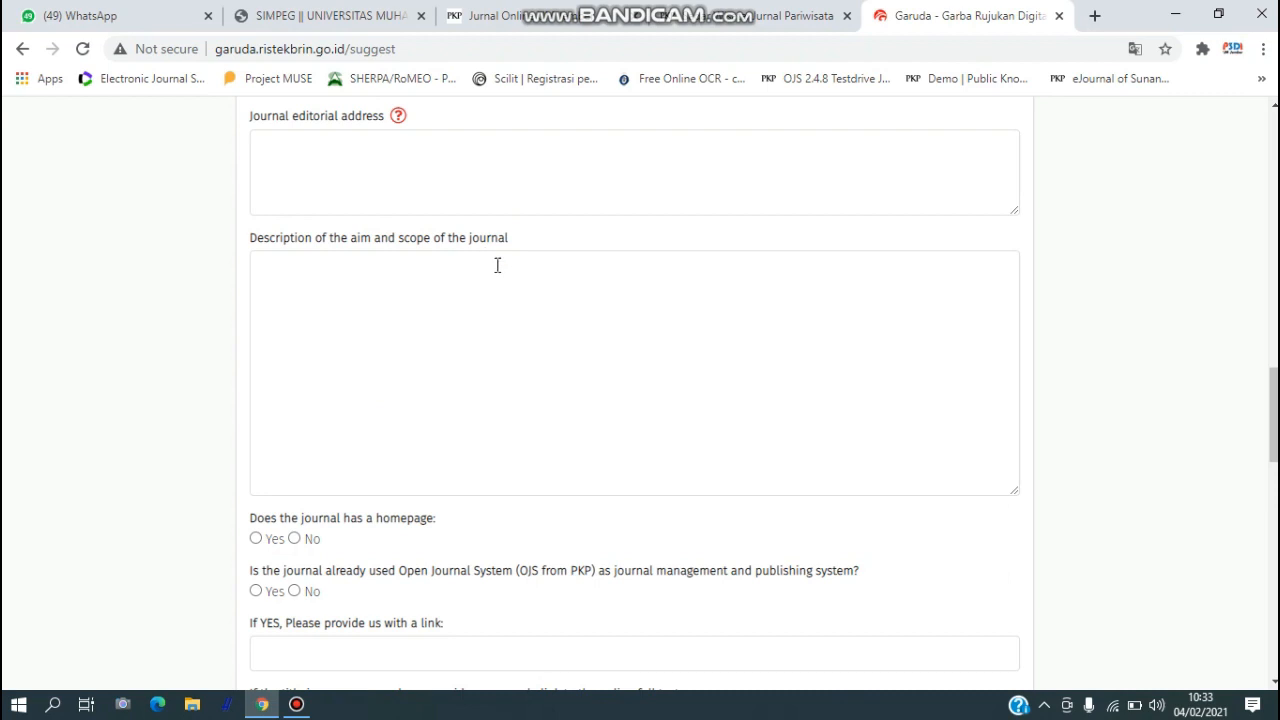
{"action": "scroll", "coordinate": [531, 283], "scroll_direction": "up", "scroll_amount": 4}
{"action": "scroll", "coordinate": [534, 271], "scroll_direction": "up", "scroll_amount": 12}
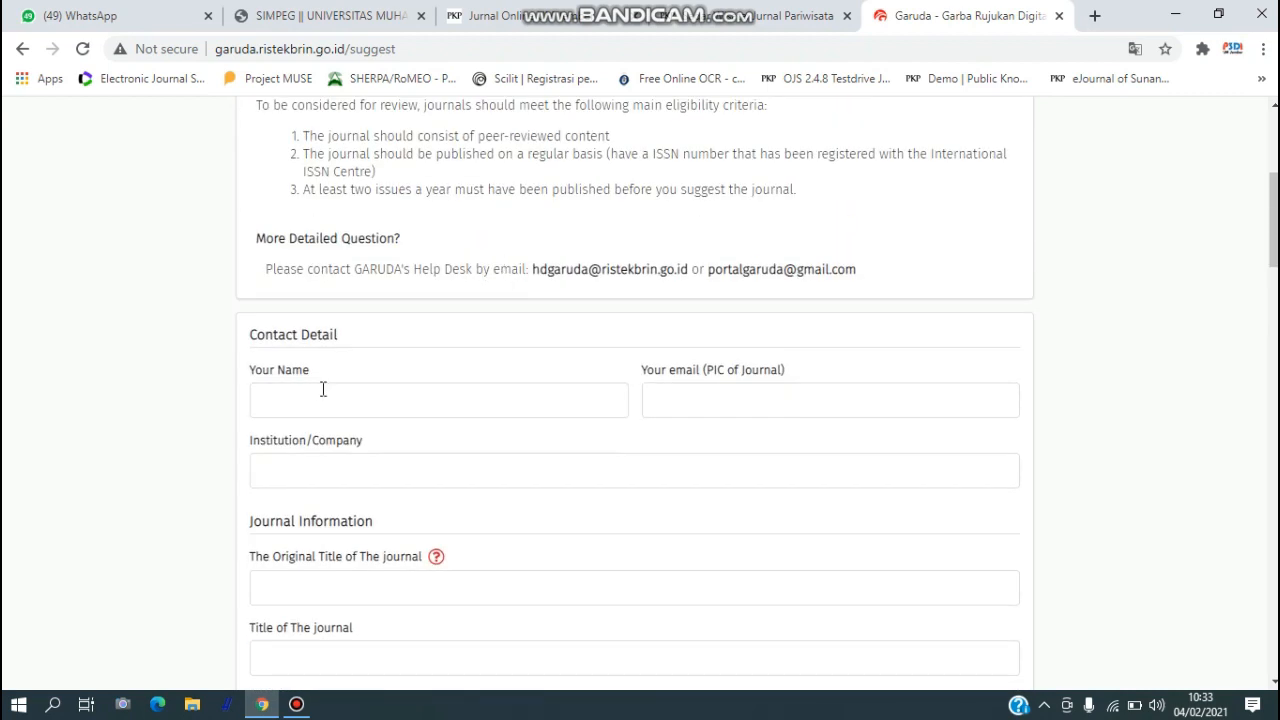
{"action": "scroll", "coordinate": [322, 389], "scroll_direction": "down", "scroll_amount": 2}
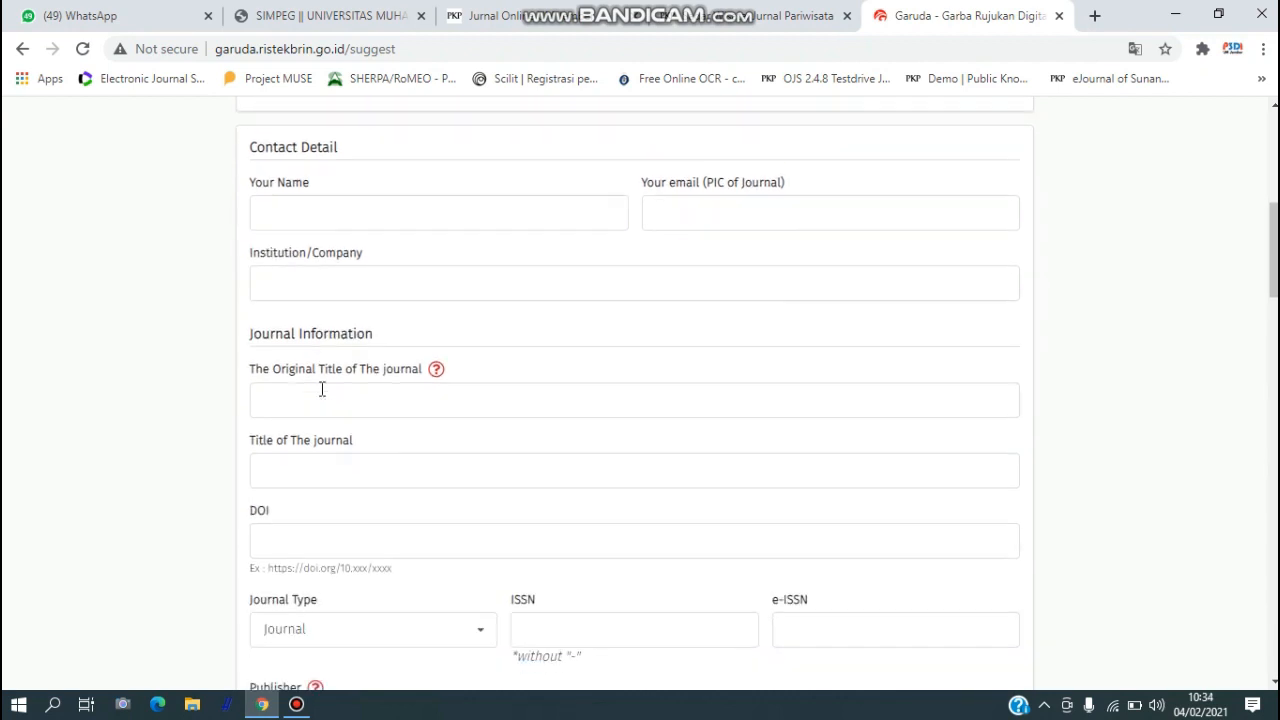
{"action": "scroll", "coordinate": [424, 386], "scroll_direction": "down", "scroll_amount": 16}
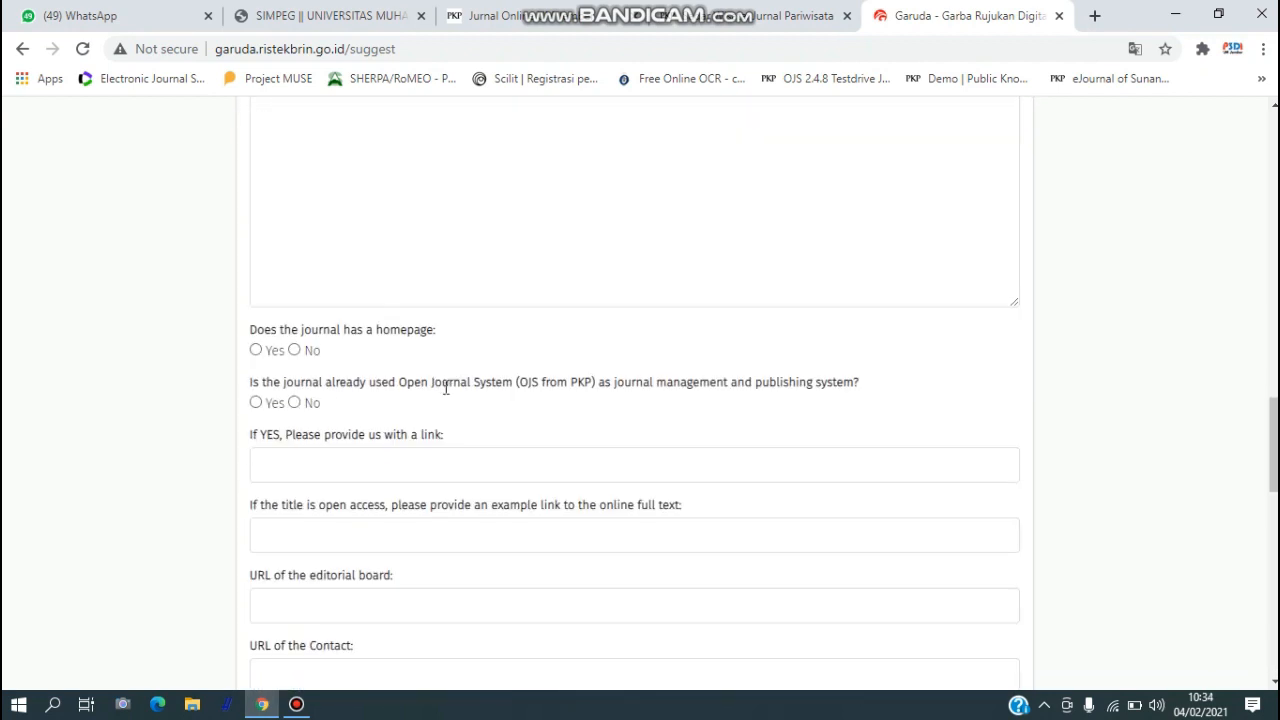
{"action": "scroll", "coordinate": [446, 387], "scroll_direction": "down", "scroll_amount": 7}
{"action": "scroll", "coordinate": [444, 386], "scroll_direction": "up", "scroll_amount": 2}
{"action": "scroll", "coordinate": [444, 390], "scroll_direction": "up", "scroll_amount": 1}
{"action": "scroll", "coordinate": [440, 392], "scroll_direction": "up", "scroll_amount": 2}
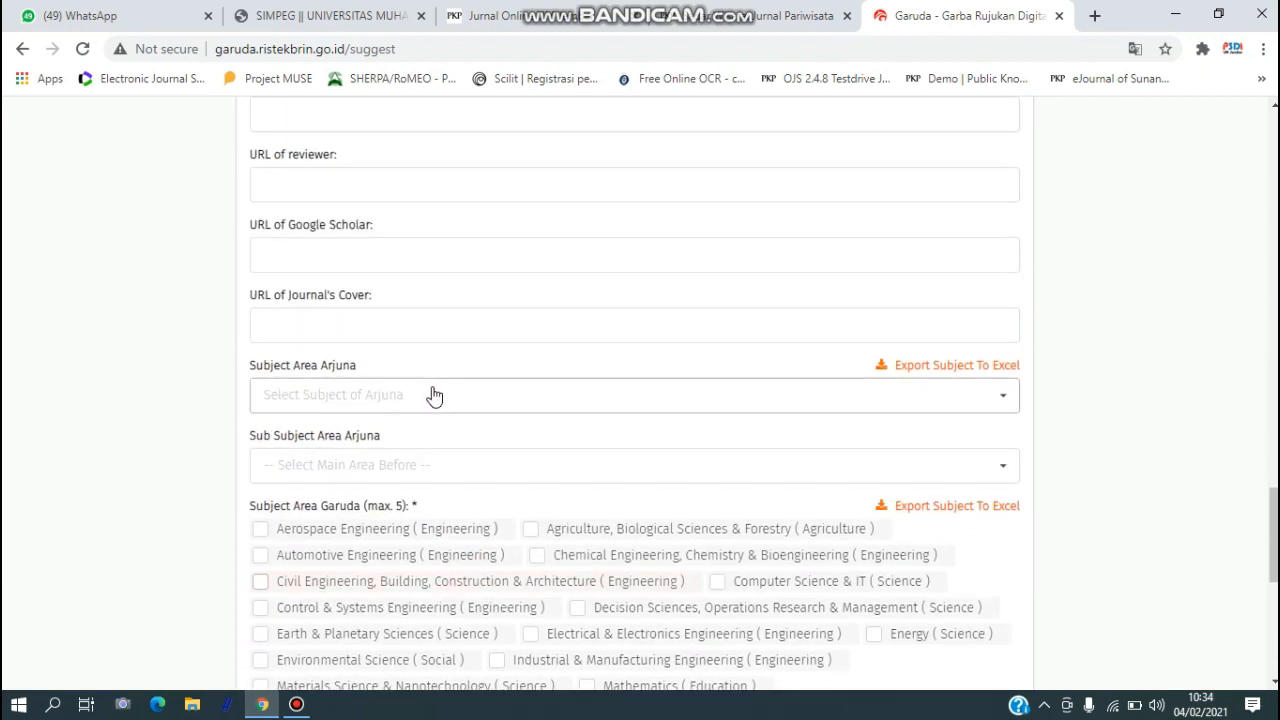
{"action": "scroll", "coordinate": [463, 380], "scroll_direction": "up", "scroll_amount": 12}
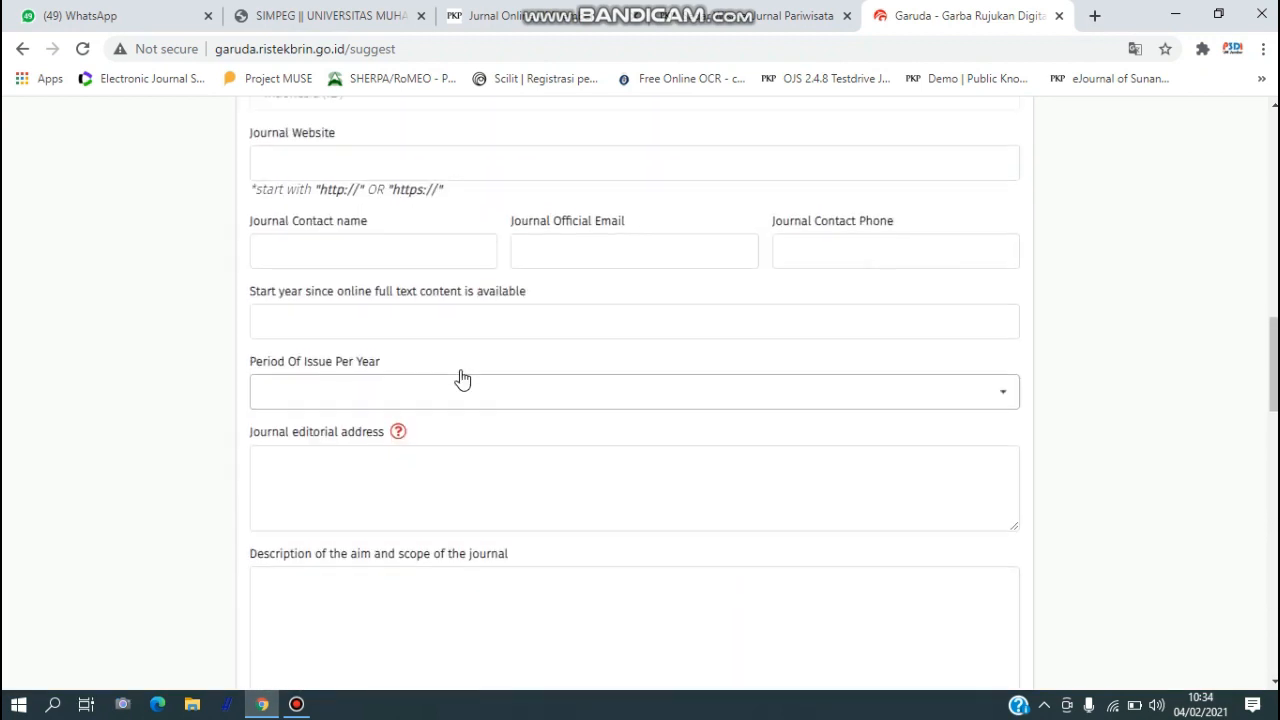
{"action": "scroll", "coordinate": [455, 377], "scroll_direction": "up", "scroll_amount": 7}
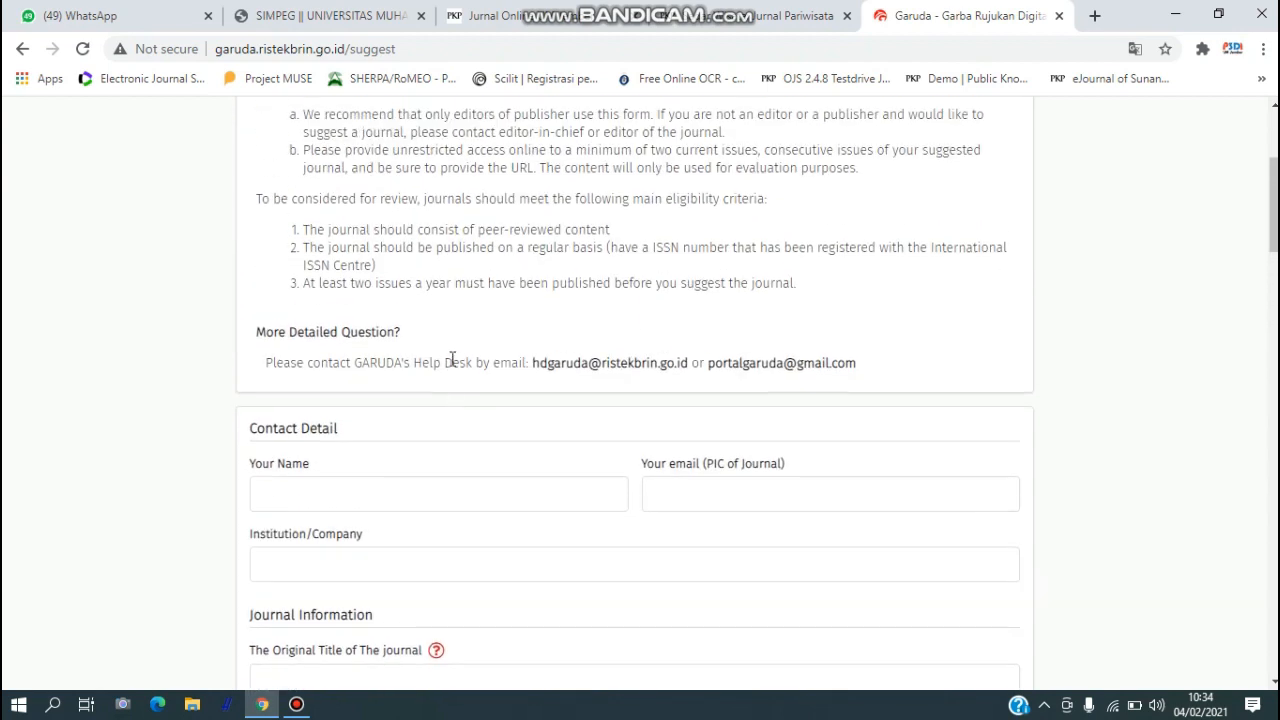
Step: Place the Sadar Wisata tab after the Garuda tab and open the journal's Editorial Team page in a new tab
{"action": "scroll", "coordinate": [430, 370], "scroll_direction": "down", "scroll_amount": 2}
{"action": "left_click", "coordinate": [366, 313]}
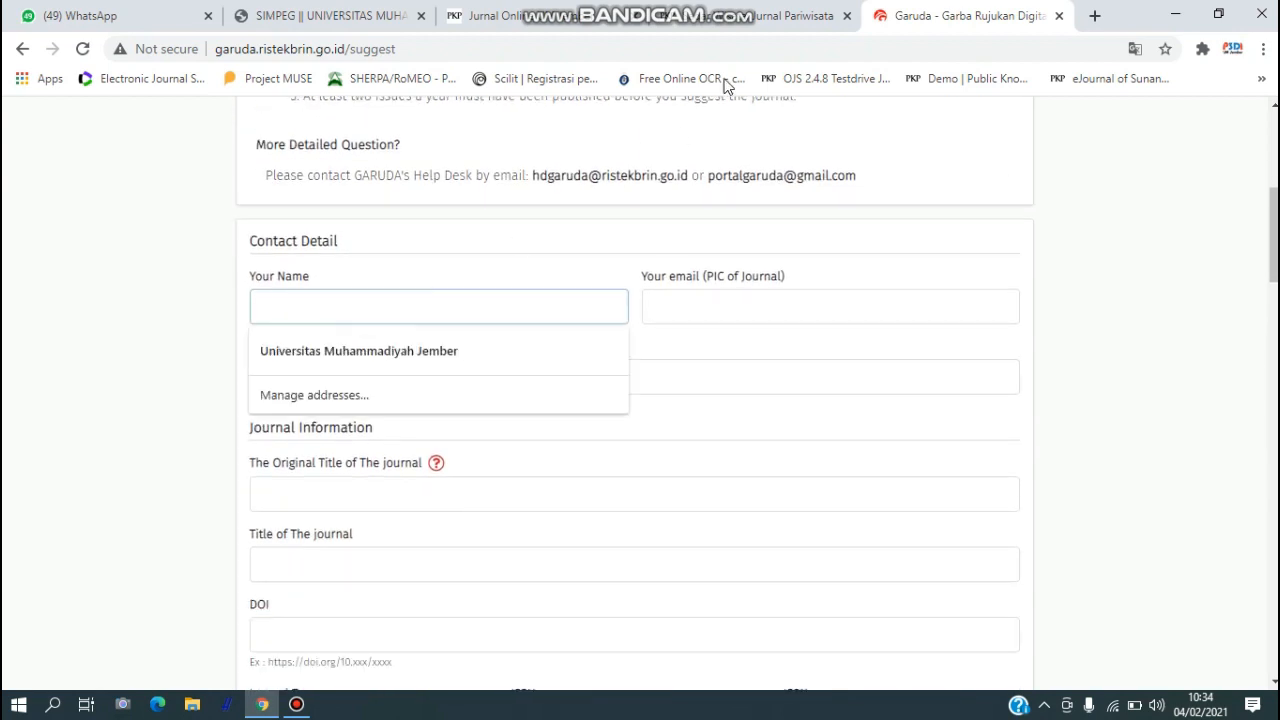
{"action": "left_click", "coordinate": [731, 16]}
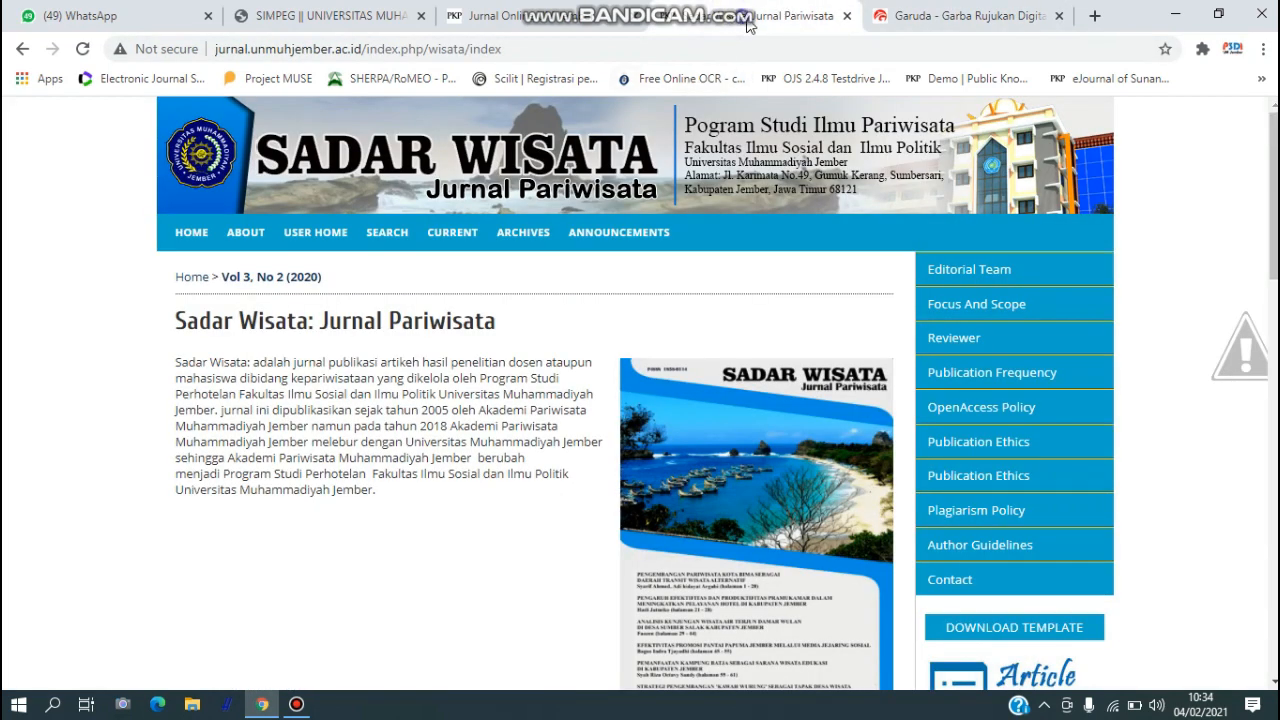
{"action": "left_click_drag", "start_coordinate": [745, 16], "coordinate": [1003, 40]}
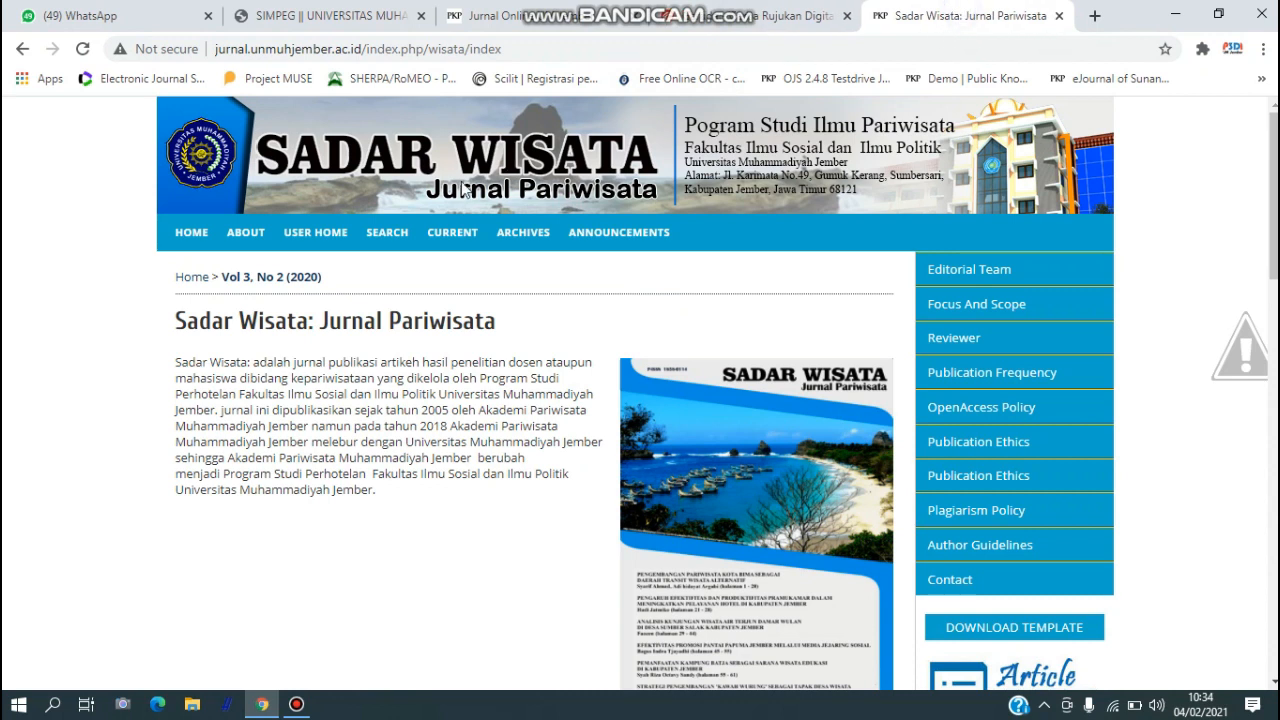
{"action": "right_click", "coordinate": [962, 276]}
{"action": "left_click", "coordinate": [980, 284]}
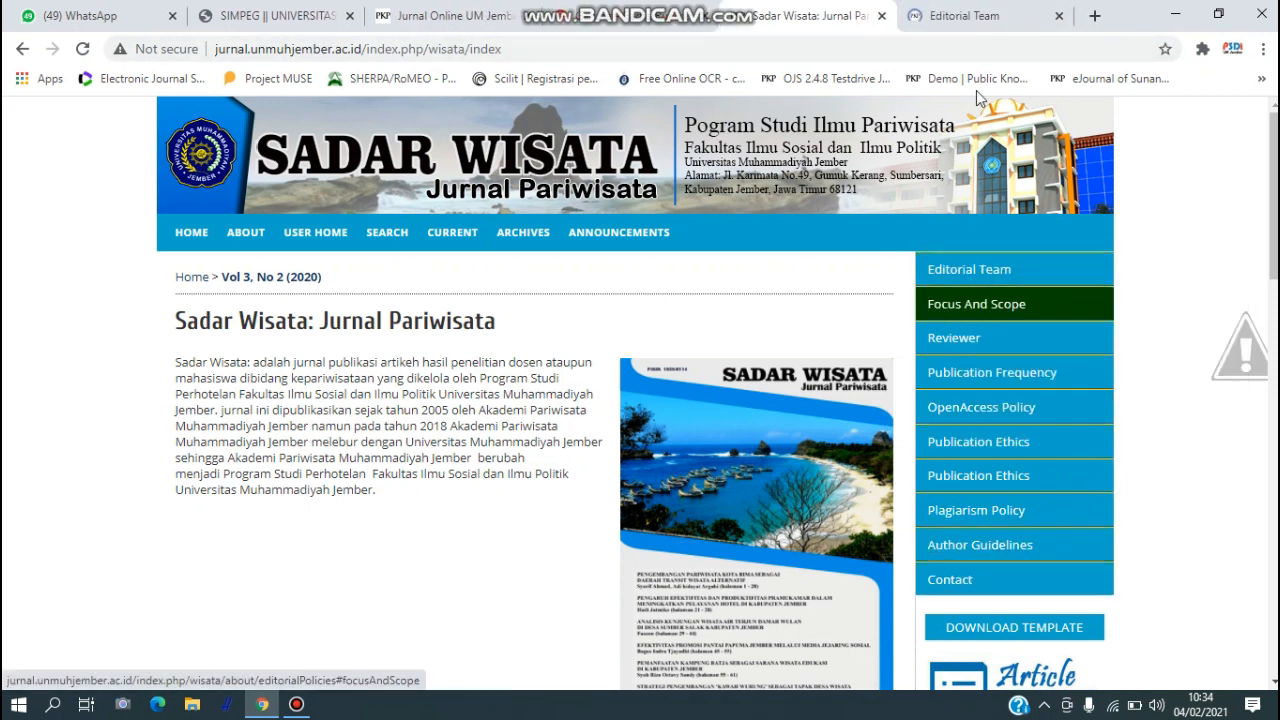
{"action": "left_click", "coordinate": [955, 15]}
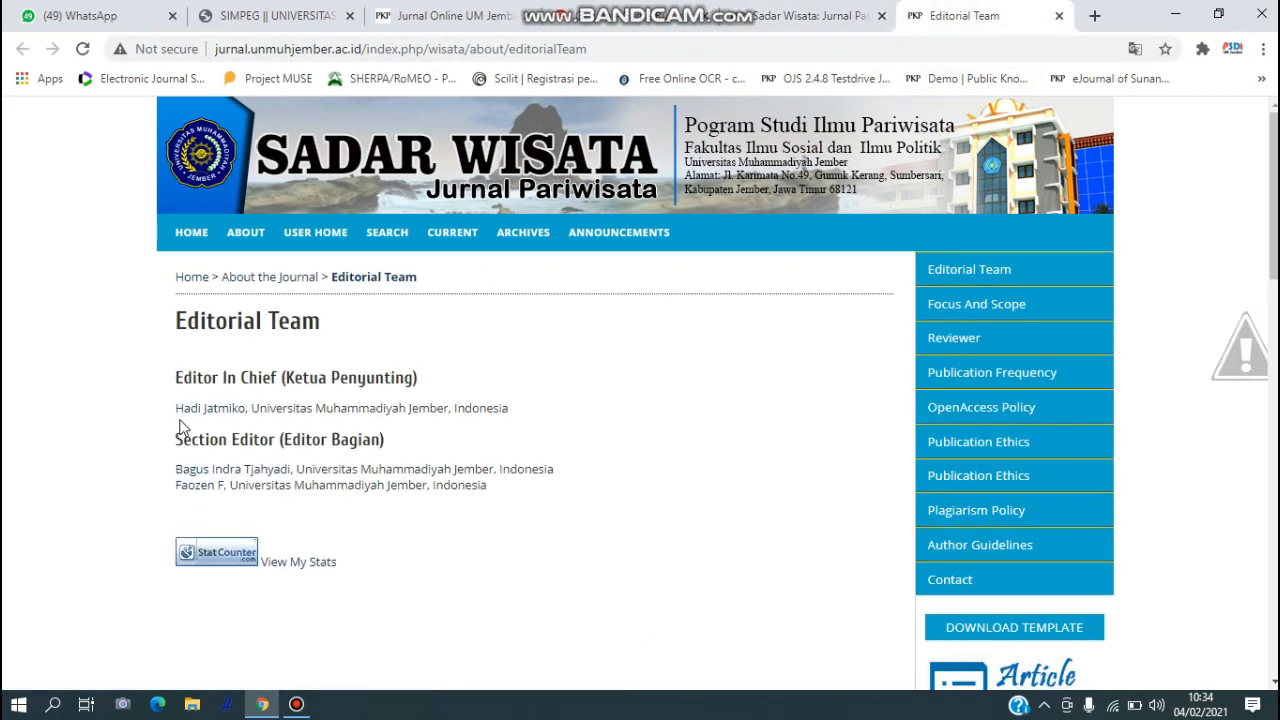
Step: Copy the editor in chief's name from the Editorial Team page into the form's Your Name field
{"action": "left_click_drag", "start_coordinate": [150, 391], "coordinate": [250, 408]}
{"action": "key", "text": "ctrl+c"}
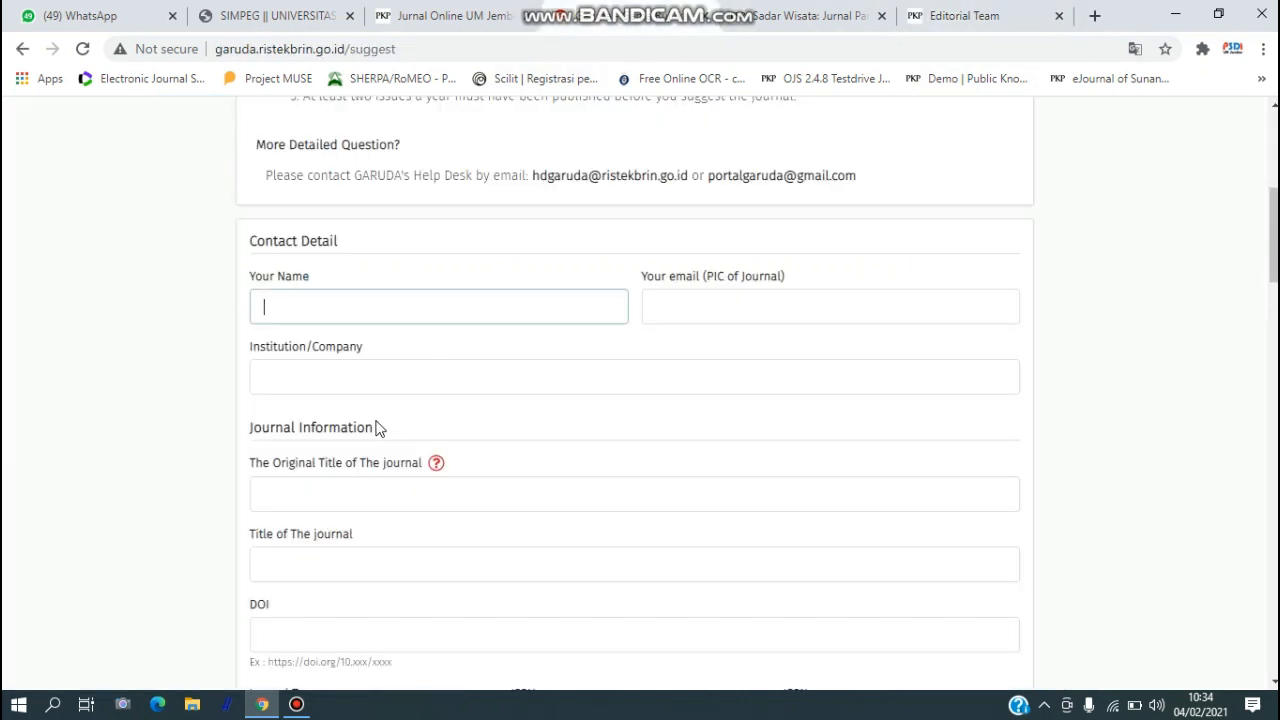
{"action": "left_click", "coordinate": [343, 309]}
{"action": "key", "text": "ctrl+v"}
Step: Open the journal's Contact page in a new tab and copy the principal contact's e-mail into the form's Your email field
{"action": "left_click", "coordinate": [714, 312]}
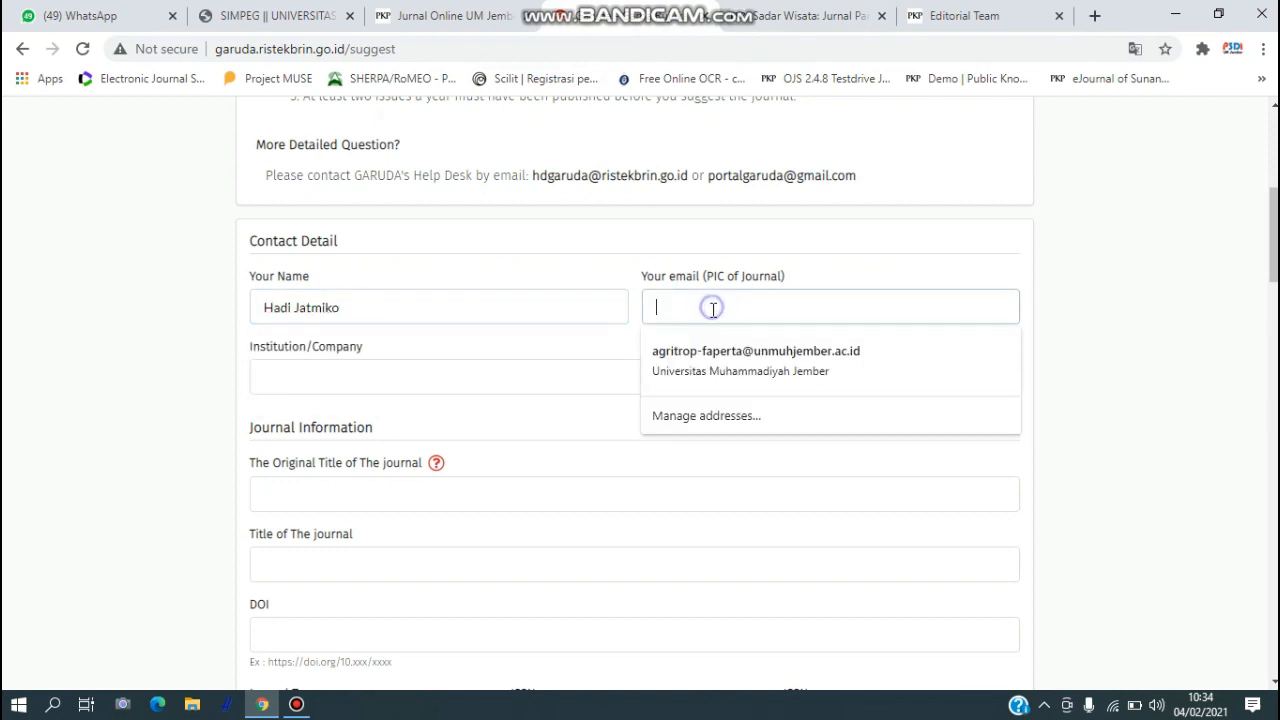
{"action": "left_click", "coordinate": [980, 20]}
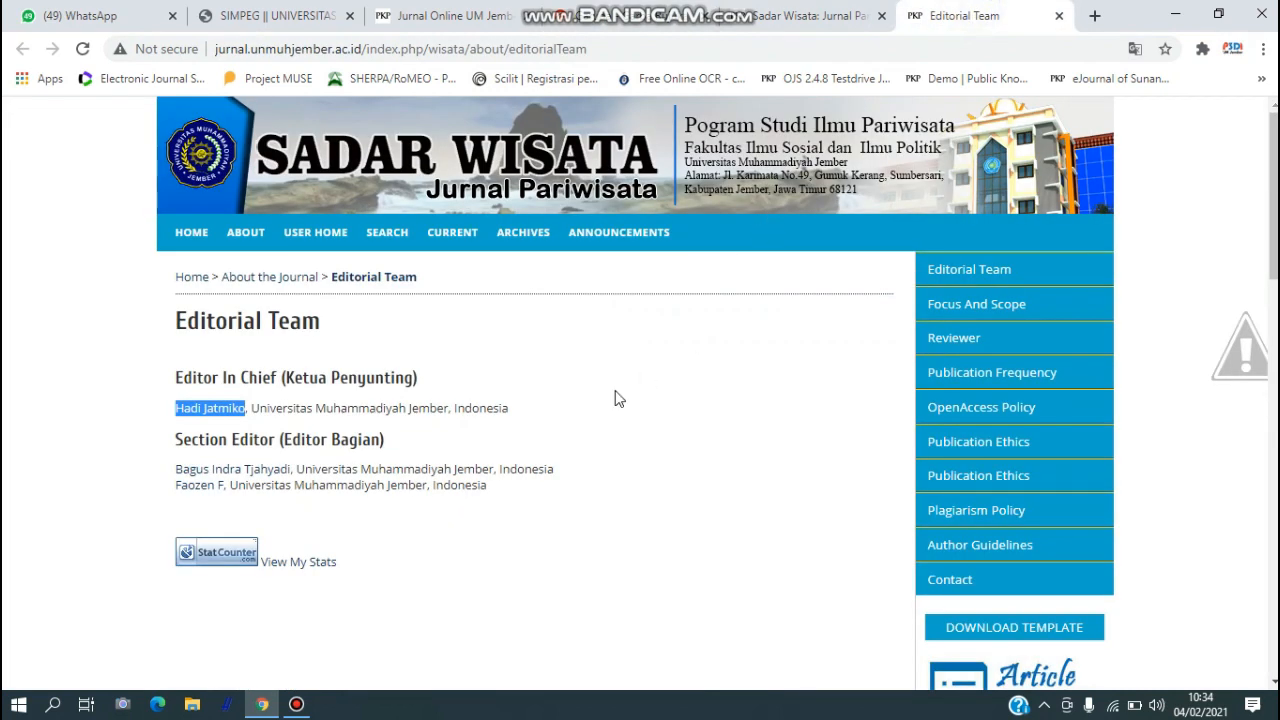
{"action": "right_click", "coordinate": [947, 575]}
{"action": "left_click", "coordinate": [1036, 399]}
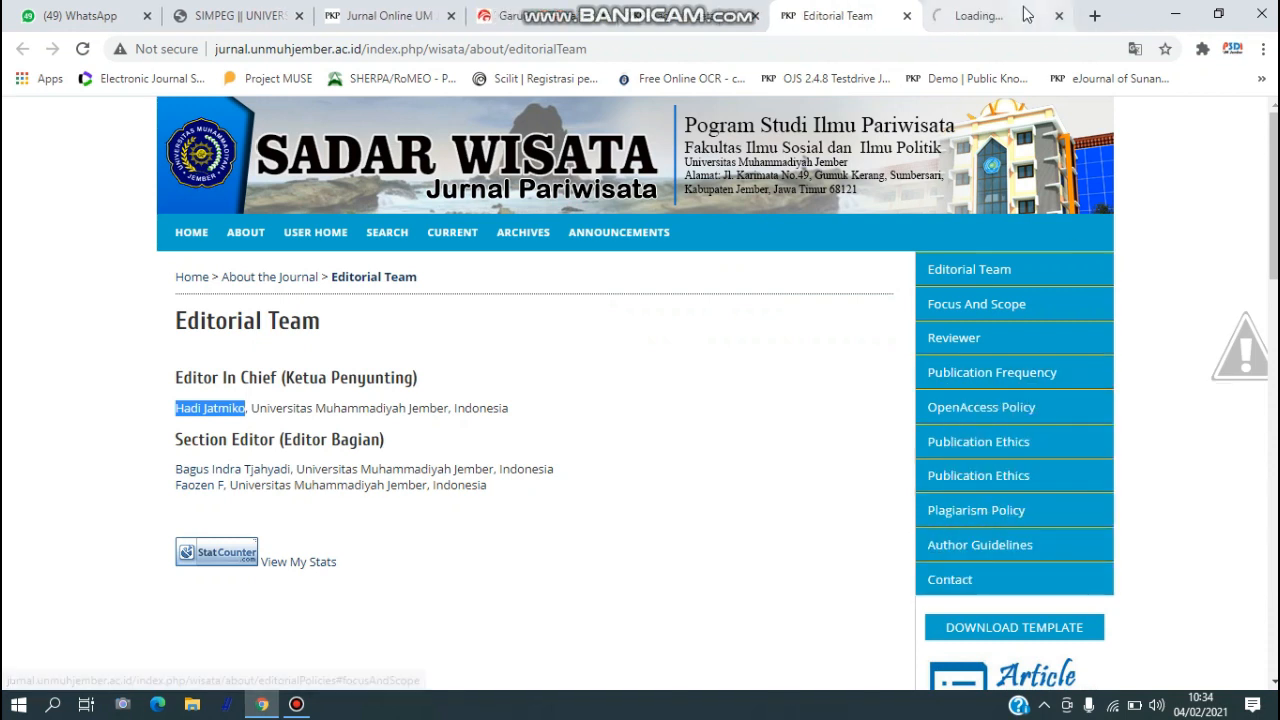
{"action": "key", "text": "ctrl+Tab"}
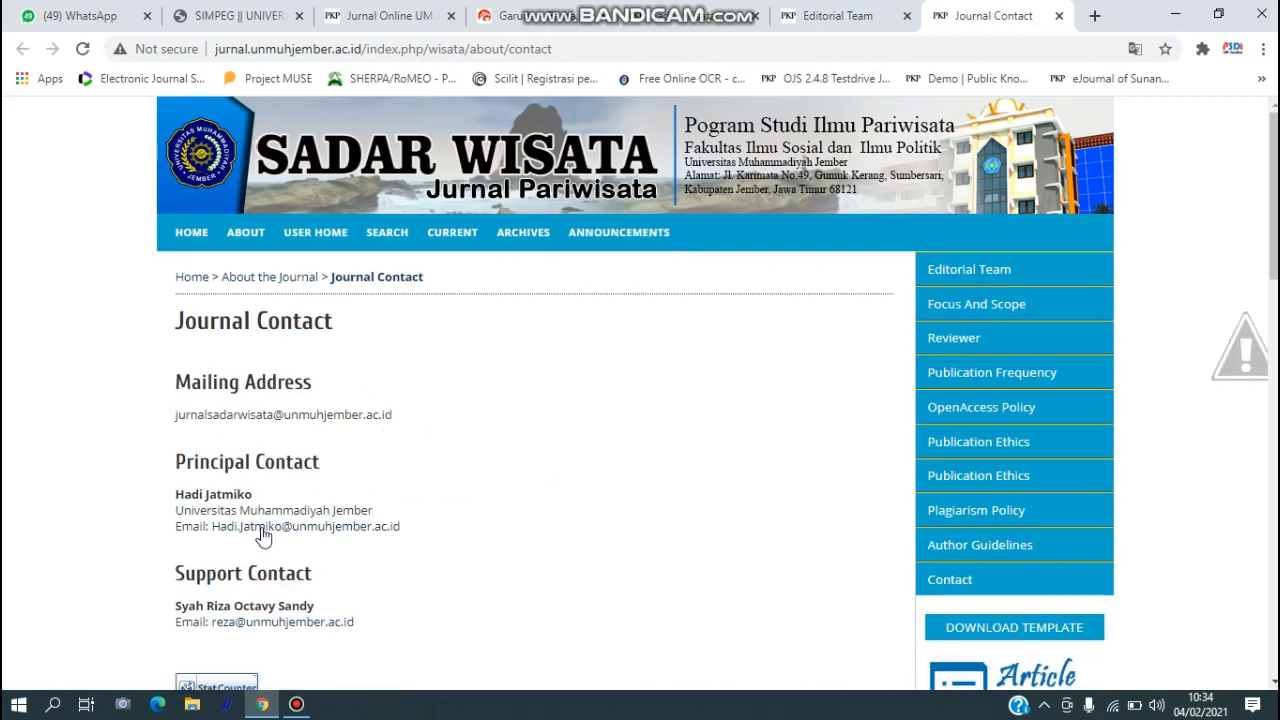
{"action": "left_click_drag", "start_coordinate": [422, 524], "coordinate": [221, 534]}
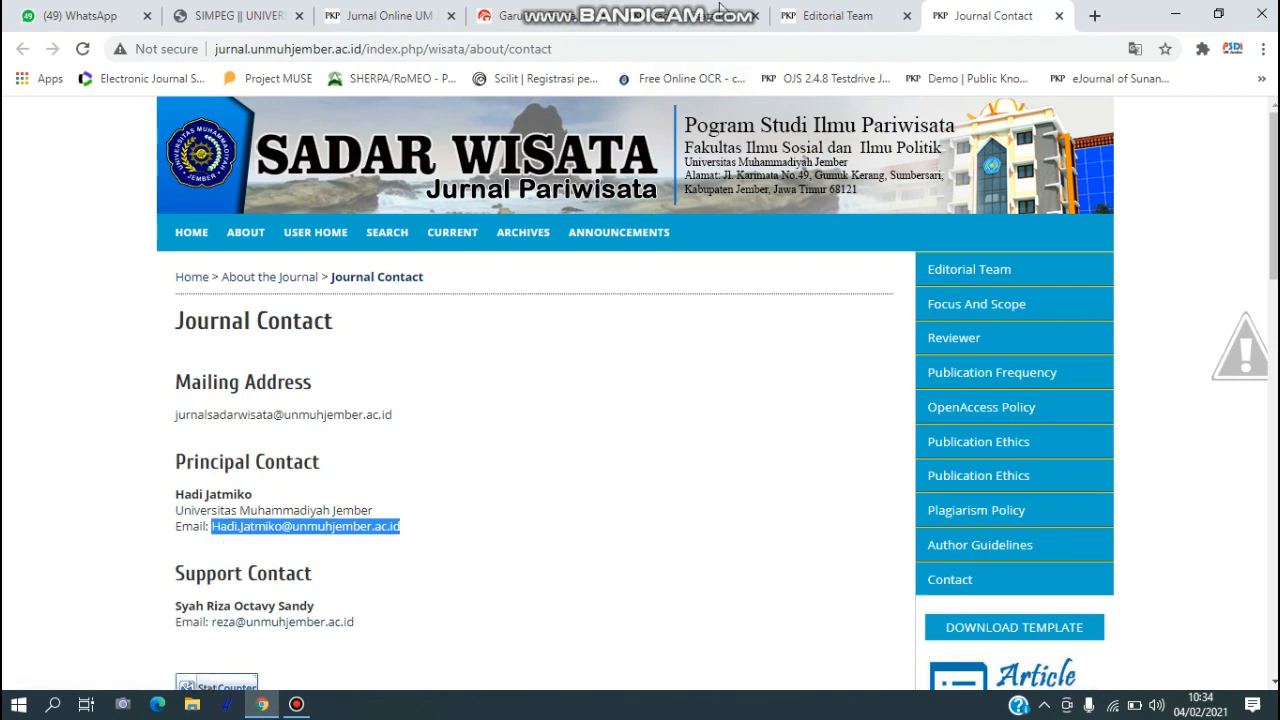
{"action": "left_click", "coordinate": [537, 17]}
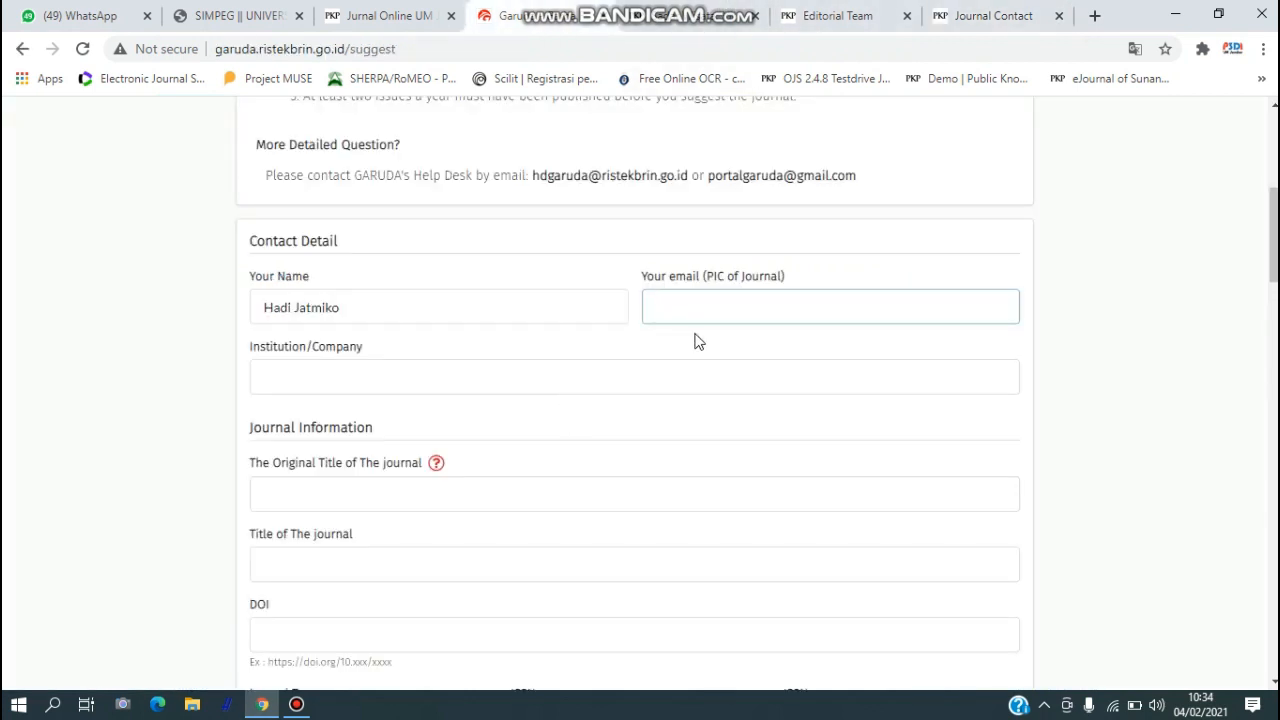
{"action": "key", "text": "ctrl+v"}
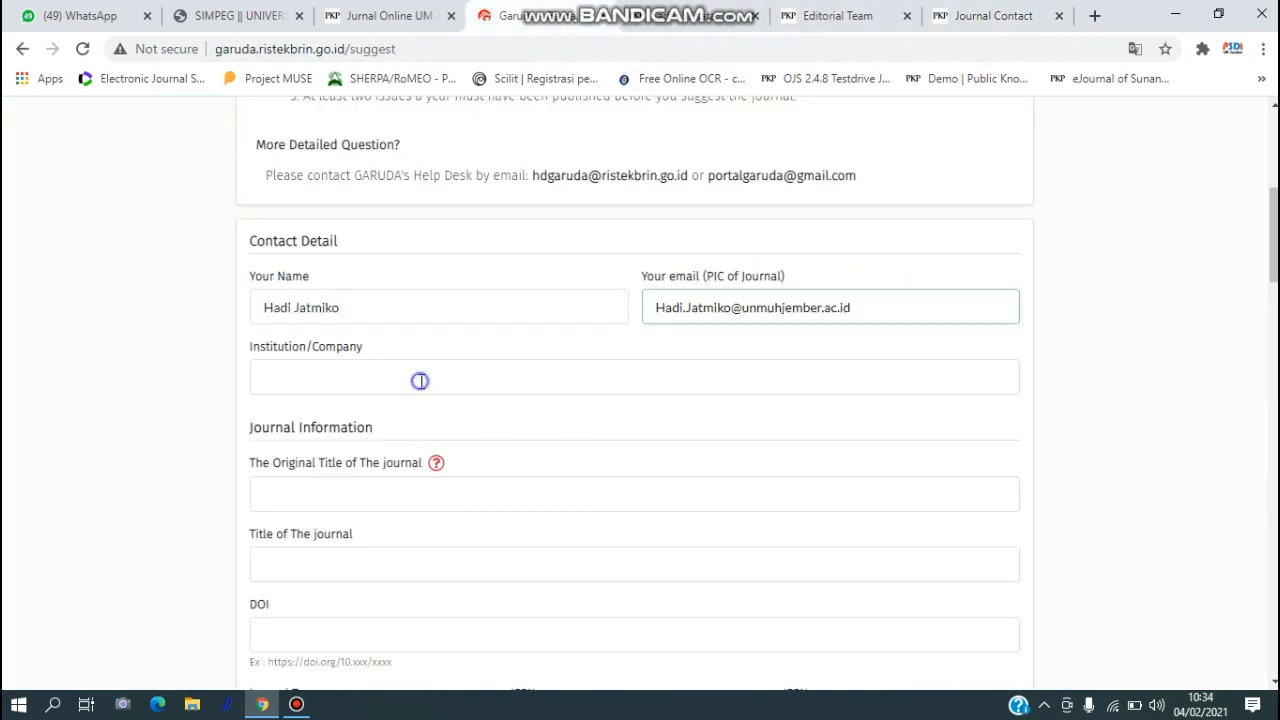
Step: Fill in the Institution/Company field with the suggested Universitas Muhammadiyah Jember
{"action": "left_click", "coordinate": [420, 378]}
{"action": "left_click", "coordinate": [409, 421]}
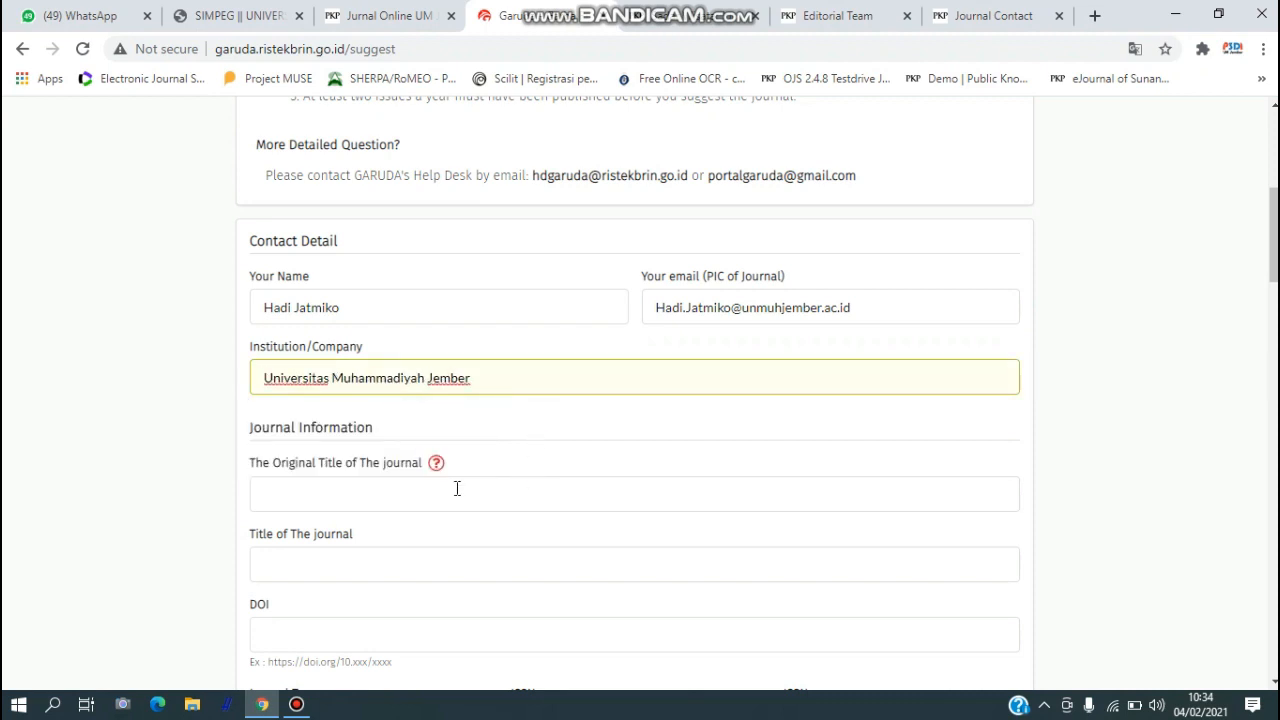
{"action": "scroll", "coordinate": [457, 488], "scroll_direction": "down", "scroll_amount": 1}
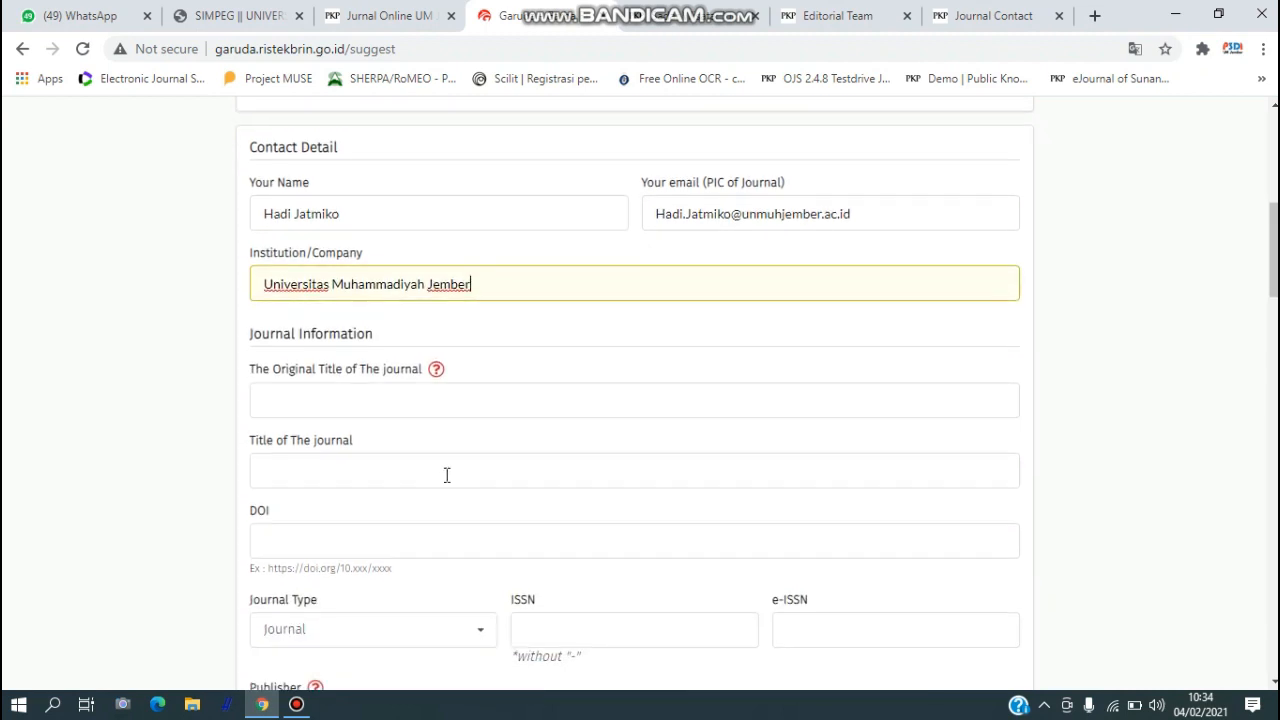
{"action": "left_click", "coordinate": [332, 405]}
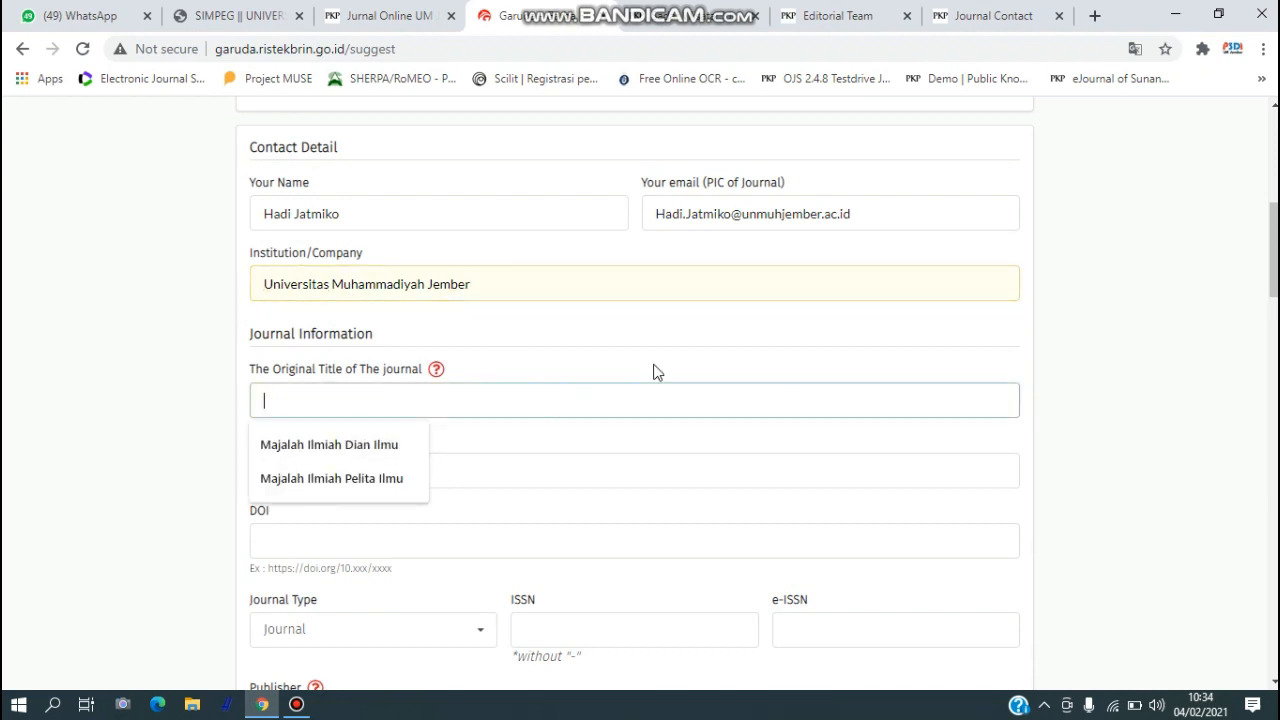
{"action": "left_click", "coordinate": [613, 360]}
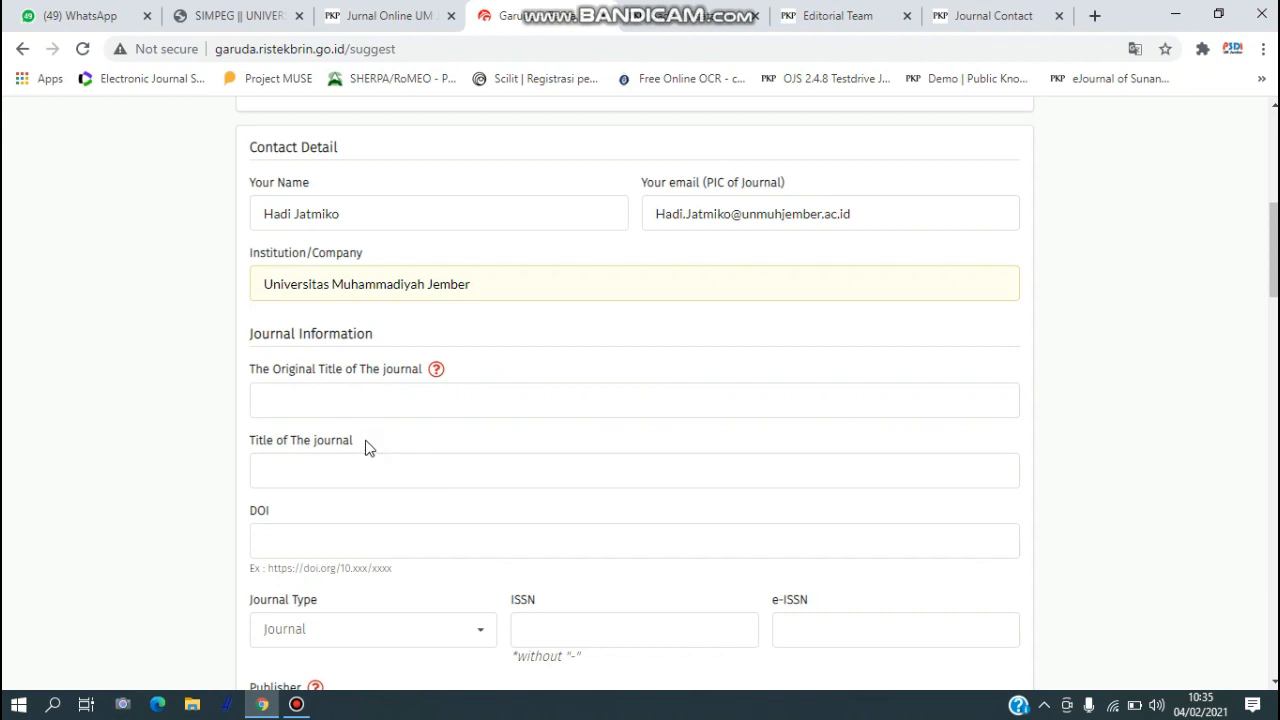
{"action": "left_click_drag", "start_coordinate": [366, 447], "coordinate": [237, 451]}
{"action": "left_click", "coordinate": [454, 440]}
{"action": "left_click", "coordinate": [777, 440]}
{"action": "scroll", "coordinate": [449, 324], "scroll_direction": "down", "scroll_amount": 1}
{"action": "left_click", "coordinate": [440, 313]}
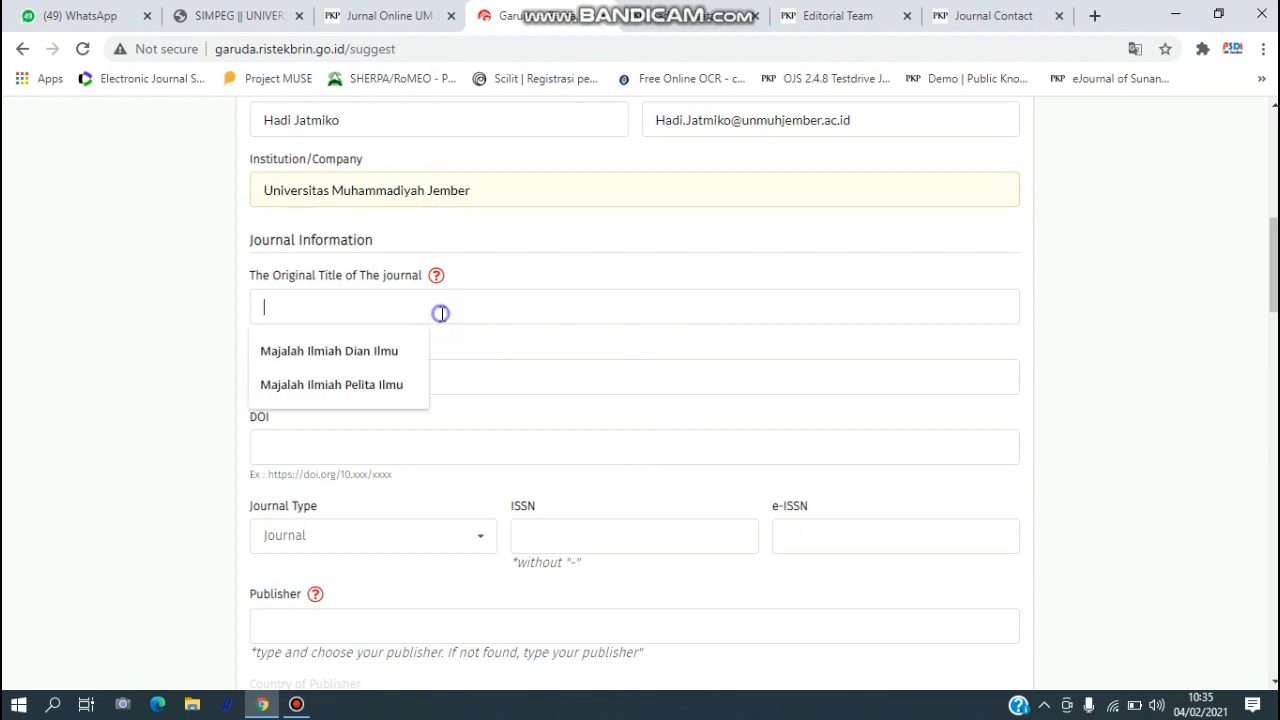
{"action": "left_click", "coordinate": [983, 16]}
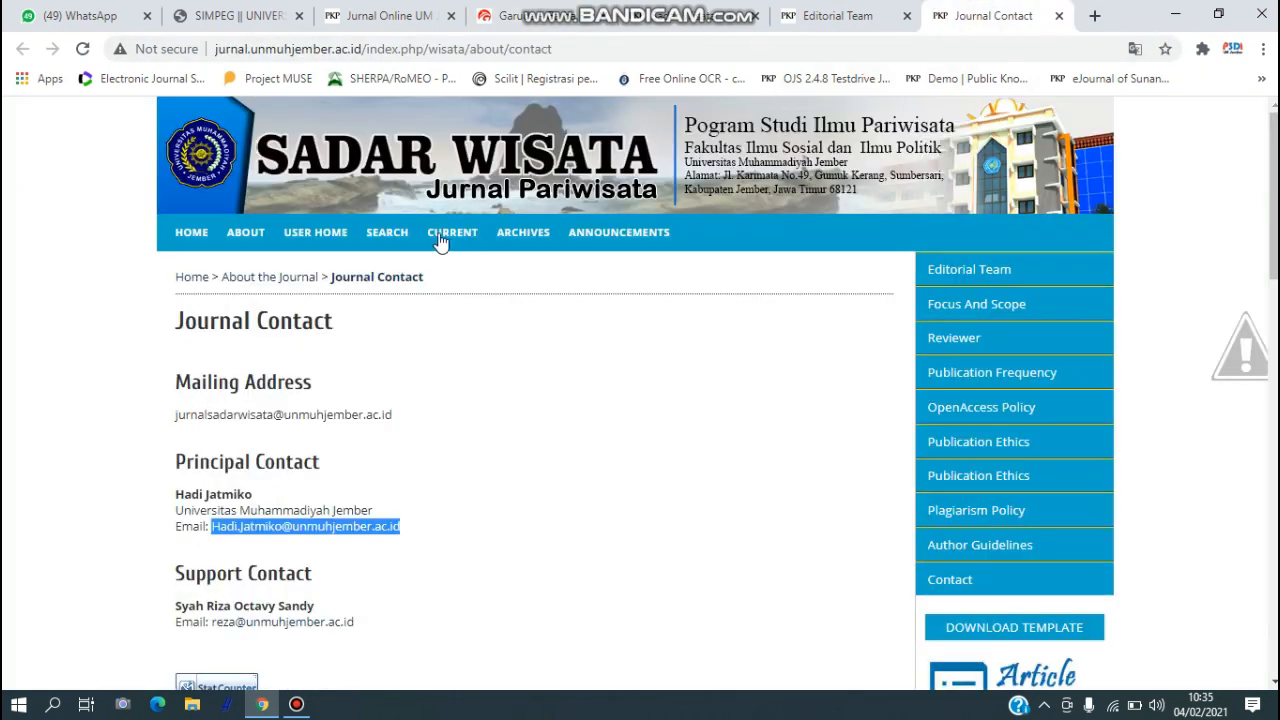
{"action": "left_click", "coordinate": [833, 10]}
{"action": "left_click", "coordinate": [716, 16]}
{"action": "left_click_drag", "start_coordinate": [496, 321], "coordinate": [175, 321]}
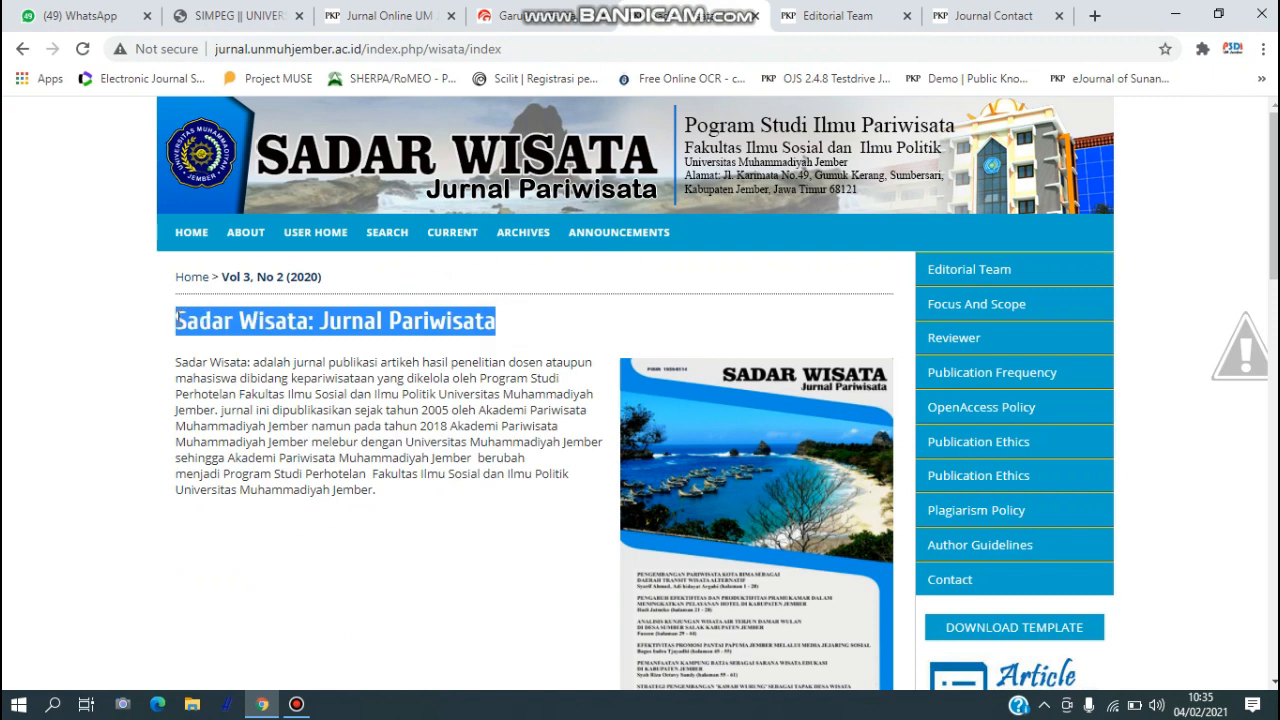
Step: Open the e-ISSN record linked on the journal's Contact page in a new tab and switch to it
{"action": "left_click", "coordinate": [975, 16]}
{"action": "scroll", "coordinate": [967, 345], "scroll_direction": "down", "scroll_amount": 1}
{"action": "scroll", "coordinate": [1040, 411], "scroll_direction": "down", "scroll_amount": 6}
{"action": "scroll", "coordinate": [1066, 337], "scroll_direction": "up", "scroll_amount": 2}
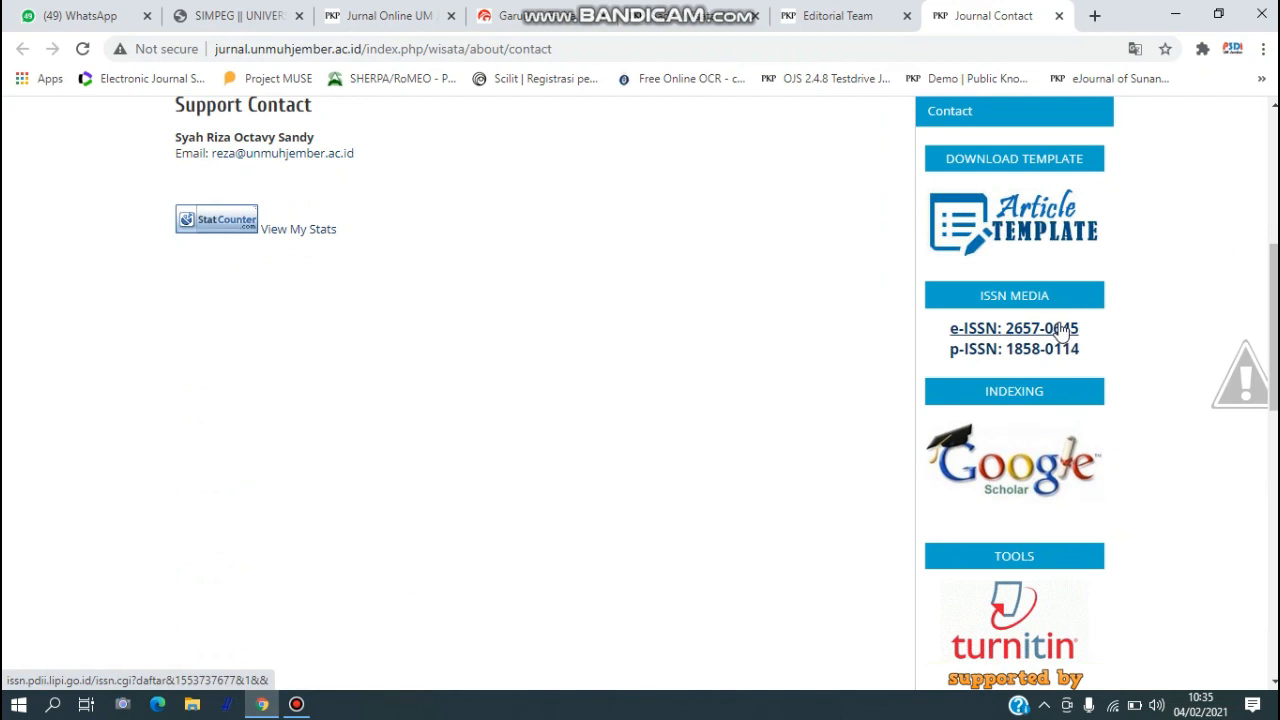
{"action": "right_click", "coordinate": [1066, 337]}
{"action": "left_click", "coordinate": [1088, 334]}
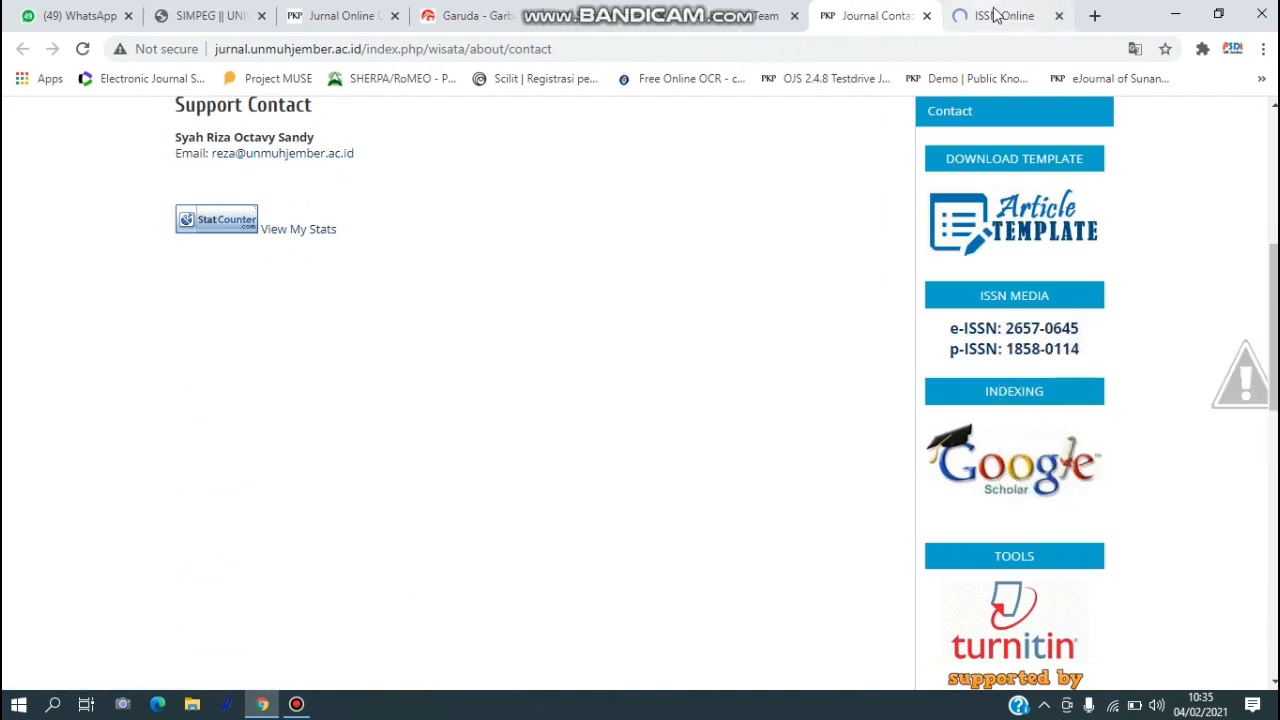
{"action": "left_click", "coordinate": [993, 14]}
Step: Copy the title "Sadar Wisata: Jurnal Pariwisata" from the ISSN record into the form's original title and journal title fields
{"action": "scroll", "coordinate": [505, 305], "scroll_direction": "down", "scroll_amount": 3}
{"action": "left_click_drag", "start_coordinate": [310, 275], "coordinate": [492, 280]}
{"action": "key", "text": "ctrl+c"}
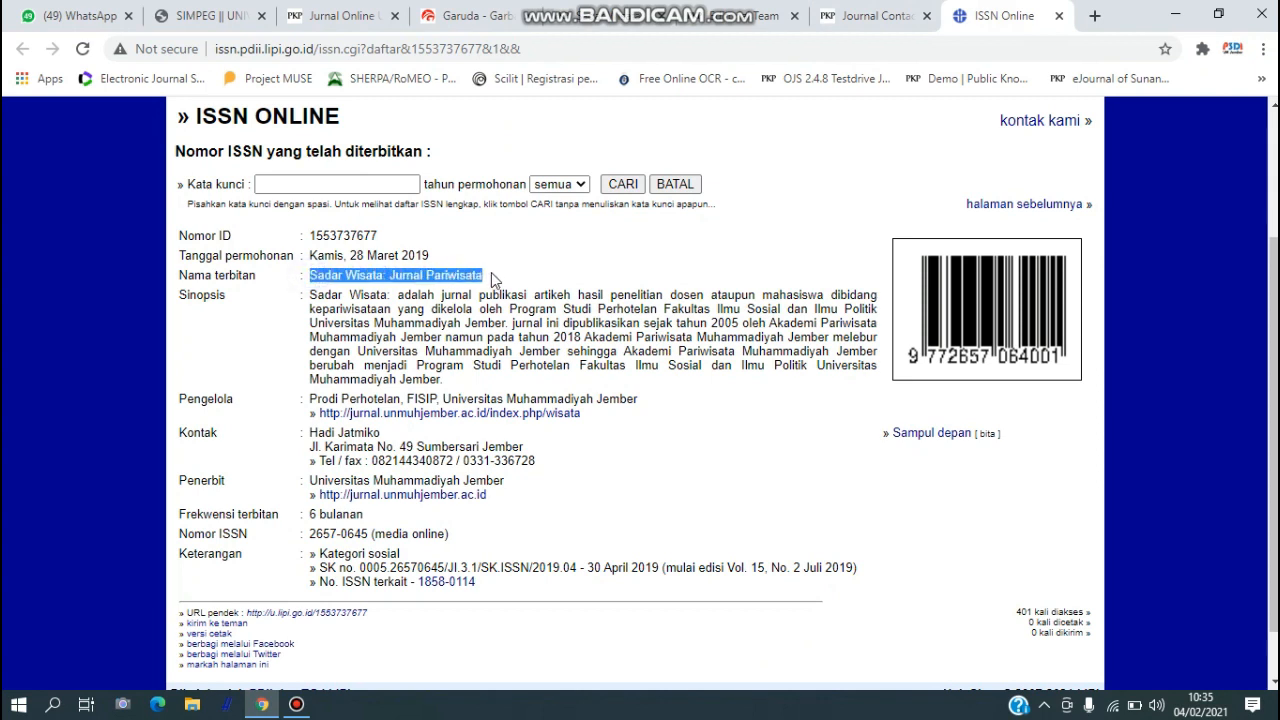
{"action": "left_click", "coordinate": [872, 15]}
{"action": "left_click", "coordinate": [735, 15]}
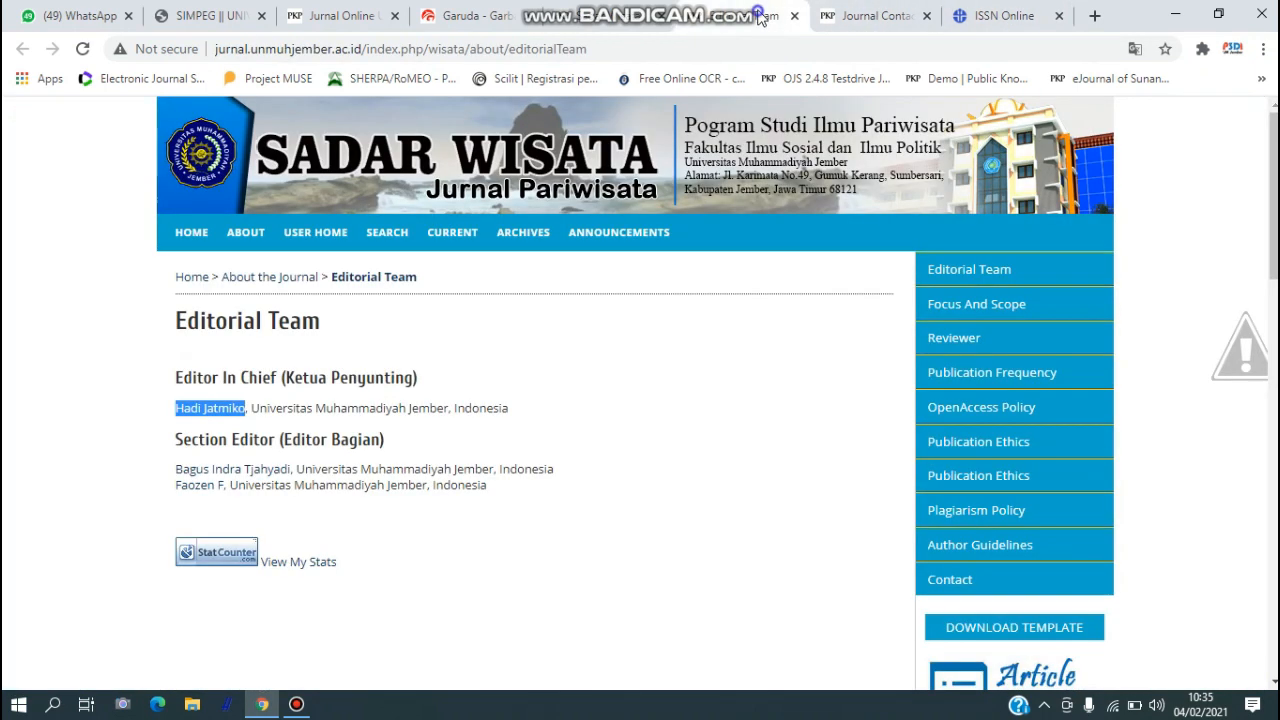
{"action": "left_click", "coordinate": [335, 15]}
{"action": "left_click", "coordinate": [465, 15]}
{"action": "left_click", "coordinate": [389, 303]}
{"action": "key", "text": "ctrl+v"}
{"action": "left_click", "coordinate": [395, 377]}
{"action": "key", "text": "ctrl+v"}
{"action": "scroll", "coordinate": [424, 387], "scroll_direction": "down", "scroll_amount": 1}
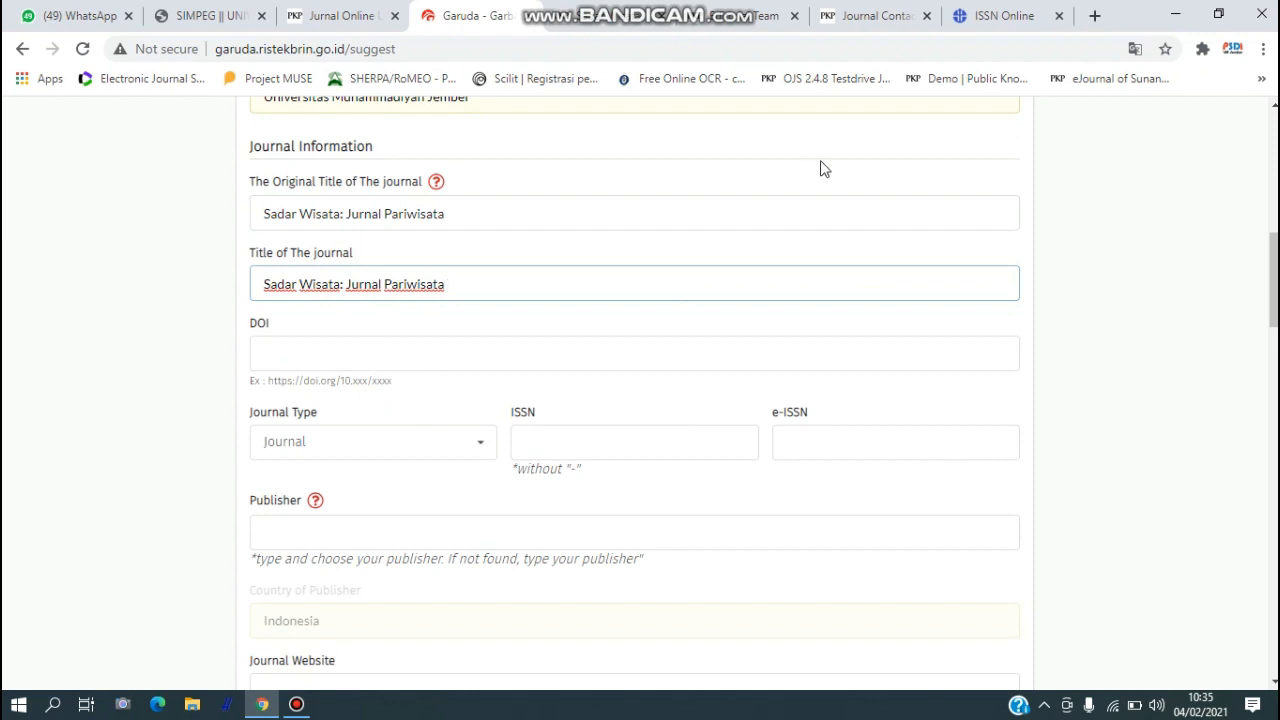
Step: Close the Journal Contact page and bring up the journal's Vol 3, No 2 (2020) issue page for the DOI
{"action": "left_click", "coordinate": [432, 350]}
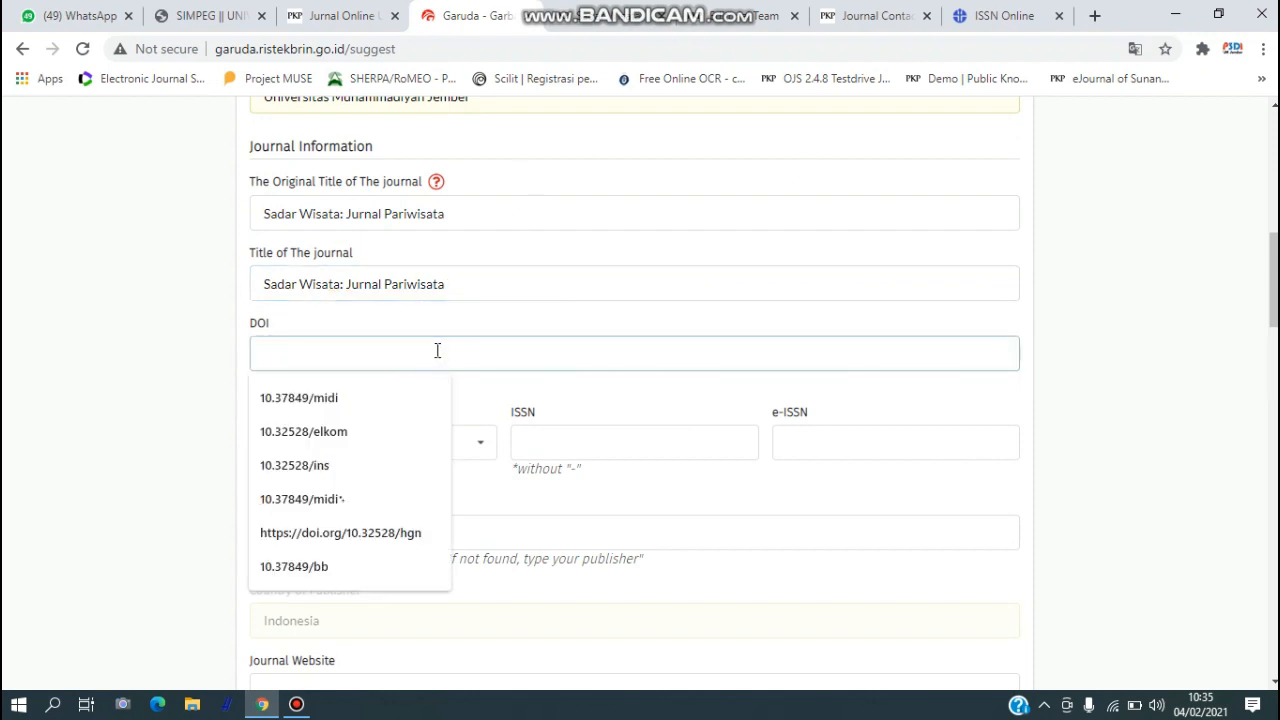
{"action": "left_click", "coordinate": [534, 320]}
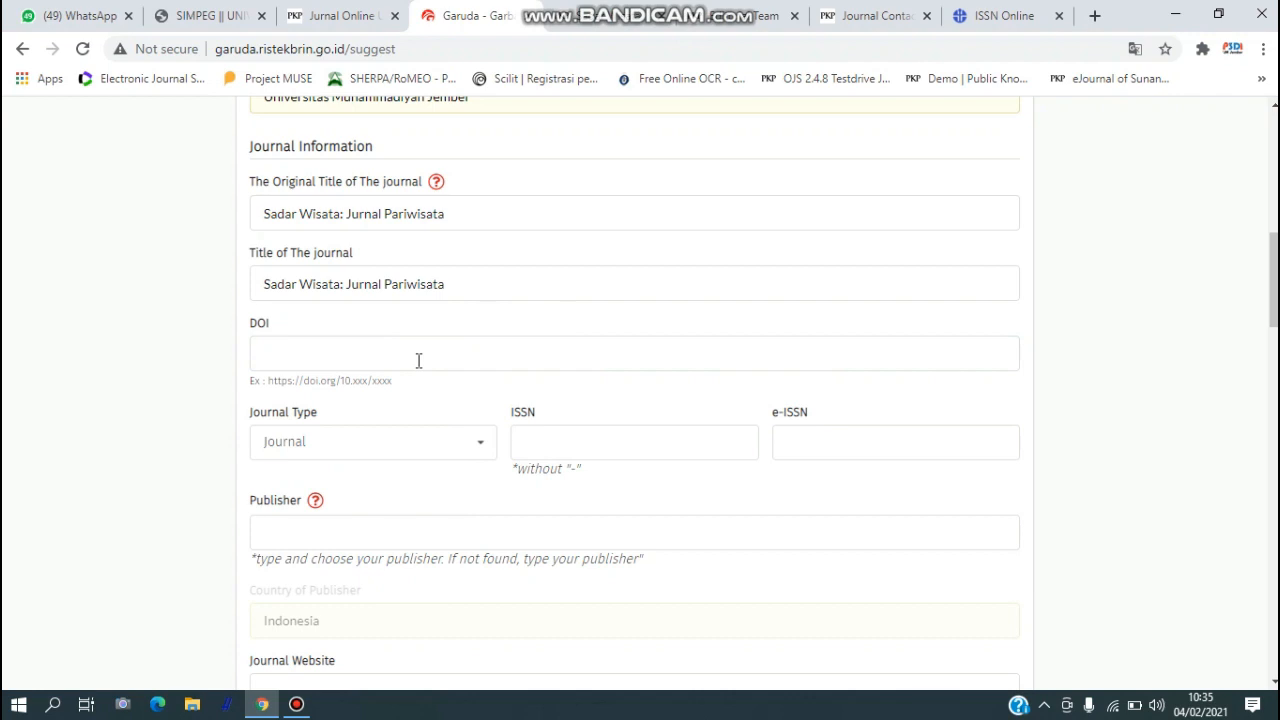
{"action": "left_click", "coordinate": [419, 360]}
{"action": "left_click", "coordinate": [460, 334]}
{"action": "left_click", "coordinate": [457, 357]}
{"action": "left_click", "coordinate": [863, 15]}
{"action": "scroll", "coordinate": [743, 171], "scroll_direction": "up", "scroll_amount": 5}
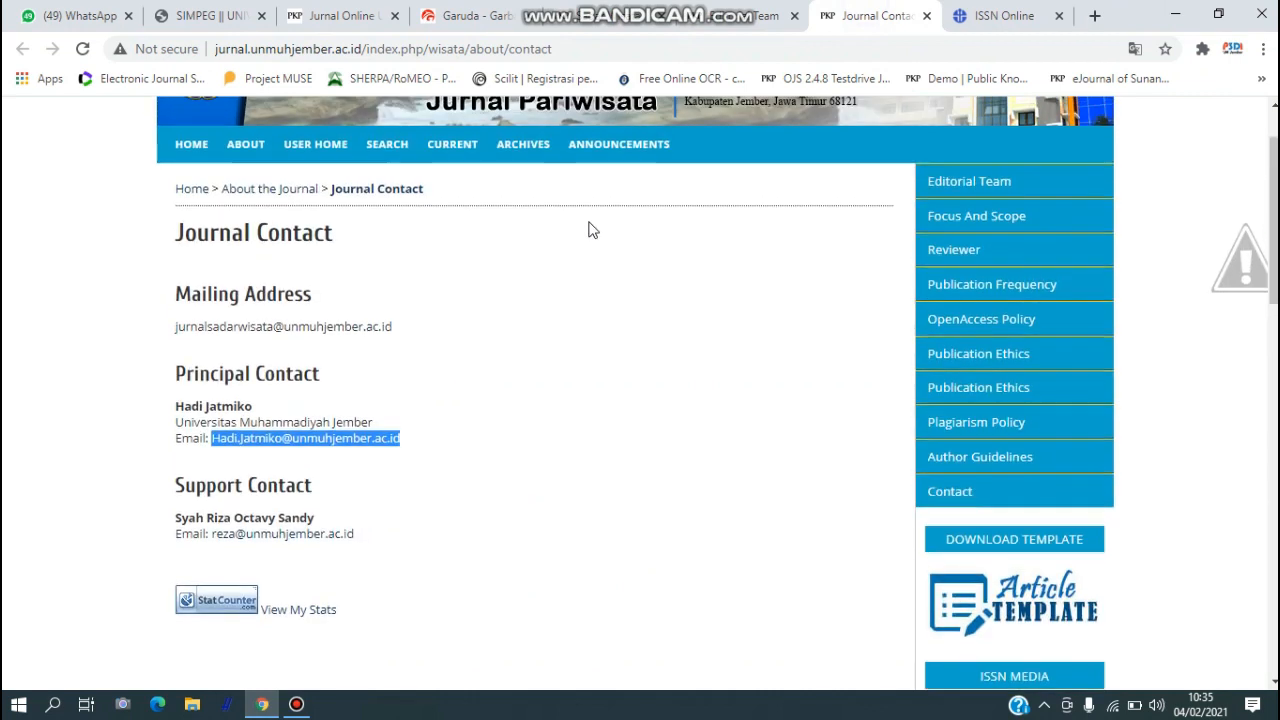
{"action": "left_click", "coordinate": [745, 15]}
{"action": "left_click", "coordinate": [888, 17]}
{"action": "left_click", "coordinate": [926, 15]}
{"action": "left_click_drag", "start_coordinate": [437, 401], "coordinate": [176, 399]}
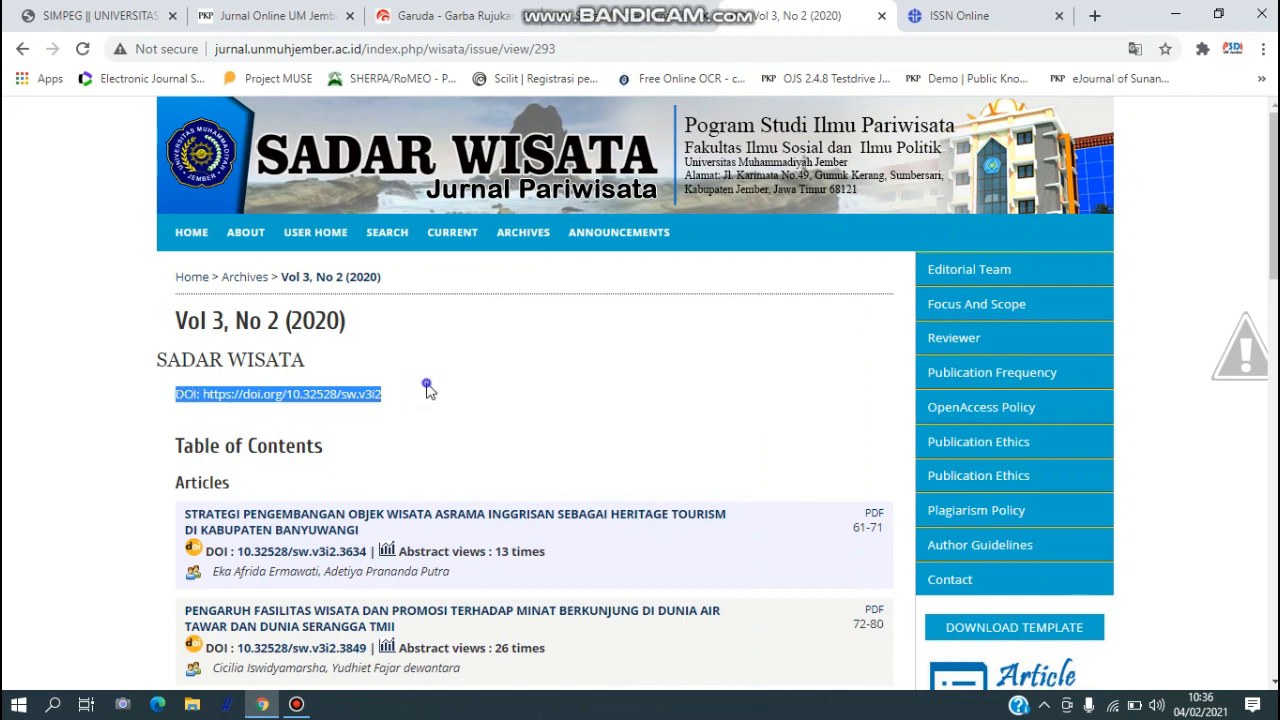
{"action": "left_click", "coordinate": [410, 388]}
{"action": "left_click", "coordinate": [398, 398]}
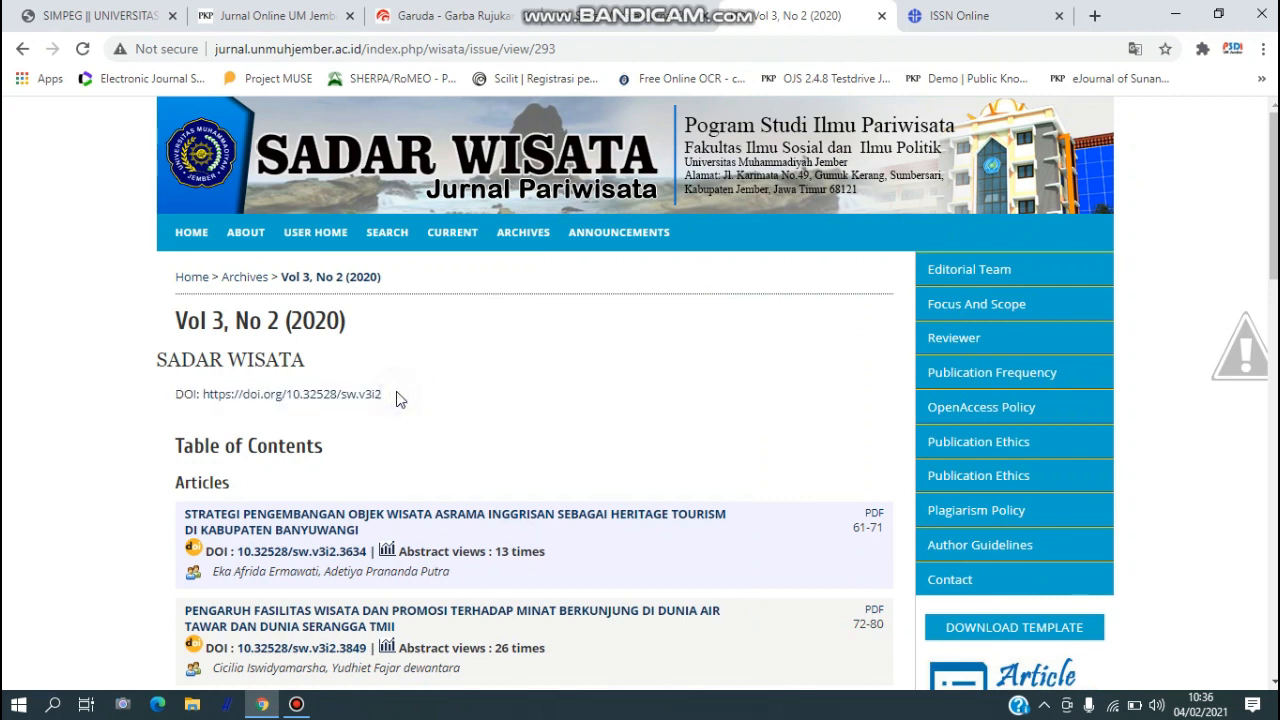
{"action": "left_click", "coordinate": [398, 398]}
{"action": "left_click_drag", "start_coordinate": [202, 390], "coordinate": [356, 390]}
{"action": "key", "text": "ctrl+c"}
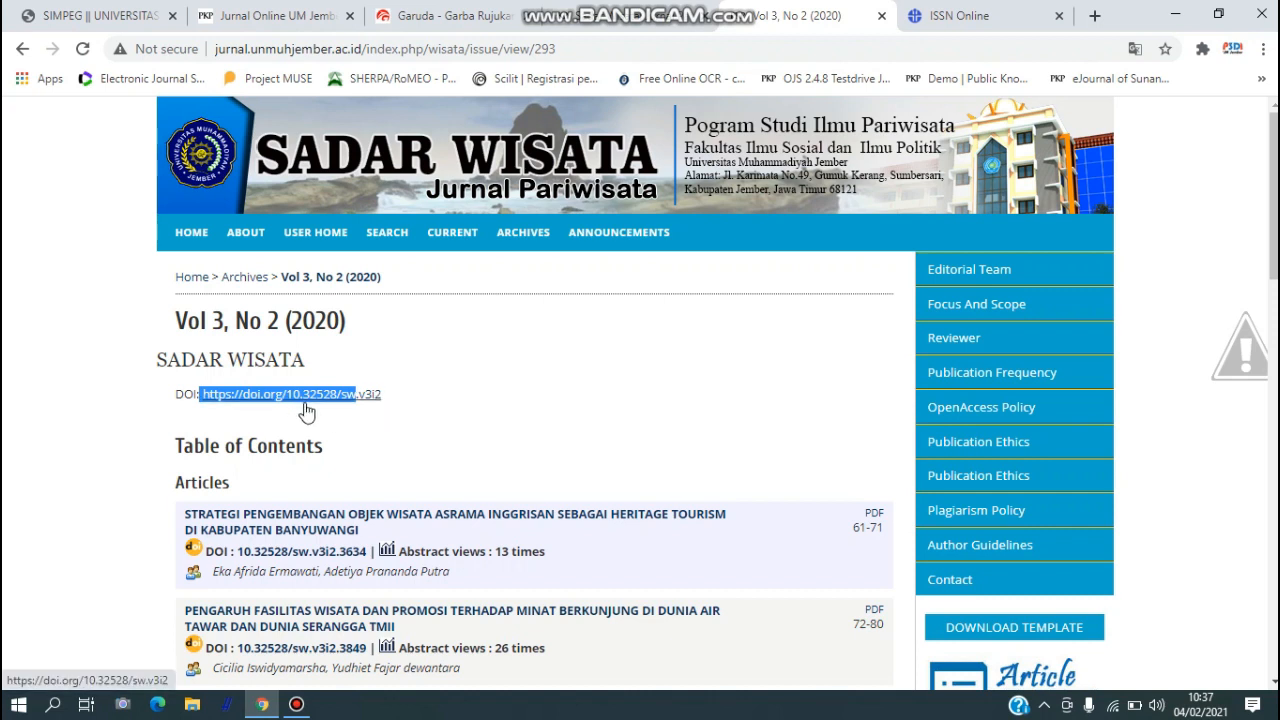
{"action": "left_click", "coordinate": [466, 18]}
{"action": "left_click", "coordinate": [379, 358]}
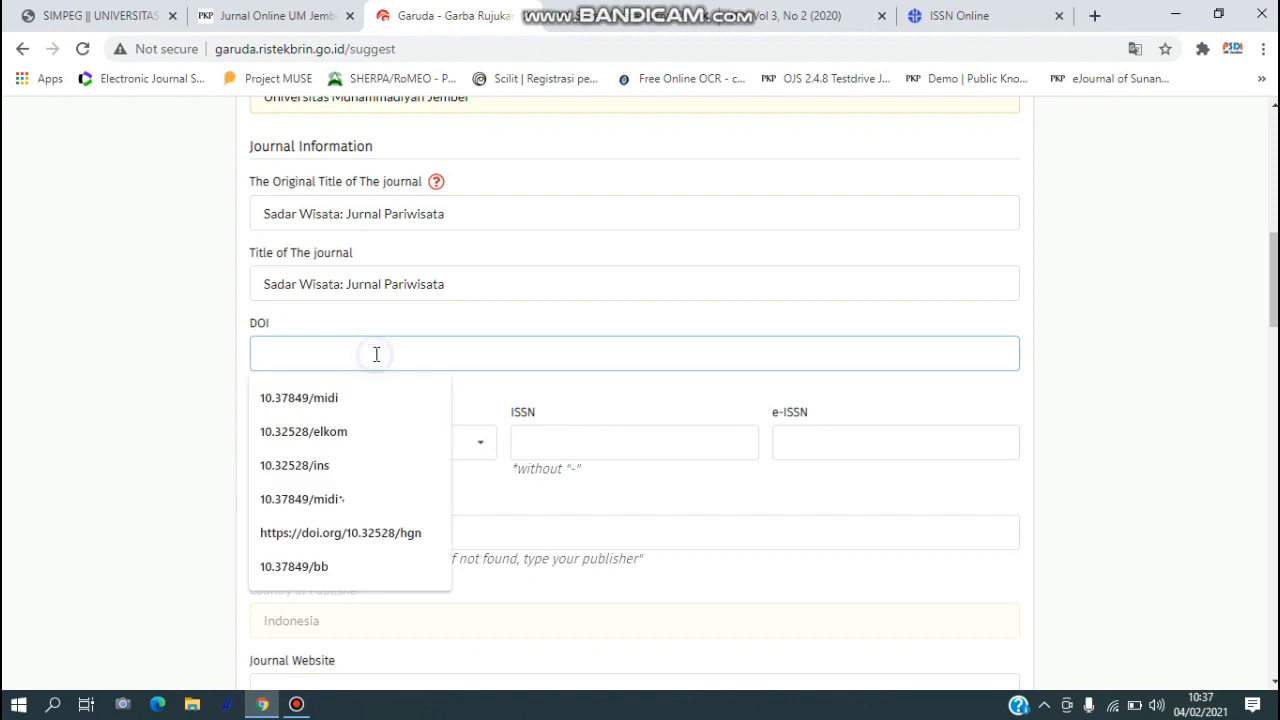
{"action": "key", "text": "ctrl+v"}
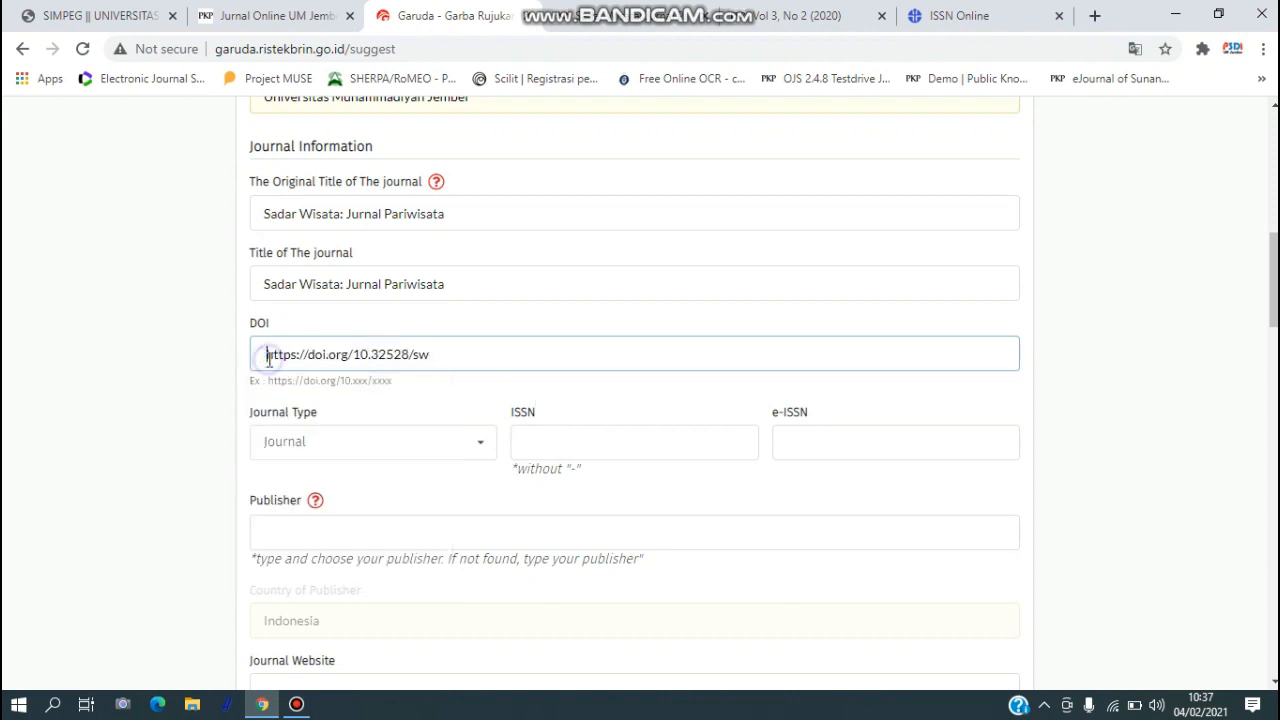
{"action": "left_click_drag", "start_coordinate": [430, 356], "coordinate": [255, 360]}
{"action": "scroll", "coordinate": [486, 408], "scroll_direction": "down", "scroll_amount": 1}
{"action": "left_click", "coordinate": [440, 316]}
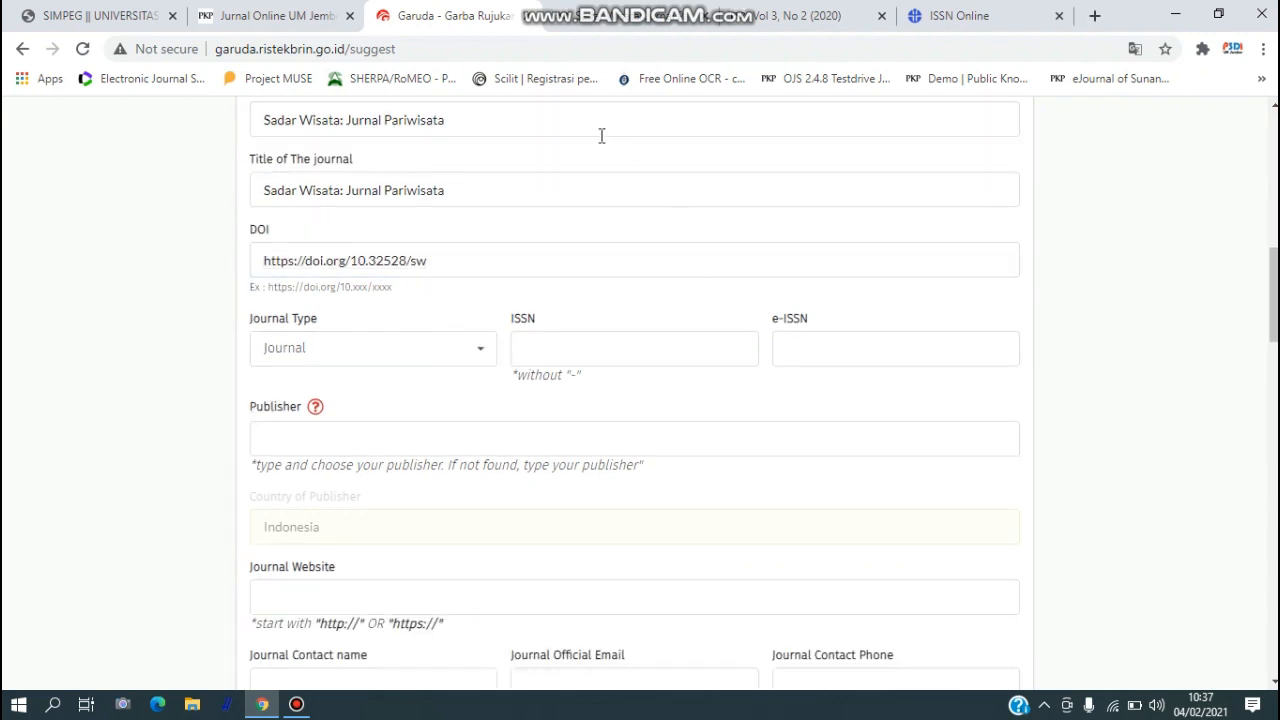
{"action": "left_click", "coordinate": [451, 258]}
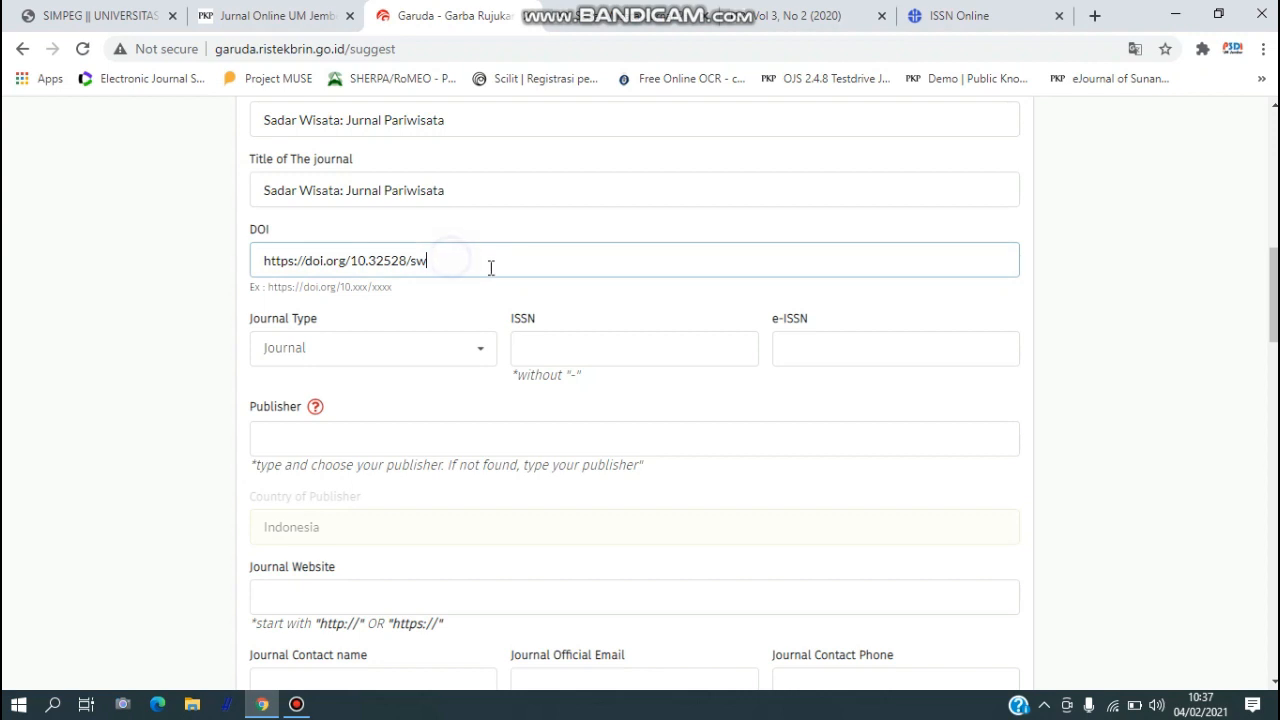
{"action": "left_click_drag", "start_coordinate": [491, 264], "coordinate": [253, 270]}
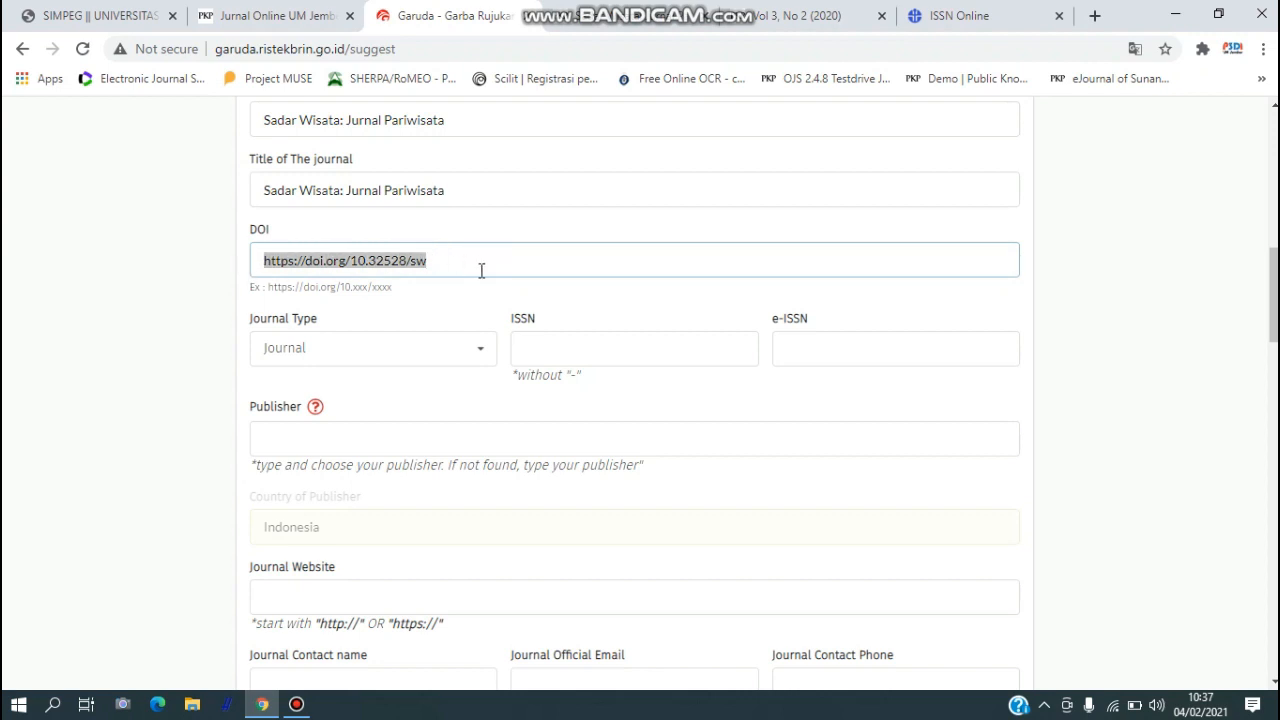
{"action": "left_click", "coordinate": [480, 264]}
{"action": "left_click_drag", "start_coordinate": [477, 267], "coordinate": [257, 267]}
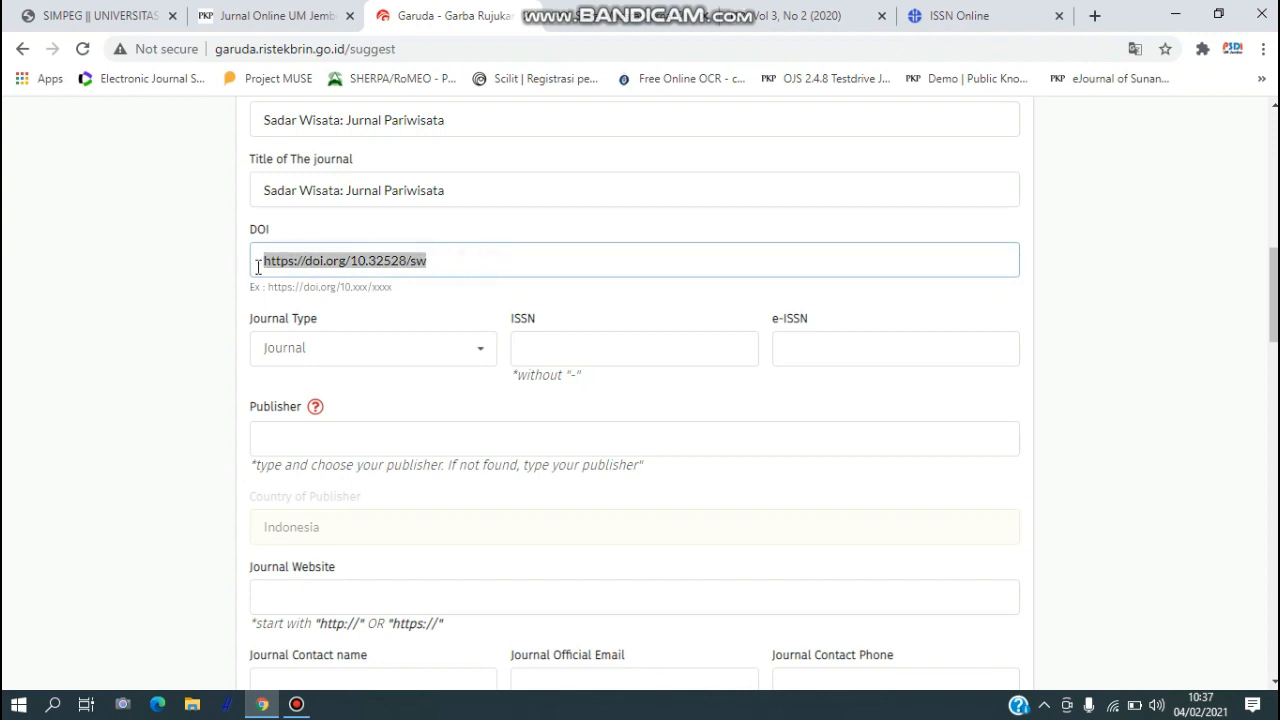
{"action": "left_click", "coordinate": [477, 264]}
{"action": "left_click", "coordinate": [405, 347]}
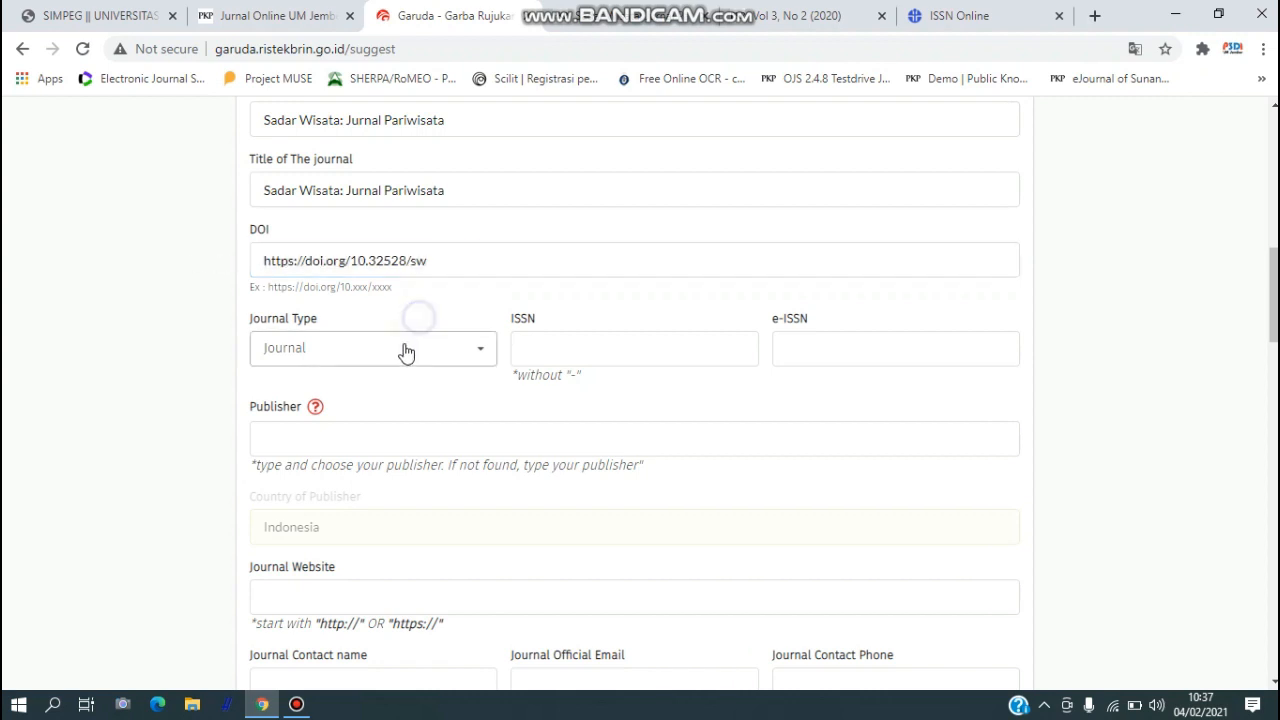
{"action": "left_click", "coordinate": [580, 343]}
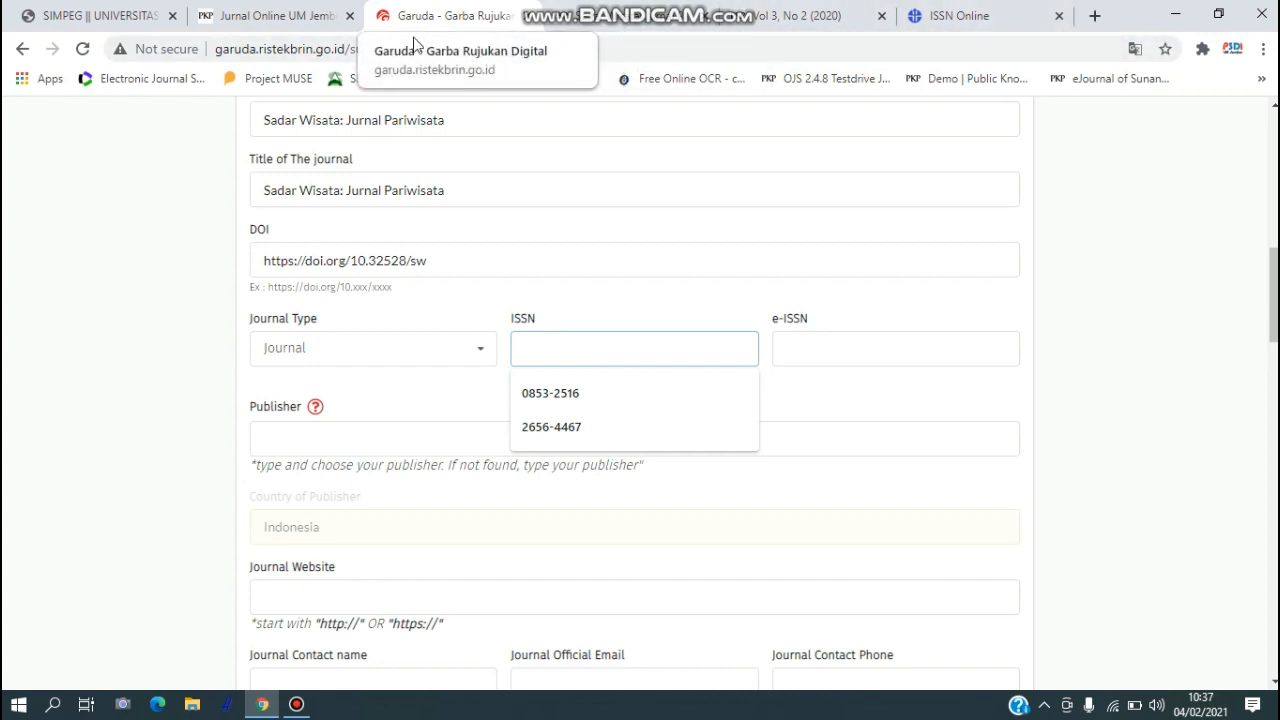
{"action": "left_click", "coordinate": [879, 351]}
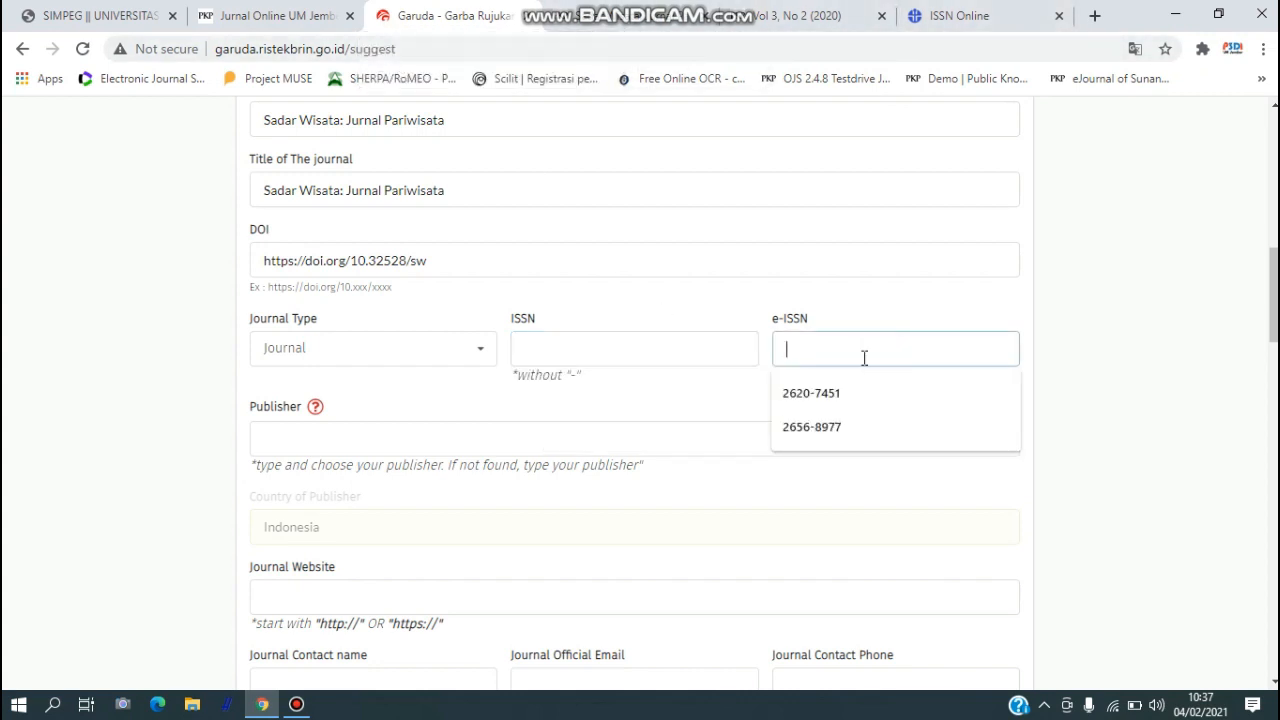
Step: Copy the p-ISSN 1858-0114 from the journal's home page into the form's ISSN field
{"action": "left_click", "coordinate": [607, 350]}
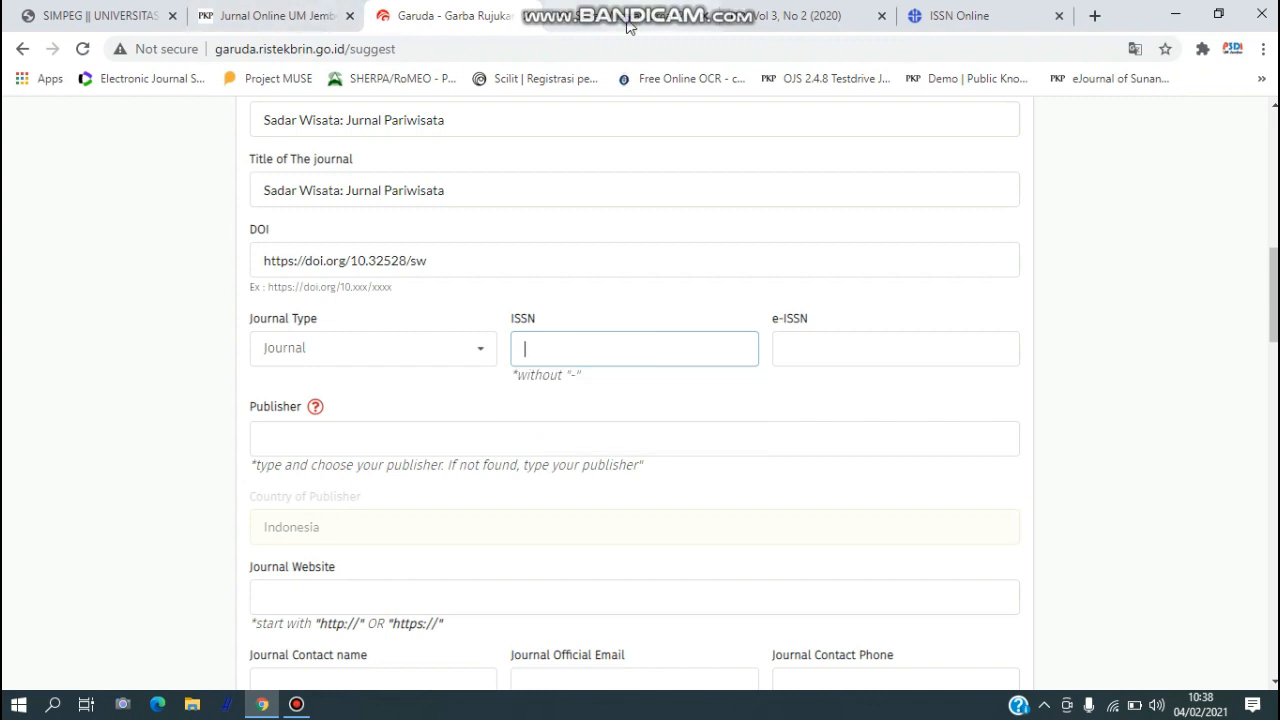
{"action": "left_click", "coordinate": [300, 15]}
{"action": "scroll", "coordinate": [1080, 400], "scroll_direction": "down", "scroll_amount": 7}
{"action": "scroll", "coordinate": [1108, 345], "scroll_direction": "up", "scroll_amount": 3}
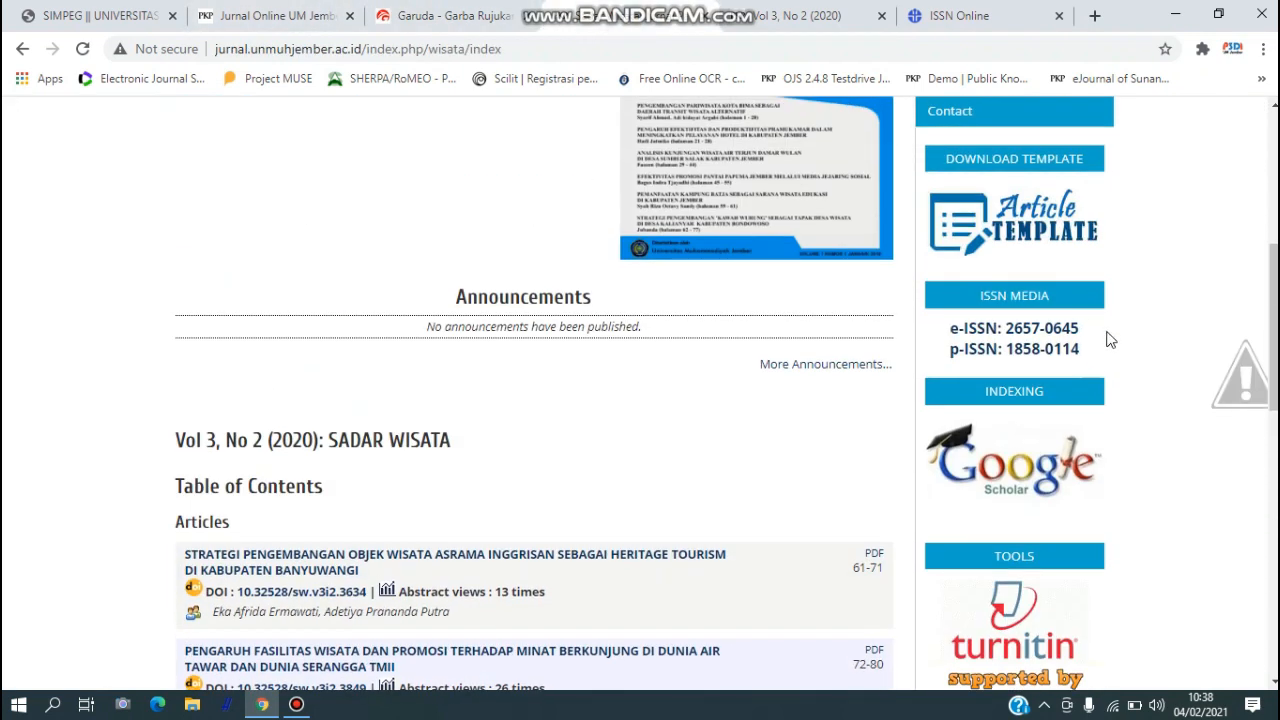
{"action": "left_click_drag", "start_coordinate": [1092, 357], "coordinate": [1010, 344]}
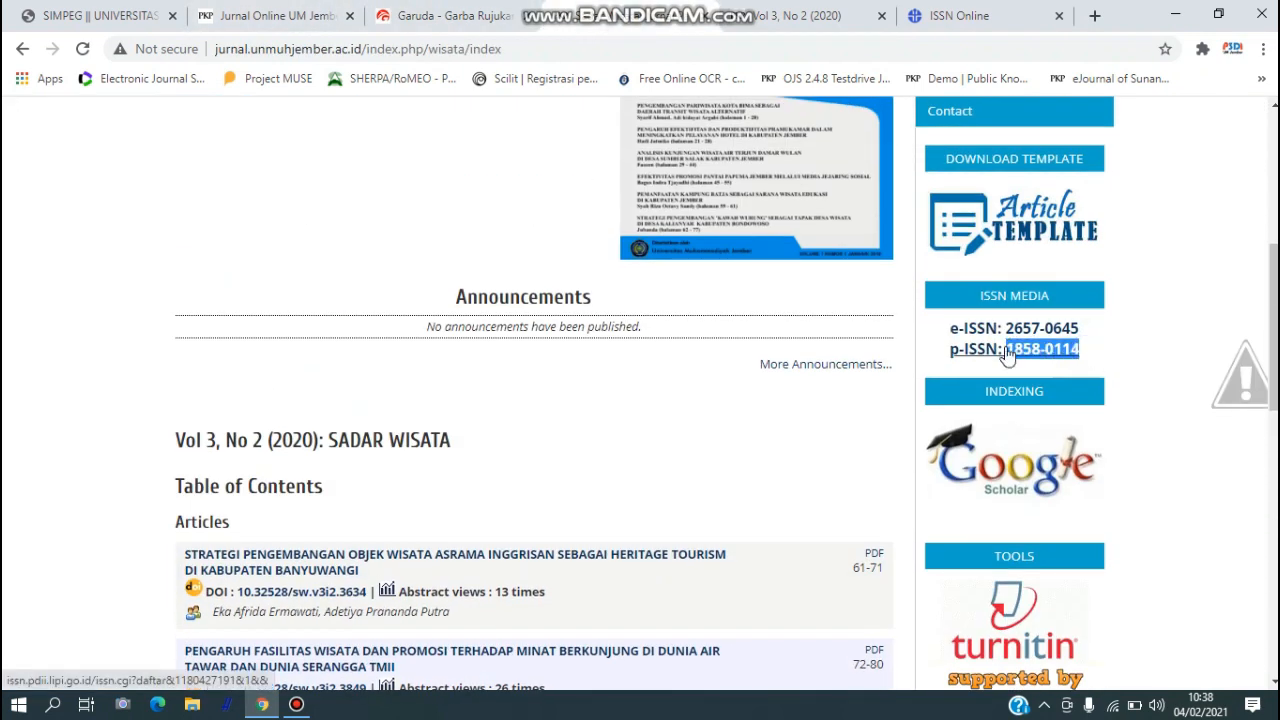
{"action": "left_click", "coordinate": [475, 18]}
{"action": "left_click", "coordinate": [556, 355]}
{"action": "type", "text": "18580114"}
Step: Copy the e-ISSN 2657-0645 from the journal's issue page into the form's e-ISSN field
{"action": "left_click", "coordinate": [829, 22]}
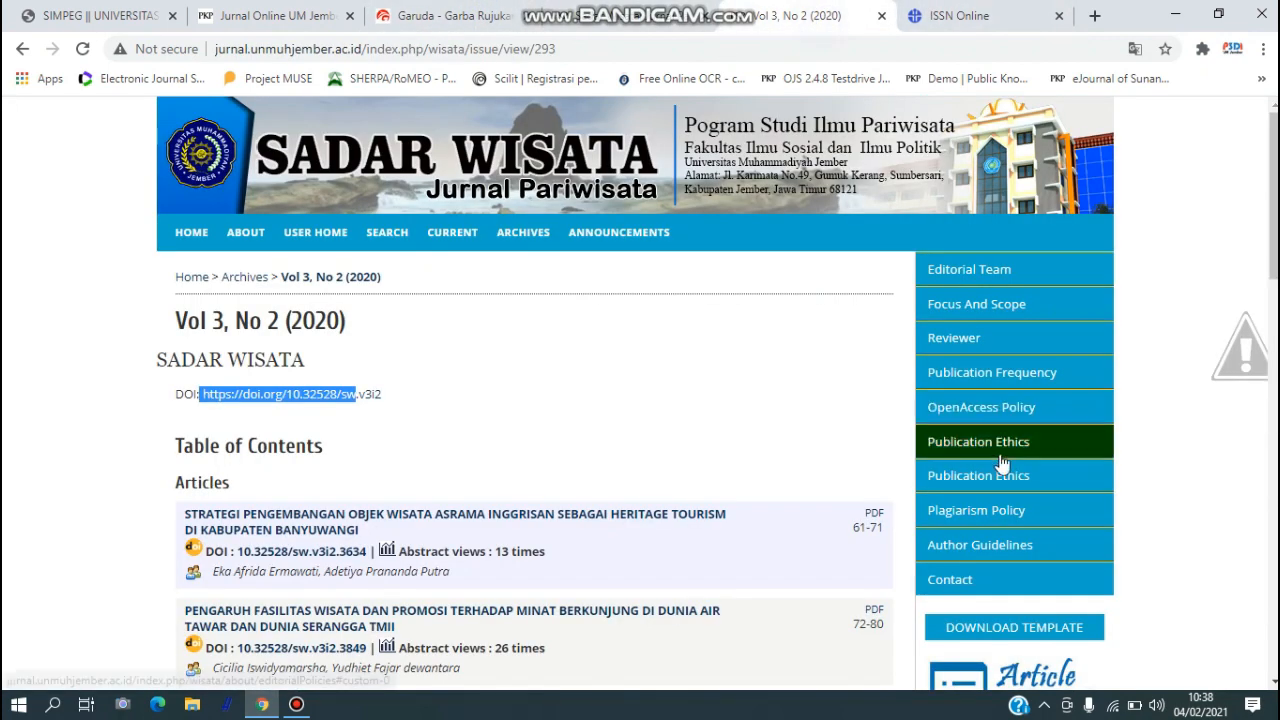
{"action": "scroll", "coordinate": [1100, 510], "scroll_direction": "down", "scroll_amount": 8}
{"action": "scroll", "coordinate": [1095, 470], "scroll_direction": "up", "scroll_amount": 1}
{"action": "left_click_drag", "start_coordinate": [1093, 341], "coordinate": [1017, 330]}
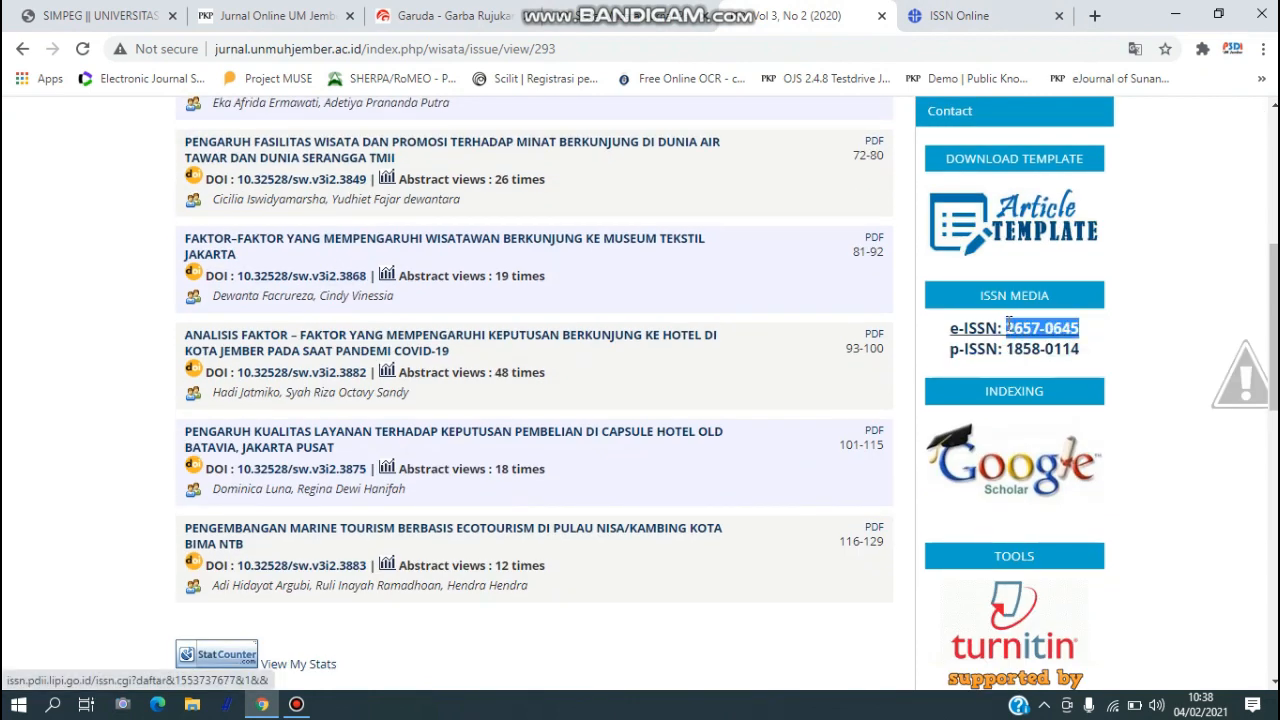
{"action": "left_click", "coordinate": [440, 15]}
{"action": "left_click", "coordinate": [810, 348]}
{"action": "type", "text": "2657-0645"}
Step: Copy Universitas Muhammadiyah Jember from the Institution/Company field into the Publisher field
{"action": "left_click", "coordinate": [328, 441]}
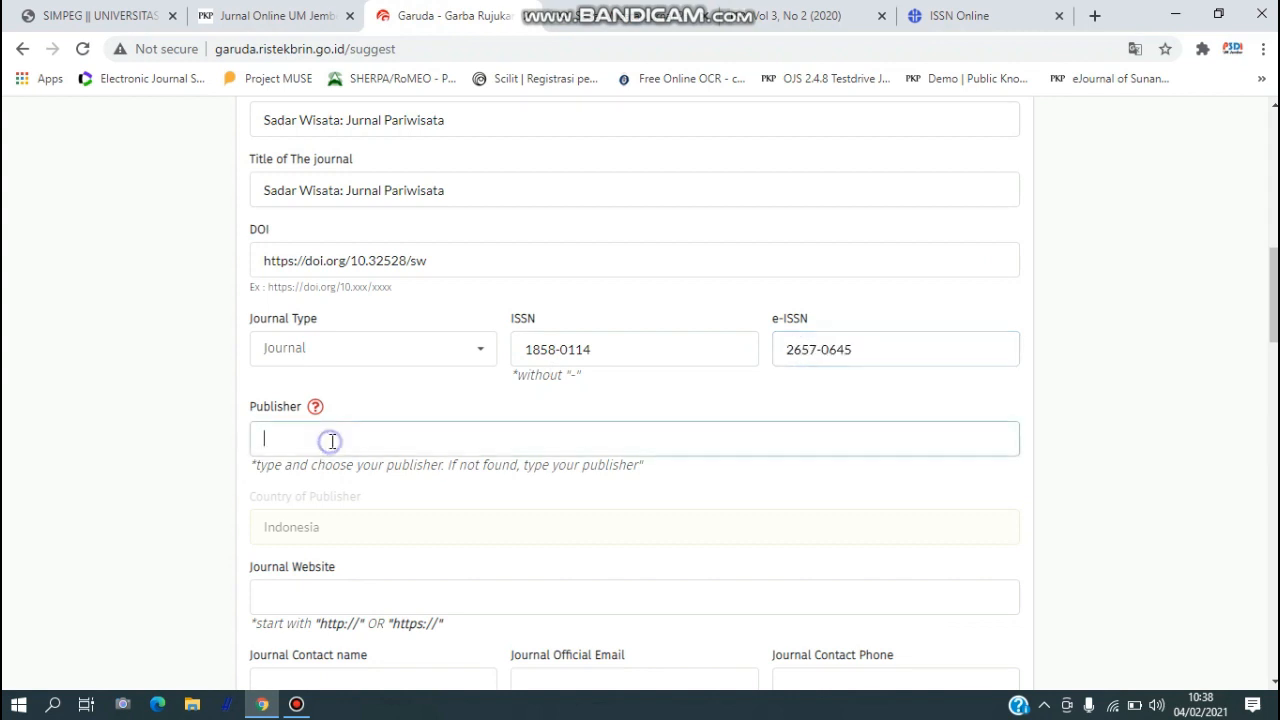
{"action": "scroll", "coordinate": [325, 440], "scroll_direction": "up", "scroll_amount": 3}
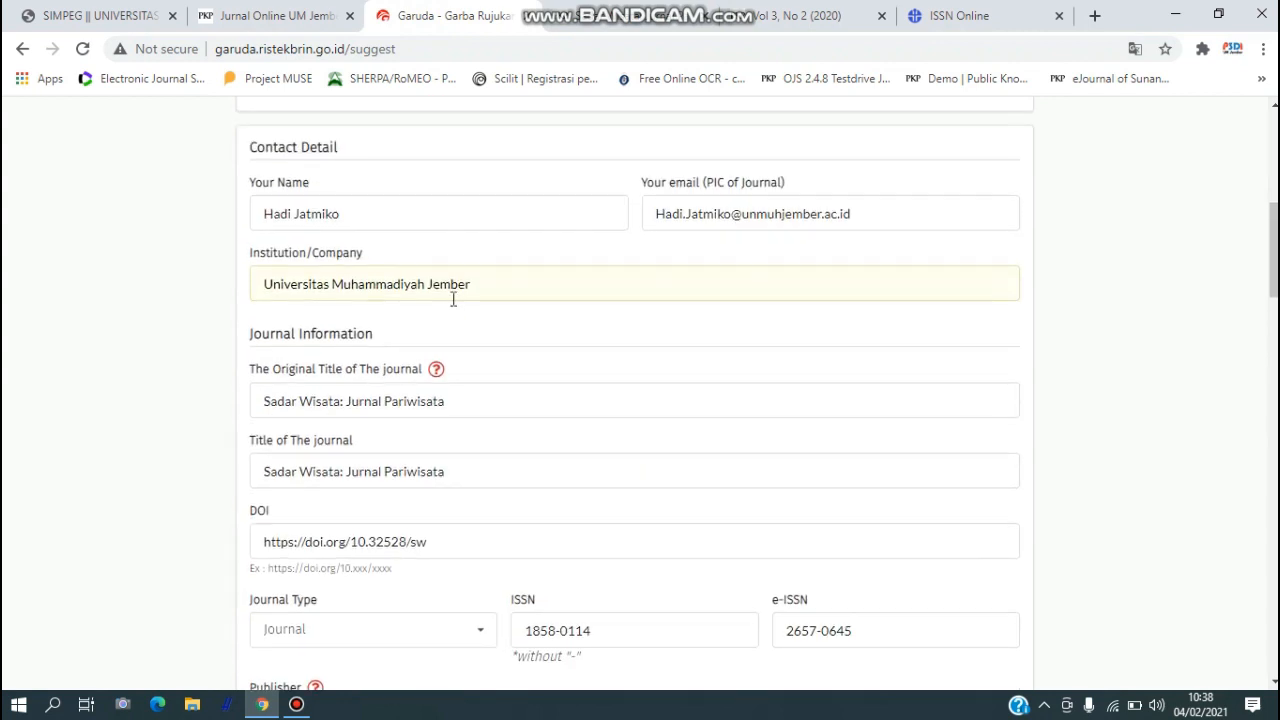
{"action": "left_click_drag", "start_coordinate": [472, 279], "coordinate": [115, 288]}
{"action": "key", "text": "ctrl+c"}
{"action": "scroll", "coordinate": [500, 377], "scroll_direction": "down", "scroll_amount": 3}
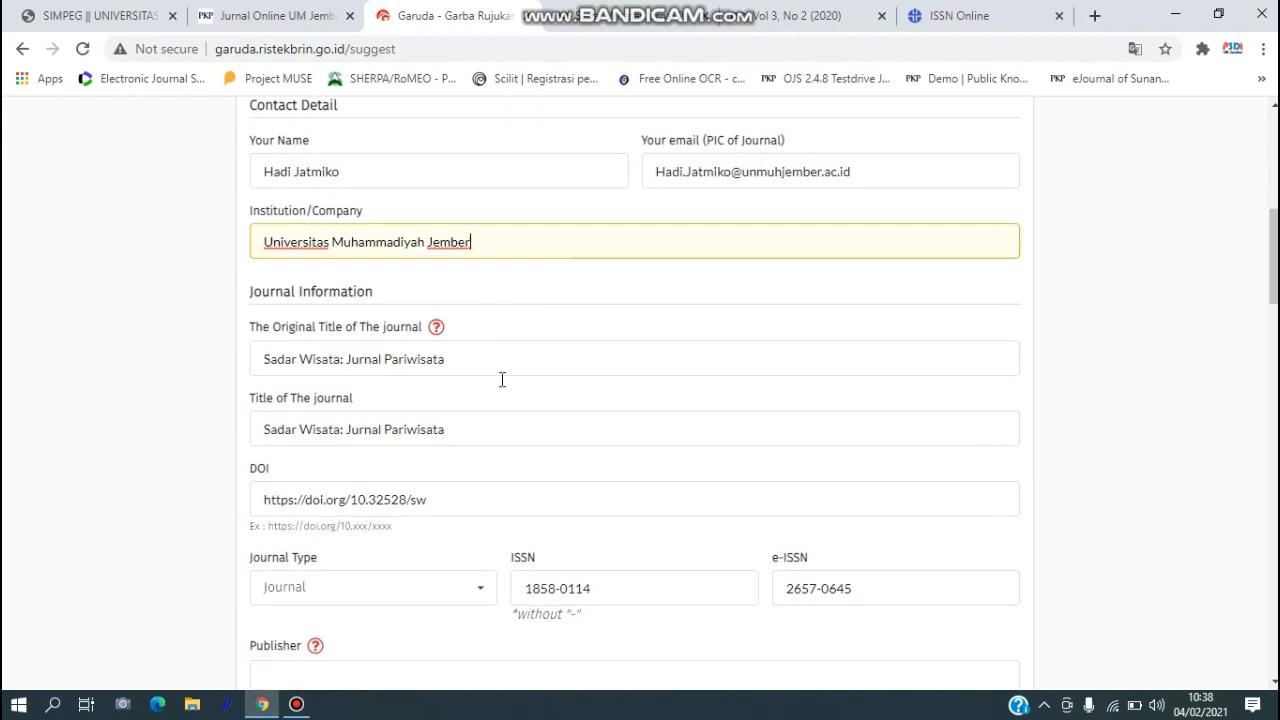
{"action": "left_click", "coordinate": [369, 340]}
{"action": "key", "text": "ctrl+v"}
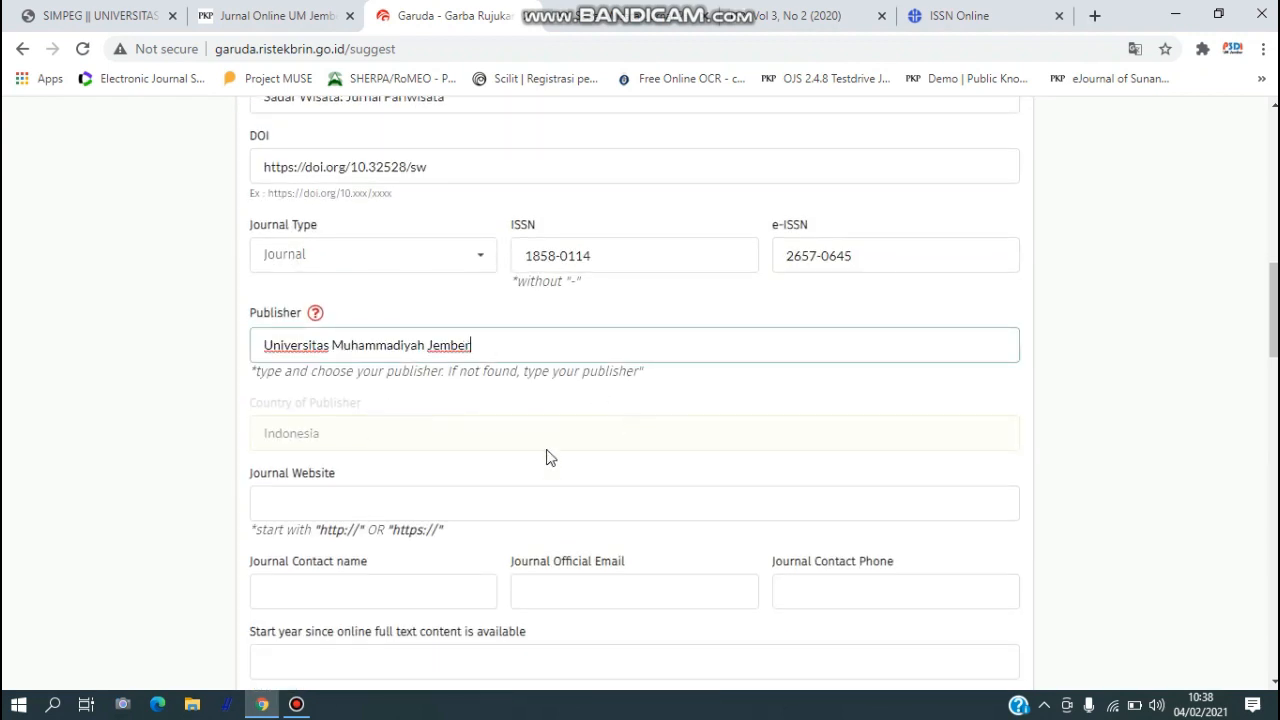
{"action": "left_click", "coordinate": [425, 413]}
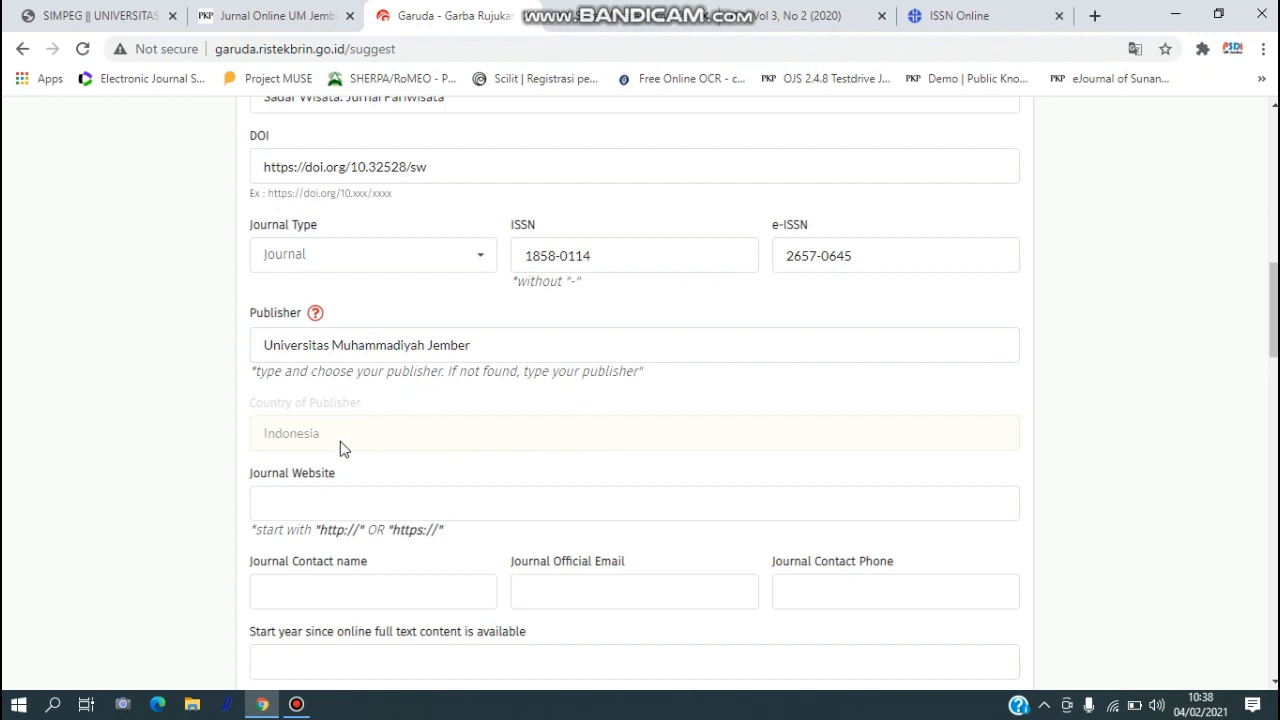
{"action": "scroll", "coordinate": [418, 447], "scroll_direction": "down", "scroll_amount": 2}
{"action": "left_click", "coordinate": [325, 317]}
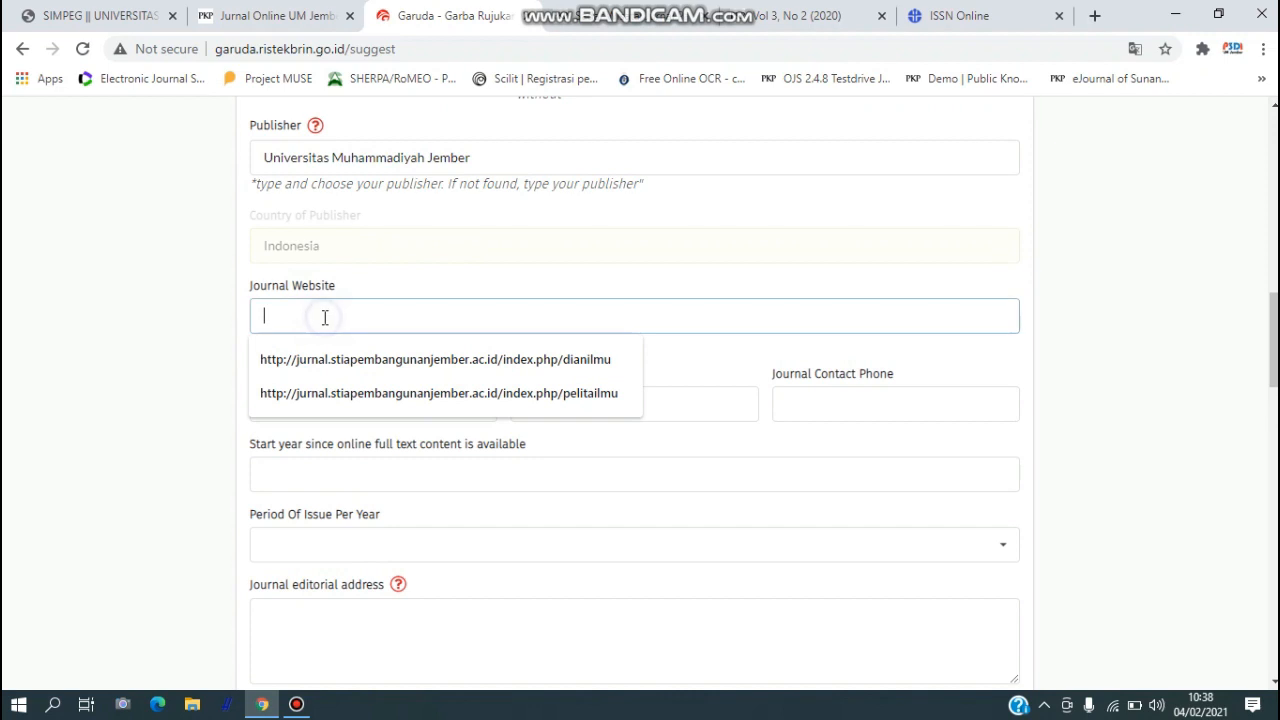
{"action": "left_click", "coordinate": [846, 20]}
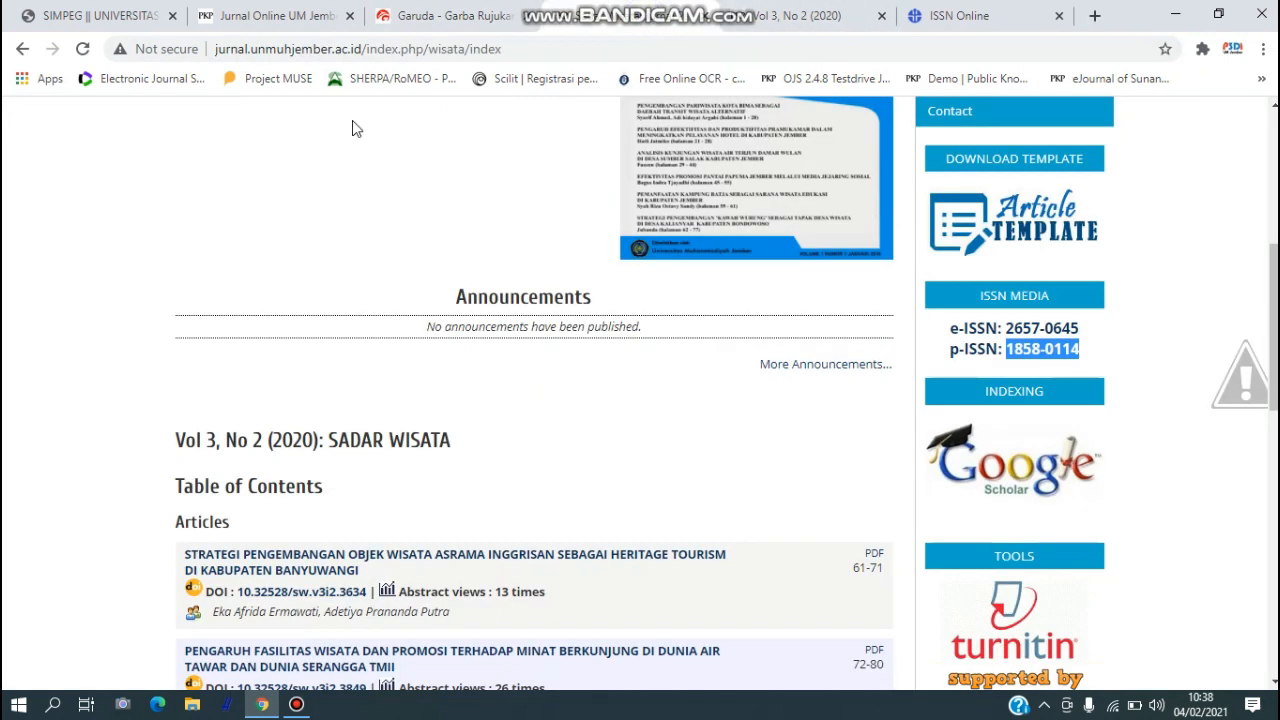
{"action": "left_click", "coordinate": [520, 53]}
{"action": "key", "text": "ctrl+c"}
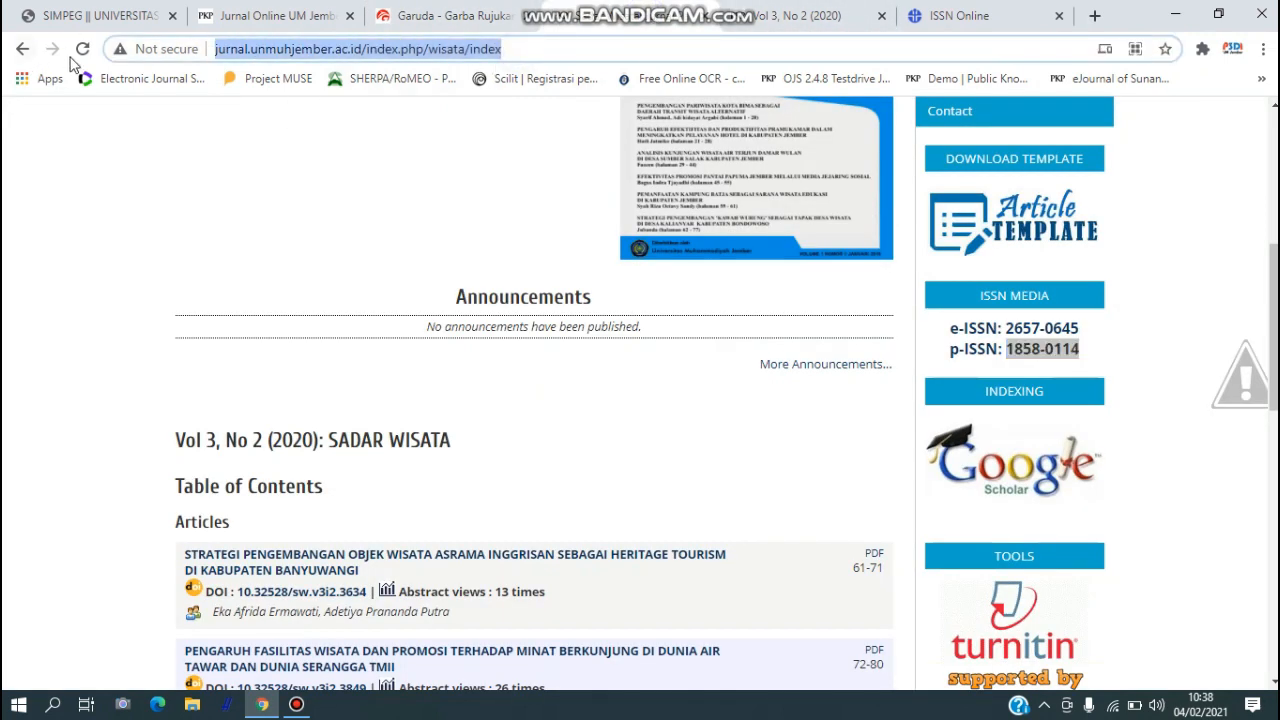
{"action": "left_click", "coordinate": [476, 22]}
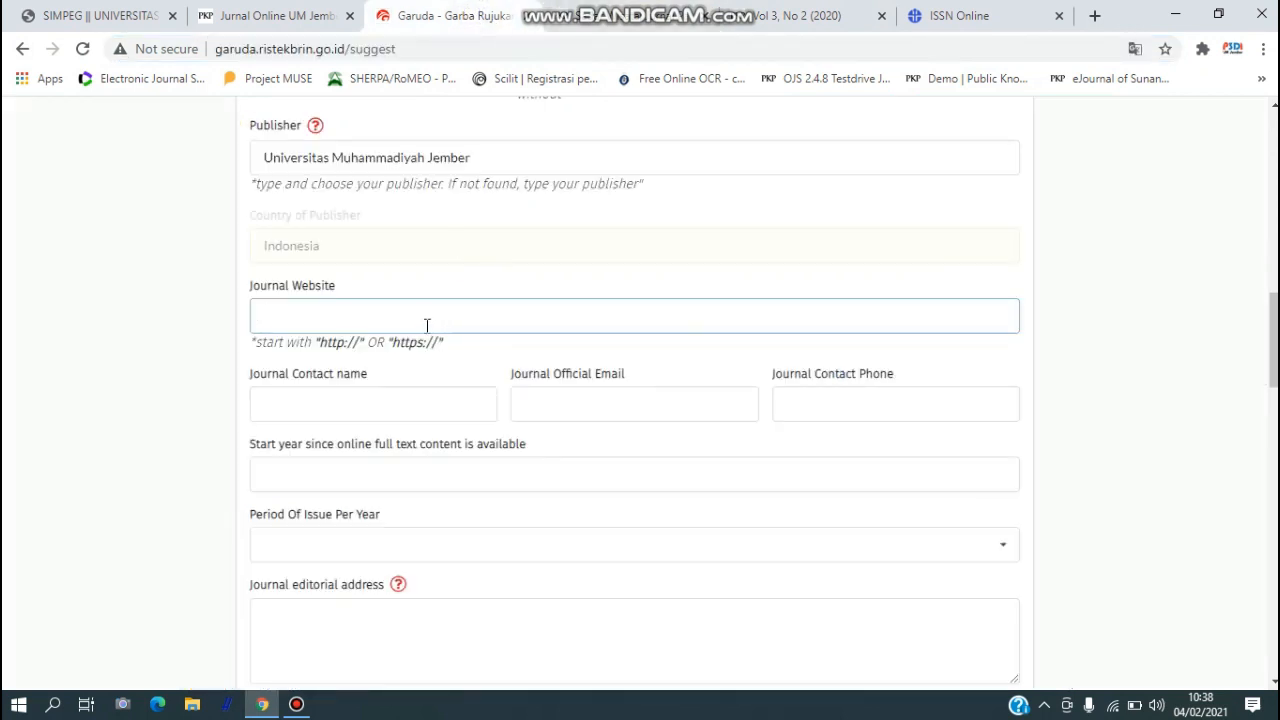
{"action": "key", "text": "ctrl+v"}
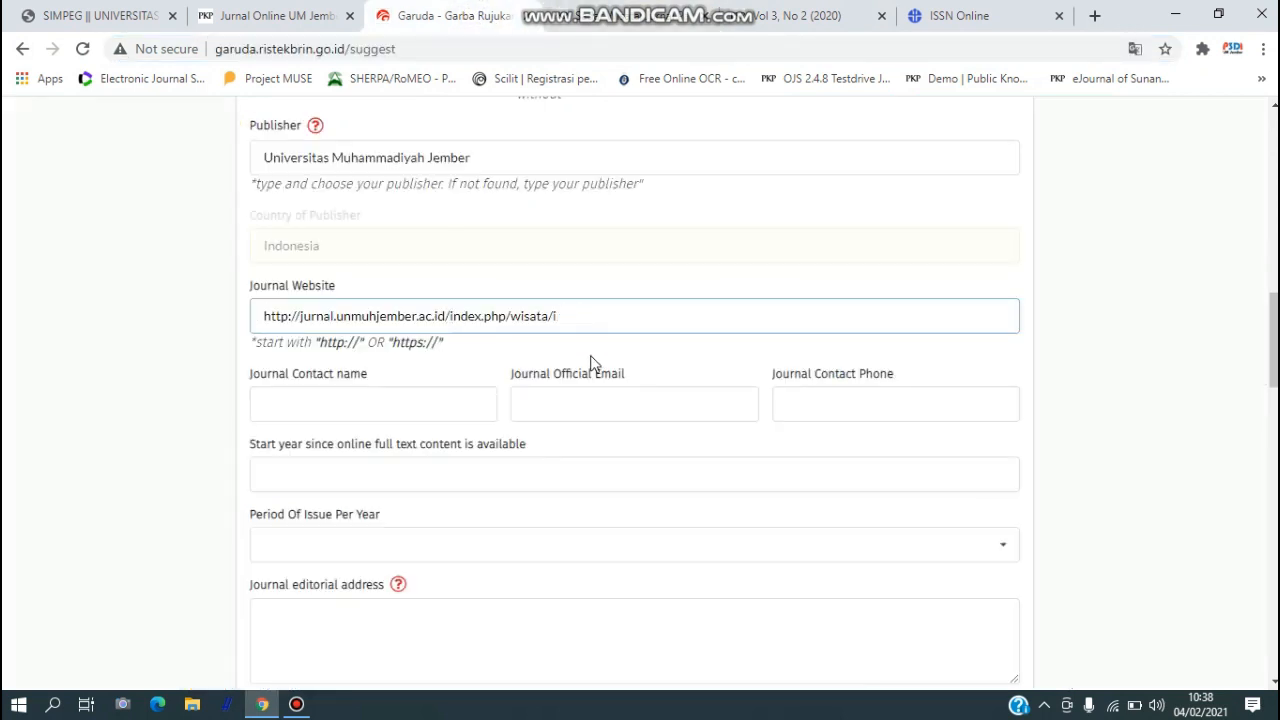
Step: Open the Contact page from the journal's home page in a new tab and switch to it
{"action": "scroll", "coordinate": [483, 420], "scroll_direction": "down", "scroll_amount": 1}
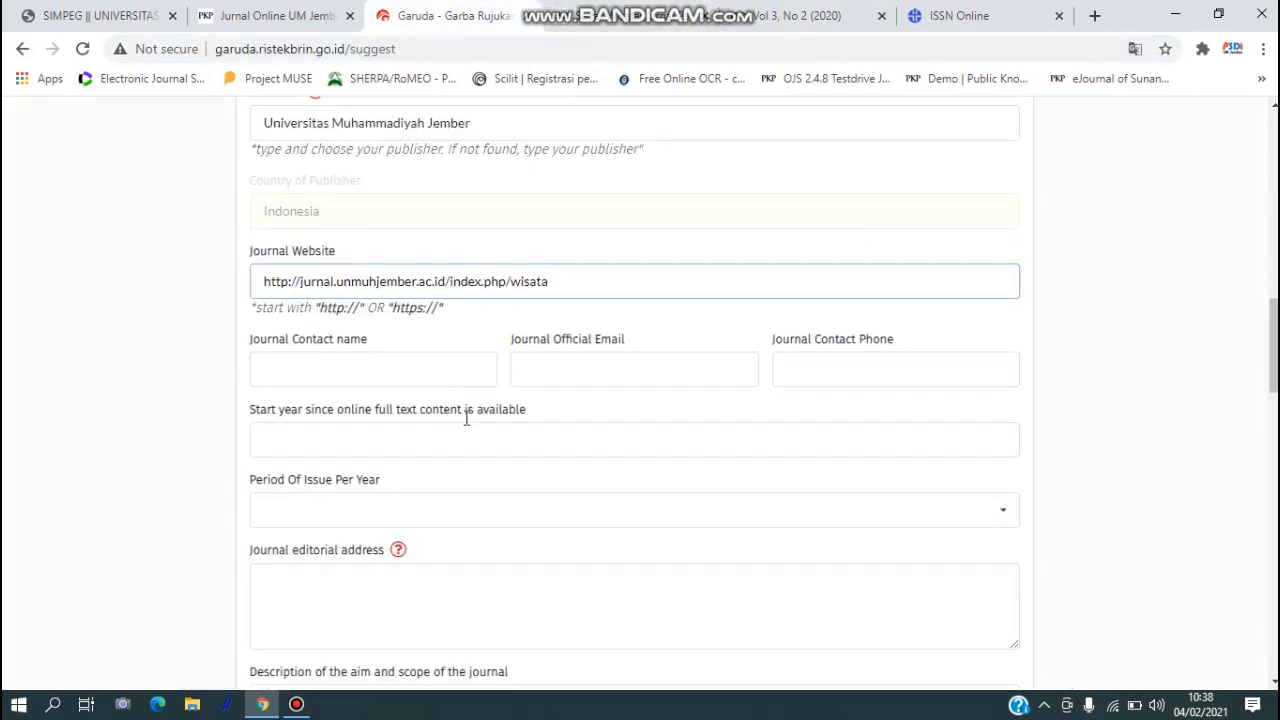
{"action": "left_click", "coordinate": [405, 313]}
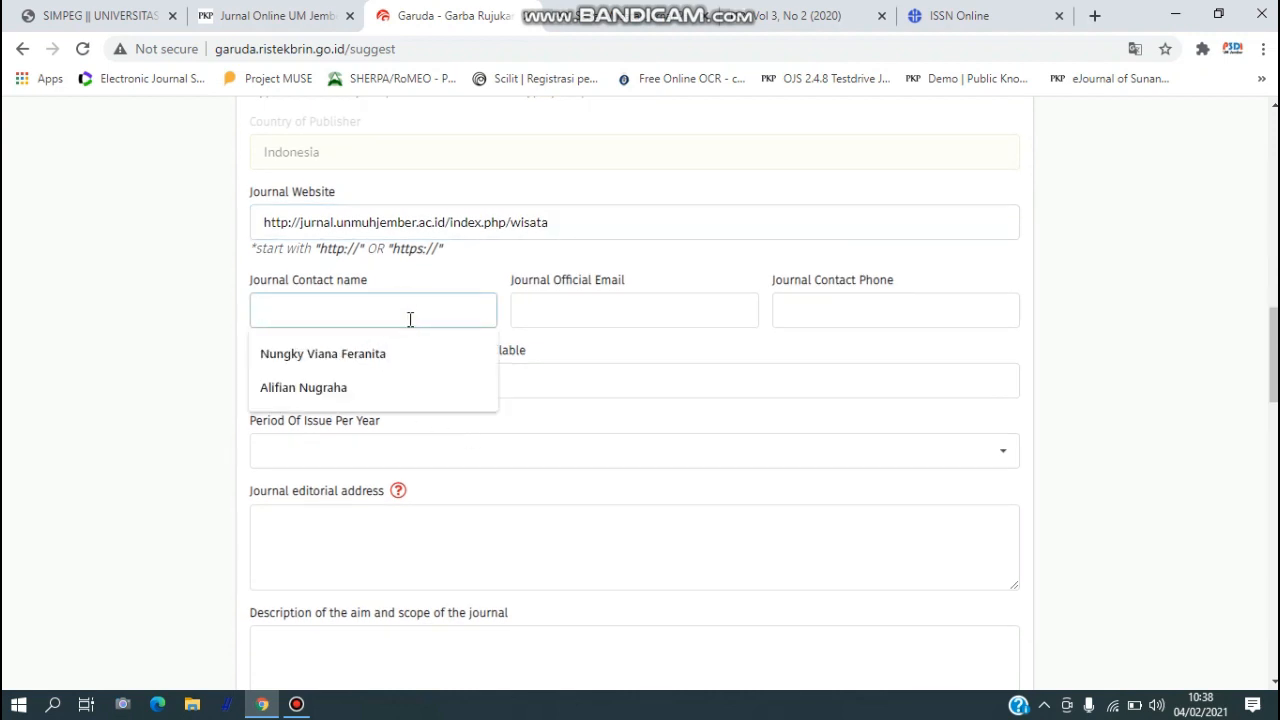
{"action": "left_click", "coordinate": [983, 15]}
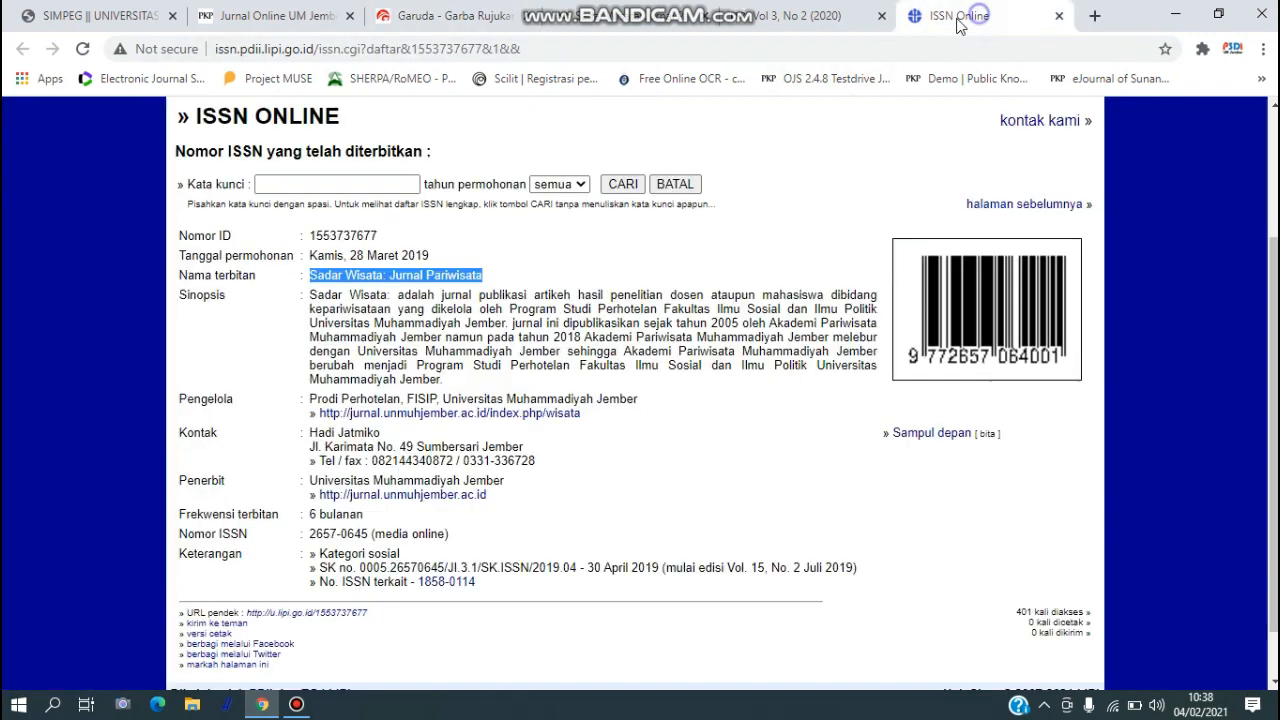
{"action": "left_click", "coordinate": [783, 28]}
{"action": "scroll", "coordinate": [622, 372], "scroll_direction": "up", "scroll_amount": 5}
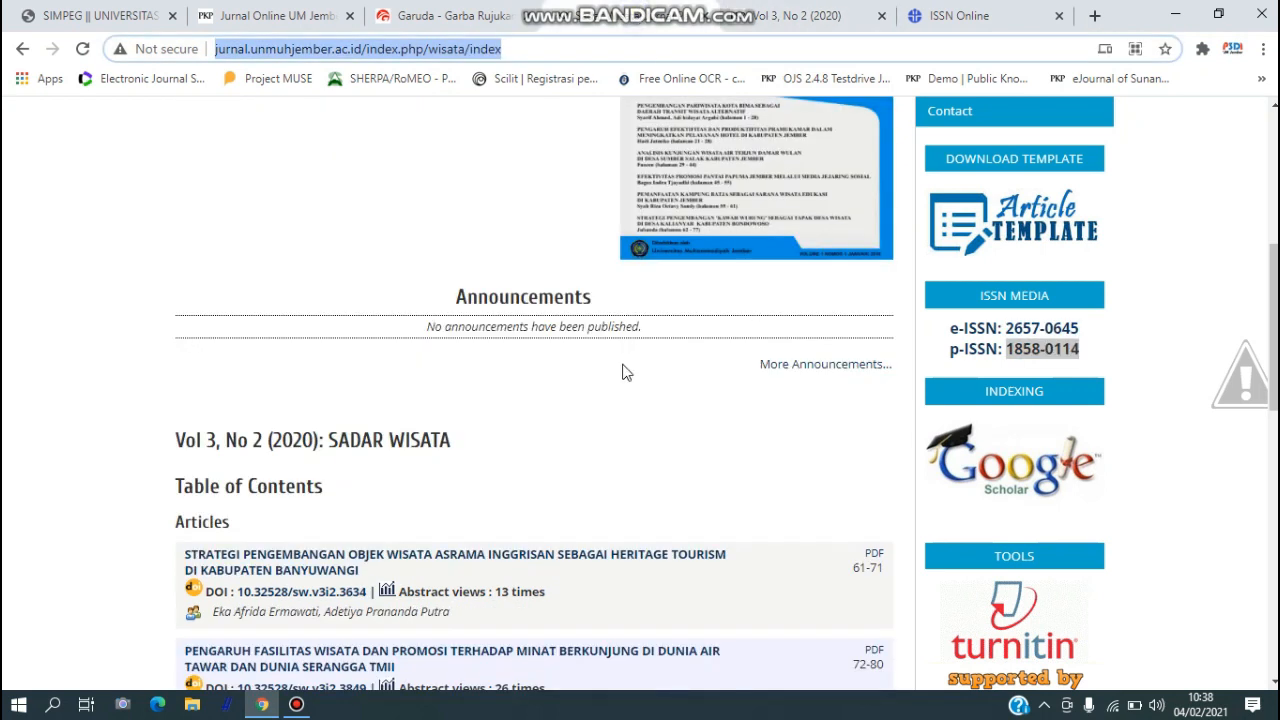
{"action": "scroll", "coordinate": [1098, 294], "scroll_direction": "up", "scroll_amount": 2}
{"action": "right_click", "coordinate": [975, 296]}
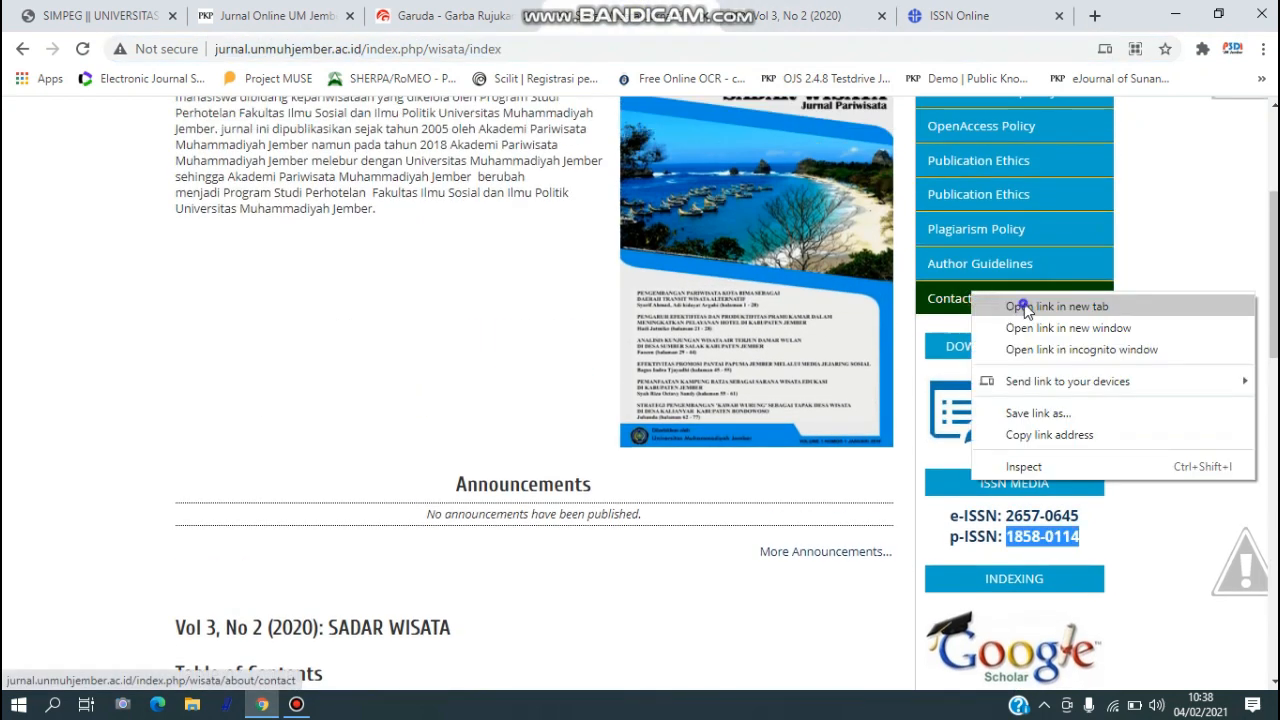
{"action": "left_click", "coordinate": [1054, 306]}
{"action": "left_click", "coordinate": [700, 12]}
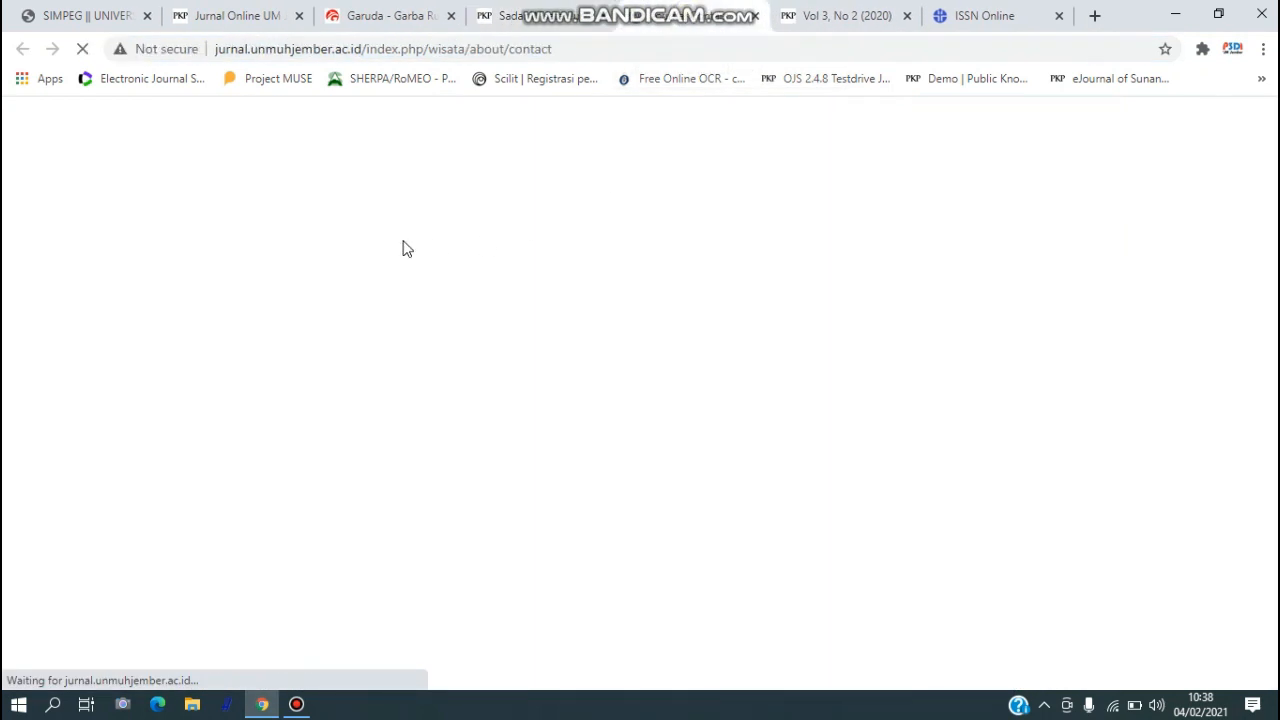
Step: Copy the principal contact's name from the journal's Contact page into the form's Journal Contact name field
{"action": "scroll", "coordinate": [382, 448], "scroll_direction": "down", "scroll_amount": 1}
{"action": "left_click_drag", "start_coordinate": [254, 400], "coordinate": [172, 401]}
{"action": "key", "text": "ctrl+c"}
{"action": "left_click", "coordinate": [530, 20]}
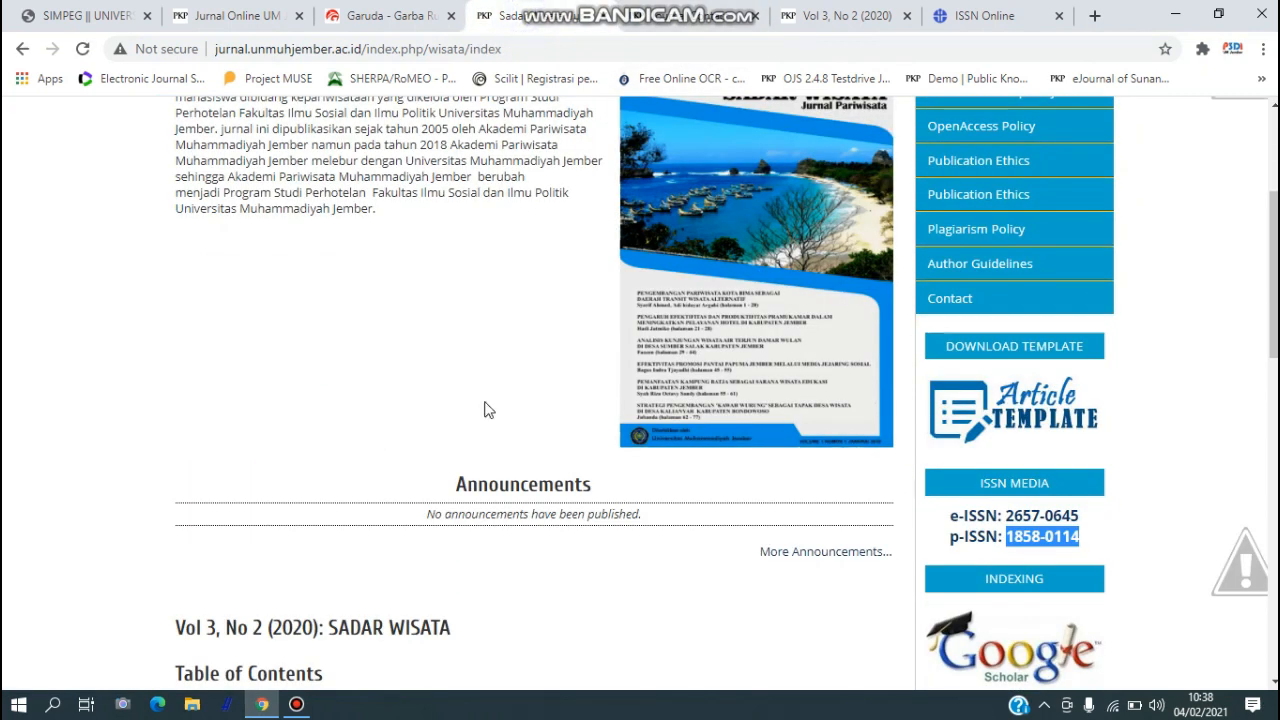
{"action": "left_click", "coordinate": [392, 30]}
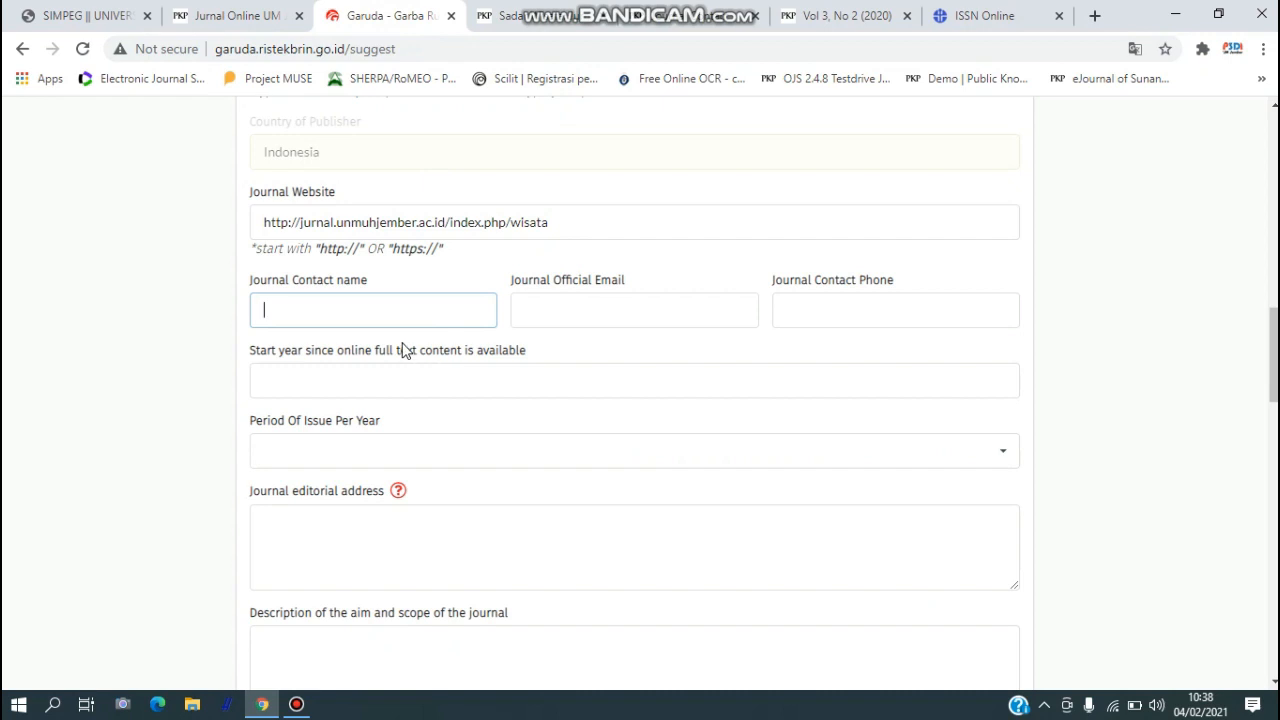
{"action": "key", "text": "ctrl+v"}
Step: Copy the journal's mailing e-mail from its Contact page into the form's Journal Official Email field
{"action": "left_click", "coordinate": [570, 307]}
{"action": "left_click", "coordinate": [720, 22]}
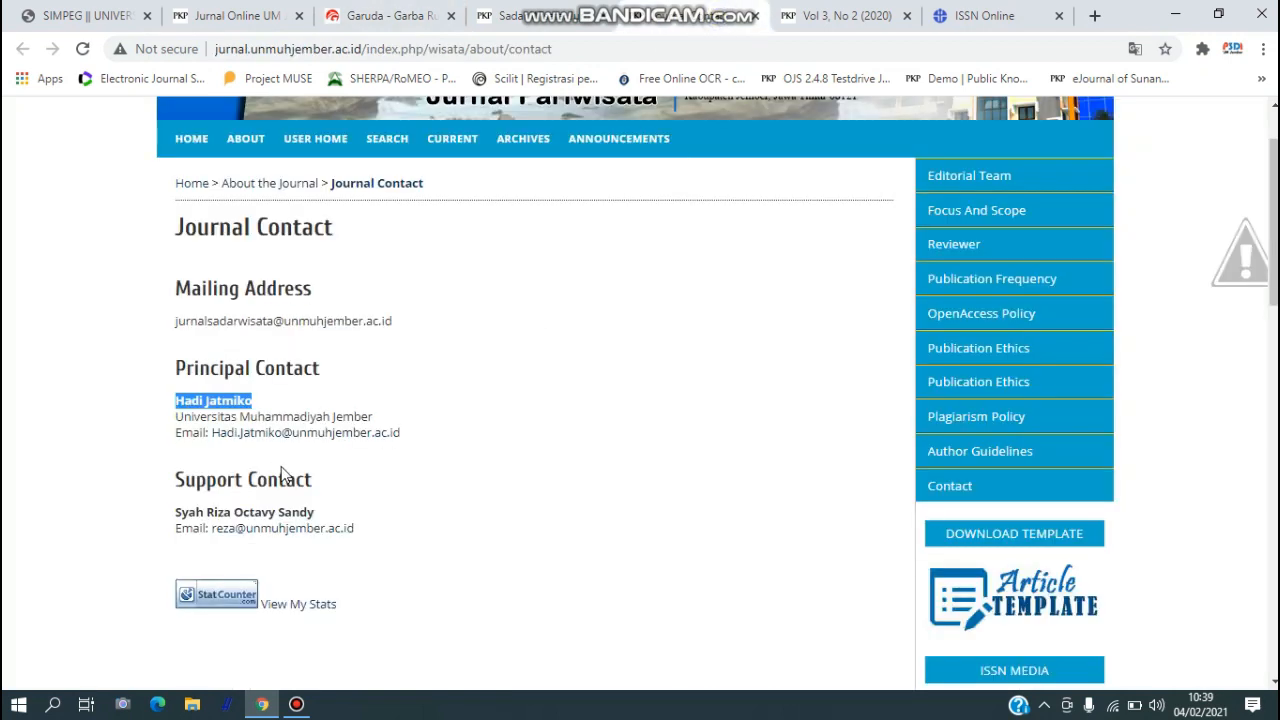
{"action": "left_click_drag", "start_coordinate": [426, 322], "coordinate": [157, 331]}
{"action": "key", "text": "ctrl+c"}
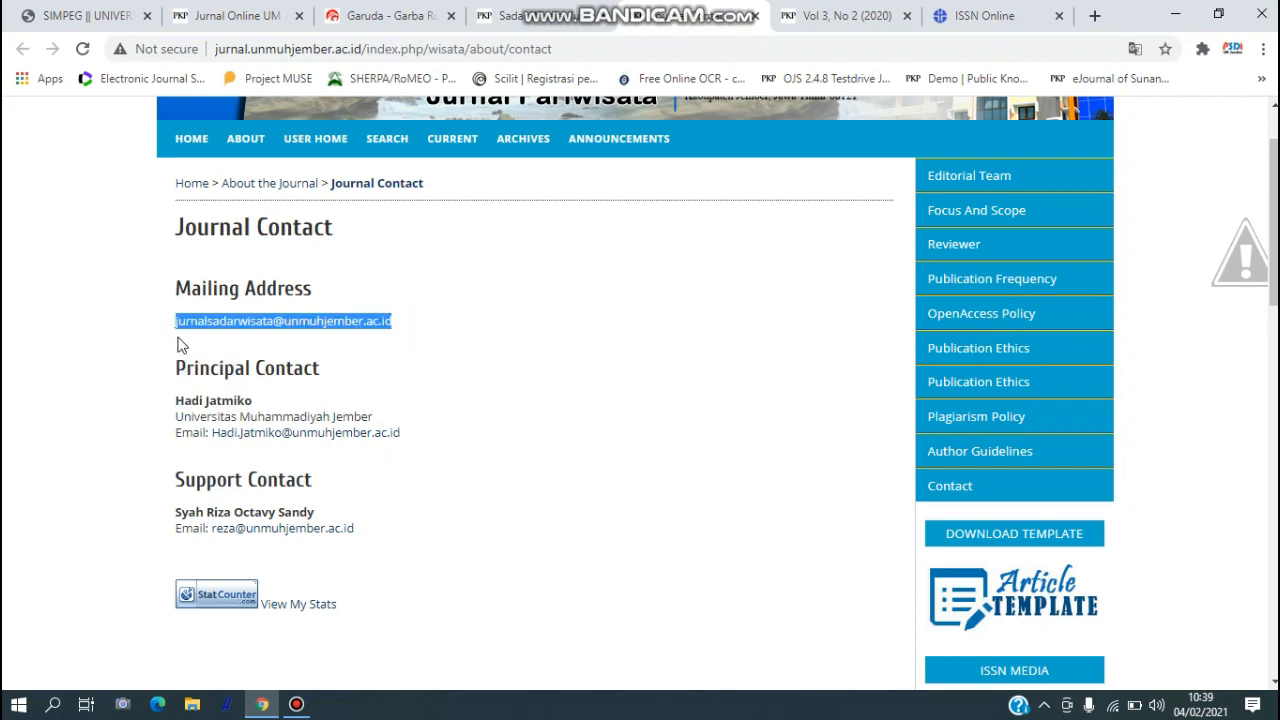
{"action": "left_click", "coordinate": [540, 20]}
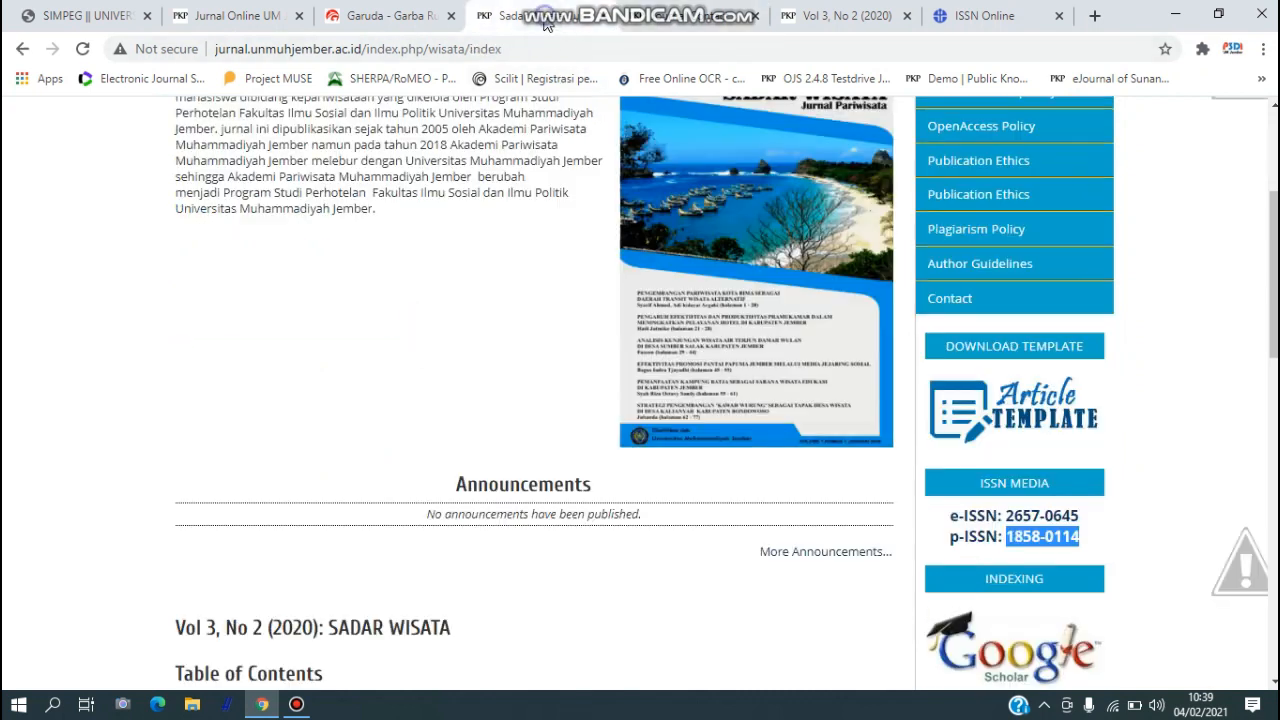
{"action": "left_click", "coordinate": [388, 18]}
{"action": "key", "text": "ctrl+v"}
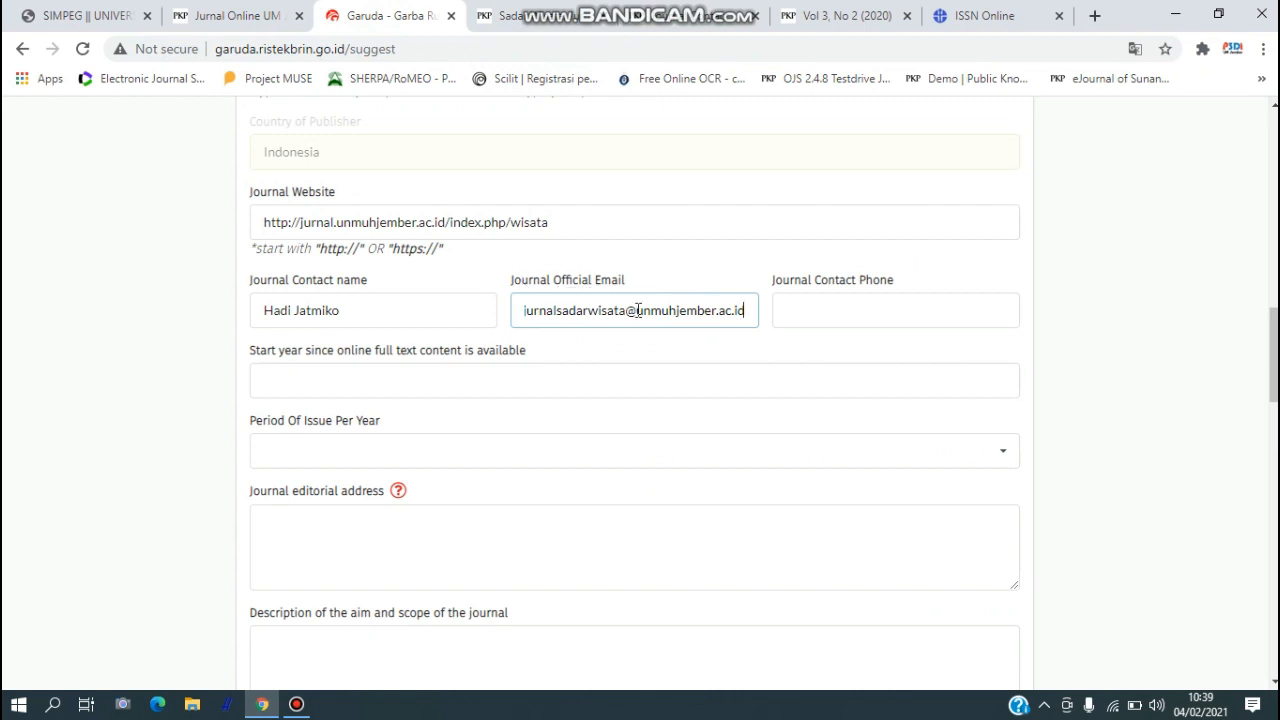
Step: Paste the contact person's phone number into the form's Journal Contact Phone field
{"action": "left_click", "coordinate": [846, 307]}
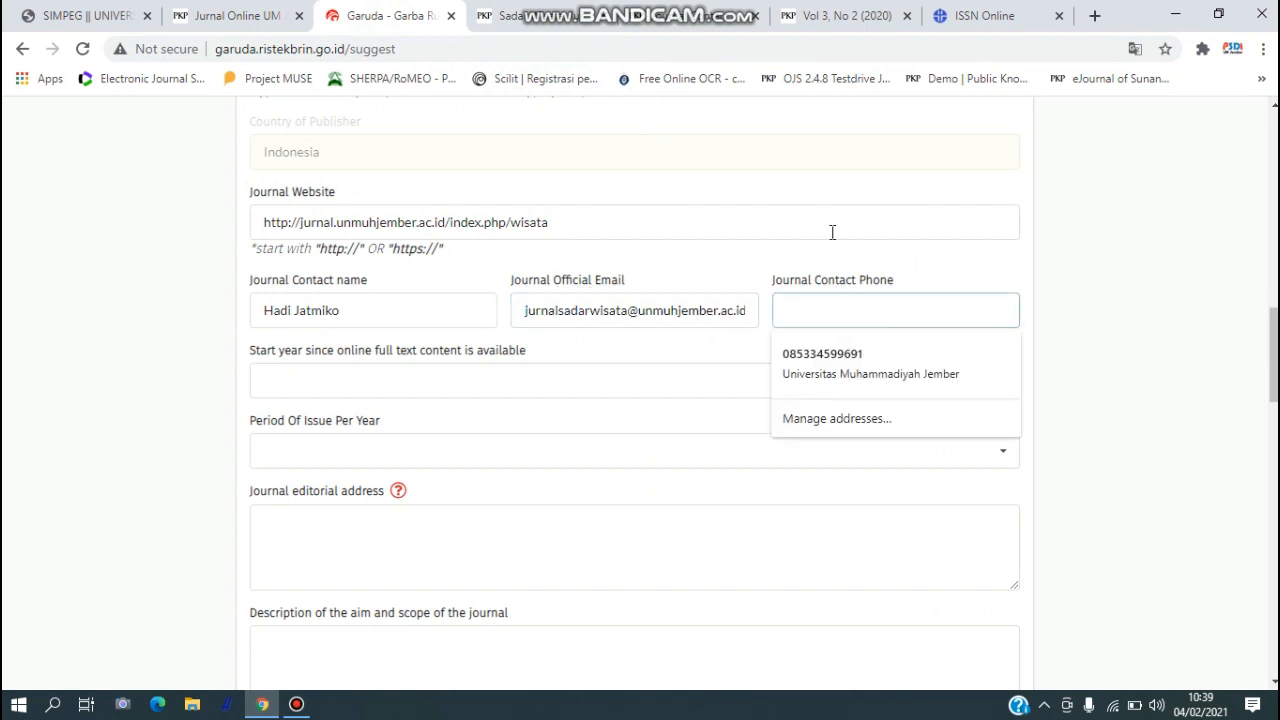
{"action": "left_click", "coordinate": [908, 286]}
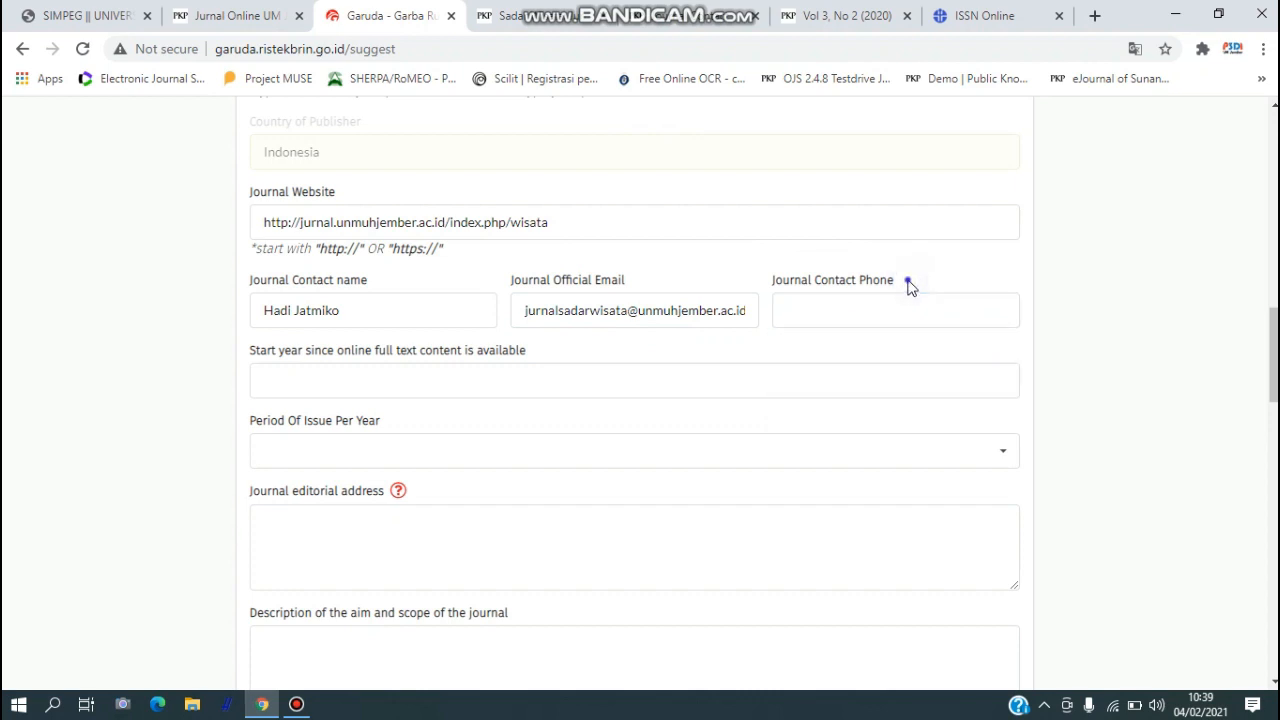
{"action": "left_click_drag", "start_coordinate": [848, 284], "coordinate": [931, 280]}
{"action": "left_click", "coordinate": [913, 283]}
{"action": "left_click_drag", "start_coordinate": [900, 280], "coordinate": [778, 278]}
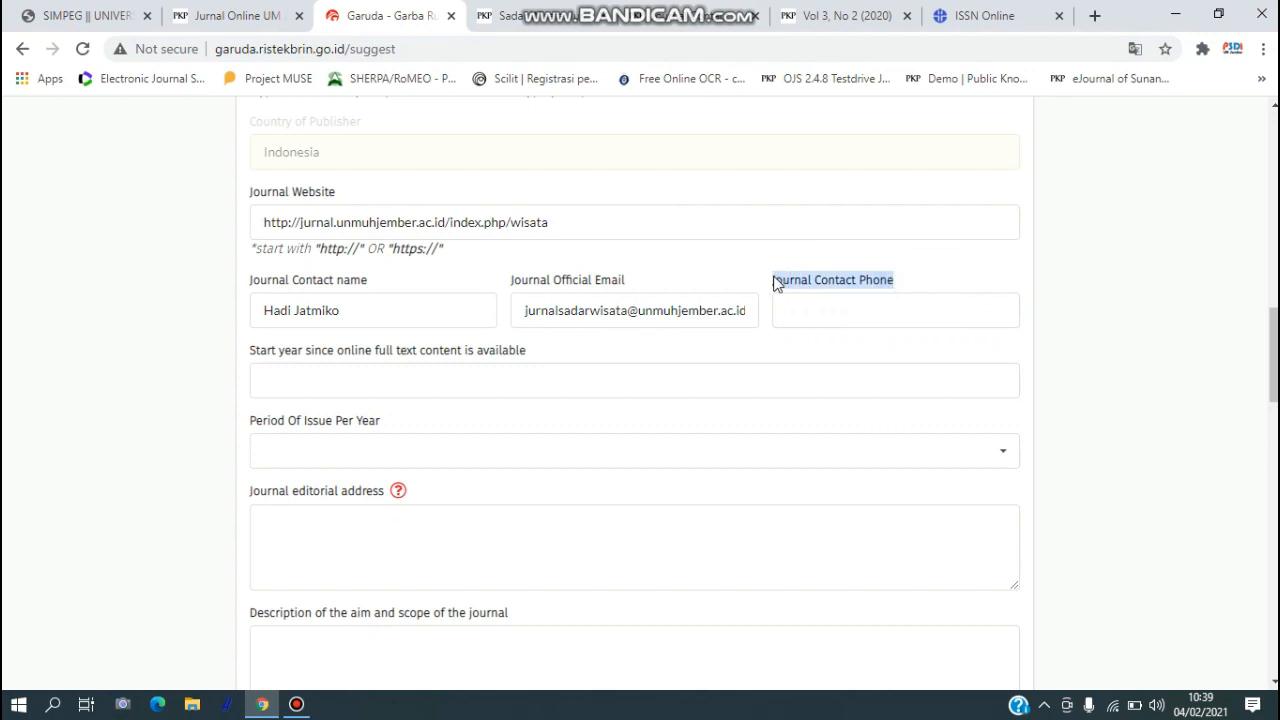
{"action": "left_click", "coordinate": [850, 311]}
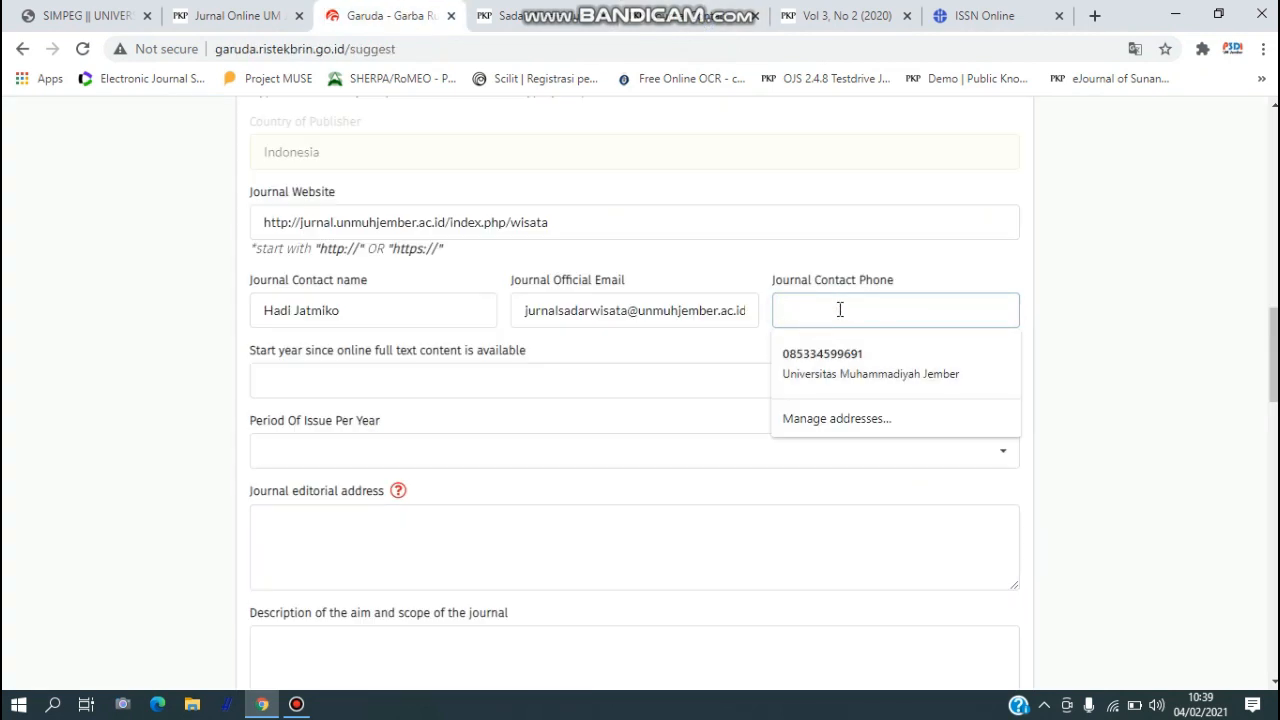
{"action": "key", "text": "ctrl+v"}
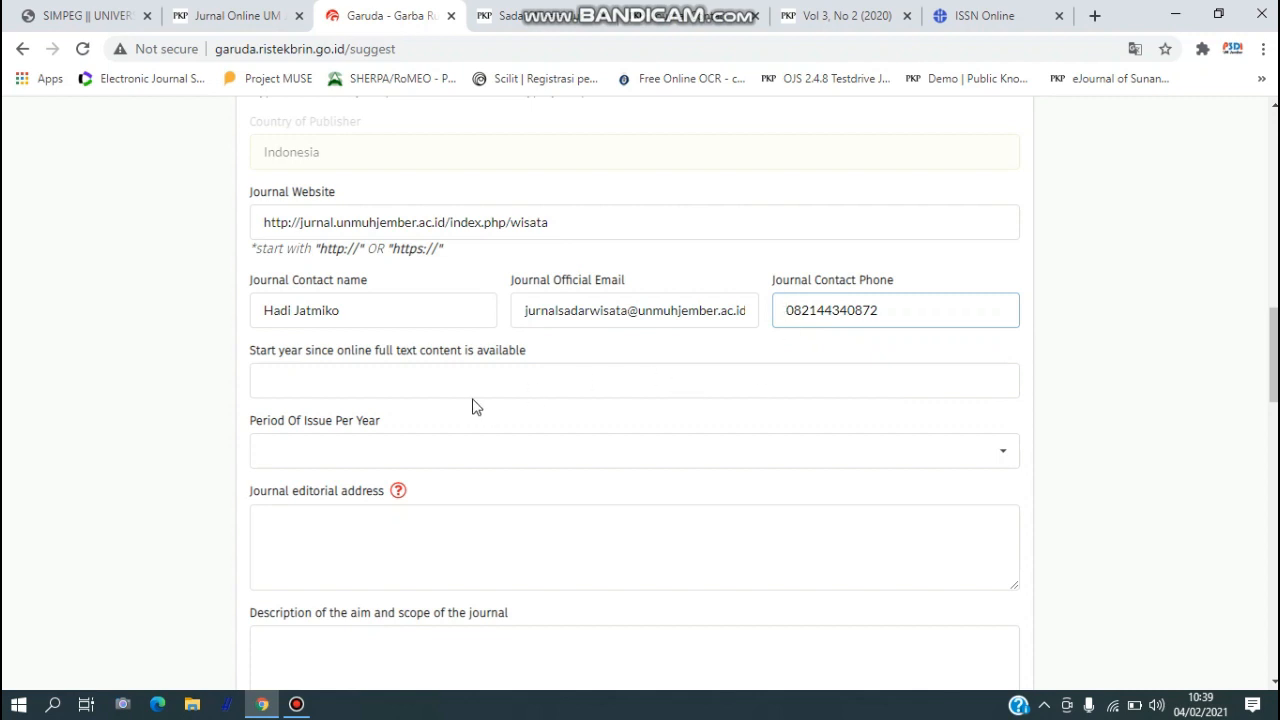
Step: Open the journal's Archives in a new tab, close the Vol 3, No 2 tab and look up the earliest online issue's year
{"action": "scroll", "coordinate": [446, 414], "scroll_direction": "down", "scroll_amount": 1}
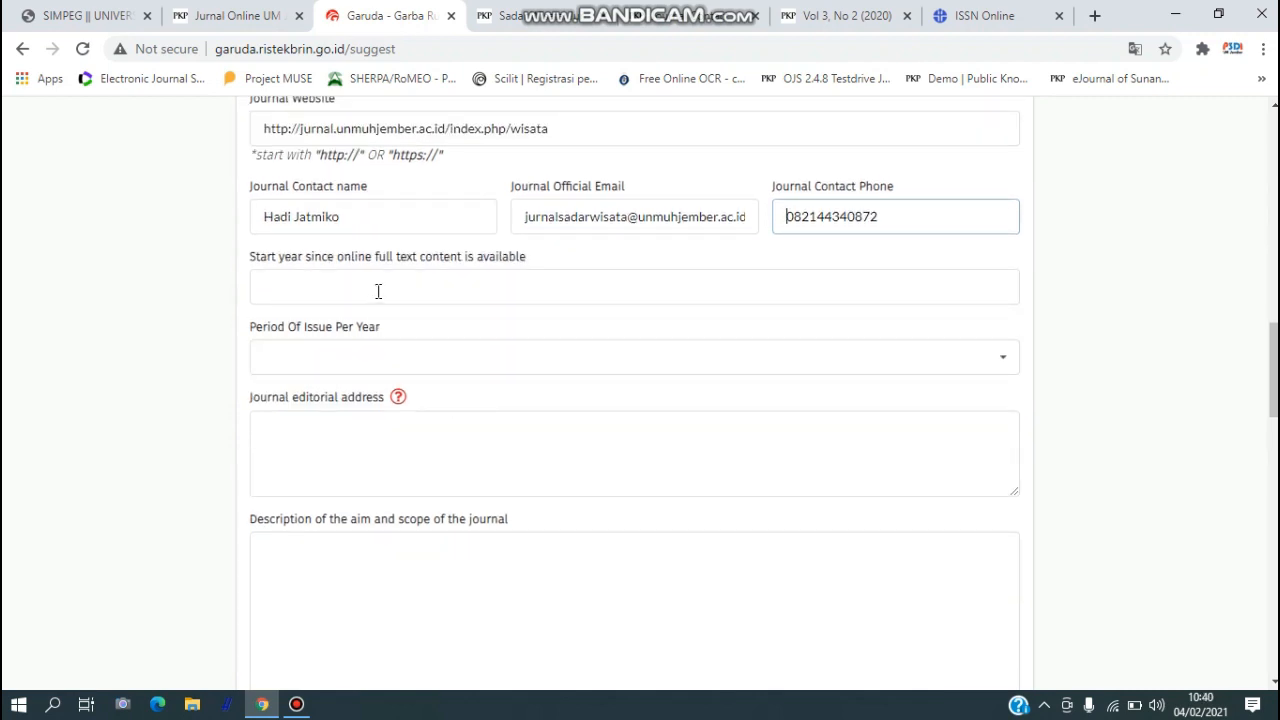
{"action": "left_click", "coordinate": [378, 291]}
{"action": "left_click_drag", "start_coordinate": [549, 255], "coordinate": [248, 257]}
{"action": "left_click", "coordinate": [417, 286]}
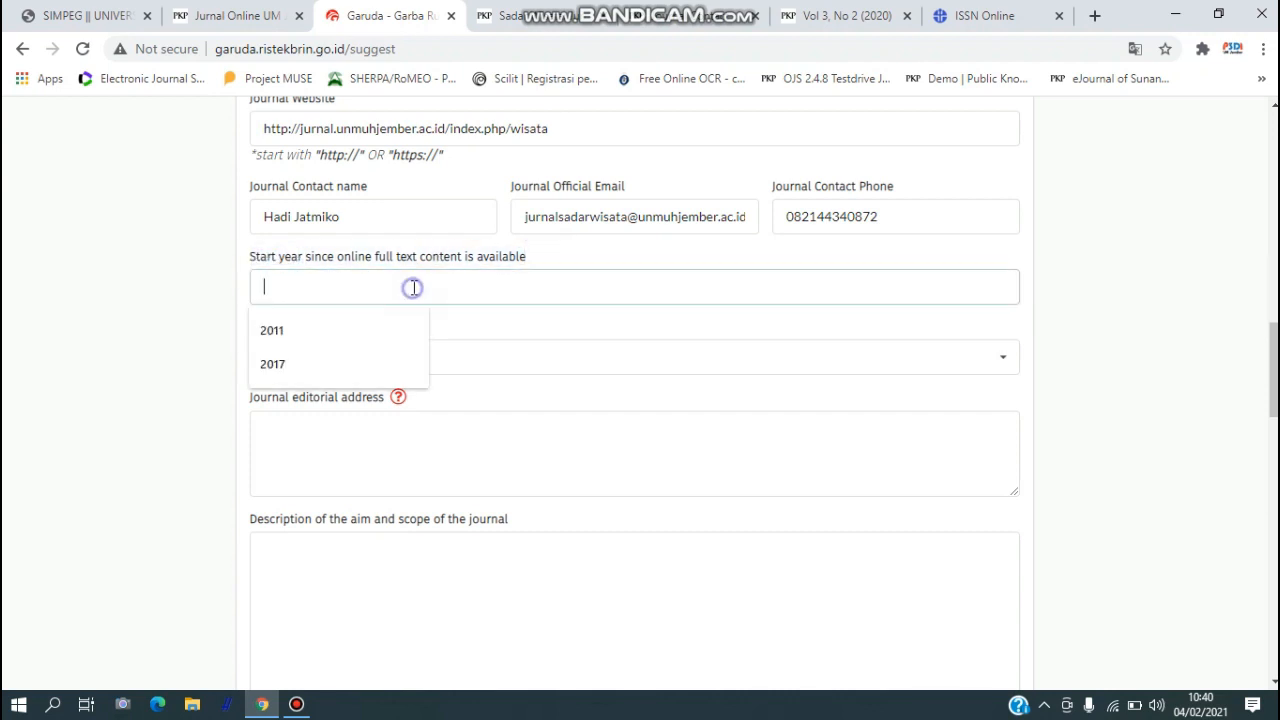
{"action": "left_click", "coordinate": [843, 16]}
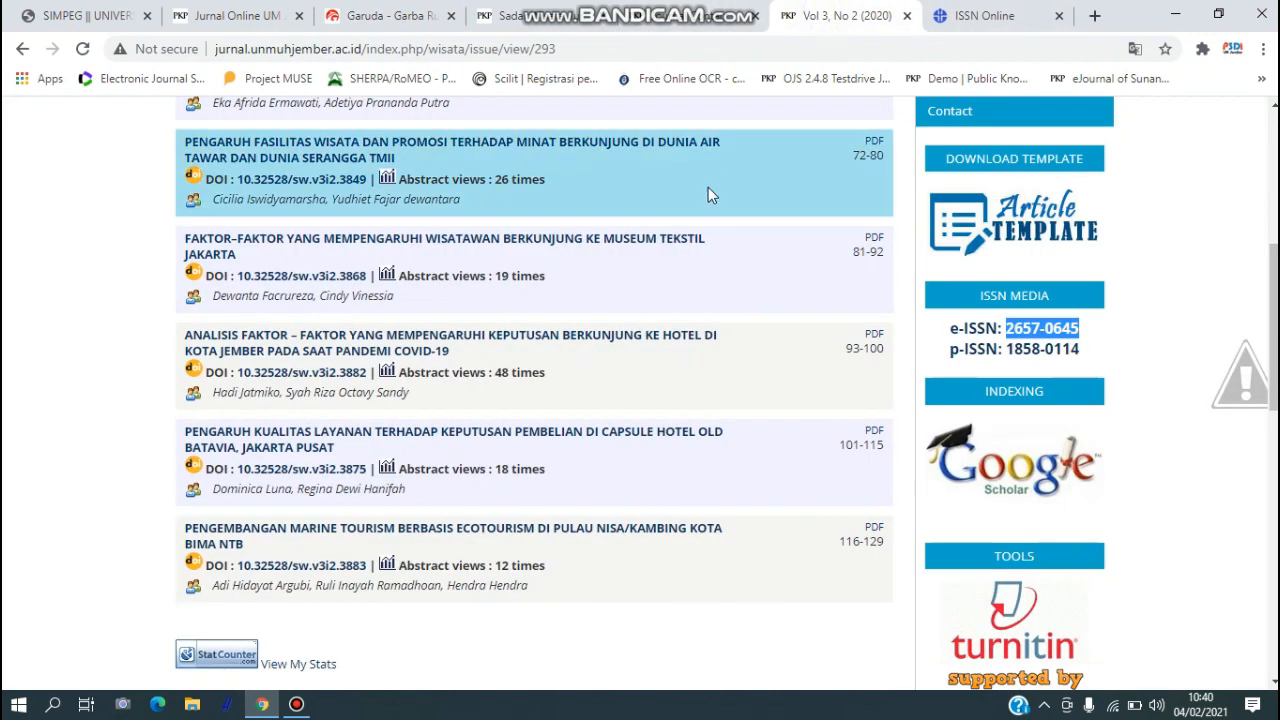
{"action": "scroll", "coordinate": [708, 187], "scroll_direction": "up", "scroll_amount": 5}
{"action": "right_click", "coordinate": [574, 233]}
{"action": "left_click", "coordinate": [622, 250]}
{"action": "left_click", "coordinate": [795, 16]}
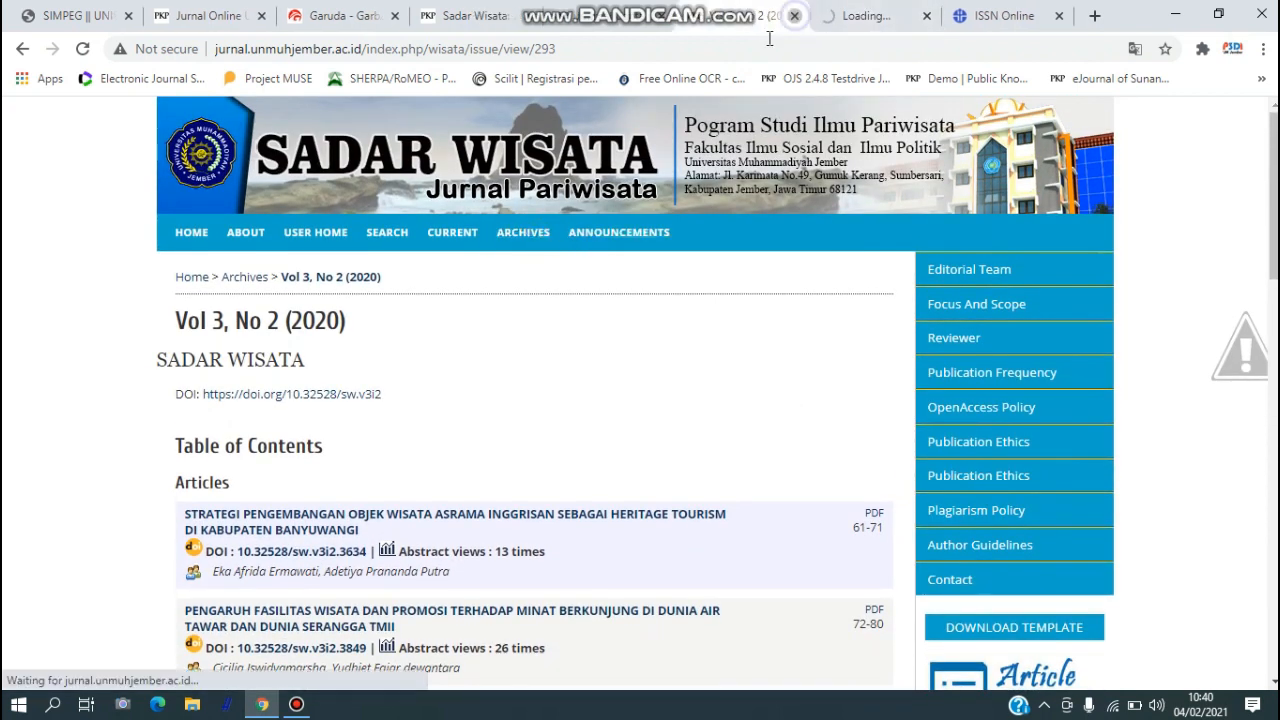
{"action": "scroll", "coordinate": [649, 271], "scroll_direction": "down", "scroll_amount": 8}
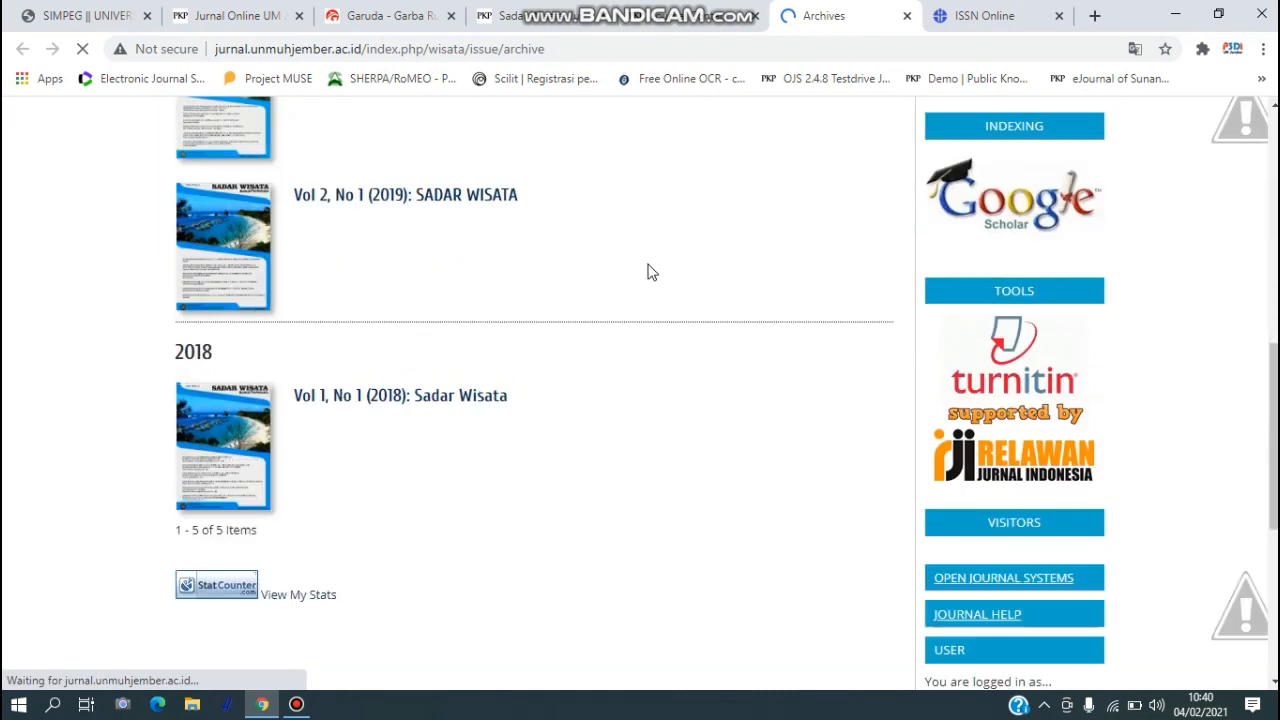
{"action": "scroll", "coordinate": [407, 265], "scroll_direction": "up", "scroll_amount": 2}
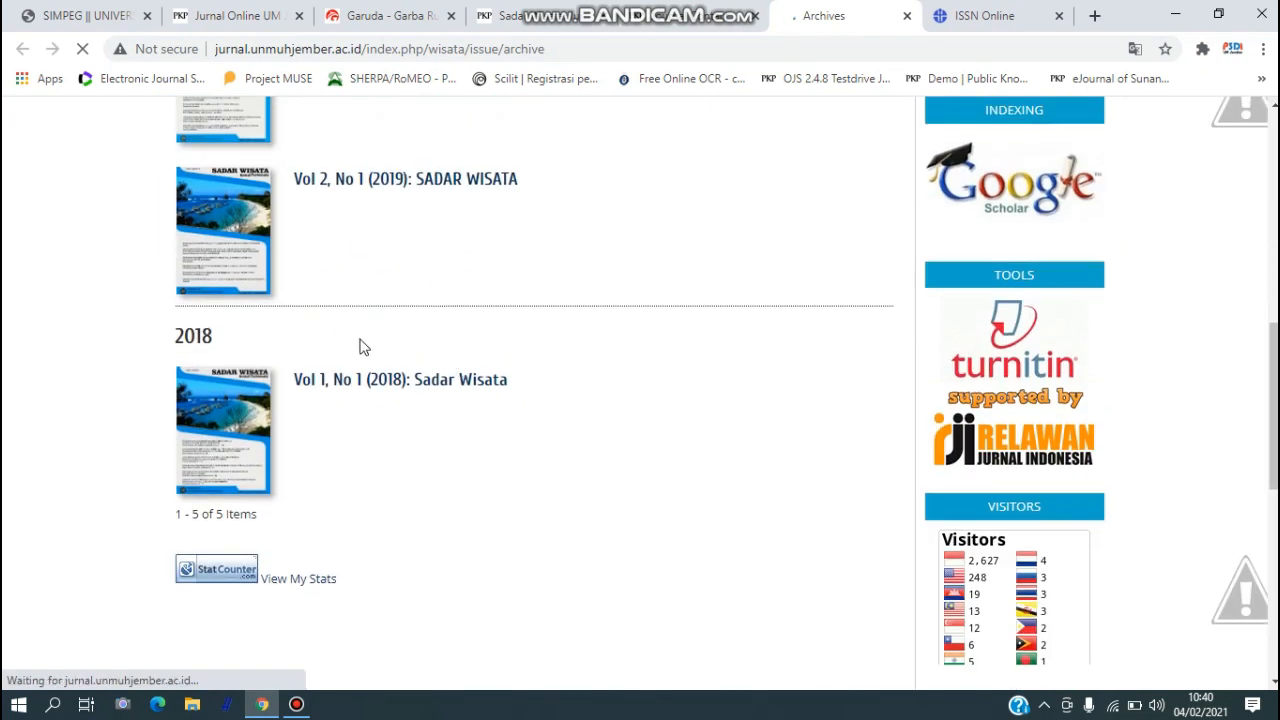
Step: Enter 2018 as the start year since online full text content is available
{"action": "left_click", "coordinate": [540, 22]}
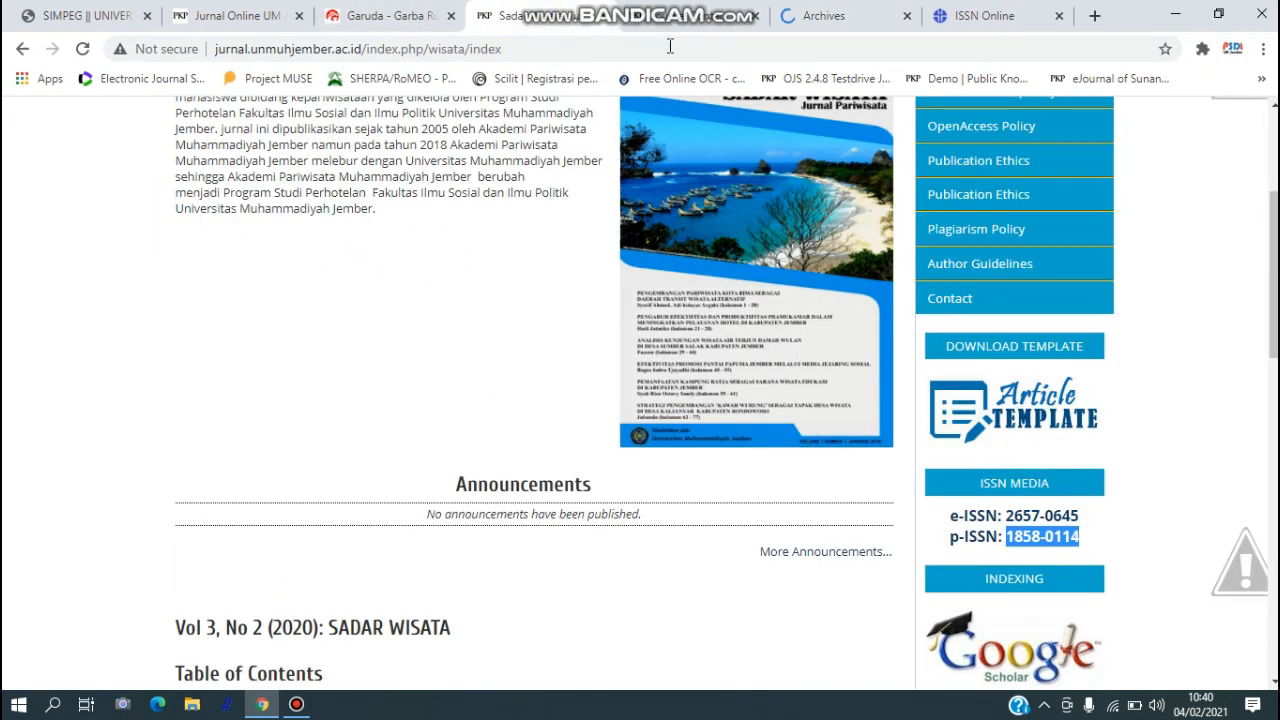
{"action": "left_click", "coordinate": [375, 15]}
{"action": "type", "text": "2"}
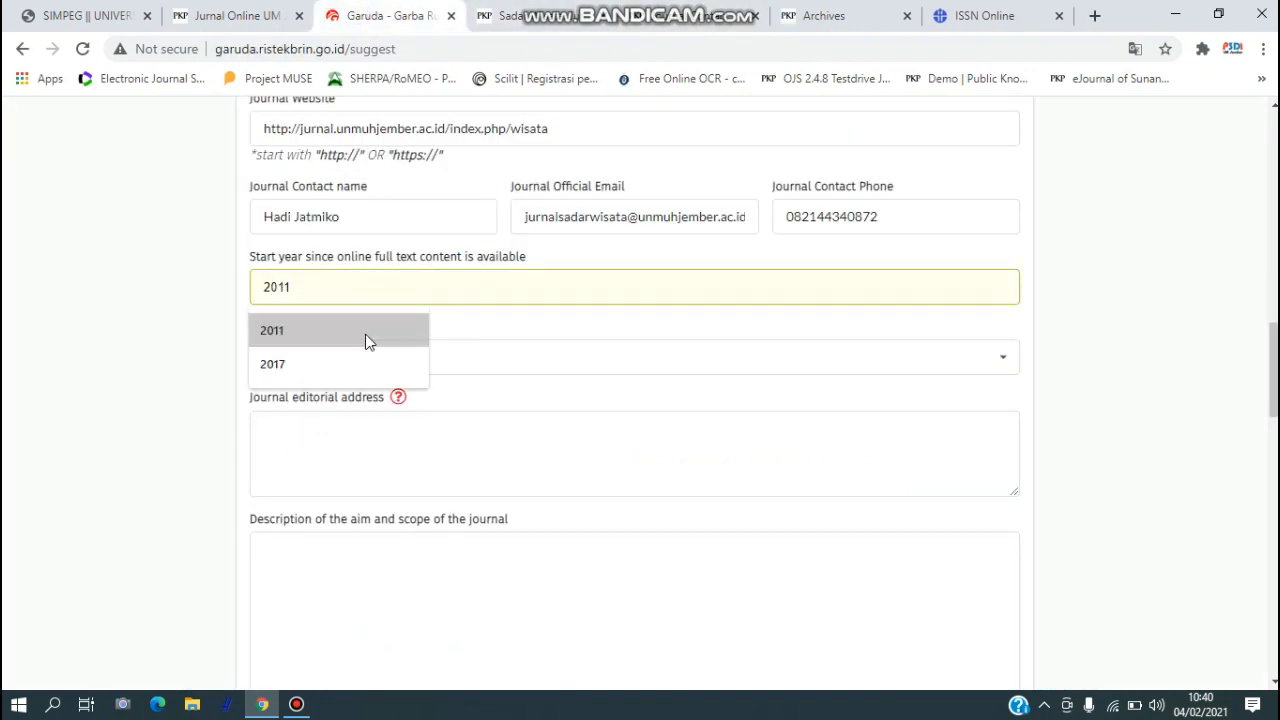
{"action": "type", "text": "1"}
{"action": "key", "text": "BackSpace"}
{"action": "type", "text": "0"}
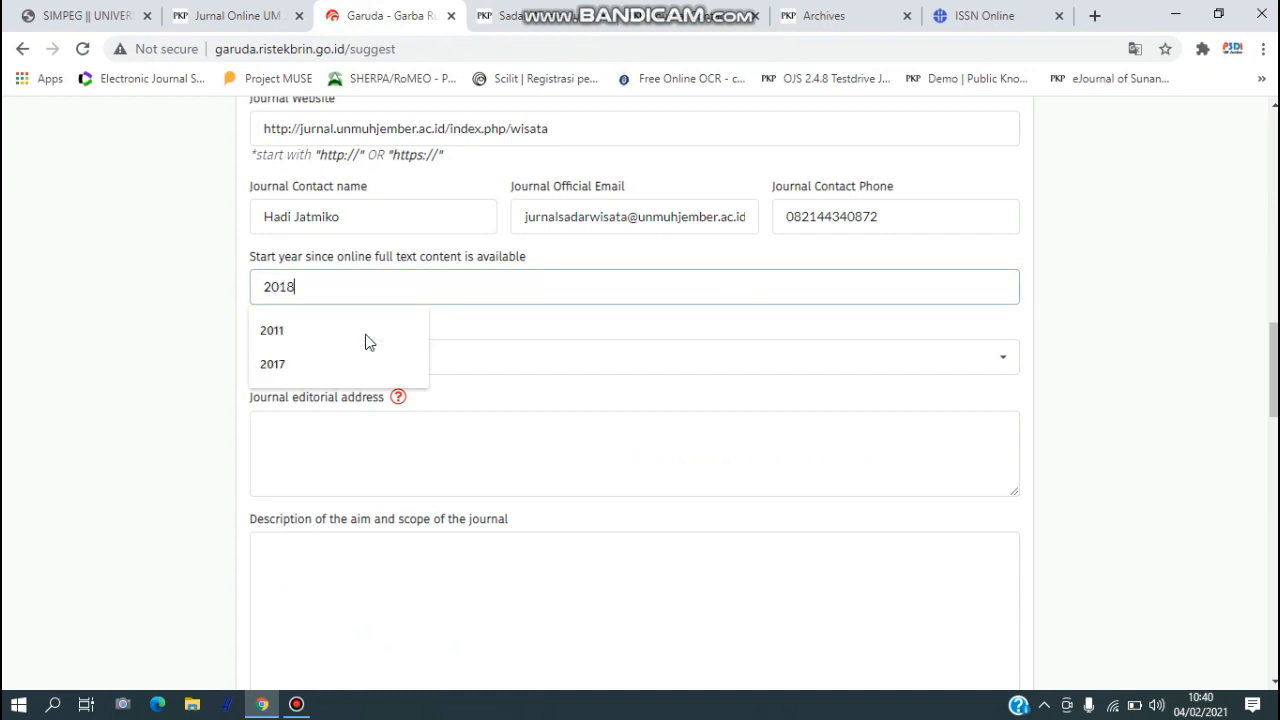
{"action": "type", "text": "18"}
Step: Look up the journal's publication frequency in the Editorial Policies on its website
{"action": "left_click", "coordinate": [317, 368]}
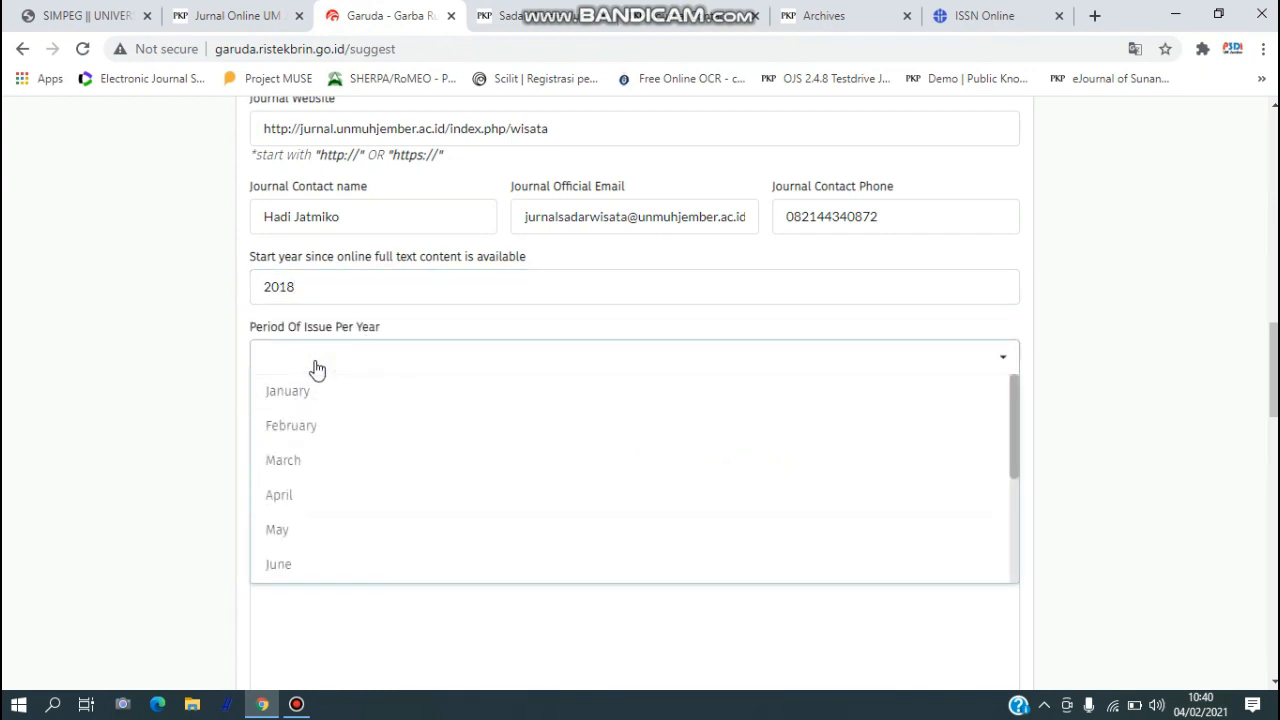
{"action": "left_click", "coordinate": [585, 26]}
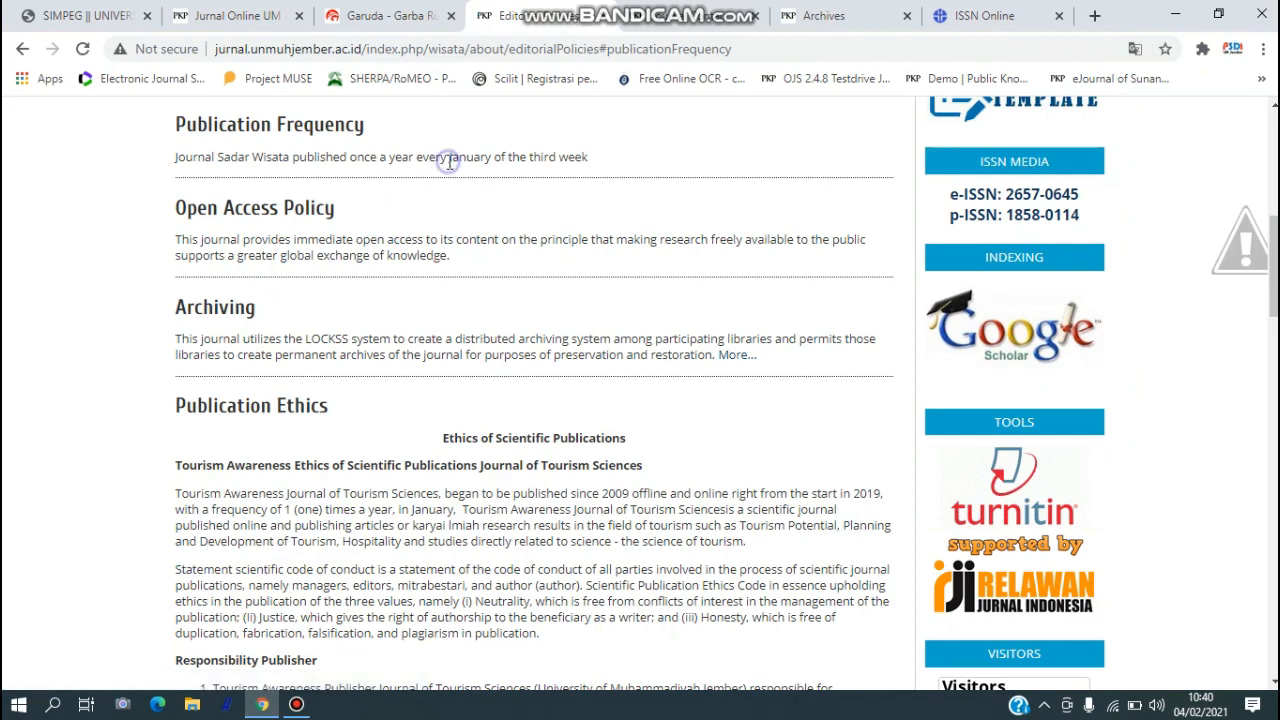
{"action": "scroll", "coordinate": [449, 162], "scroll_direction": "down", "scroll_amount": 2}
{"action": "scroll", "coordinate": [629, 286], "scroll_direction": "up", "scroll_amount": 3}
{"action": "scroll", "coordinate": [629, 286], "scroll_direction": "down", "scroll_amount": 3}
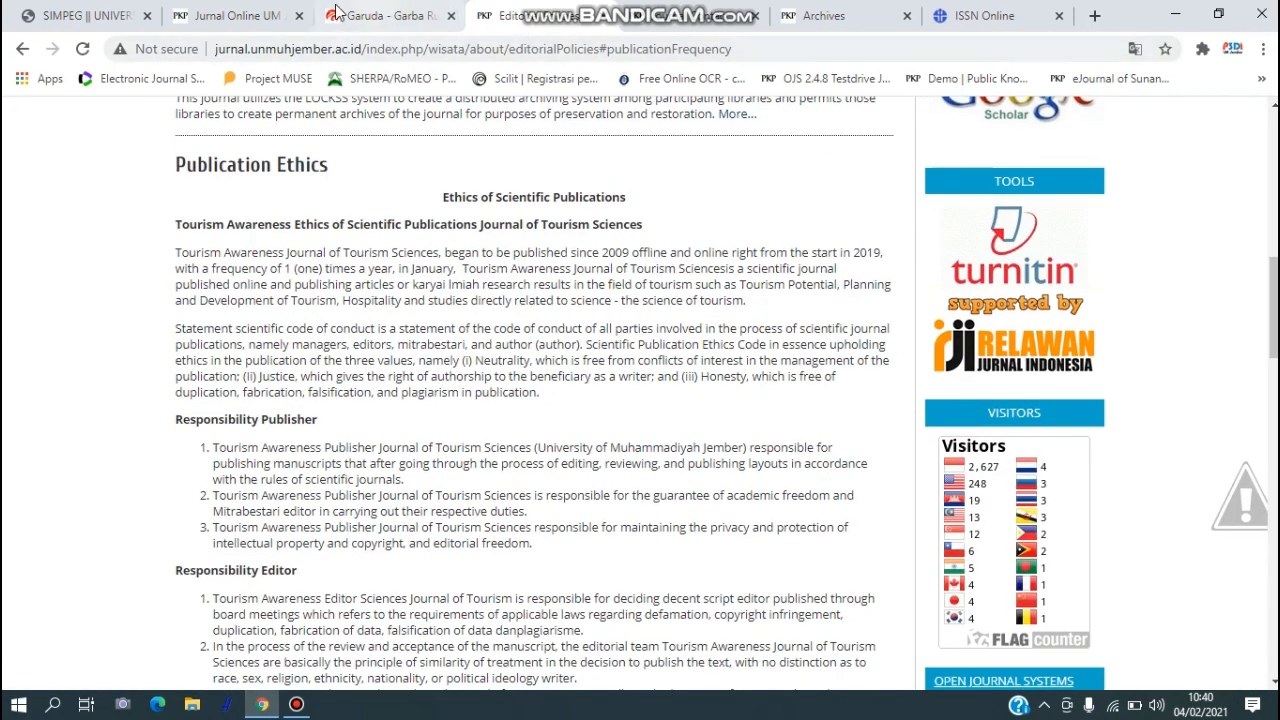
Step: Set the form's Period Of Issue Per Year to January and July
{"action": "left_click", "coordinate": [268, 16]}
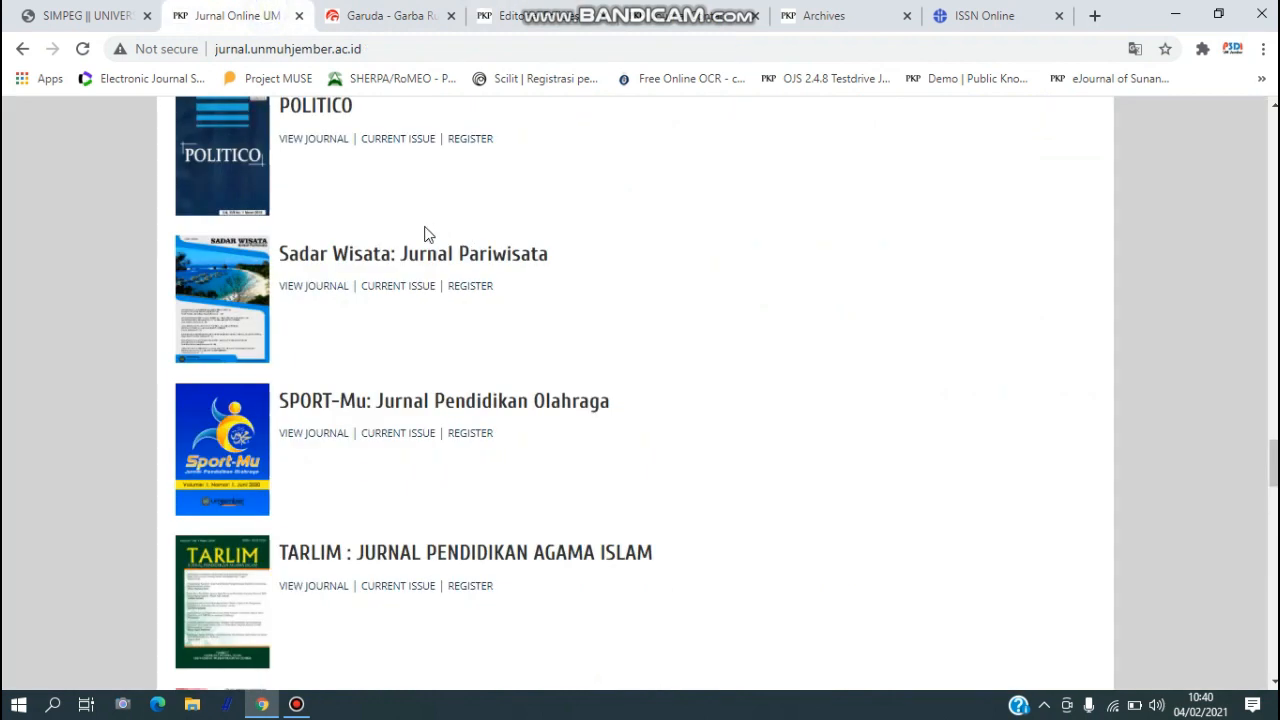
{"action": "left_click", "coordinate": [390, 16]}
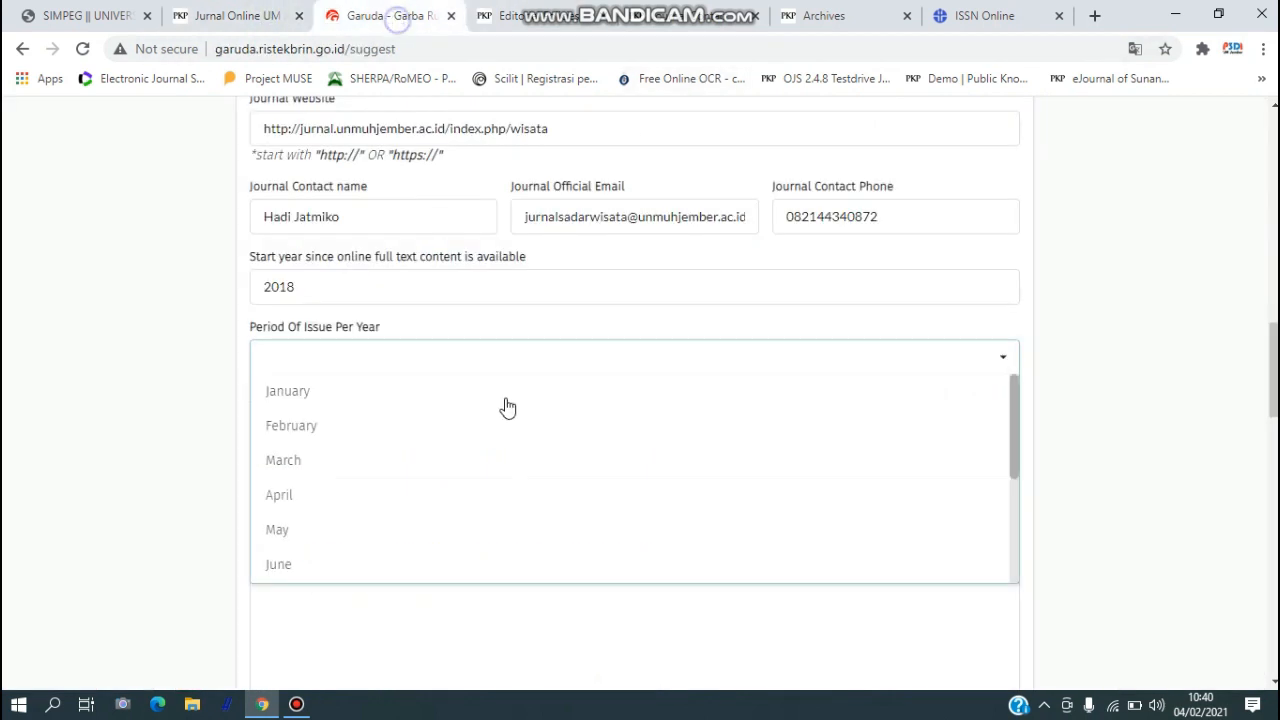
{"action": "left_click", "coordinate": [349, 392]}
{"action": "scroll", "coordinate": [430, 420], "scroll_direction": "down", "scroll_amount": 2}
{"action": "scroll", "coordinate": [378, 434], "scroll_direction": "up", "scroll_amount": 2}
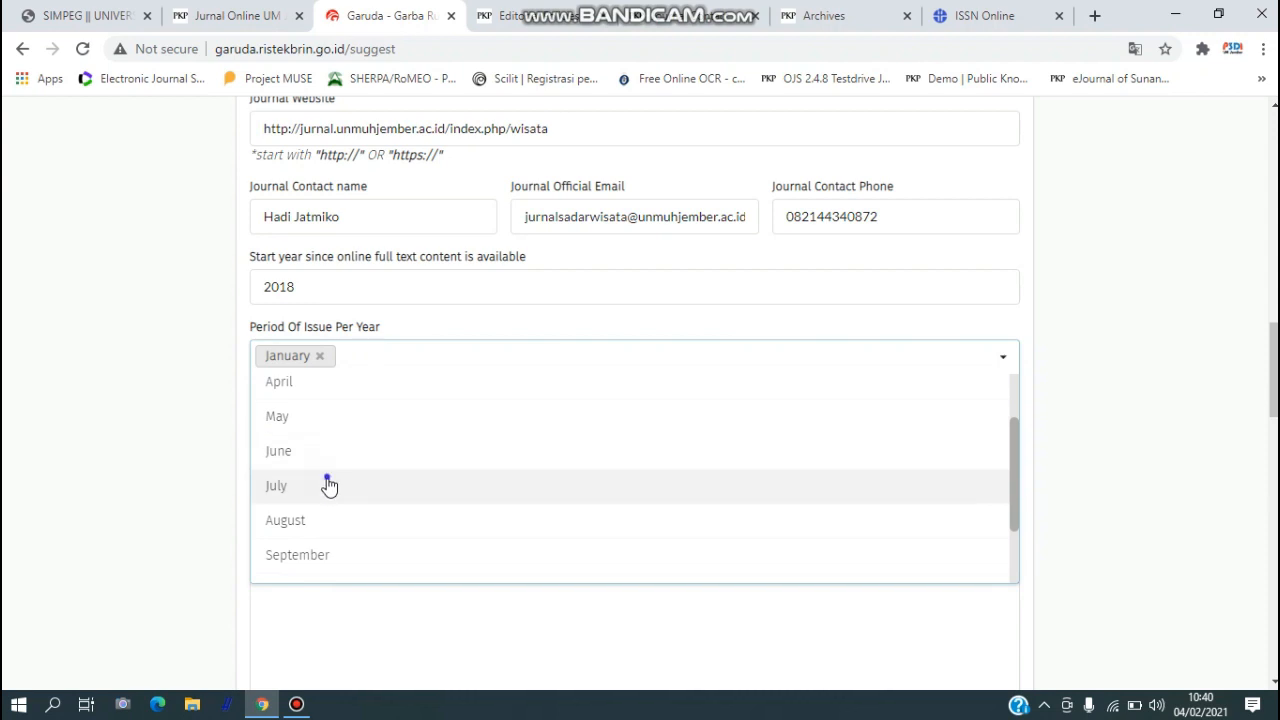
{"action": "left_click", "coordinate": [329, 485]}
{"action": "left_click", "coordinate": [1110, 395]}
Step: Look for the journal's editorial address on its Contact and Editorial Policies pages
{"action": "scroll", "coordinate": [693, 428], "scroll_direction": "down", "scroll_amount": 1}
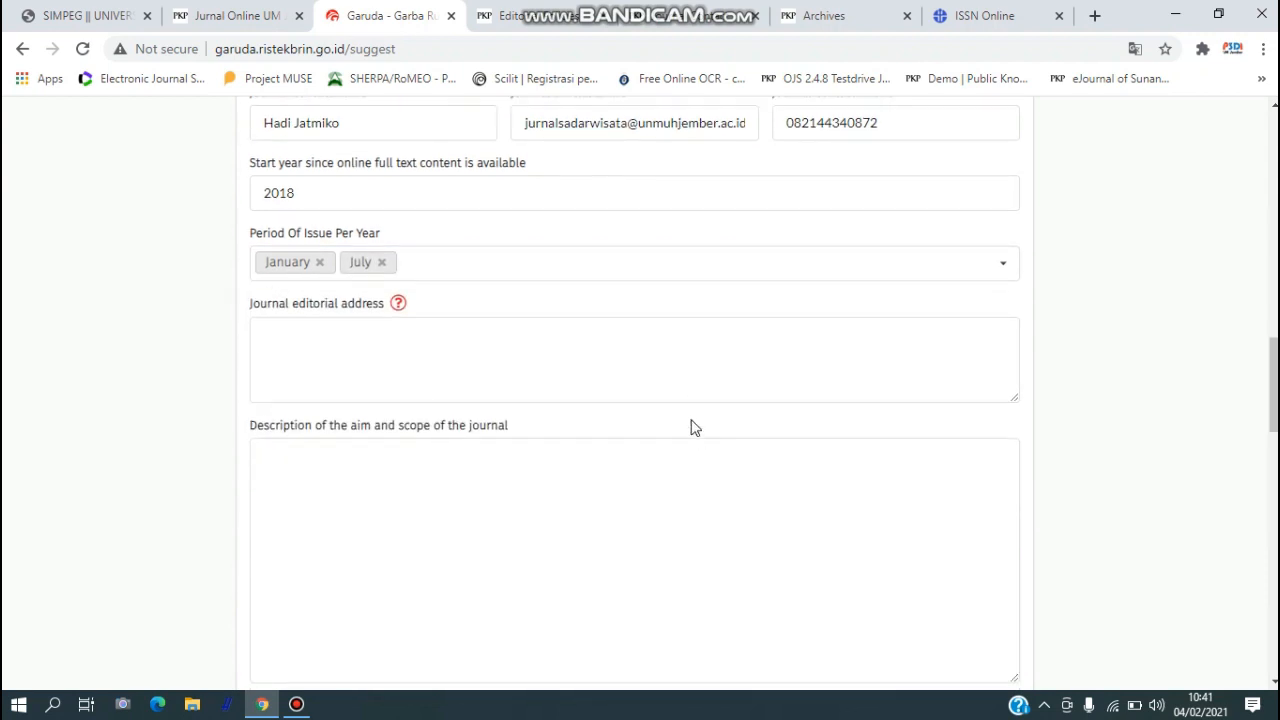
{"action": "left_click", "coordinate": [505, 353]}
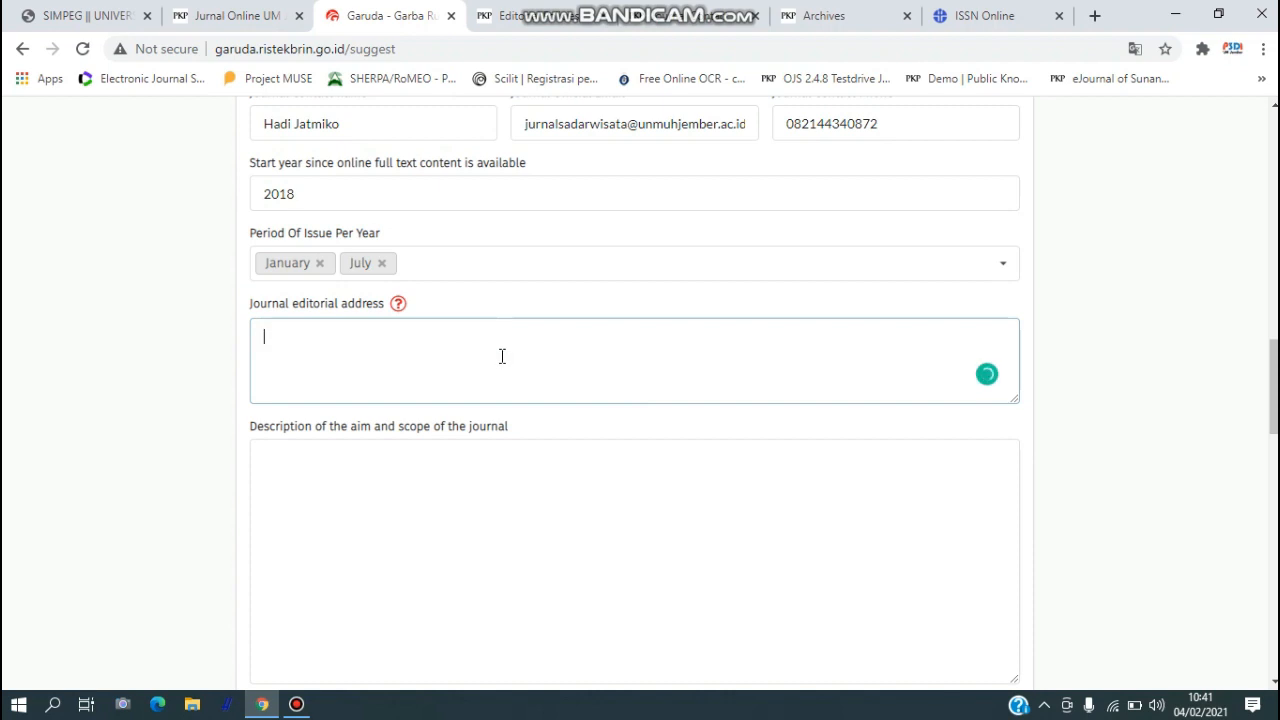
{"action": "left_click", "coordinate": [500, 347]}
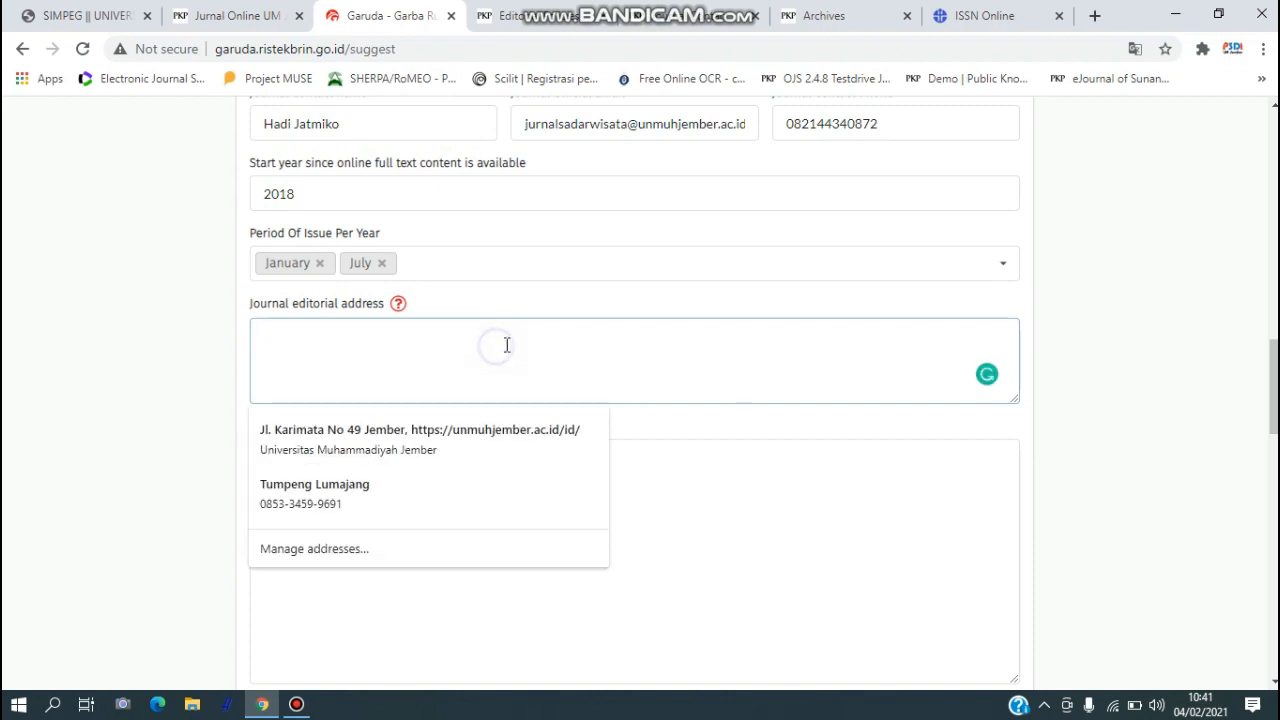
{"action": "left_click", "coordinate": [701, 8]}
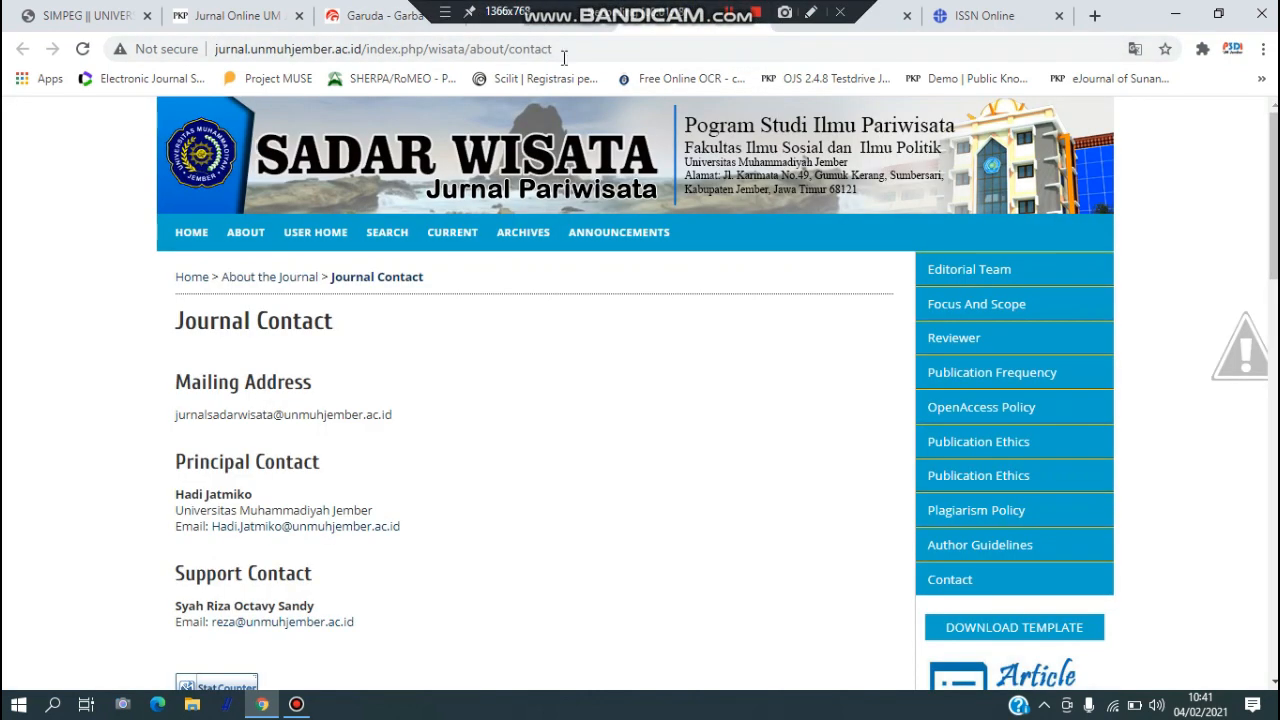
{"action": "scroll", "coordinate": [569, 235], "scroll_direction": "down", "scroll_amount": 3}
{"action": "scroll", "coordinate": [572, 243], "scroll_direction": "up", "scroll_amount": 3}
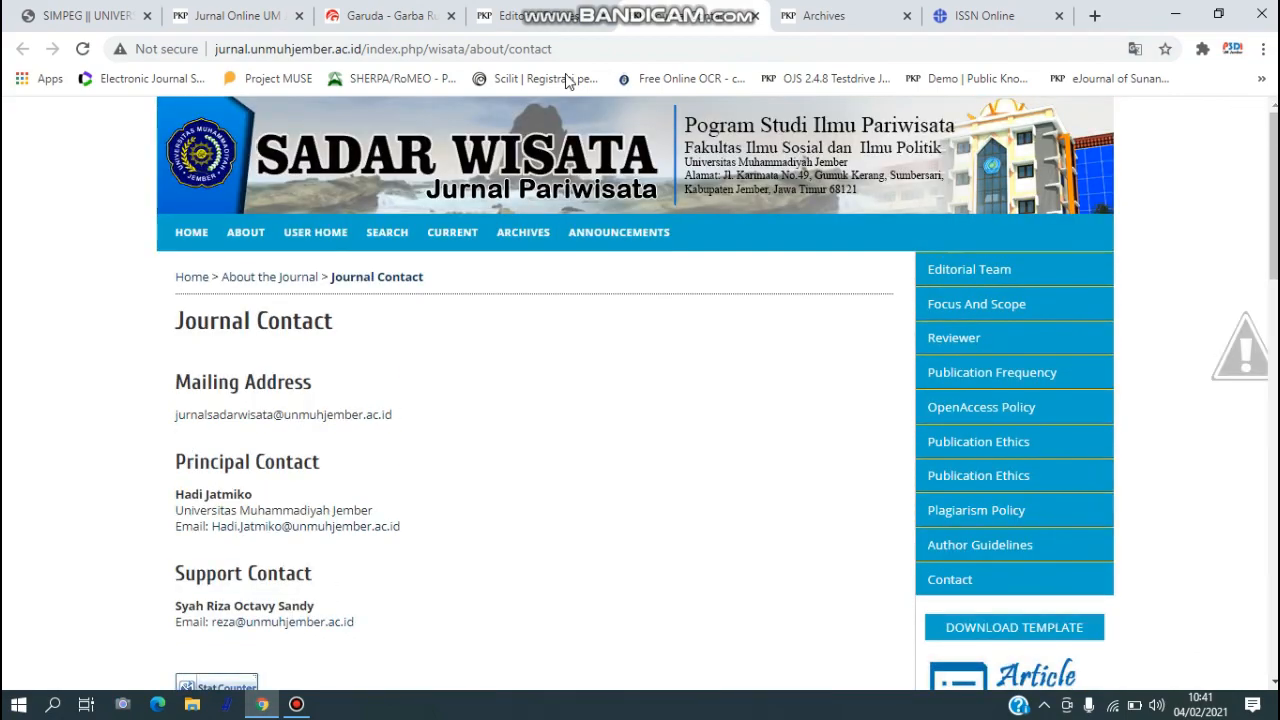
{"action": "left_click", "coordinate": [530, 26]}
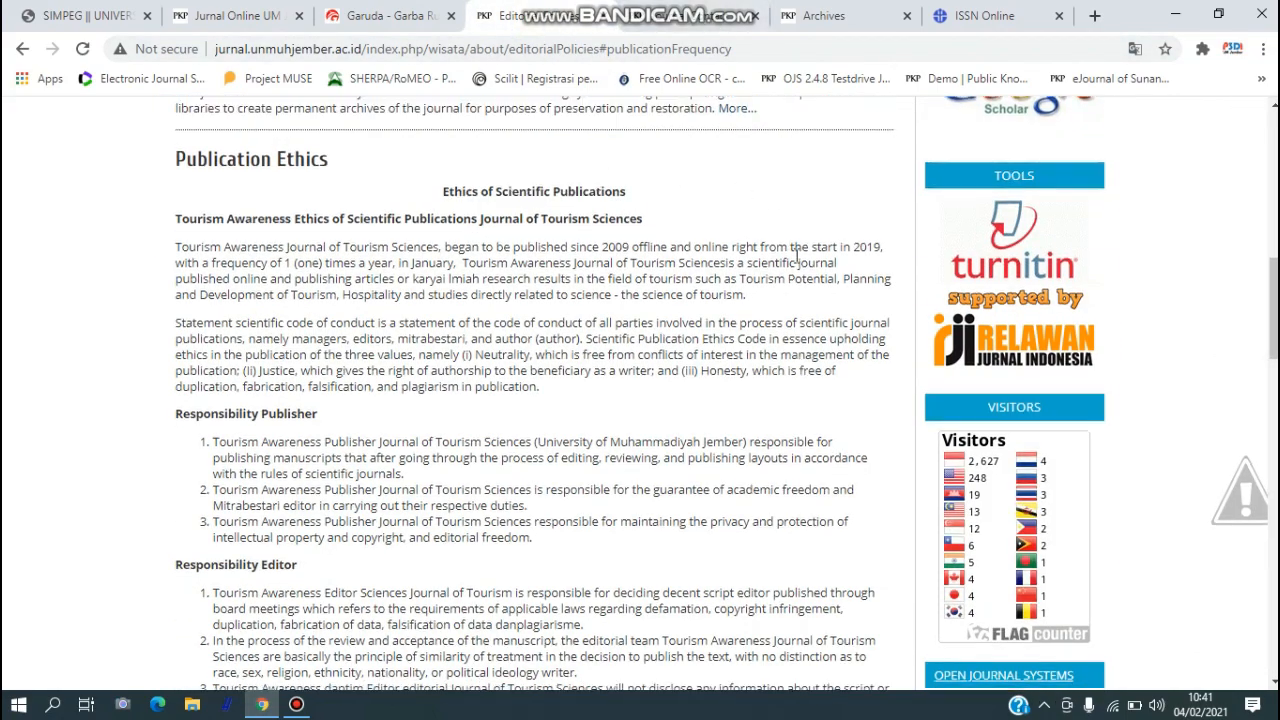
{"action": "scroll", "coordinate": [726, 286], "scroll_direction": "down", "scroll_amount": 10}
{"action": "scroll", "coordinate": [726, 294], "scroll_direction": "up", "scroll_amount": 15}
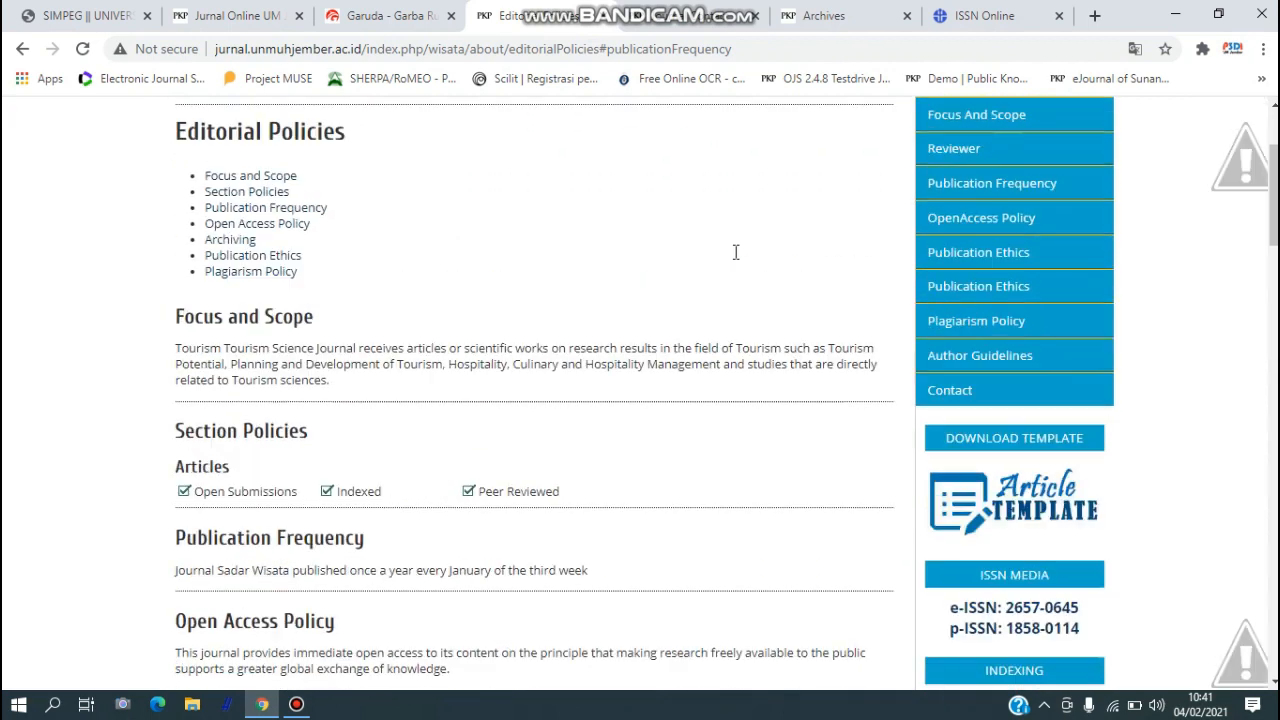
{"action": "scroll", "coordinate": [735, 252], "scroll_direction": "up", "scroll_amount": 2}
Step: Fill in the Journal editorial address with the contact's postal address and tel/fax line from the ISSN Online record
{"action": "key", "text": "ctrl+shift+Tab"}
{"action": "left_click", "coordinate": [386, 371]}
{"action": "key", "text": "ctrl+v"}
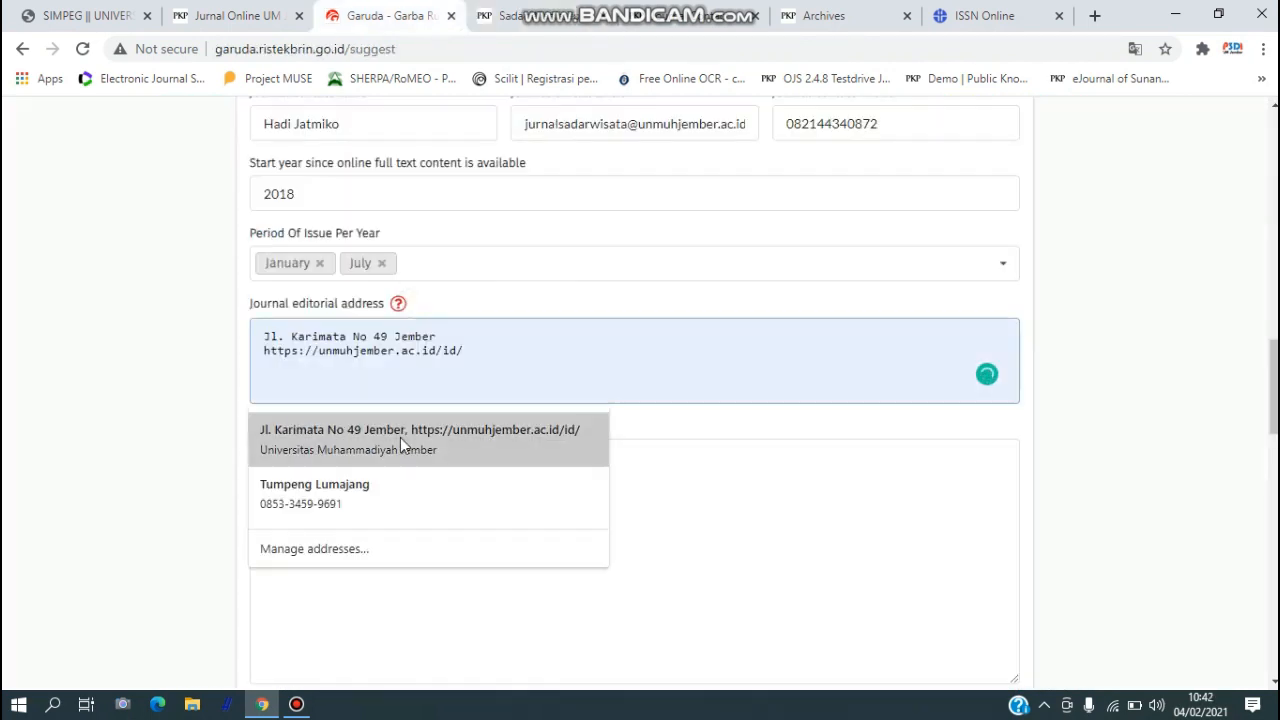
{"action": "left_click", "coordinate": [398, 438]}
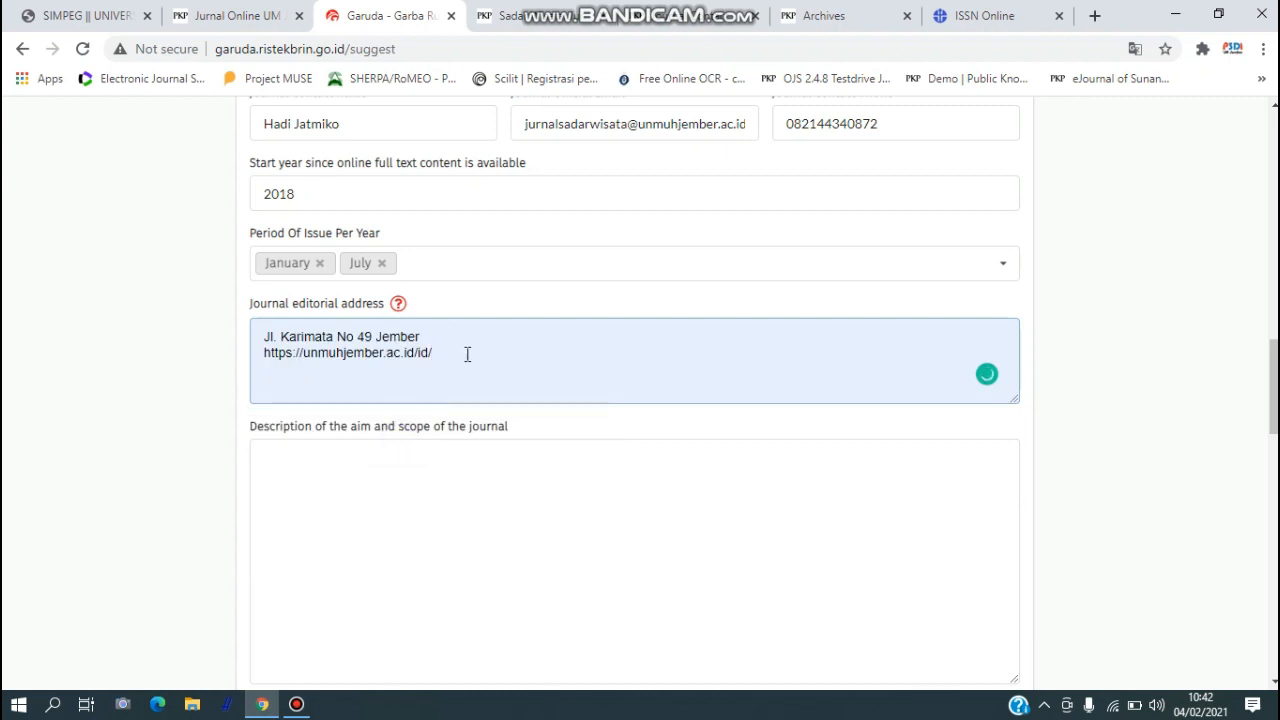
{"action": "left_click_drag", "start_coordinate": [451, 354], "coordinate": [177, 334]}
{"action": "key", "text": "ctrl+v"}
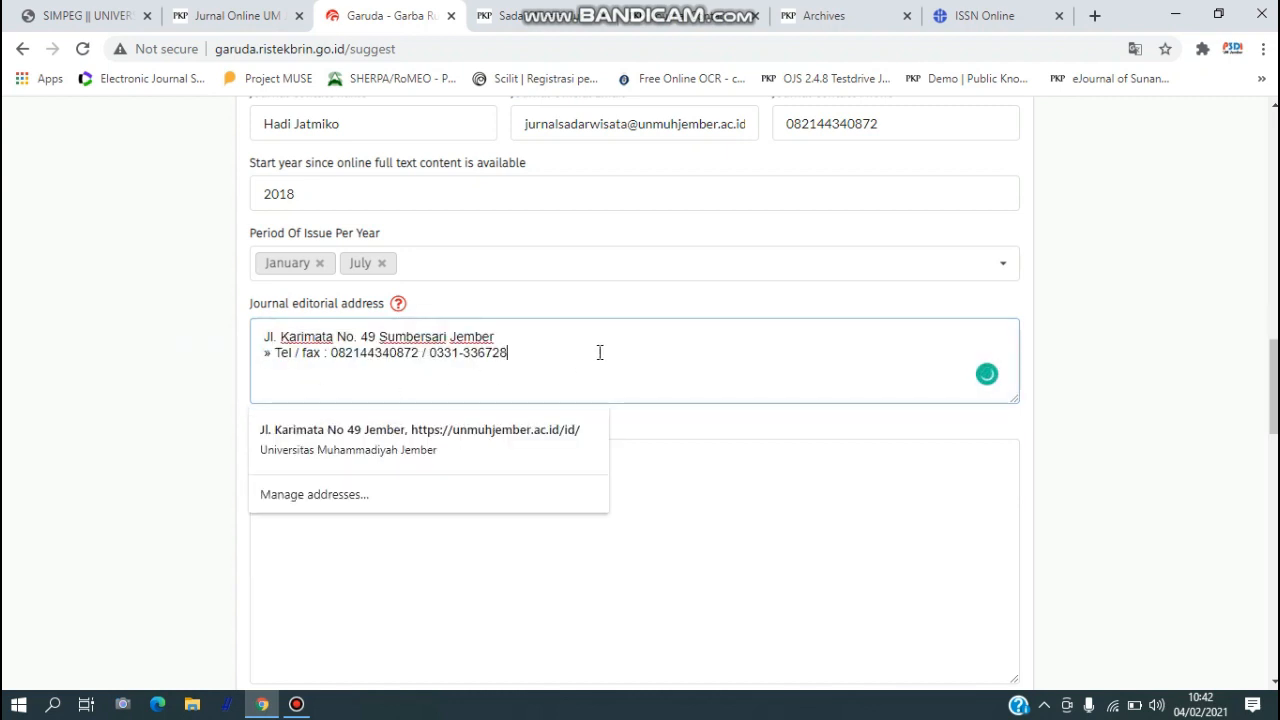
{"action": "left_click", "coordinate": [600, 350]}
Step: Copy the introductory paragraph from the Sadar Wisata home page into the form's Description of the aim and scope of the journal
{"action": "scroll", "coordinate": [500, 405], "scroll_direction": "down", "scroll_amount": 1}
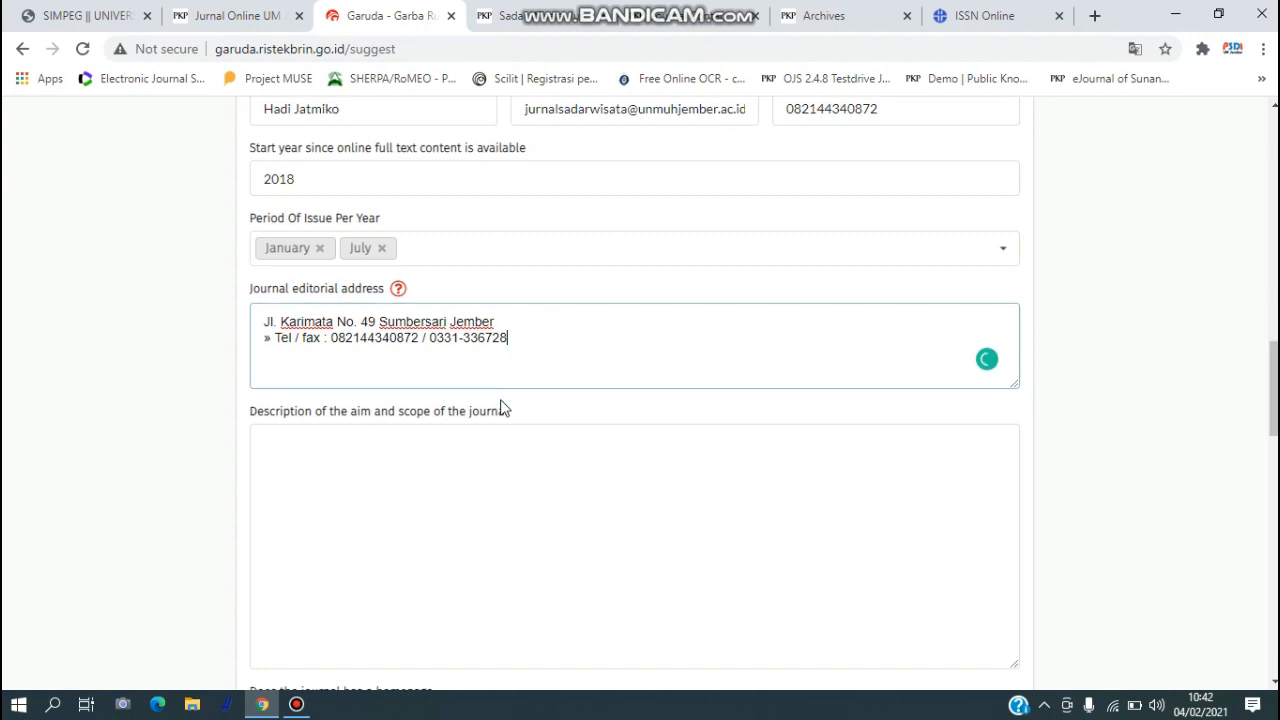
{"action": "scroll", "coordinate": [432, 396], "scroll_direction": "down", "scroll_amount": 1}
{"action": "left_click", "coordinate": [432, 331]}
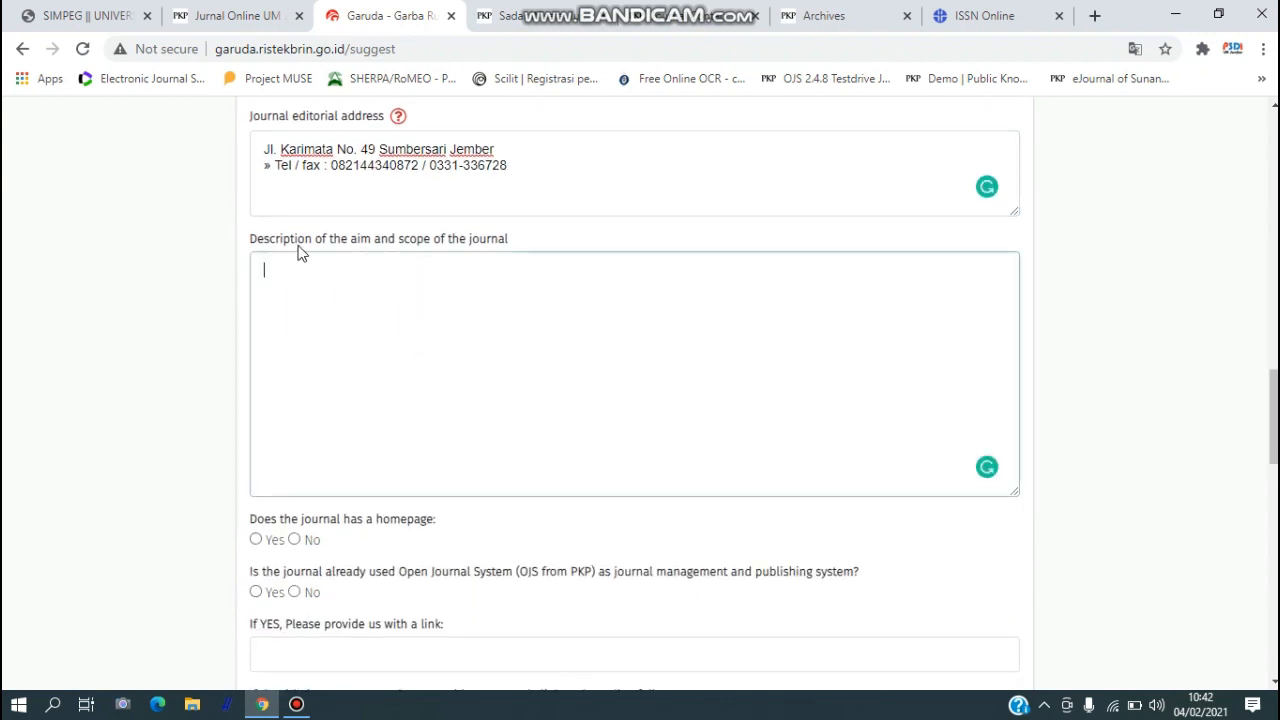
{"action": "left_click", "coordinate": [520, 244]}
{"action": "left_click", "coordinate": [388, 288]}
{"action": "left_click", "coordinate": [516, 16]}
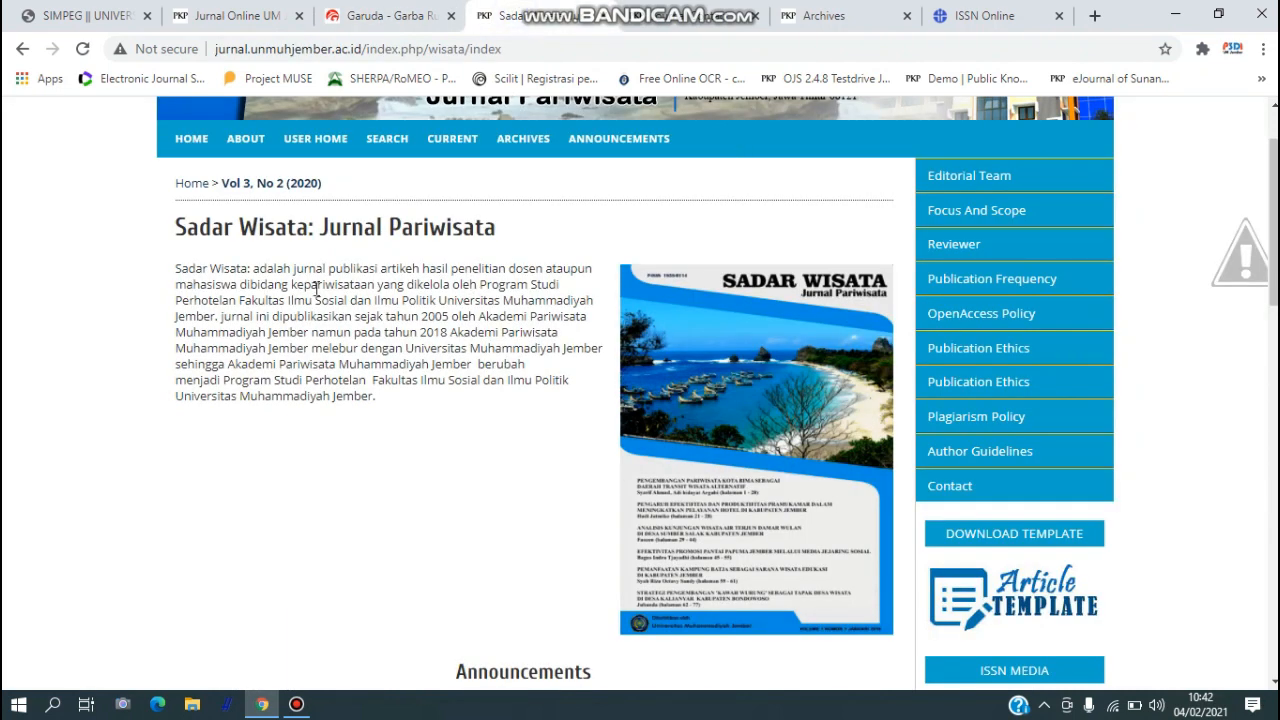
{"action": "scroll", "coordinate": [280, 285], "scroll_direction": "down", "scroll_amount": 3}
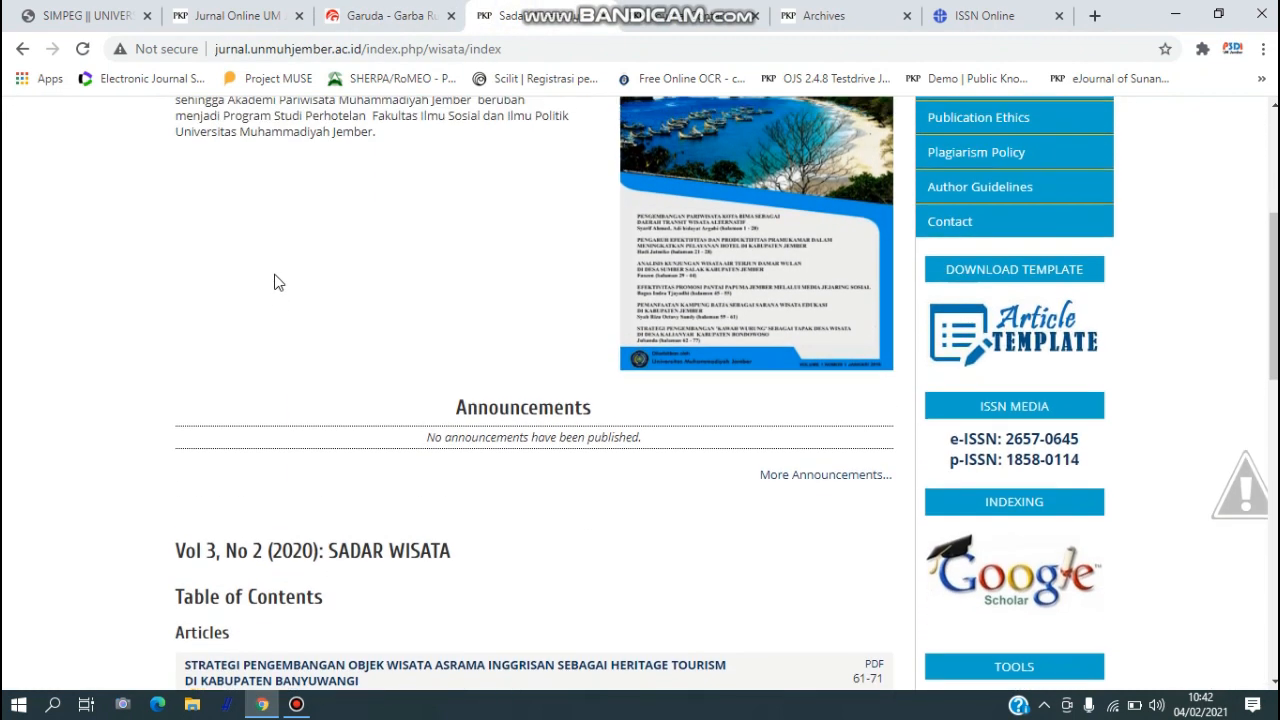
{"action": "scroll", "coordinate": [278, 283], "scroll_direction": "up", "scroll_amount": 3}
{"action": "left_click_drag", "start_coordinate": [177, 265], "coordinate": [380, 404]}
{"action": "key", "text": "ctrl+c"}
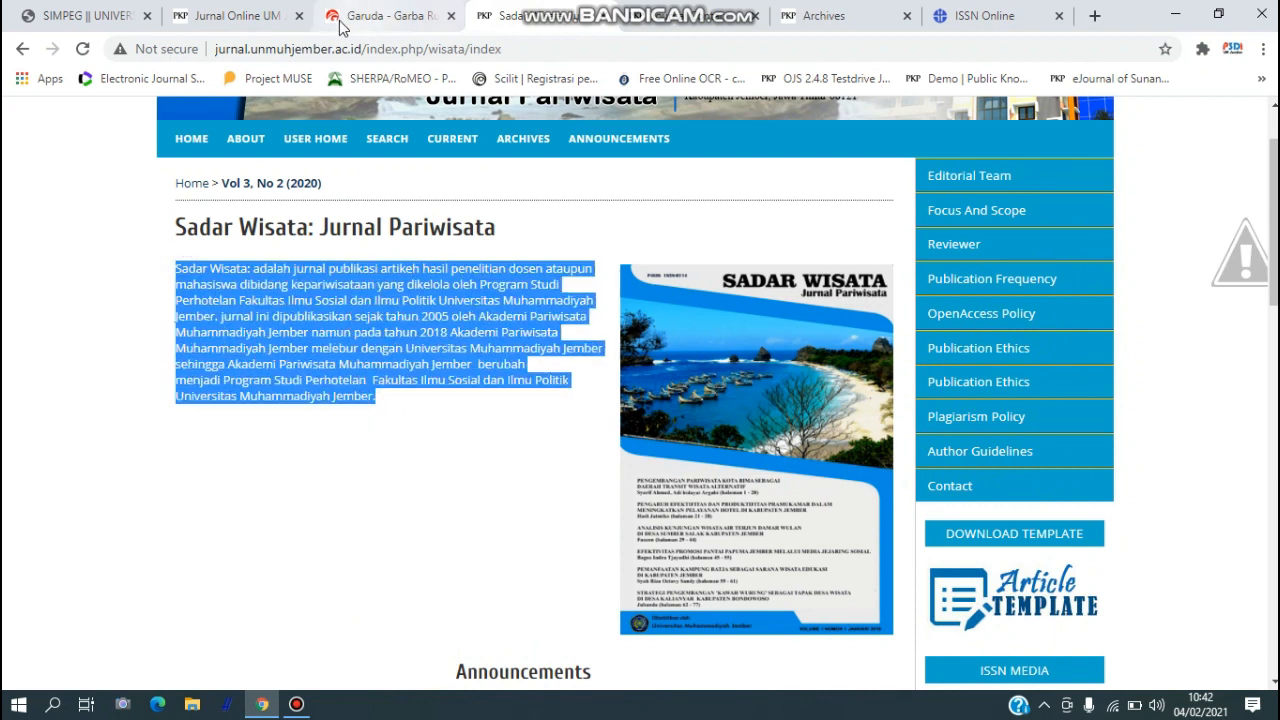
{"action": "left_click", "coordinate": [380, 28]}
{"action": "key", "text": "ctrl+v"}
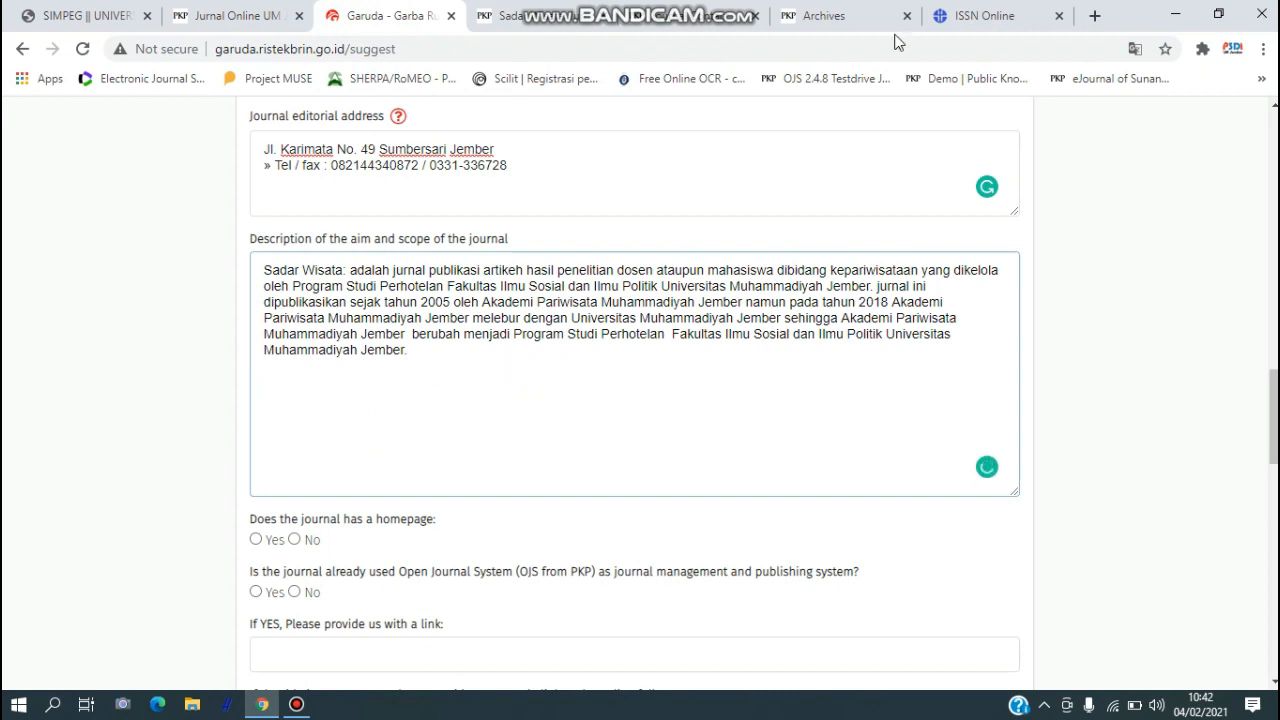
Step: Open the journal's Focus And Scope page from the Archives tab and copy its Focus and Scope paragraph
{"action": "left_click", "coordinate": [865, 16]}
{"action": "scroll", "coordinate": [1015, 430], "scroll_direction": "down", "scroll_amount": 1}
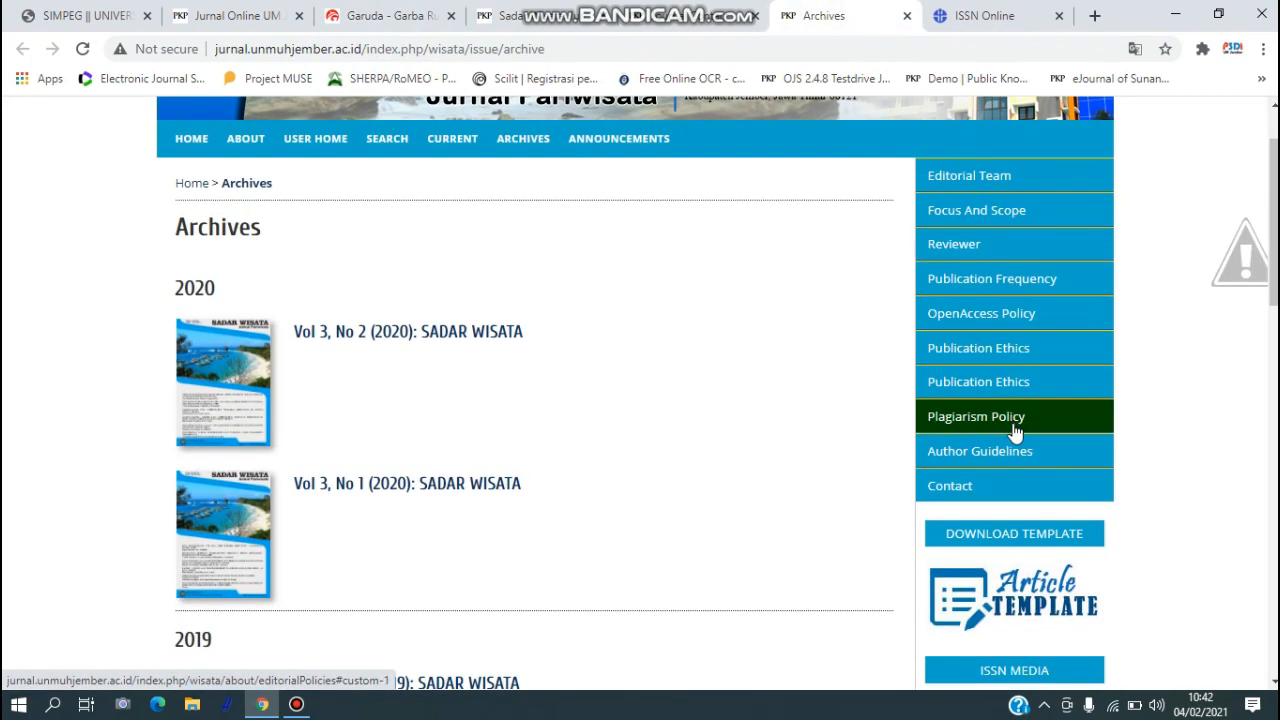
{"action": "scroll", "coordinate": [994, 451], "scroll_direction": "down", "scroll_amount": 1}
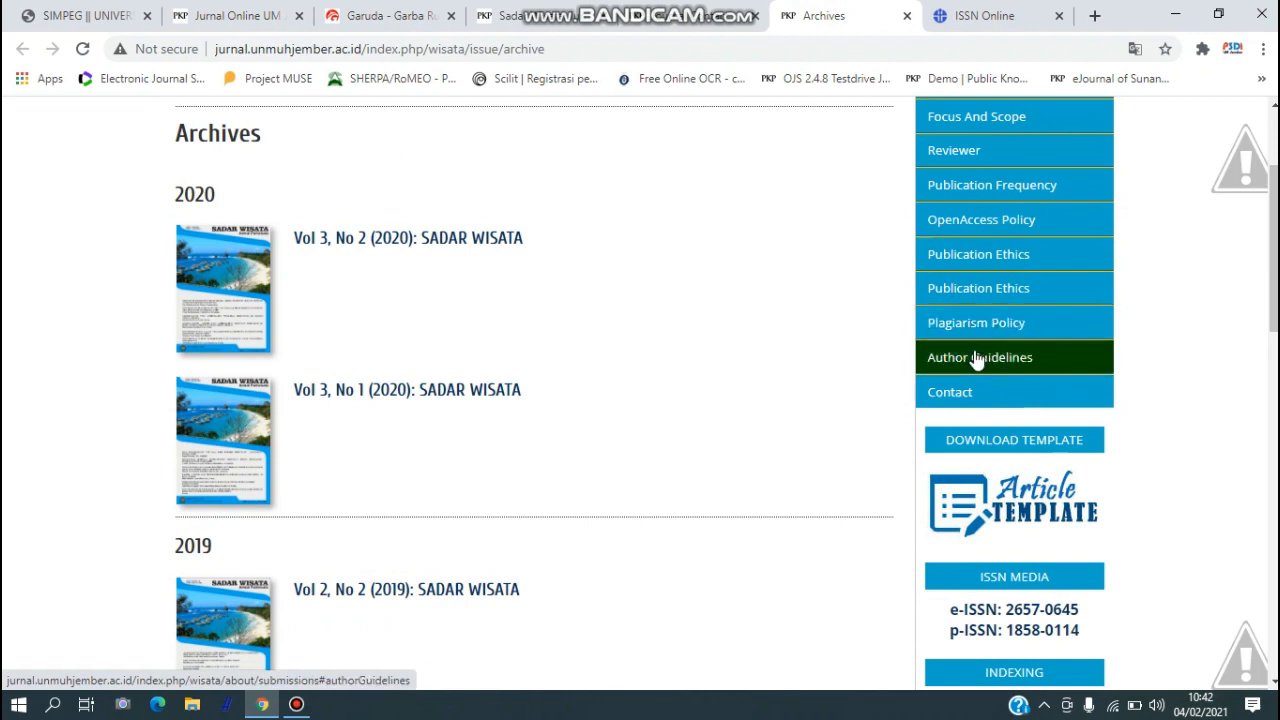
{"action": "scroll", "coordinate": [977, 360], "scroll_direction": "up", "scroll_amount": 2}
{"action": "left_click", "coordinate": [985, 304]}
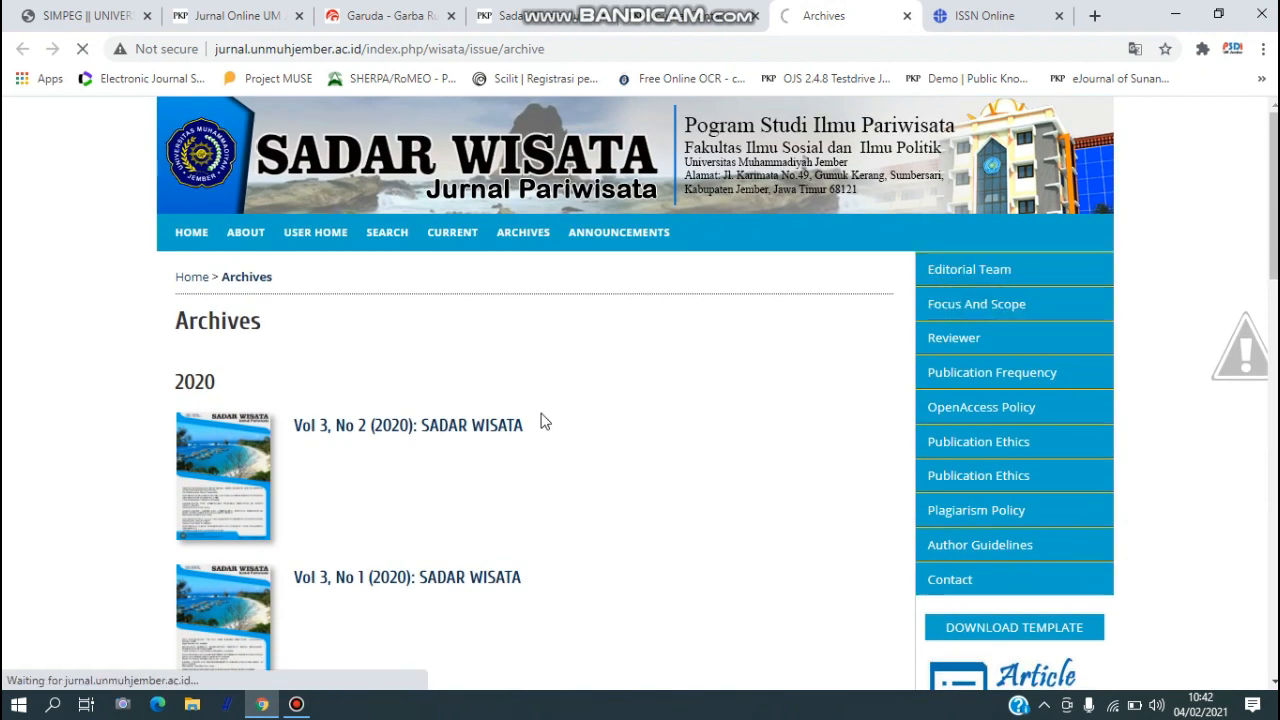
{"action": "scroll", "coordinate": [544, 422], "scroll_direction": "down", "scroll_amount": 3}
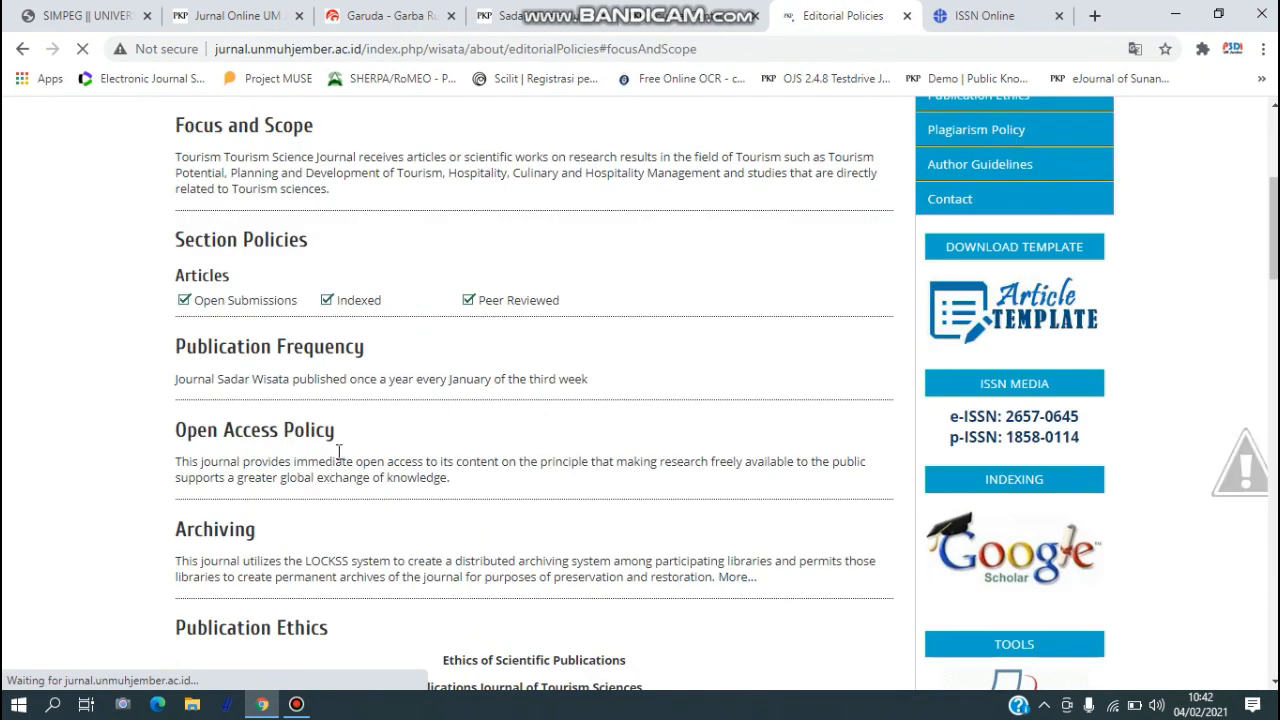
{"action": "left_click_drag", "start_coordinate": [329, 188], "coordinate": [177, 157]}
{"action": "key", "text": "ctrl+c"}
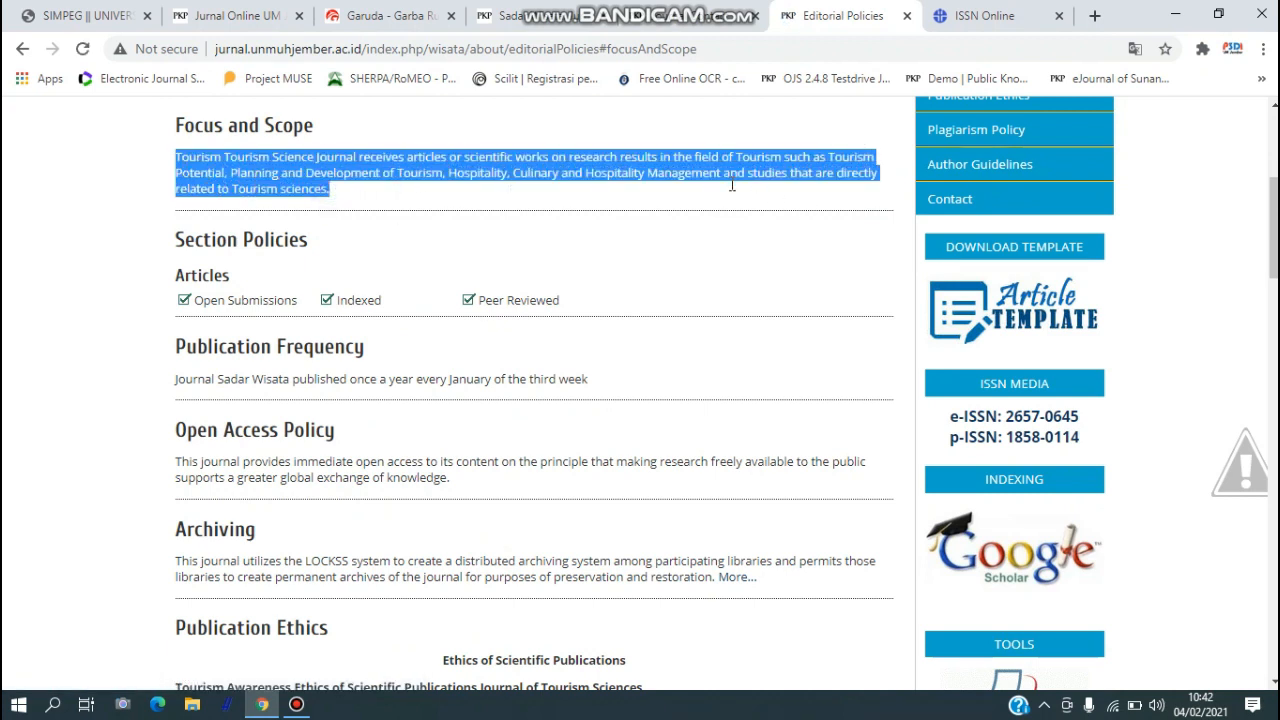
Step: Paste the copied Focus and Scope paragraph below the introductory text in the form's aim and scope description
{"action": "scroll", "coordinate": [686, 291], "scroll_direction": "up", "scroll_amount": 1}
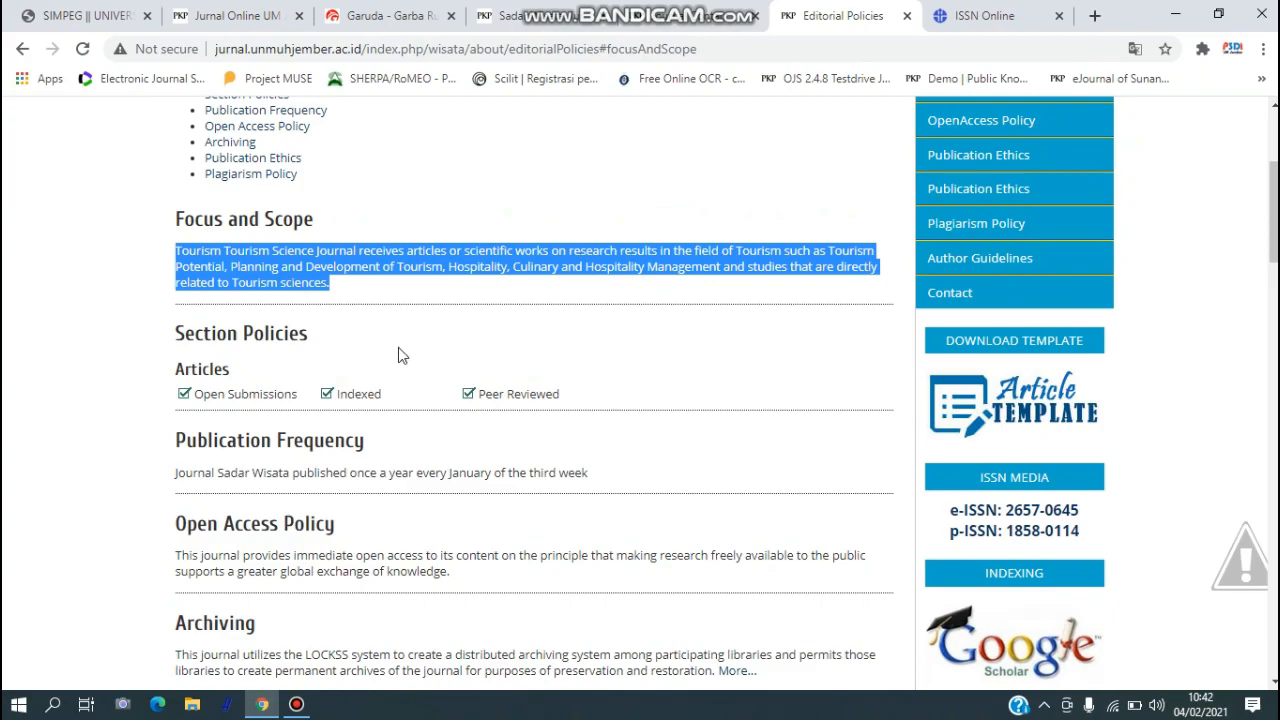
{"action": "scroll", "coordinate": [470, 346], "scroll_direction": "up", "scroll_amount": 3}
{"action": "scroll", "coordinate": [470, 346], "scroll_direction": "down", "scroll_amount": 8}
{"action": "scroll", "coordinate": [470, 346], "scroll_direction": "down", "scroll_amount": 2}
{"action": "scroll", "coordinate": [470, 346], "scroll_direction": "up", "scroll_amount": 6}
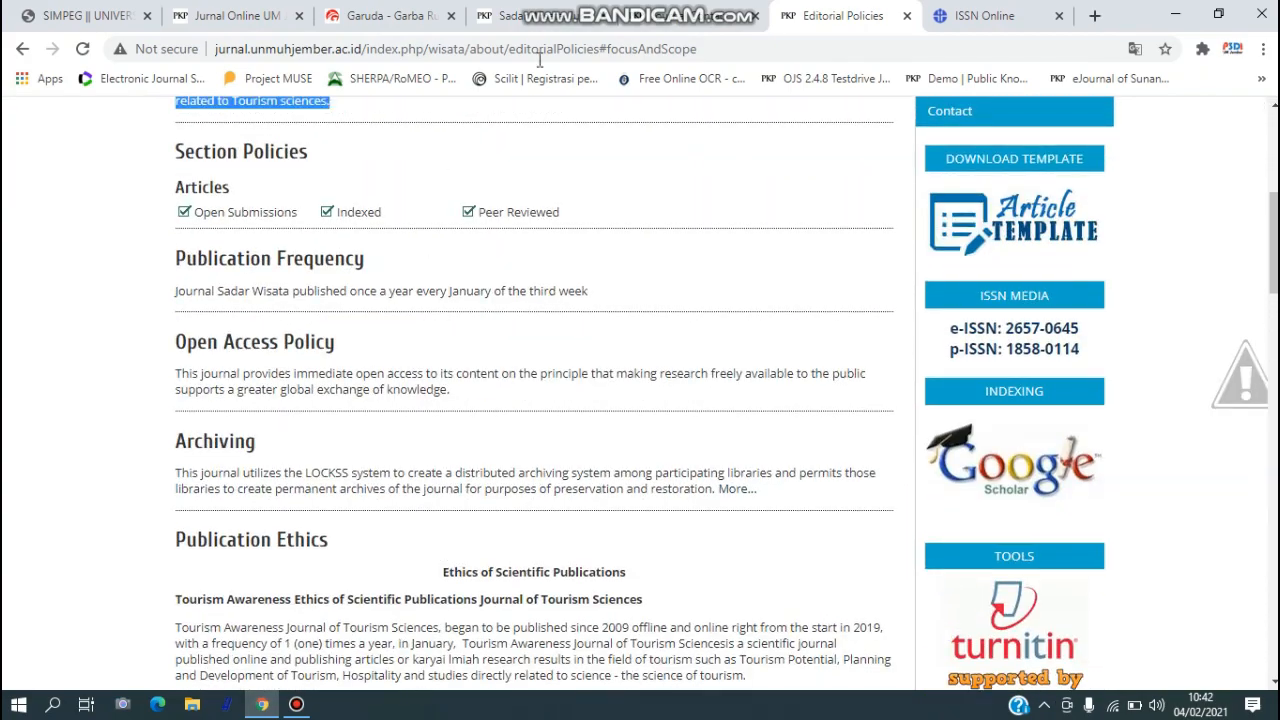
{"action": "left_click", "coordinate": [526, 16]}
{"action": "left_click", "coordinate": [388, 16]}
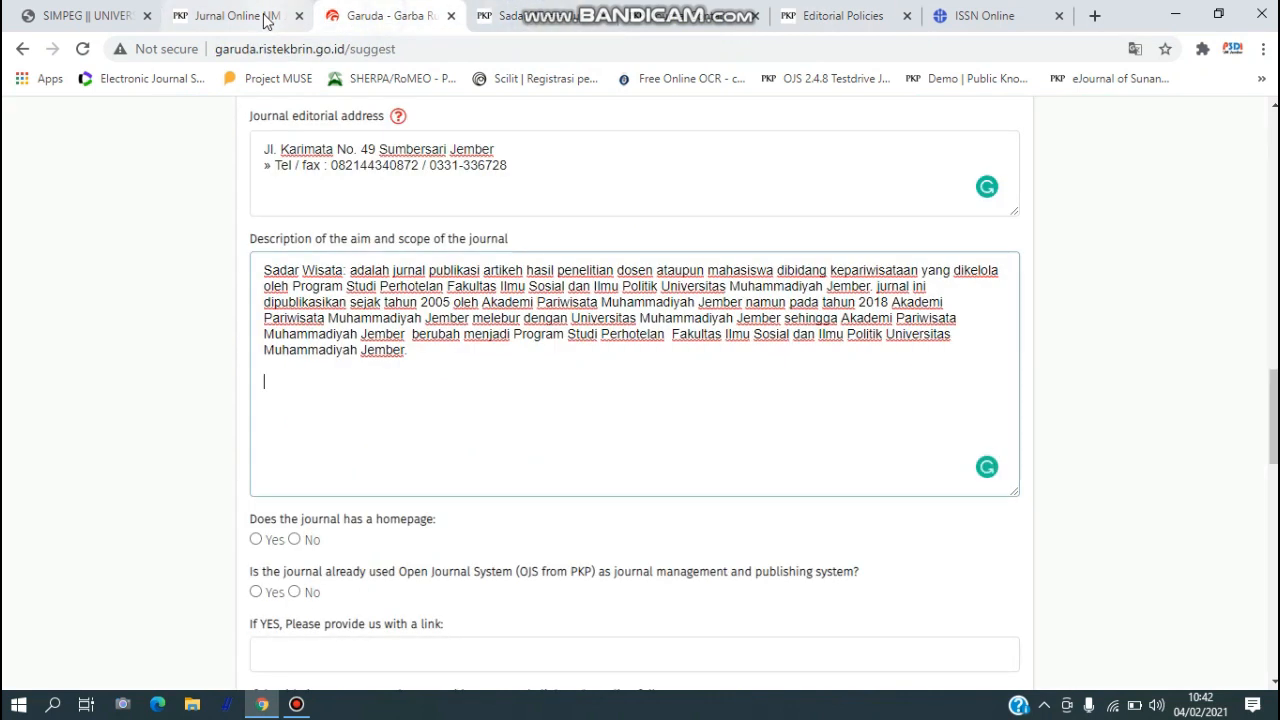
{"action": "key", "text": "ctrl+v"}
Step: Select the Indonesian description text from "adalah jurnal publikasi" to the paragraph's end in the aim and scope field
{"action": "left_click_drag", "start_coordinate": [425, 362], "coordinate": [263, 273]}
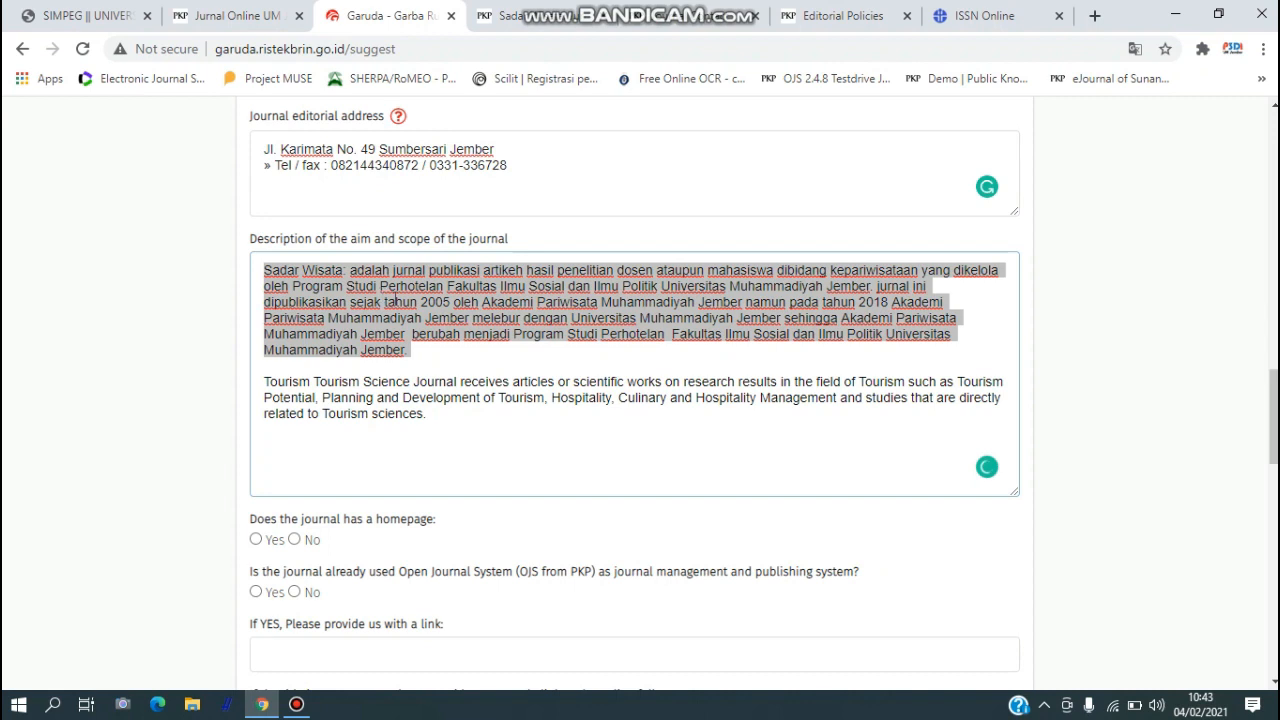
{"action": "left_click", "coordinate": [464, 397]}
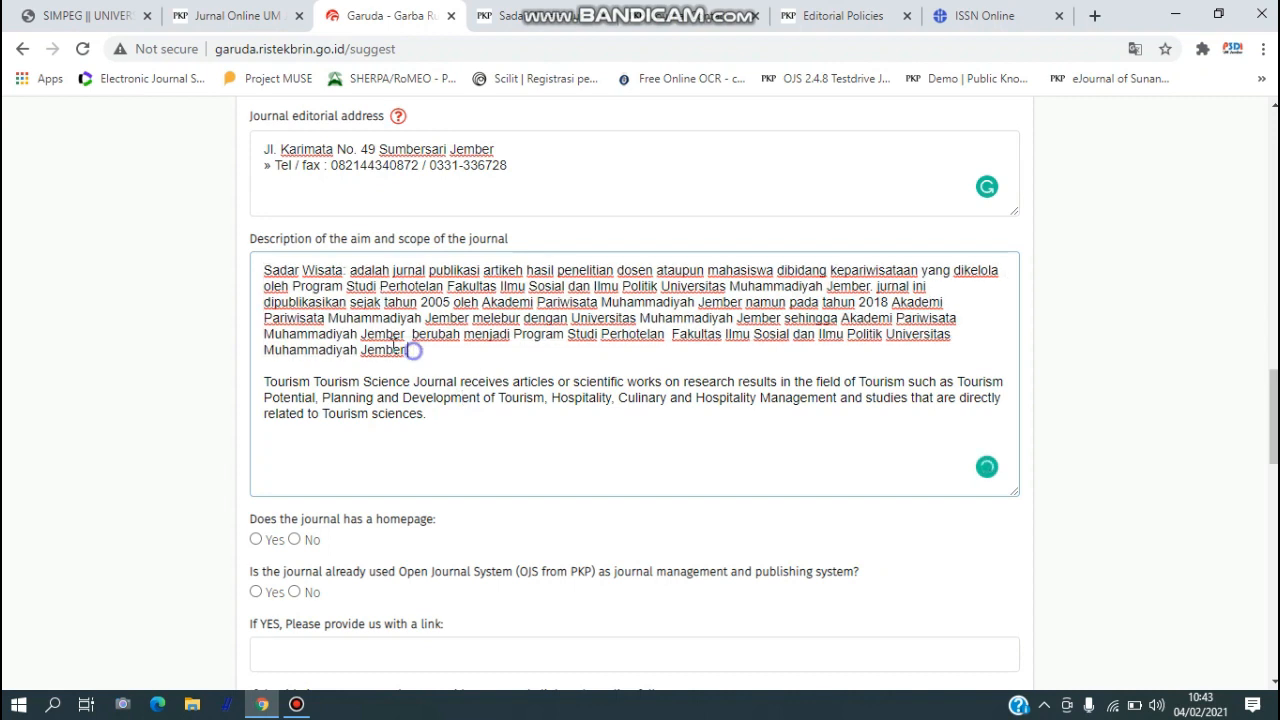
{"action": "left_click_drag", "start_coordinate": [414, 352], "coordinate": [263, 273]}
{"action": "left_click", "coordinate": [443, 411]}
{"action": "left_click_drag", "start_coordinate": [428, 350], "coordinate": [352, 270]}
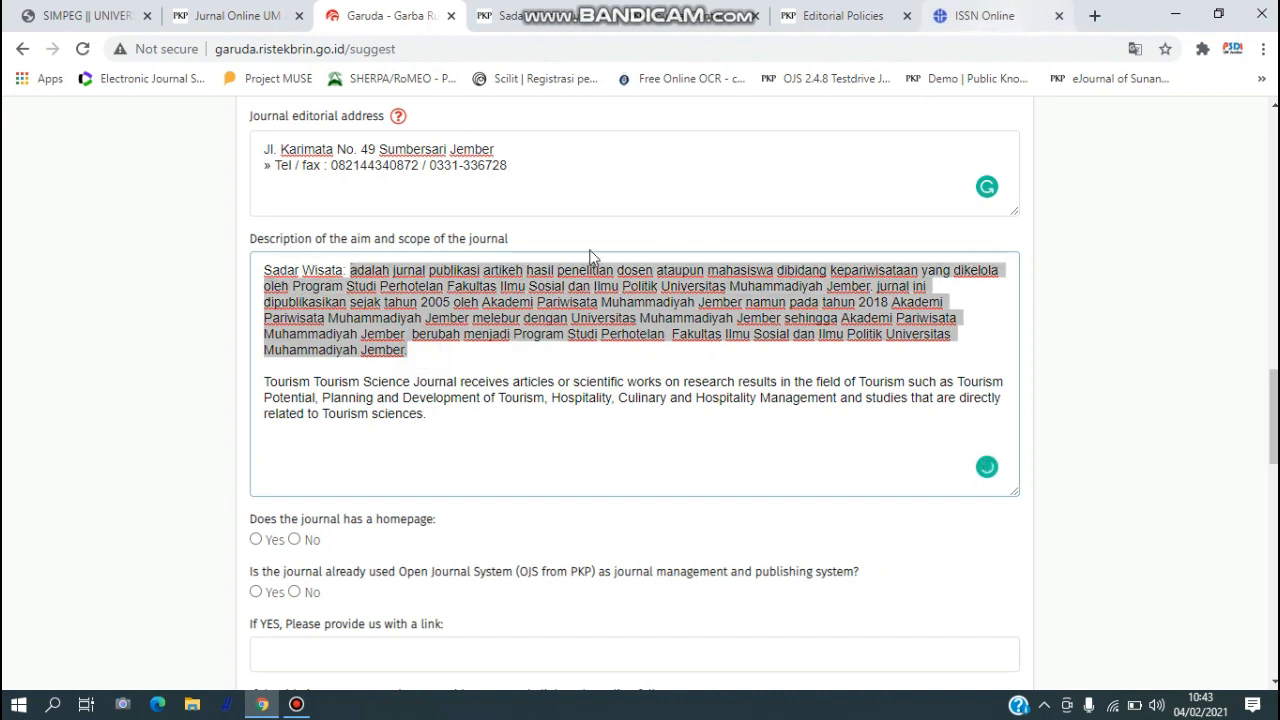
Step: Search Google for "Terjemahan" in a new browser tab and translate the copied journal description from Indonesian to English
{"action": "left_click", "coordinate": [1020, 18]}
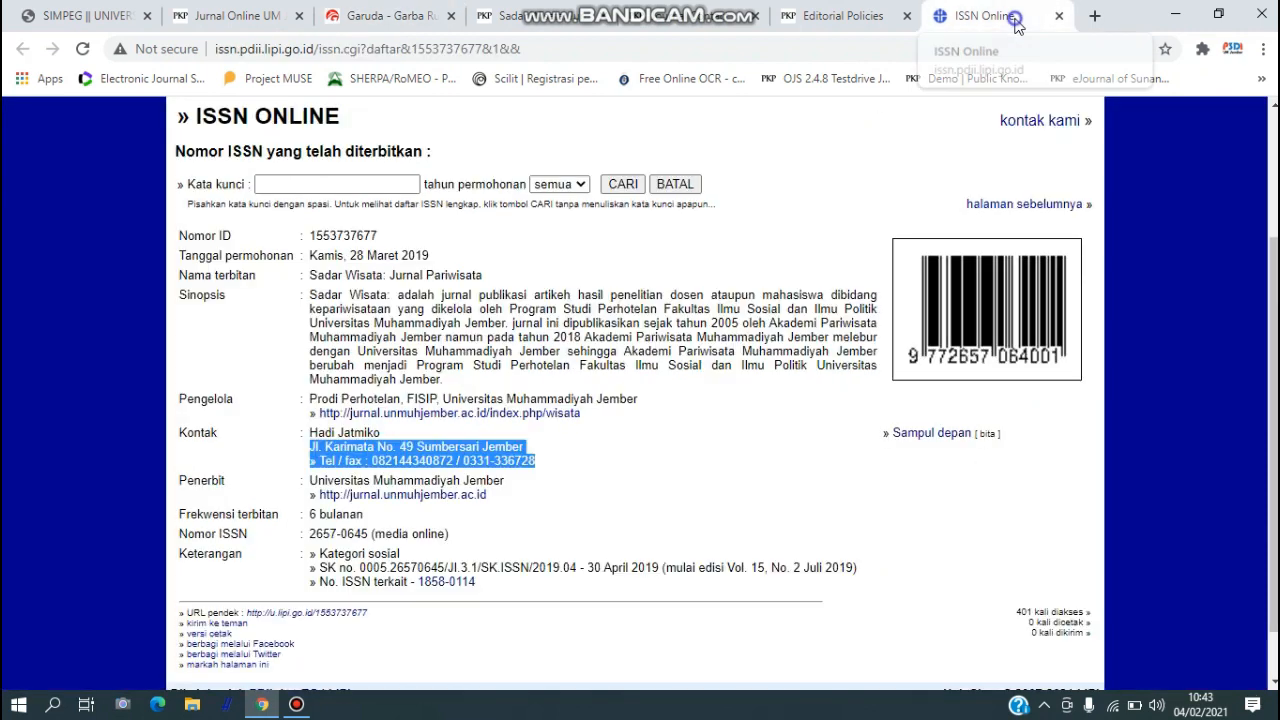
{"action": "left_click", "coordinate": [1094, 17]}
{"action": "left_click", "coordinate": [877, 48]}
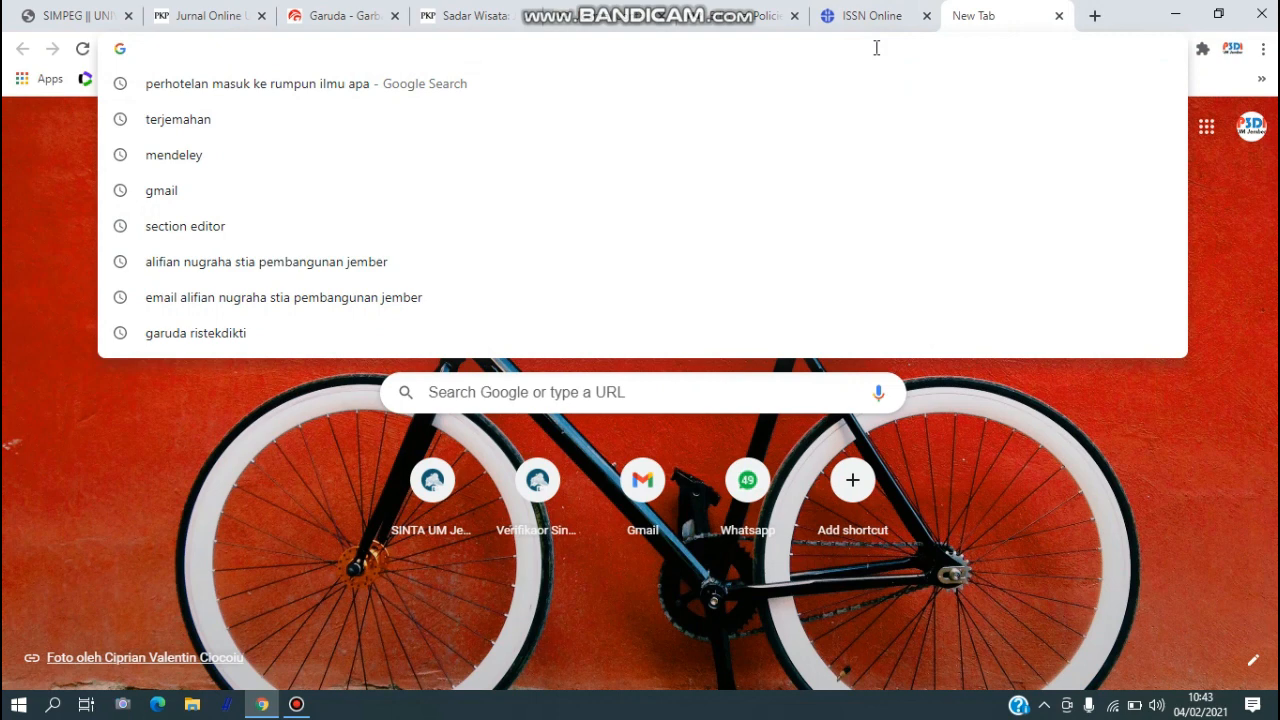
{"action": "type", "text": "Terjemahan"}
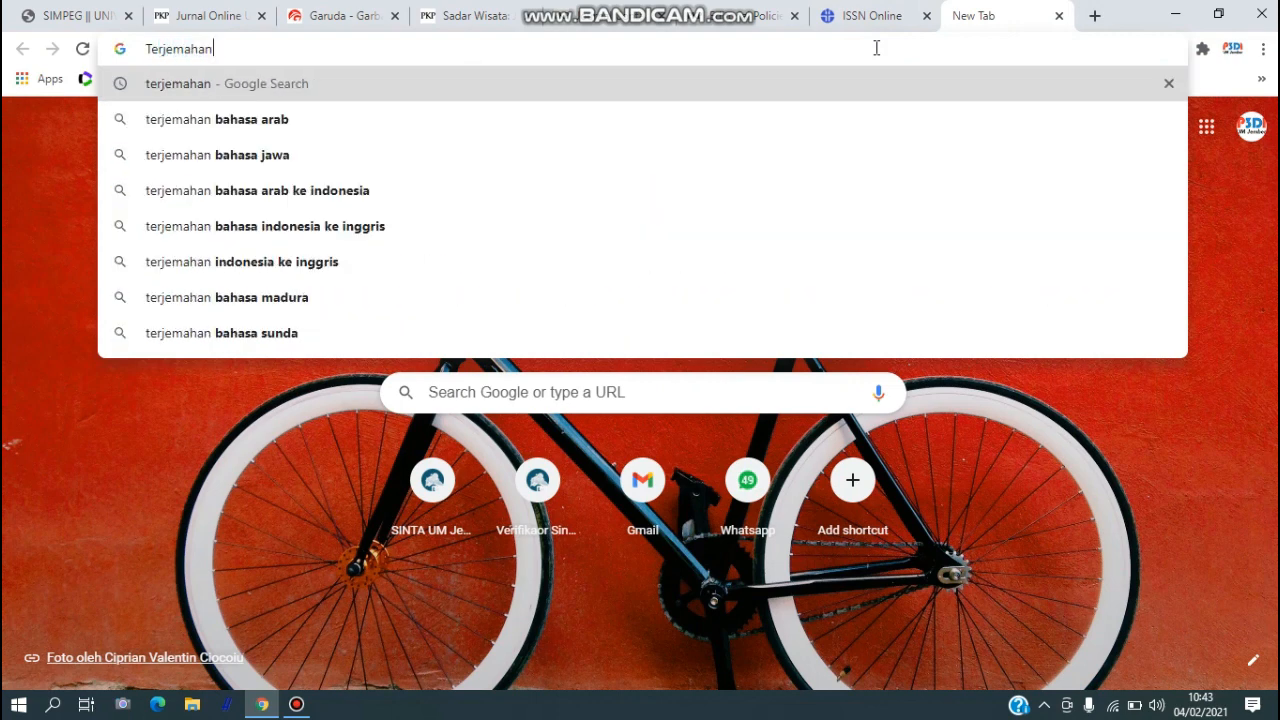
{"action": "key", "text": "Return"}
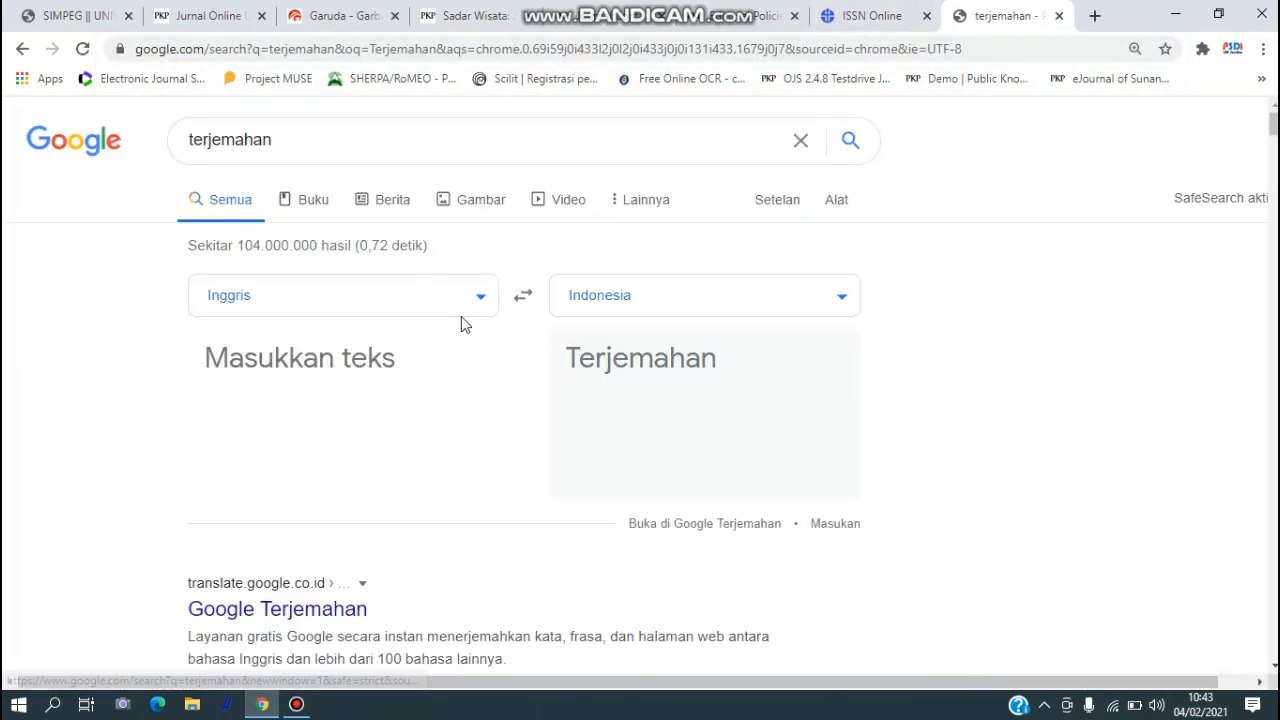
{"action": "left_click", "coordinate": [523, 297]}
{"action": "left_click", "coordinate": [403, 360]}
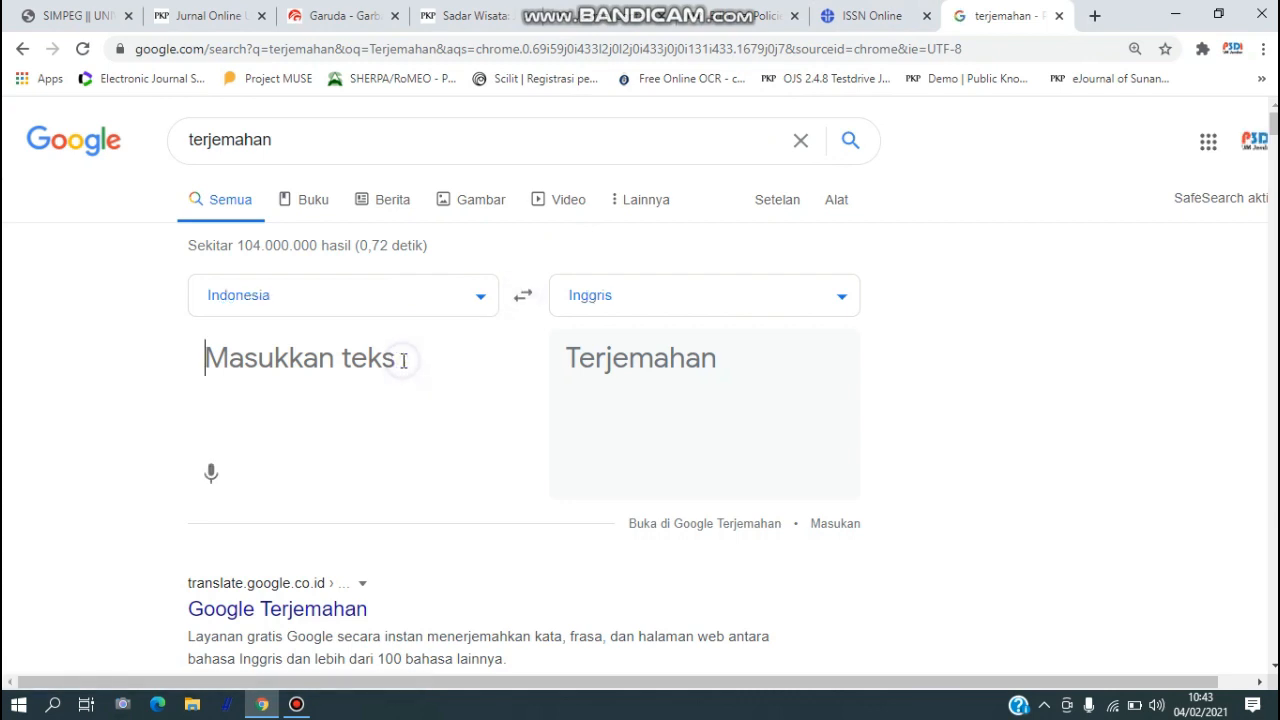
{"action": "key", "text": "ctrl+v"}
Step: Copy the full English translation and replace the selected Indonesian text in the form's aim and scope description with it
{"action": "scroll", "coordinate": [772, 540], "scroll_direction": "down", "scroll_amount": 4}
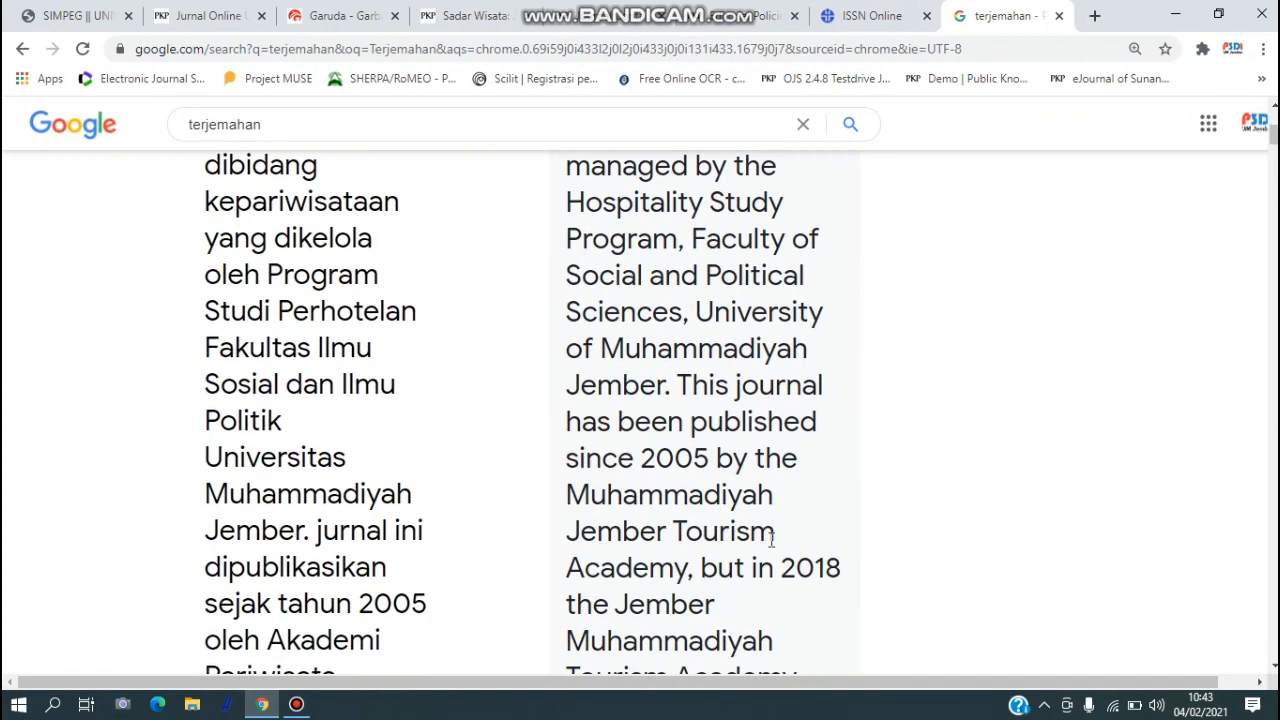
{"action": "scroll", "coordinate": [772, 540], "scroll_direction": "down", "scroll_amount": 3}
{"action": "scroll", "coordinate": [760, 640], "scroll_direction": "down", "scroll_amount": 2}
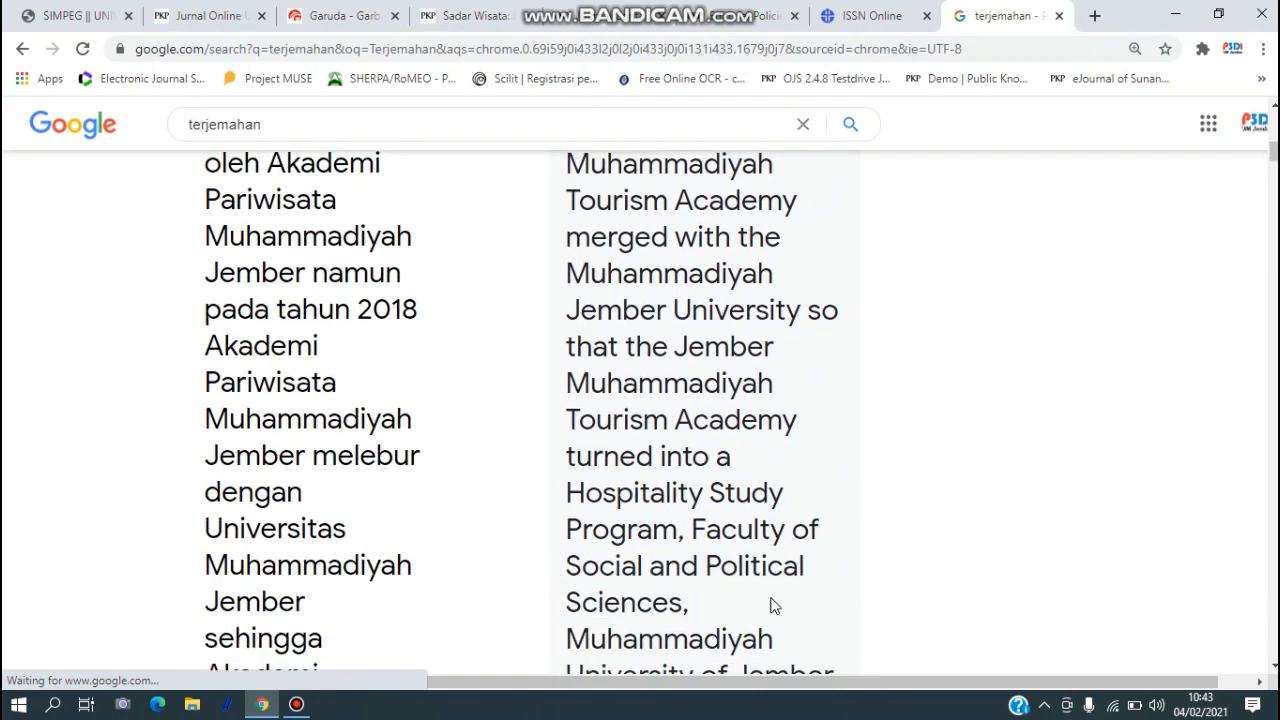
{"action": "scroll", "coordinate": [772, 605], "scroll_direction": "down", "scroll_amount": 2}
{"action": "left_click_drag", "start_coordinate": [632, 355], "coordinate": [572, 346]}
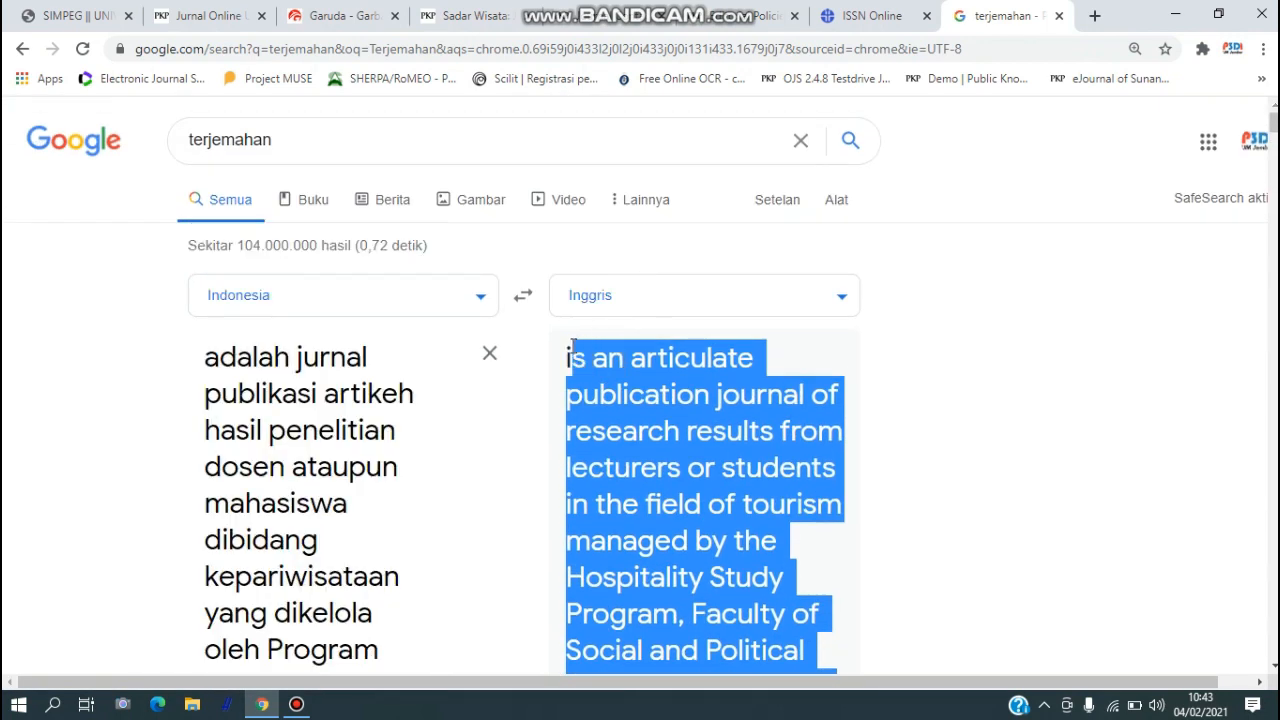
{"action": "left_click", "coordinate": [340, 16]}
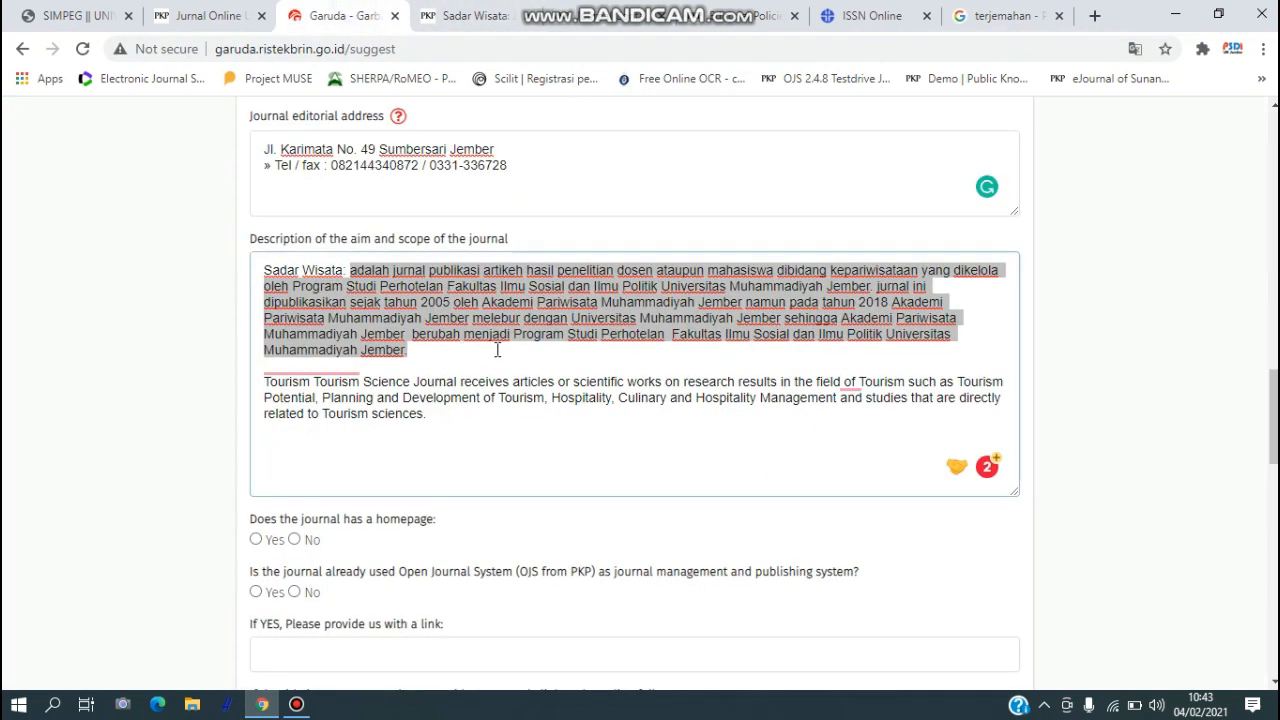
{"action": "type", "text": "is an articulate publication journal of research results from lecturers or students in the field of tourism managed by the Hospitality Study Program, Faculty of Social and Political Sciences, University of Muhammadiyah Jember. This journal has been published since 2005 by the Muhammadiyah Jember Tourism Academy, but in 2018 the Jember Muhammadiyah Tourism Academy merged with the Muhammadiyah Jember University so that the Jember Muhammadiyah Tourism Academy turned into a Hospitality Study Program, Faculty of Social and Political Sciences, Muhammadiyah University of Jember."}
Step: Answer Yes to the questions about having a journal homepage and already using Open Journal System
{"action": "scroll", "coordinate": [545, 385], "scroll_direction": "down", "scroll_amount": 4}
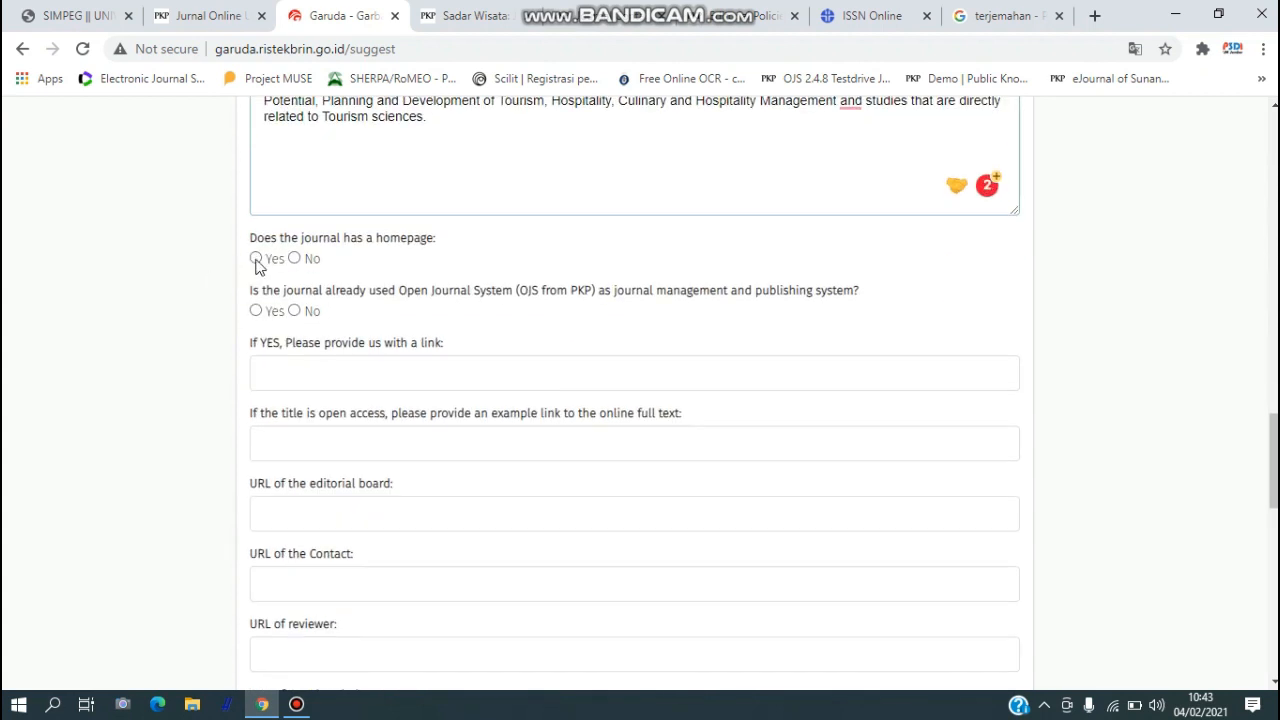
{"action": "left_click", "coordinate": [256, 259]}
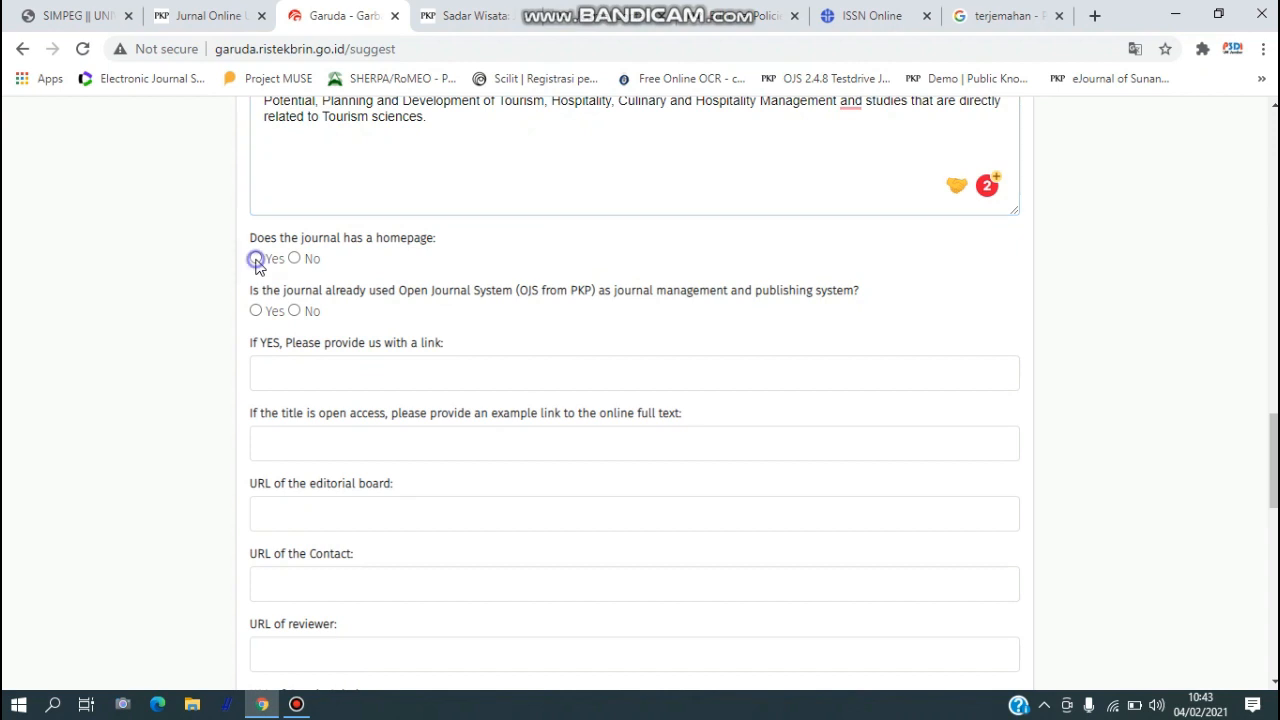
{"action": "left_click", "coordinate": [256, 312]}
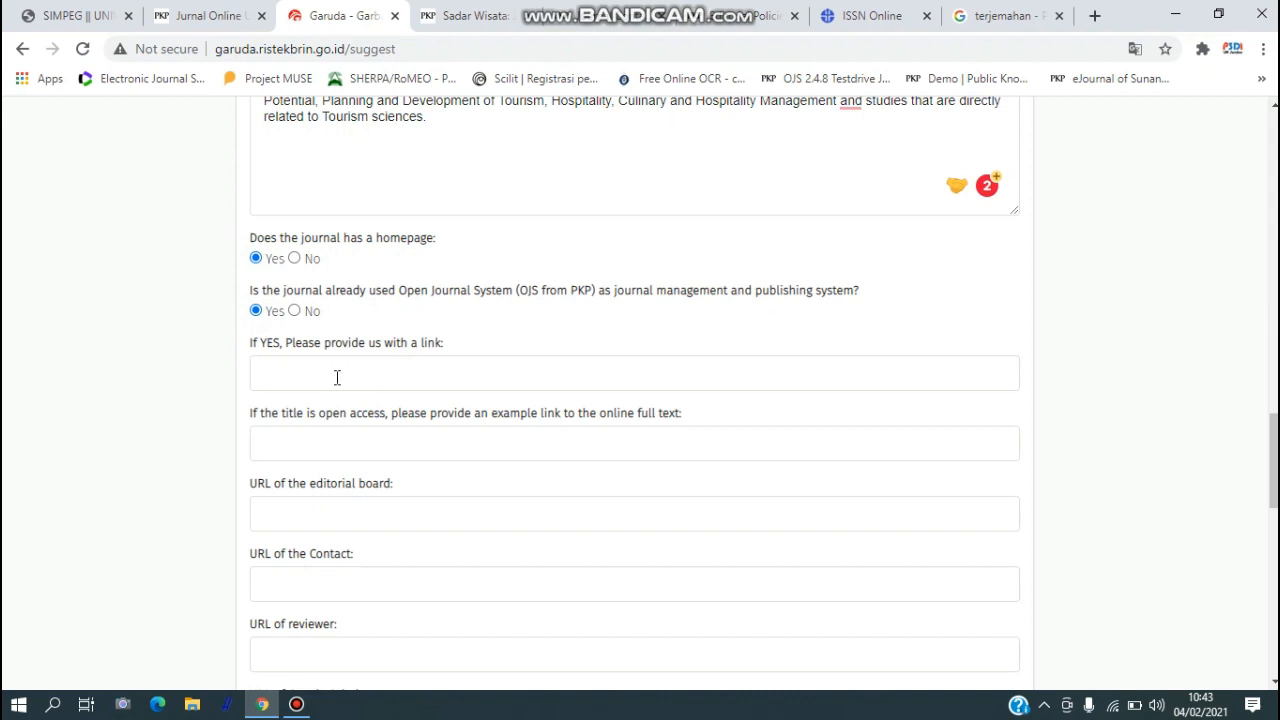
{"action": "left_click", "coordinate": [305, 368]}
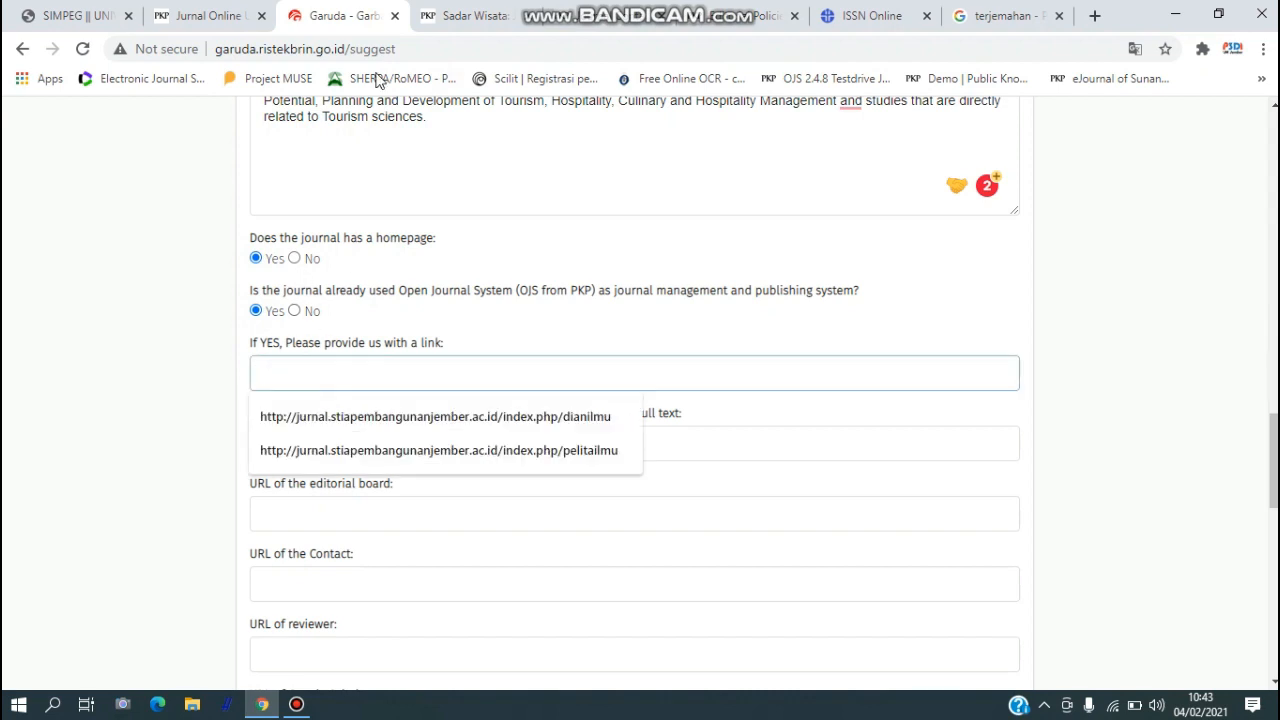
{"action": "scroll", "coordinate": [527, 340], "scroll_direction": "up", "scroll_amount": 1}
{"action": "scroll", "coordinate": [527, 340], "scroll_direction": "up", "scroll_amount": 10}
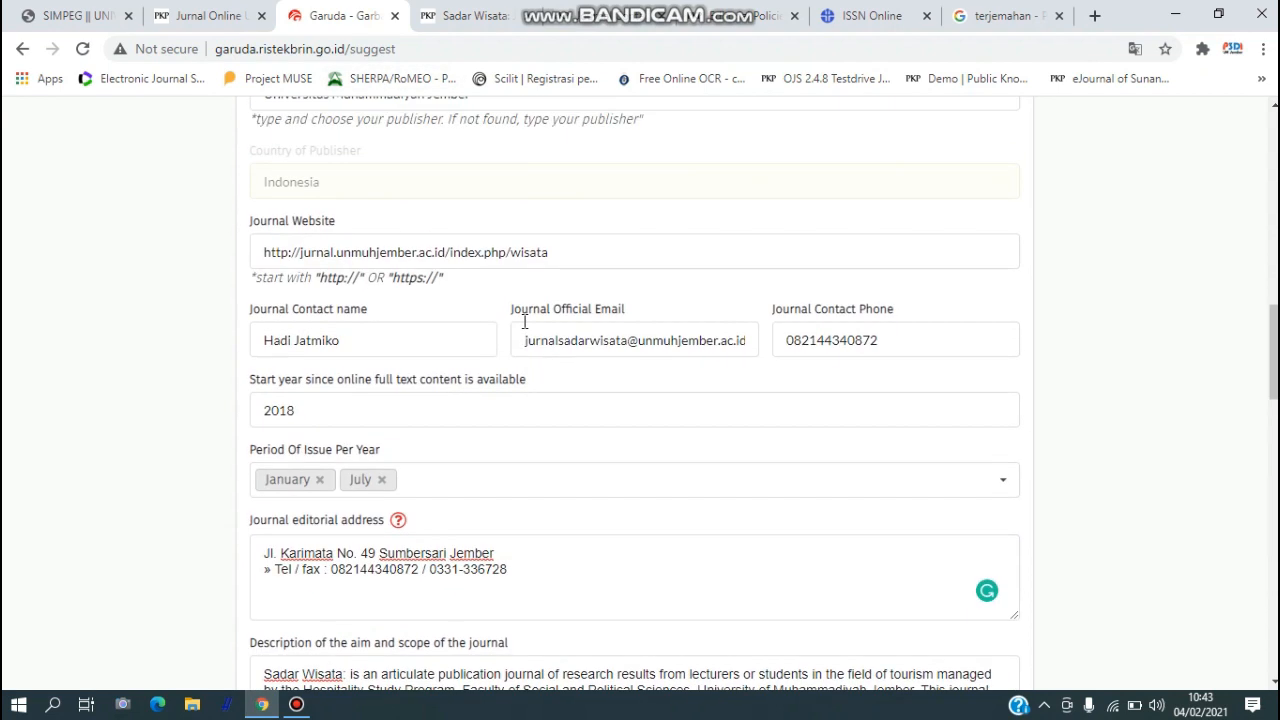
{"action": "left_click", "coordinate": [550, 503]}
{"action": "key", "text": "ctrl+a"}
{"action": "key", "text": "ctrl+c"}
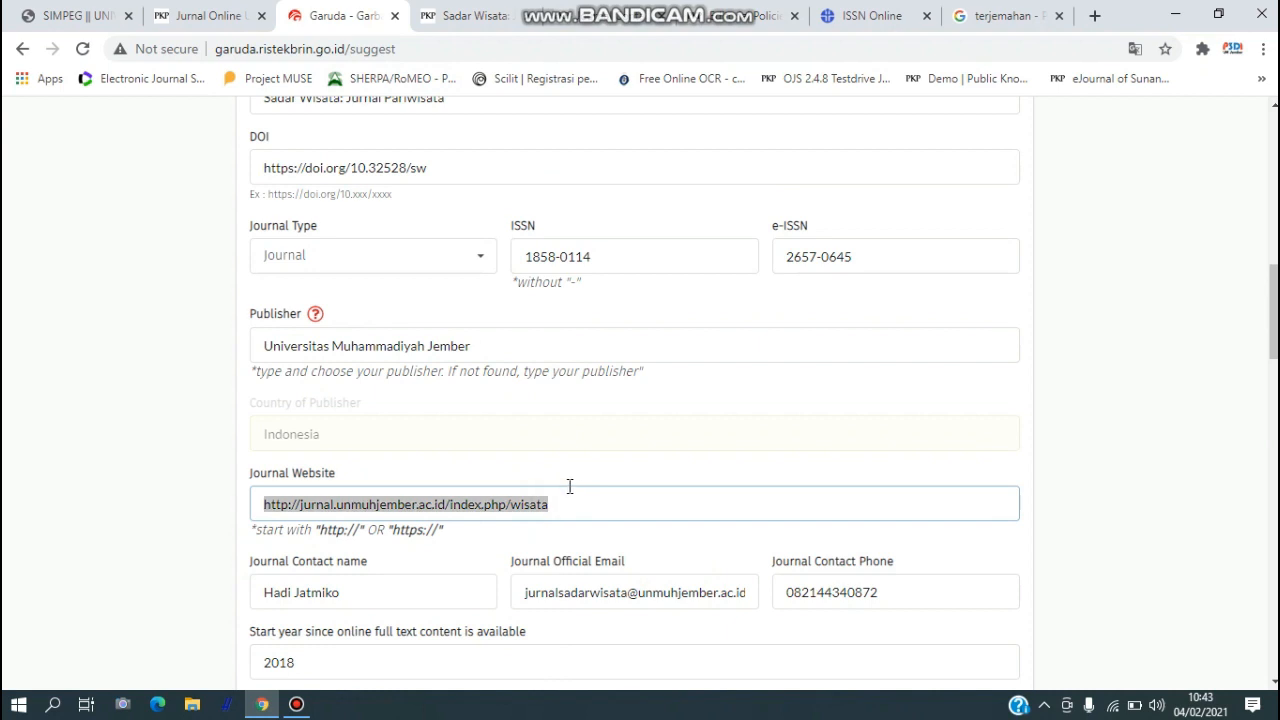
{"action": "scroll", "coordinate": [500, 480], "scroll_direction": "down", "scroll_amount": 10}
{"action": "scroll", "coordinate": [452, 455], "scroll_direction": "down", "scroll_amount": 4}
{"action": "scroll", "coordinate": [411, 400], "scroll_direction": "up", "scroll_amount": 3}
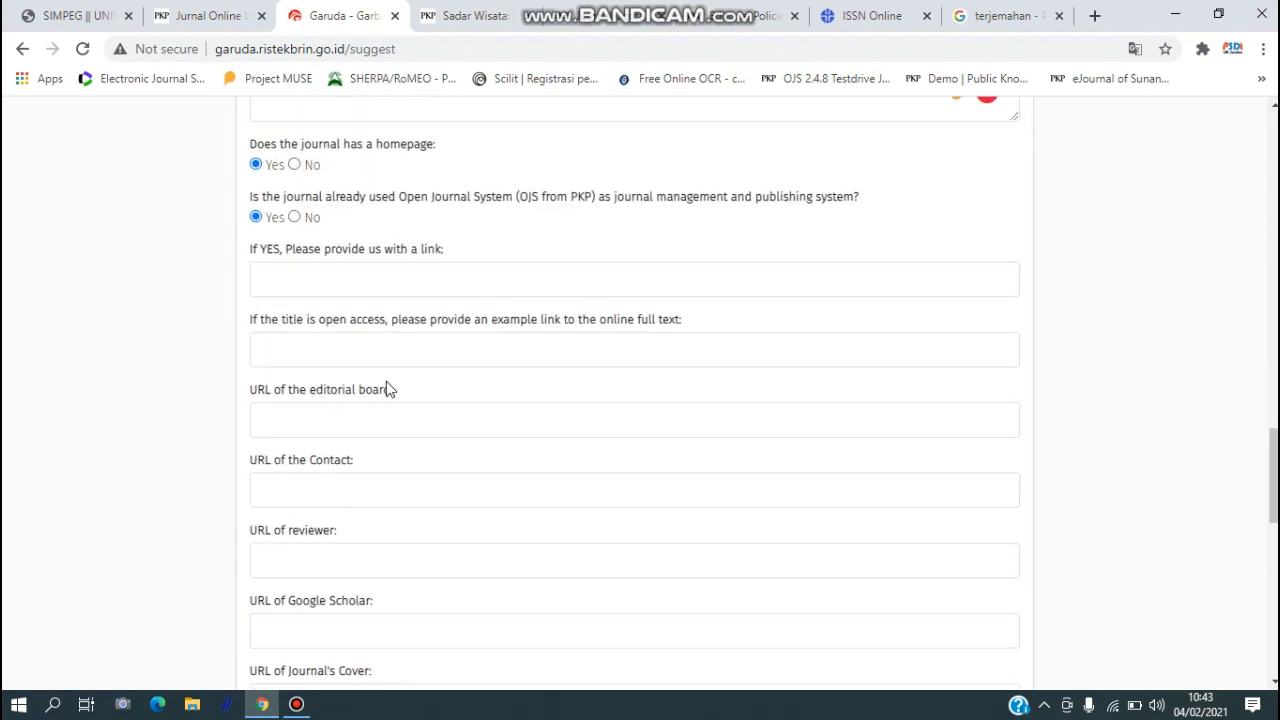
{"action": "left_click", "coordinate": [353, 285]}
{"action": "key", "text": "ctrl+v"}
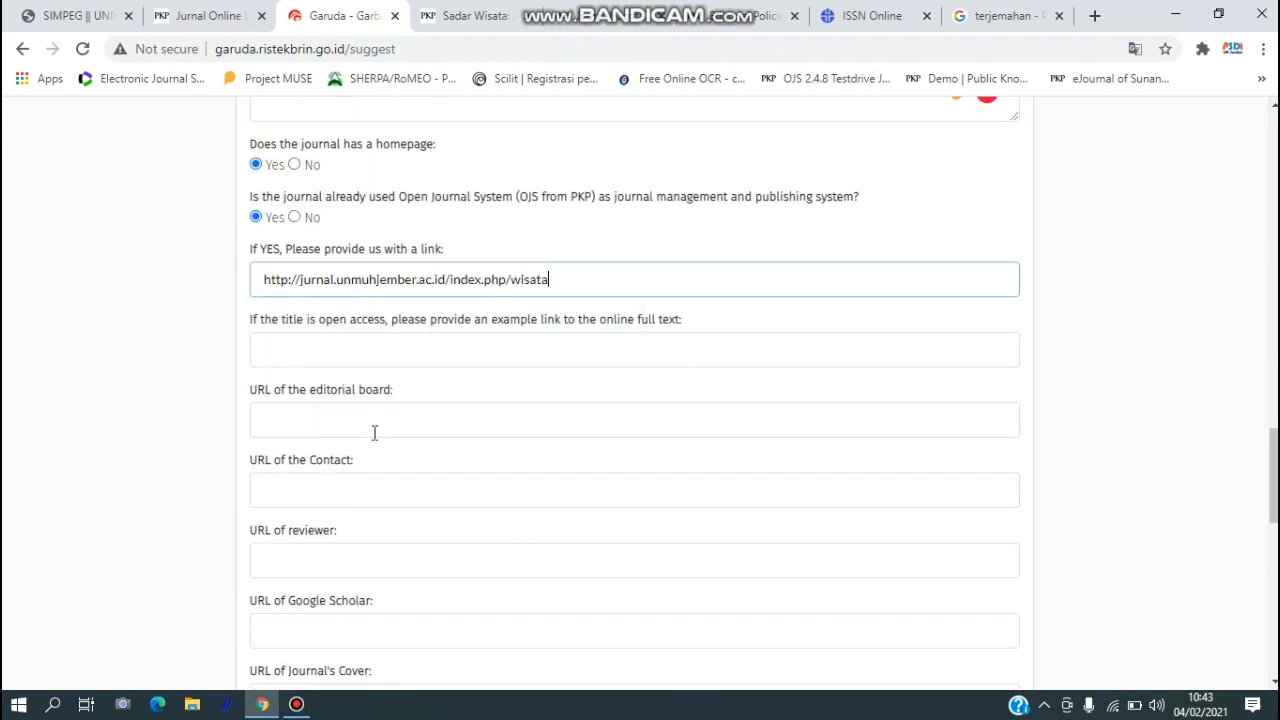
Step: From the Sadar Wisata home page, open the PDF view of the first article in Vol 3, No 2 (2020)
{"action": "left_click", "coordinate": [384, 347]}
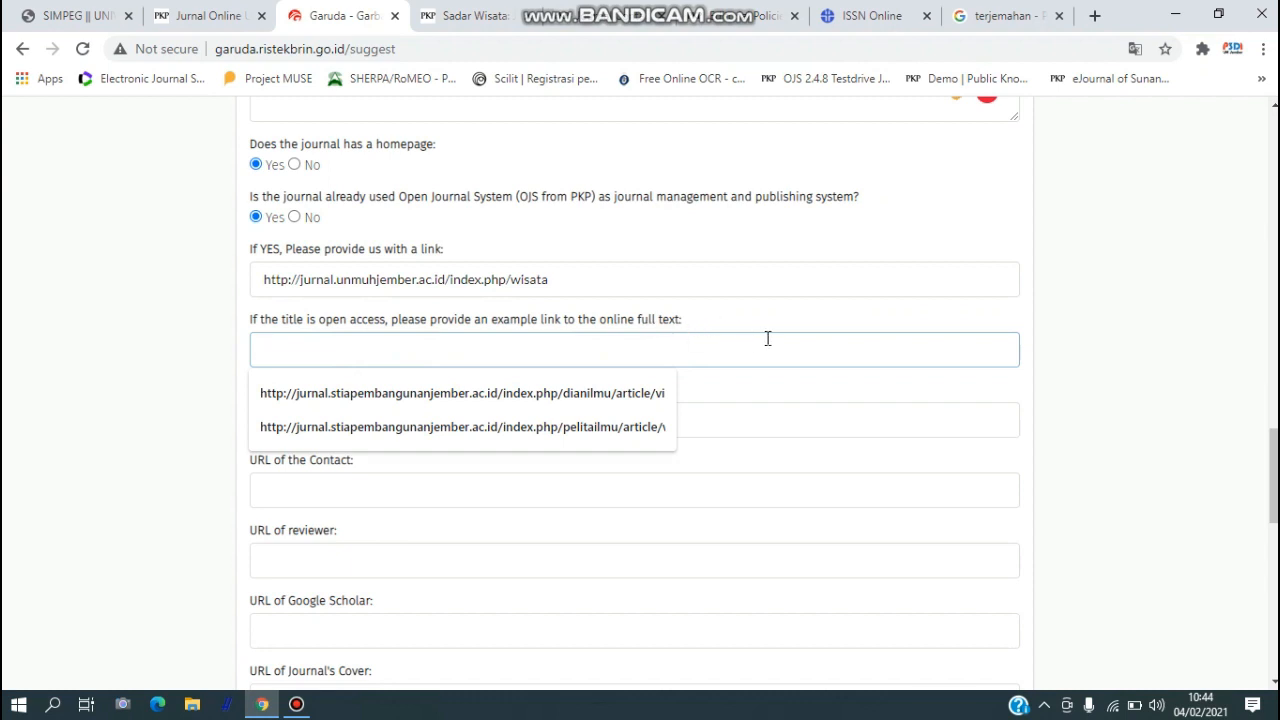
{"action": "left_click", "coordinate": [625, 22]}
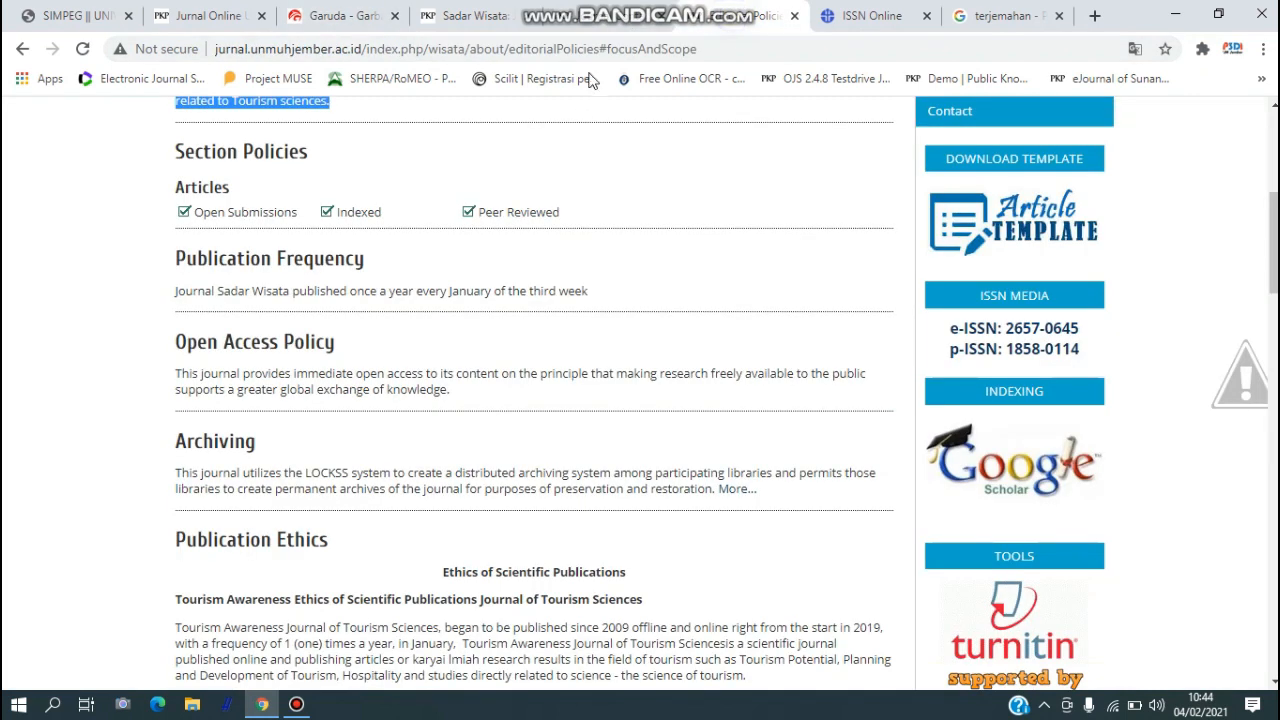
{"action": "left_click", "coordinate": [620, 22]}
{"action": "left_click", "coordinate": [455, 15]}
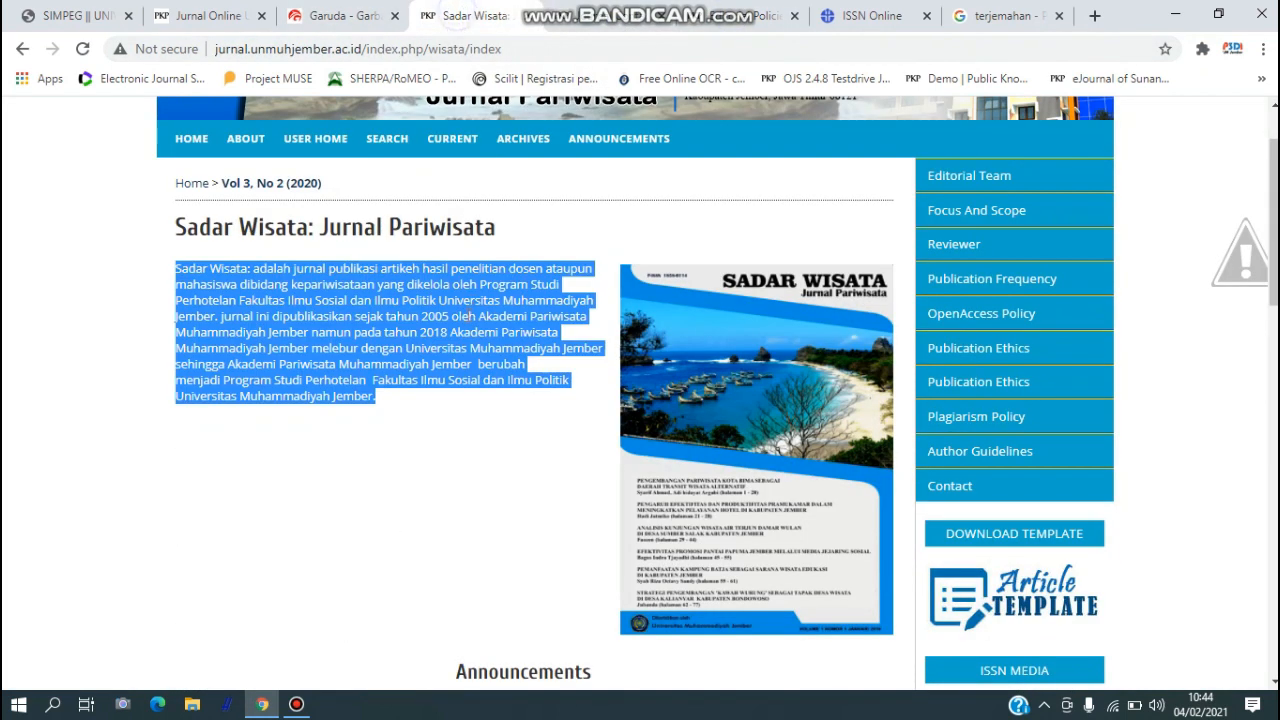
{"action": "scroll", "coordinate": [470, 316], "scroll_direction": "down", "scroll_amount": 6}
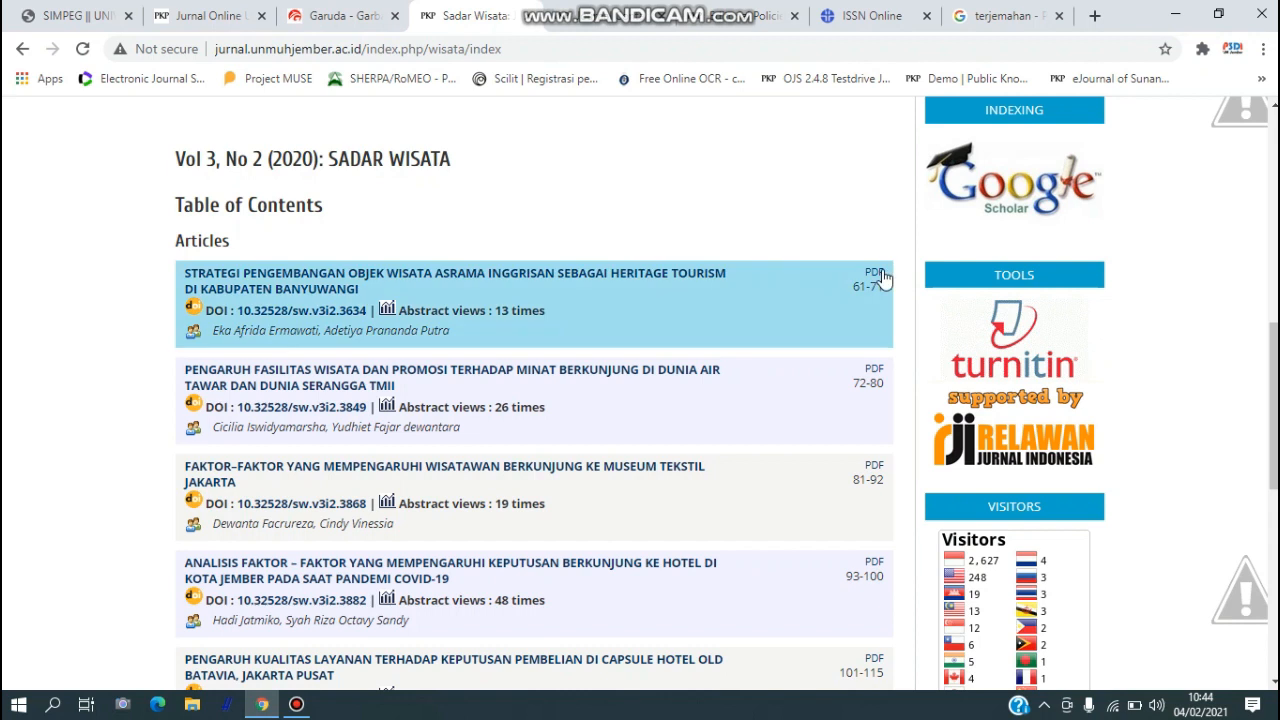
{"action": "left_click", "coordinate": [878, 273]}
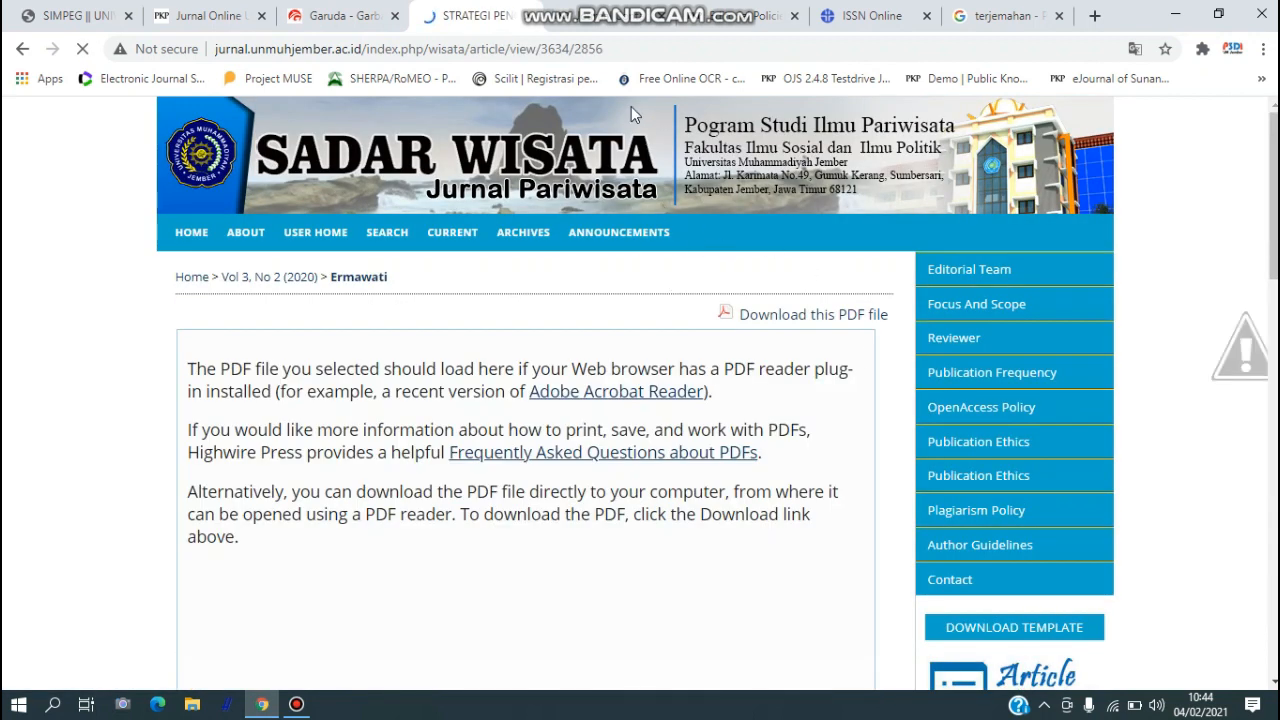
Step: Download the PDF file of the opened article about Asrama Inggrisan heritage tourism
{"action": "left_click", "coordinate": [641, 52]}
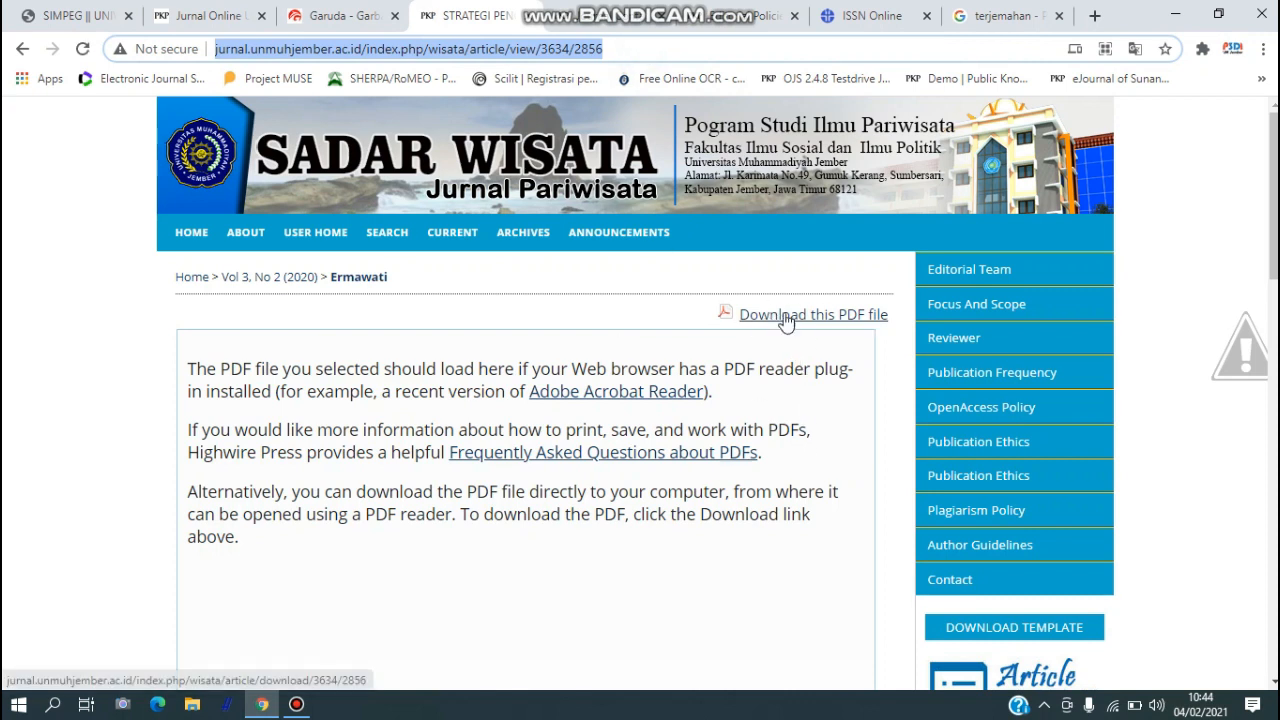
{"action": "scroll", "coordinate": [617, 420], "scroll_direction": "down", "scroll_amount": 2}
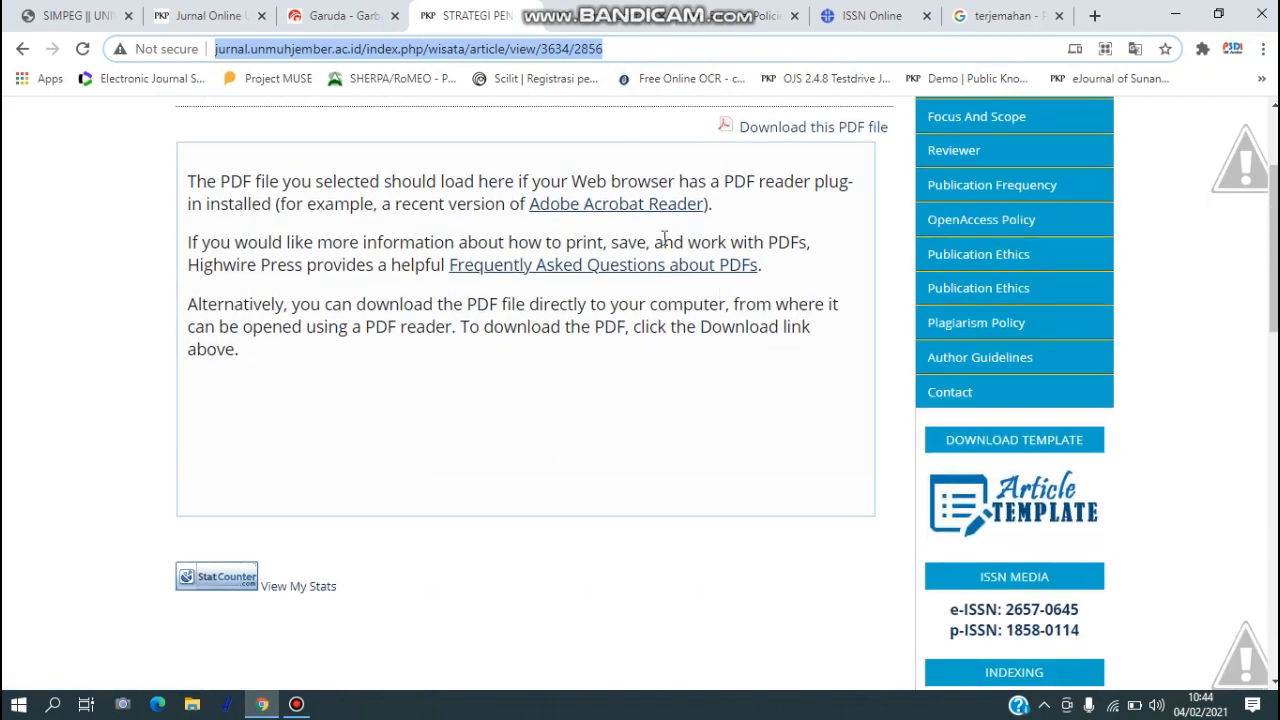
{"action": "left_click", "coordinate": [798, 135]}
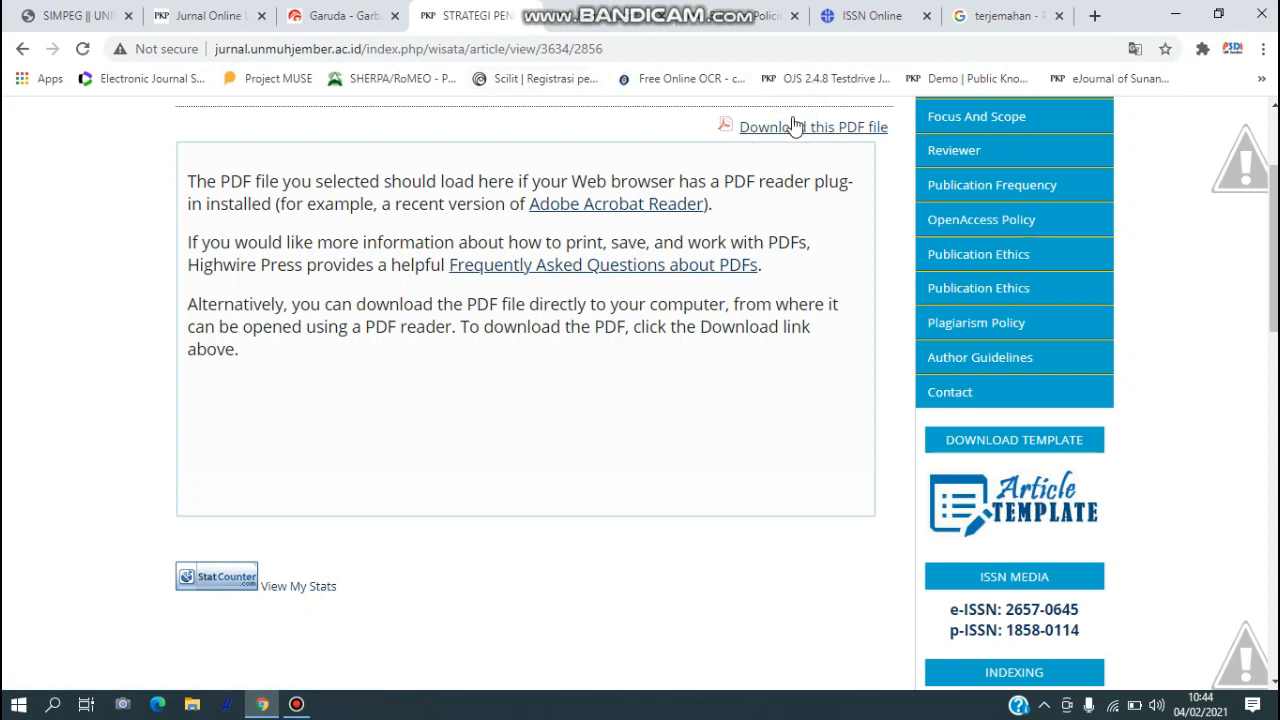
Step: Copy the article page's address, ending in wisata/article/view/3634/2856, into the form's example link to the online full text
{"action": "left_click", "coordinate": [630, 47]}
{"action": "key", "text": "ctrl+c"}
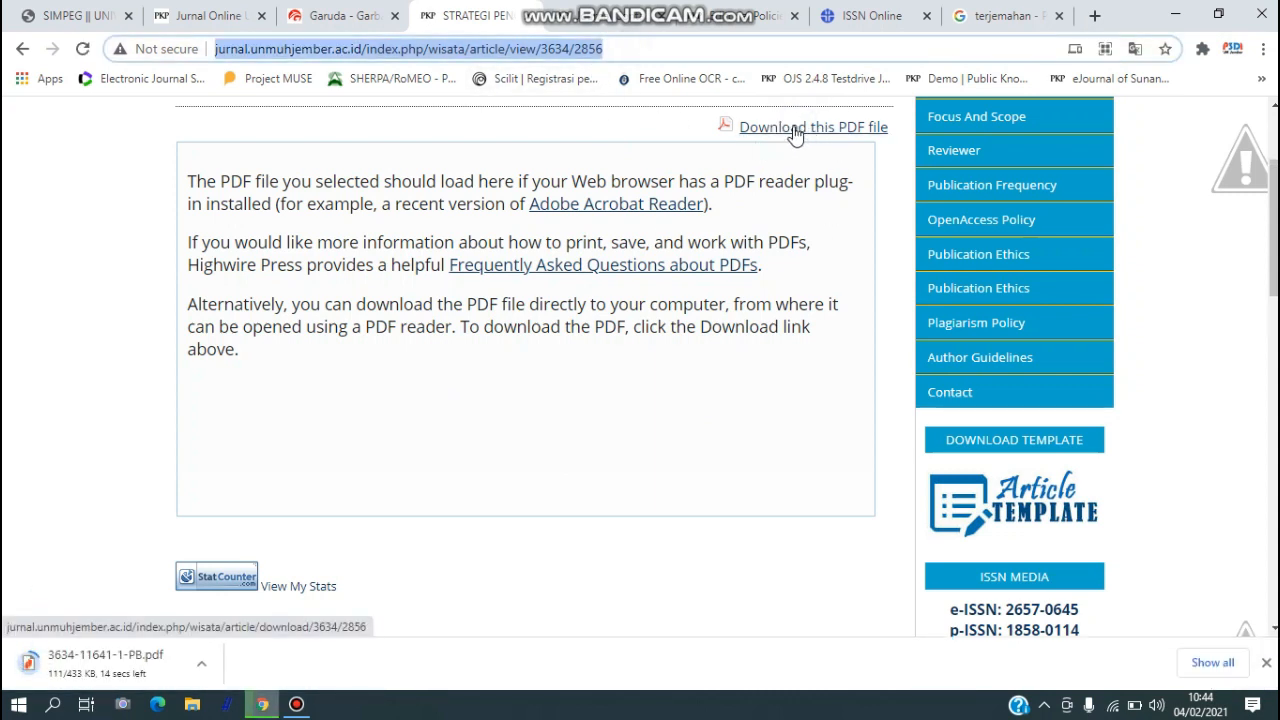
{"action": "left_click", "coordinate": [336, 15]}
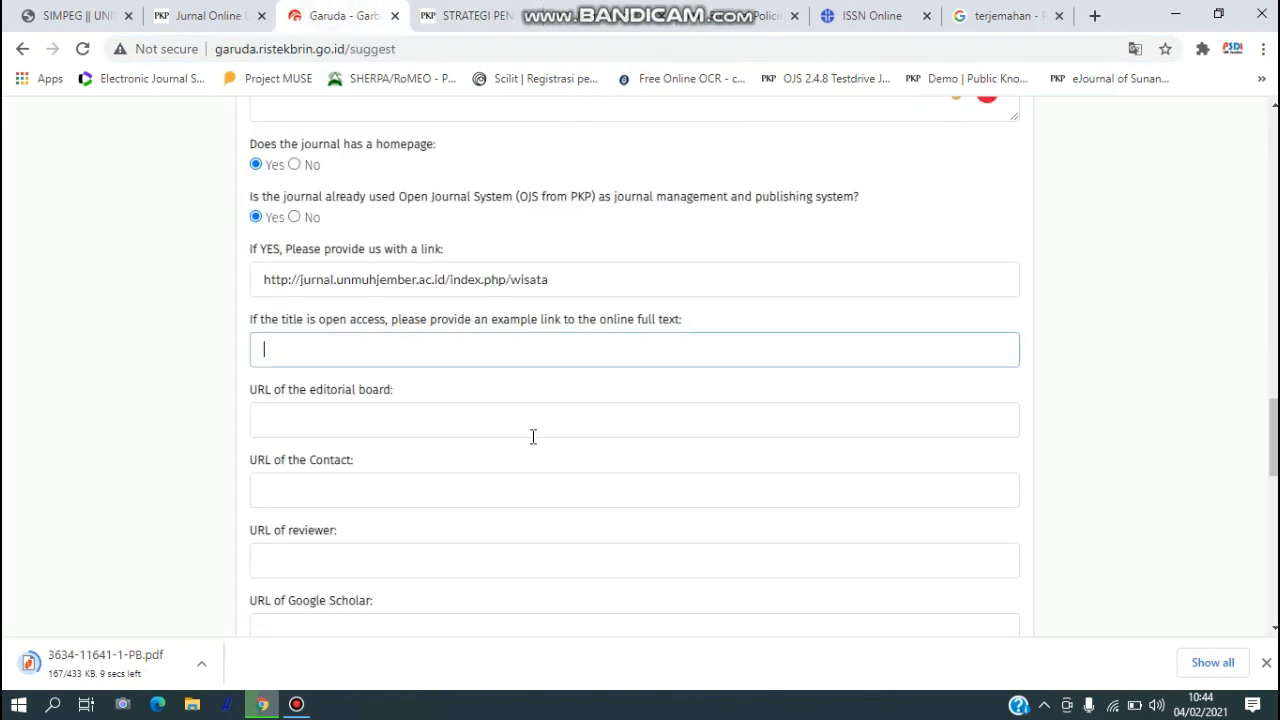
{"action": "key", "text": "ctrl+v"}
Step: Open the journal's Editorial Team page in a new browser tab for the editorial board URL
{"action": "left_click", "coordinate": [375, 421]}
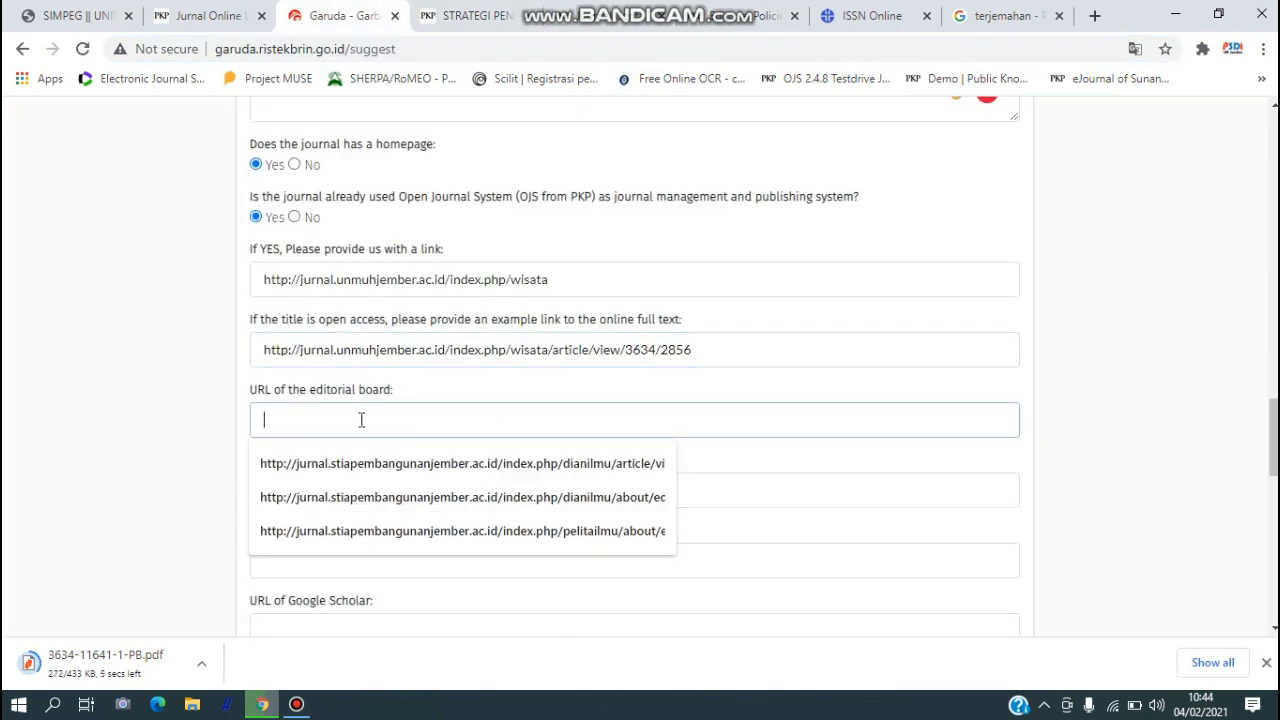
{"action": "left_click", "coordinate": [462, 389]}
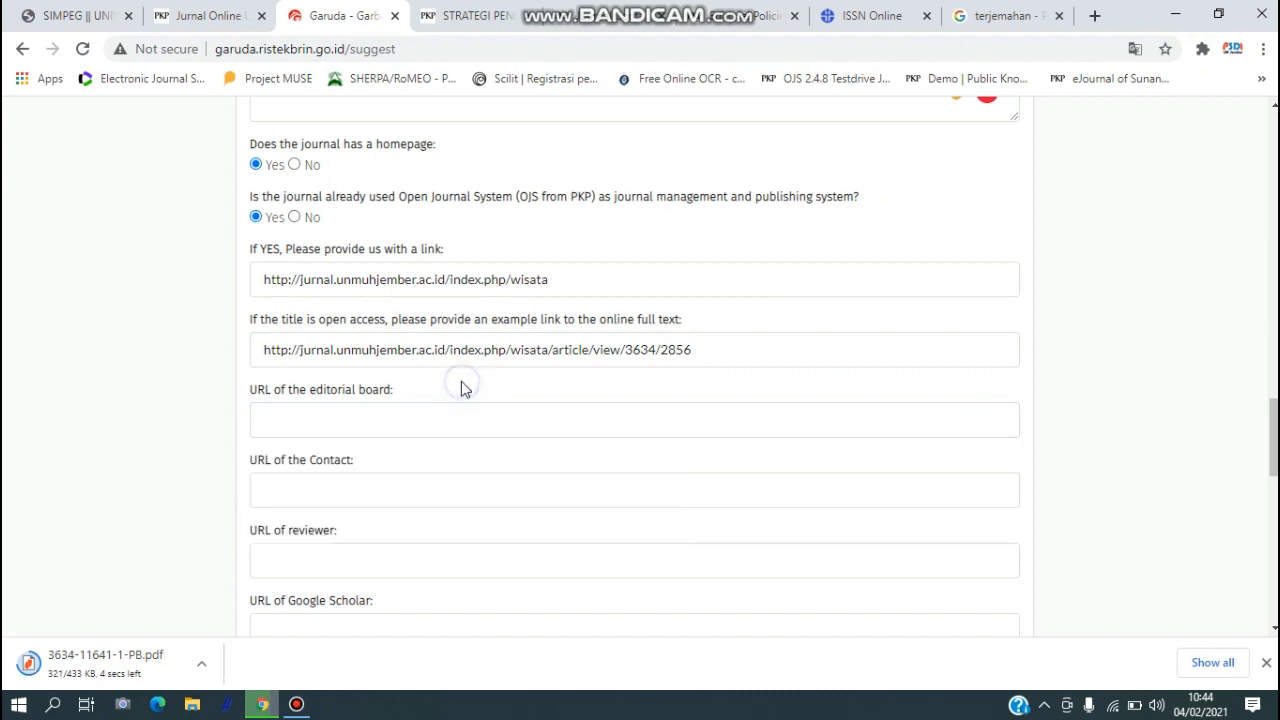
{"action": "left_click", "coordinate": [474, 12]}
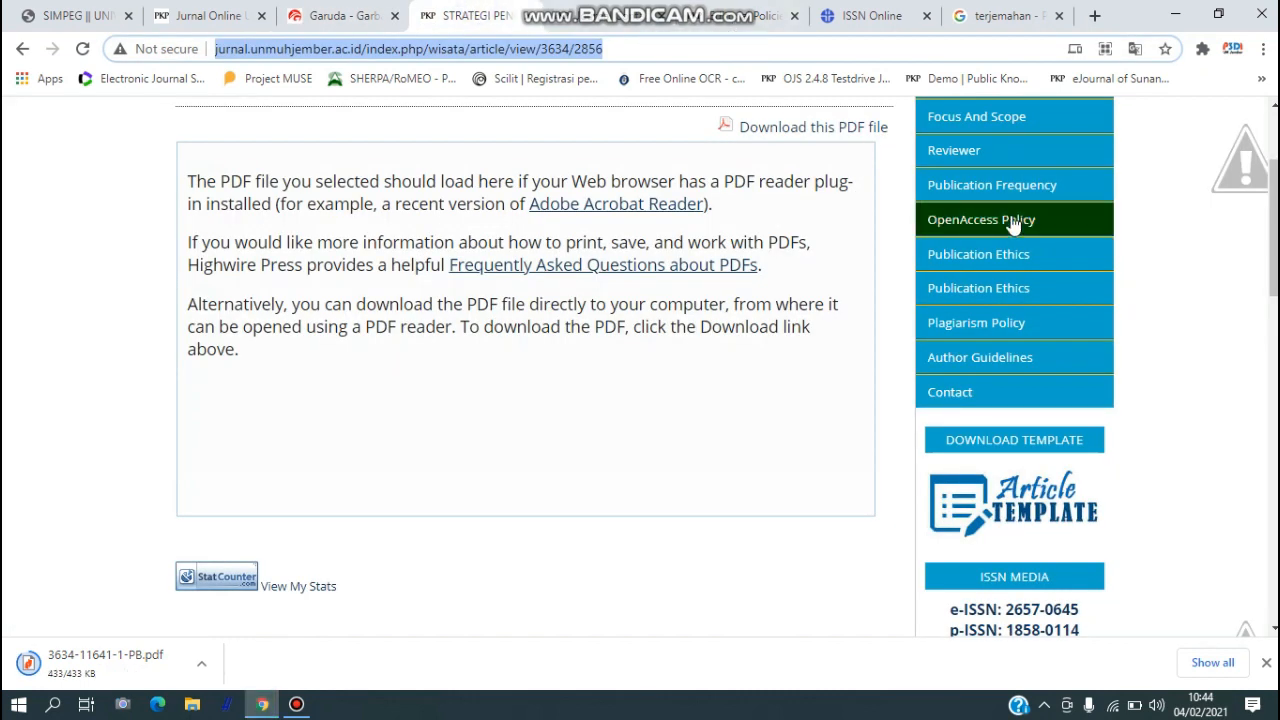
{"action": "scroll", "coordinate": [1000, 220], "scroll_direction": "up", "scroll_amount": 3}
{"action": "right_click", "coordinate": [996, 284]}
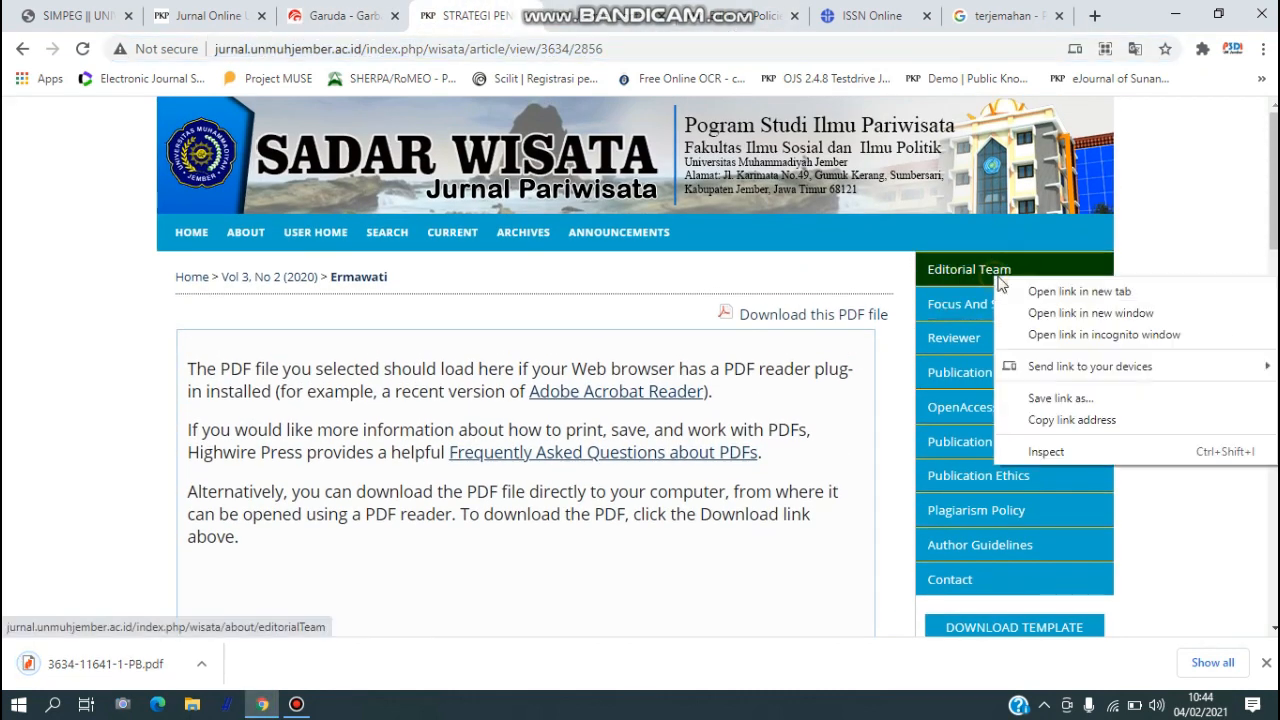
{"action": "left_click", "coordinate": [1050, 289]}
{"action": "left_click", "coordinate": [550, 15]}
Step: Copy the Editorial Team page's address, ending in wisata/about/editorialTeam, into the form's URL of the editorial board field
{"action": "left_click", "coordinate": [607, 55]}
{"action": "key", "text": "ctrl+c"}
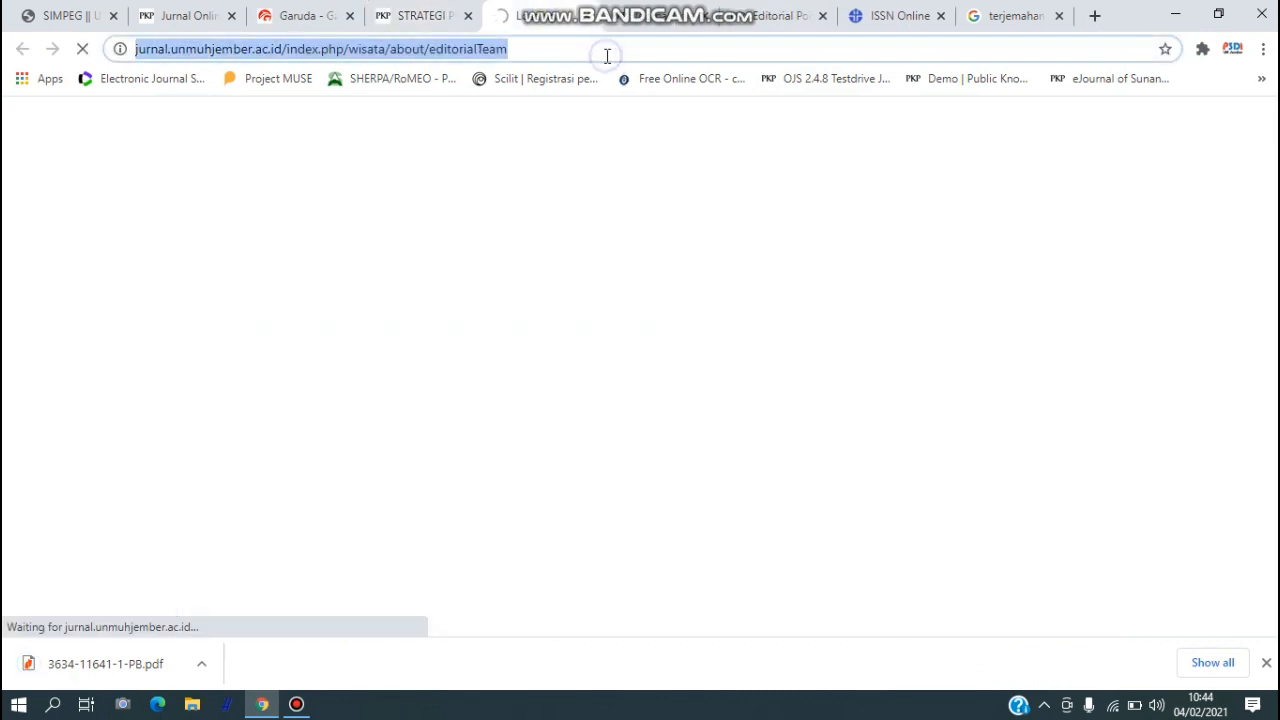
{"action": "left_click", "coordinate": [318, 12]}
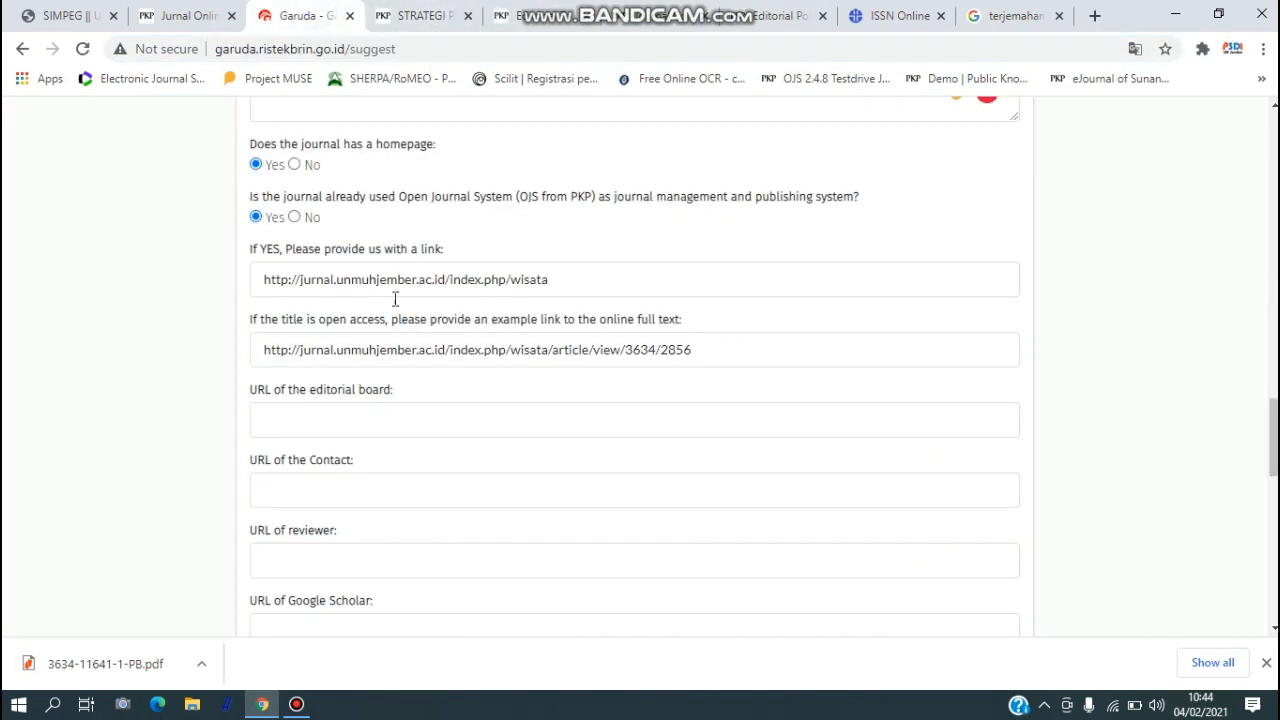
{"action": "left_click", "coordinate": [390, 423]}
{"action": "key", "text": "ctrl+v"}
Step: Copy the Journal Contact page's address, ending in wisata/about/contact, into the form's URL of the Contact field
{"action": "scroll", "coordinate": [391, 410], "scroll_direction": "down", "scroll_amount": 1}
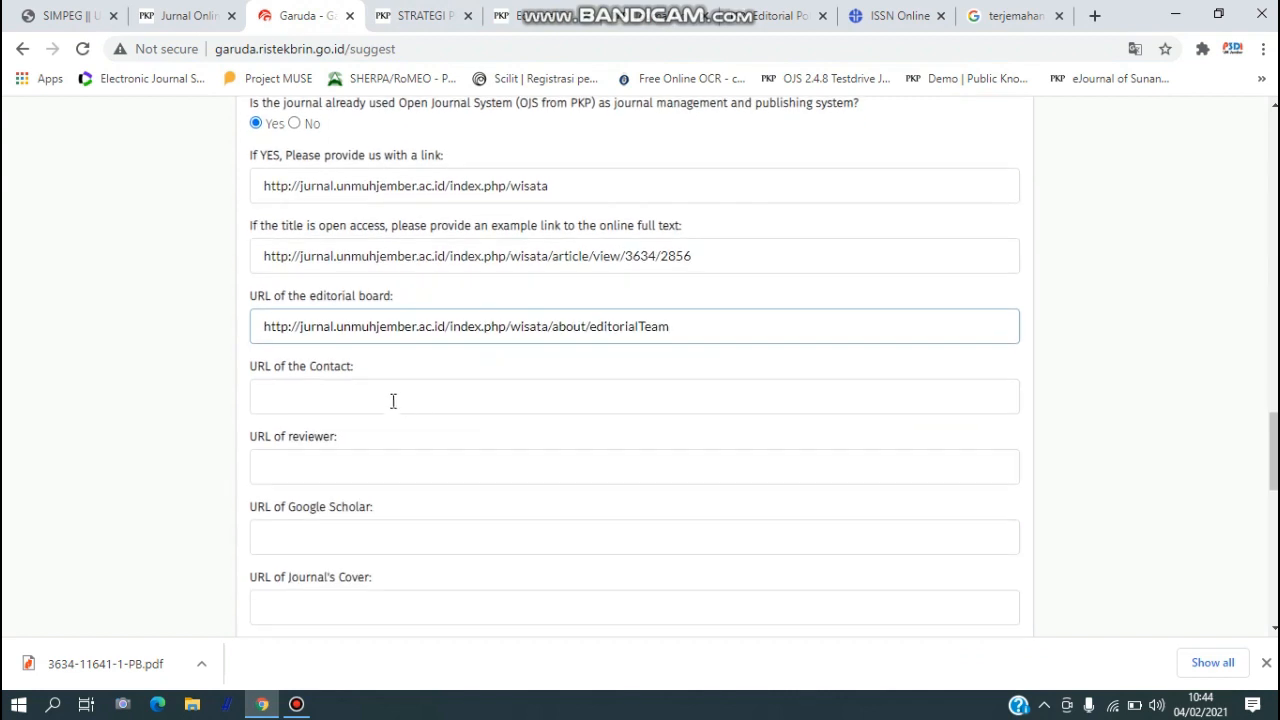
{"action": "left_click", "coordinate": [397, 402]}
{"action": "left_click", "coordinate": [783, 14]}
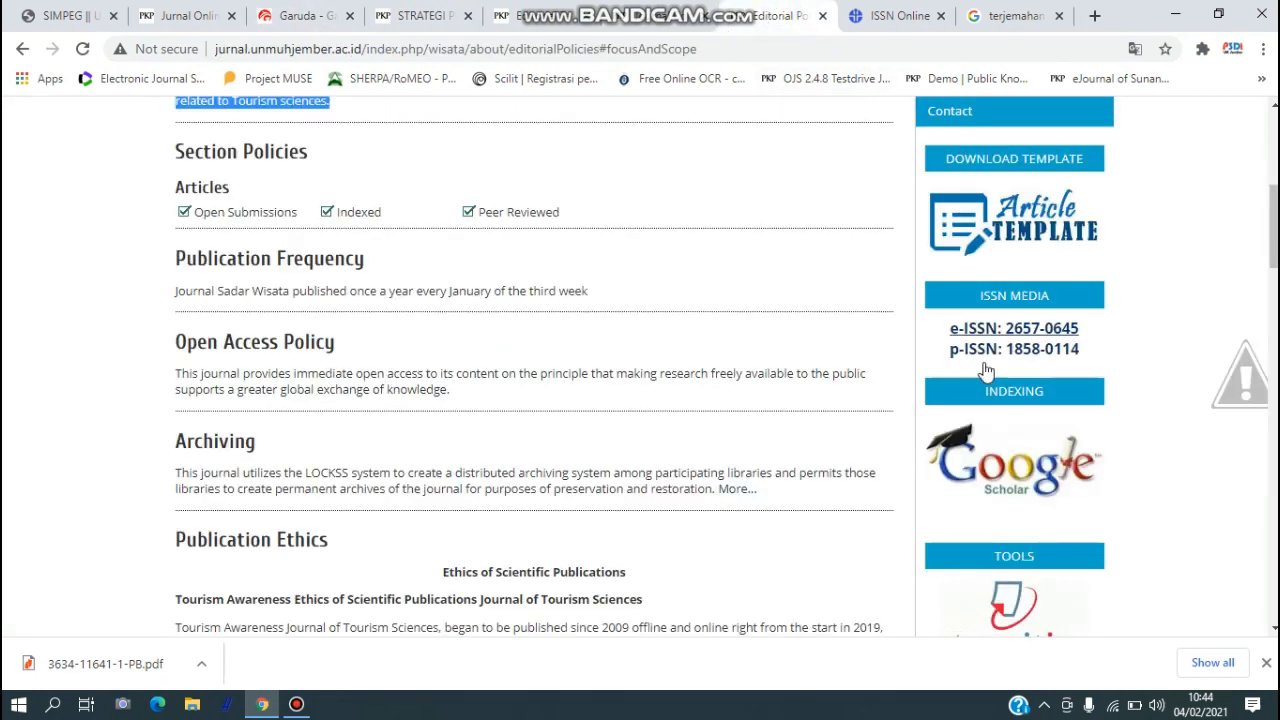
{"action": "scroll", "coordinate": [744, 101], "scroll_direction": "up", "scroll_amount": 3}
{"action": "left_click", "coordinate": [658, 16]}
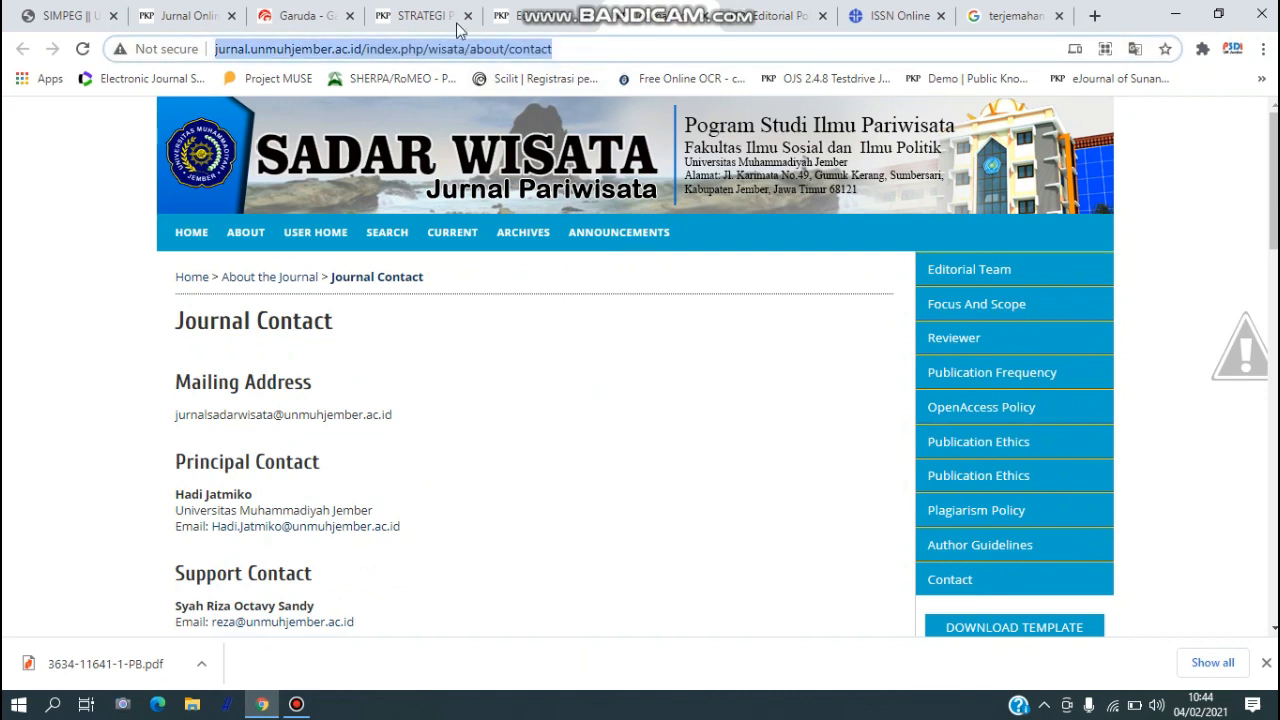
{"action": "left_click", "coordinate": [329, 12]}
{"action": "type", "text": "http://jurnal.unmuhjember.ac.id/index.php/wisata/about/contact"}
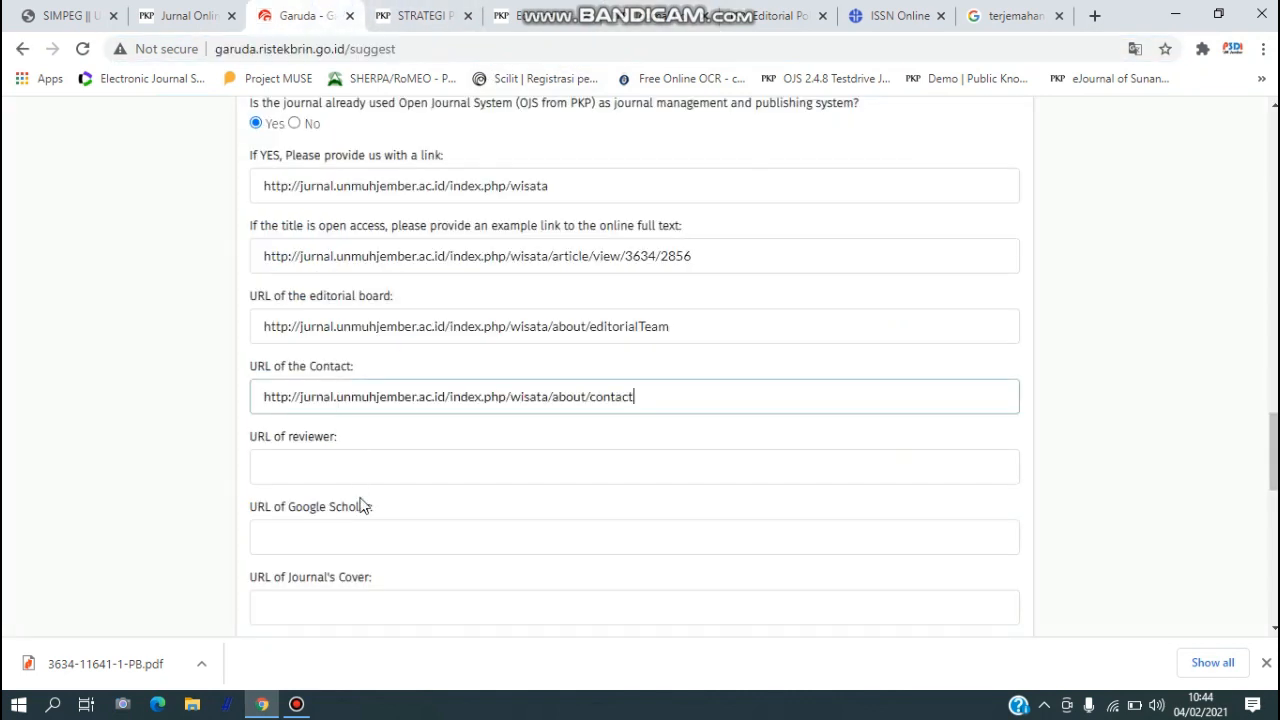
Step: Open the journal's Reviewer page in a new browser tab and copy its address, ending in wisata/about/displayMembership/112, into the URL of reviewer field
{"action": "left_click", "coordinate": [346, 478]}
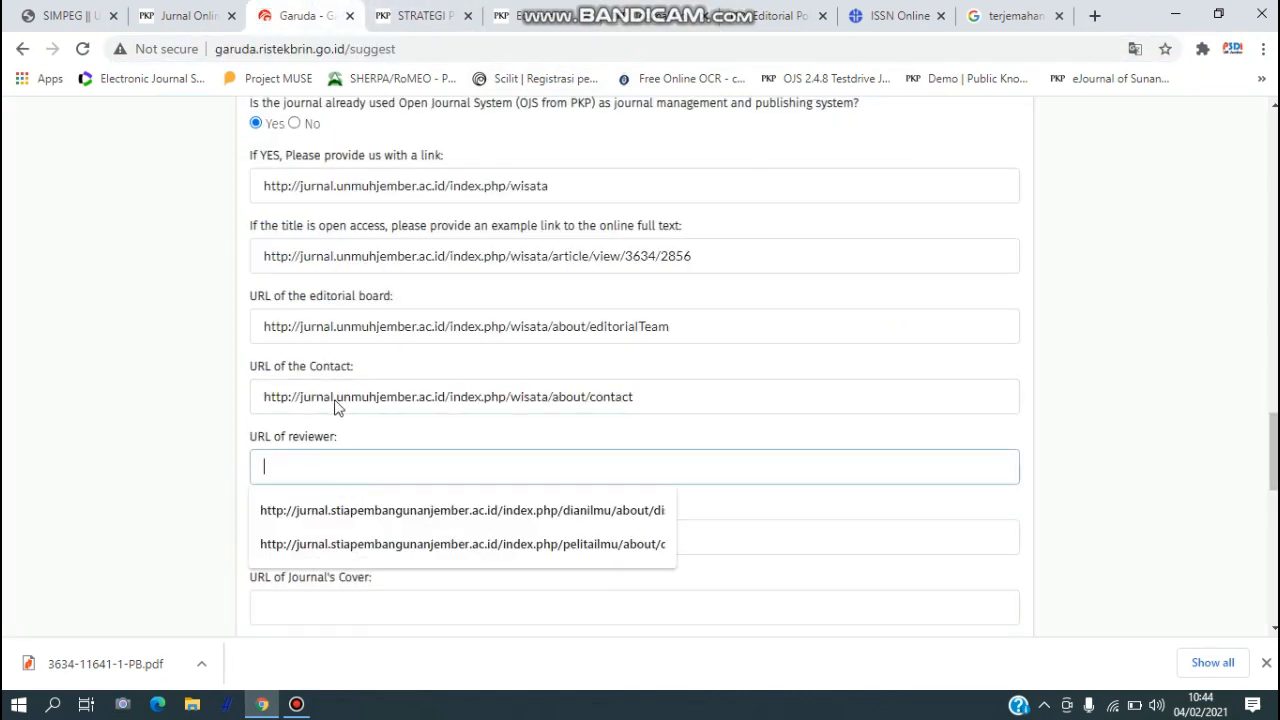
{"action": "left_click", "coordinate": [545, 17]}
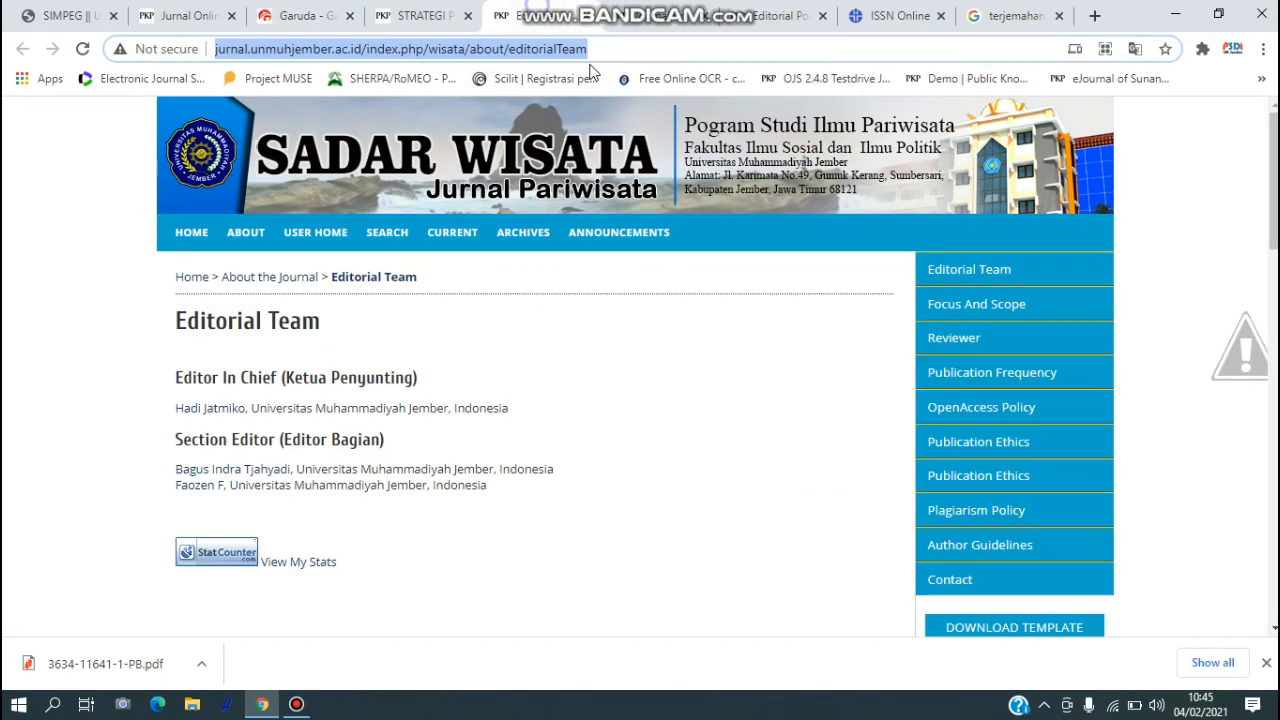
{"action": "right_click", "coordinate": [975, 337]}
{"action": "left_click", "coordinate": [1003, 347]}
{"action": "left_click", "coordinate": [612, 18]}
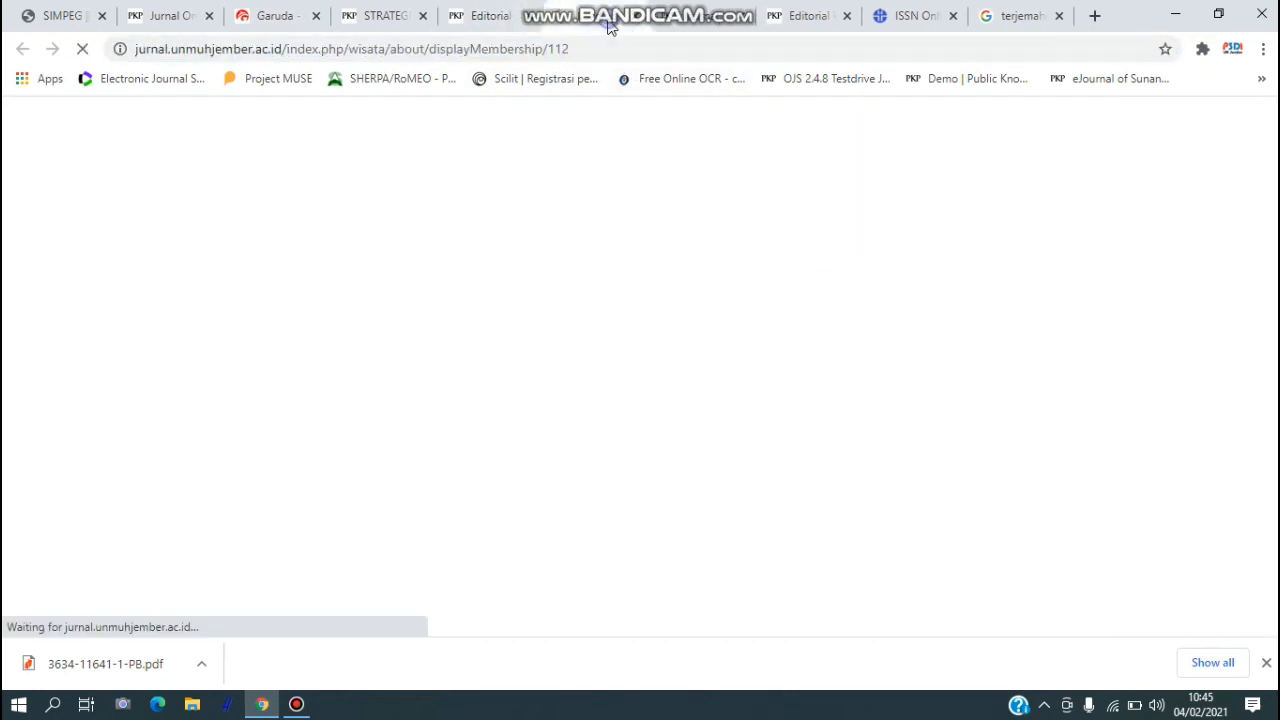
{"action": "left_click", "coordinate": [601, 57]}
{"action": "key", "text": "ctrl+c"}
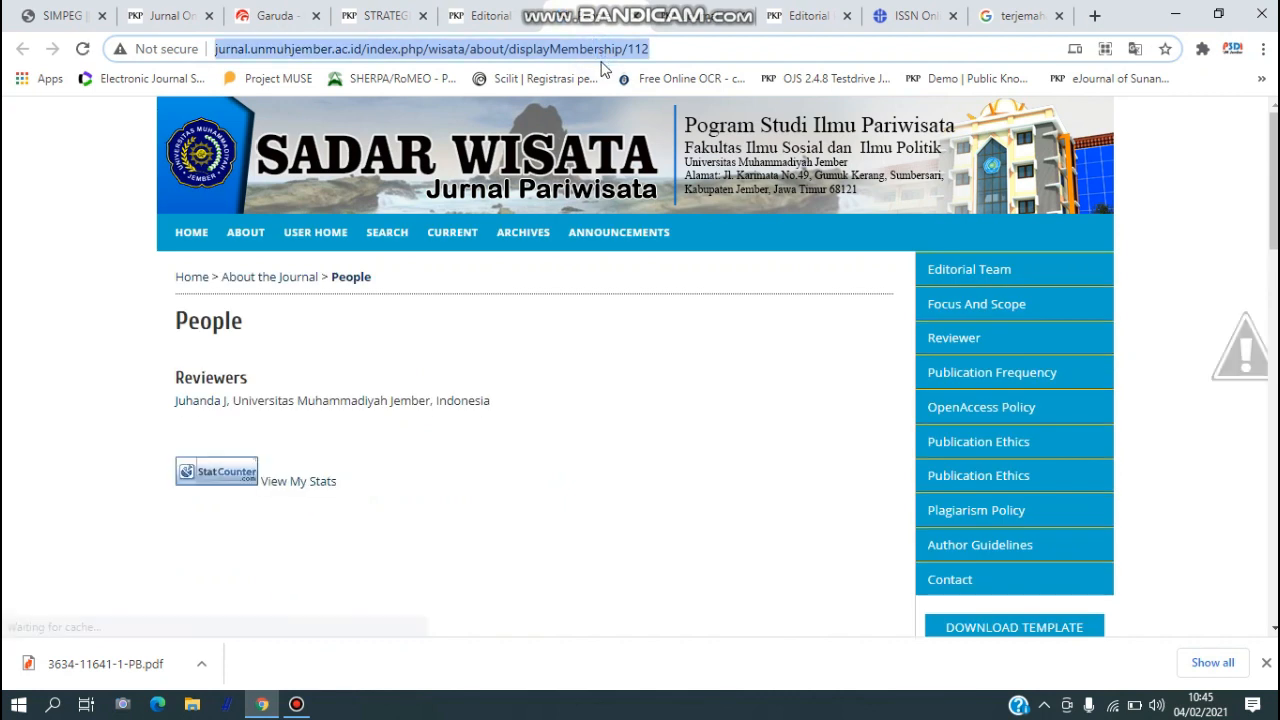
{"action": "left_click", "coordinate": [275, 15]}
{"action": "key", "text": "ctrl+v"}
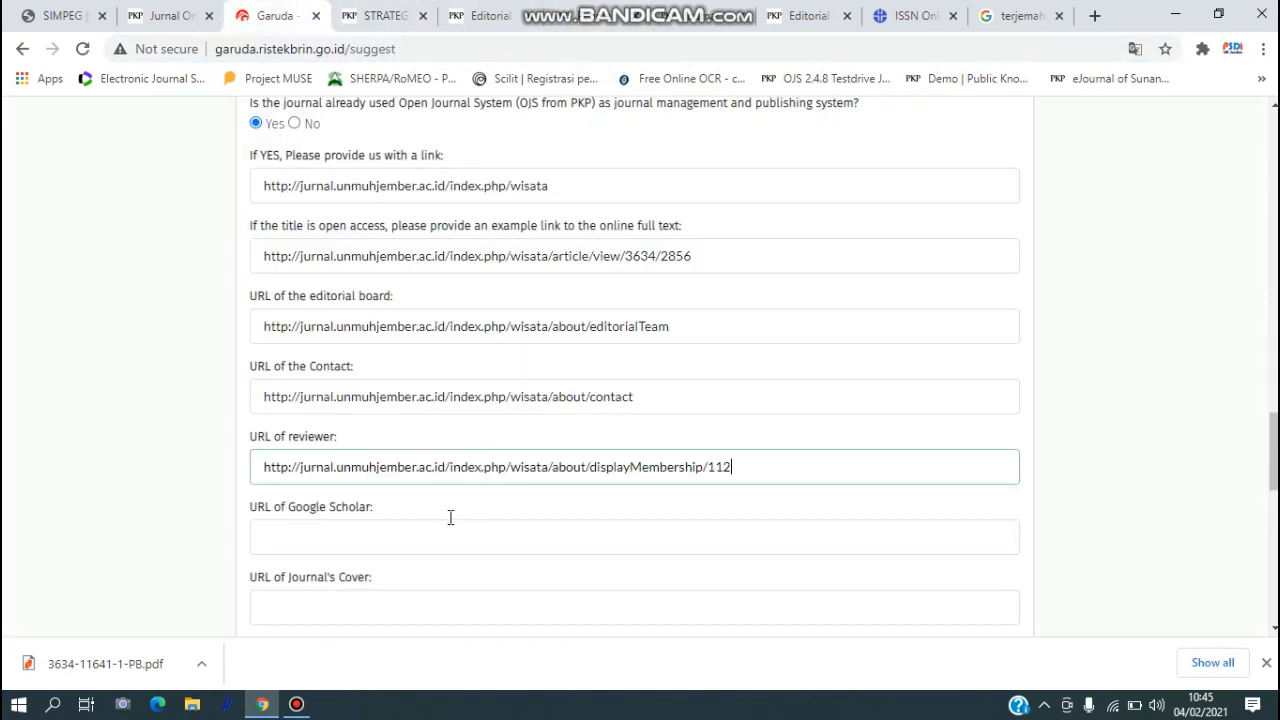
Step: Open the journal's Google Scholar profile in a new browser tab from the Indexing section of the article page
{"action": "scroll", "coordinate": [451, 517], "scroll_direction": "down", "scroll_amount": 2}
{"action": "left_click", "coordinate": [340, 351]}
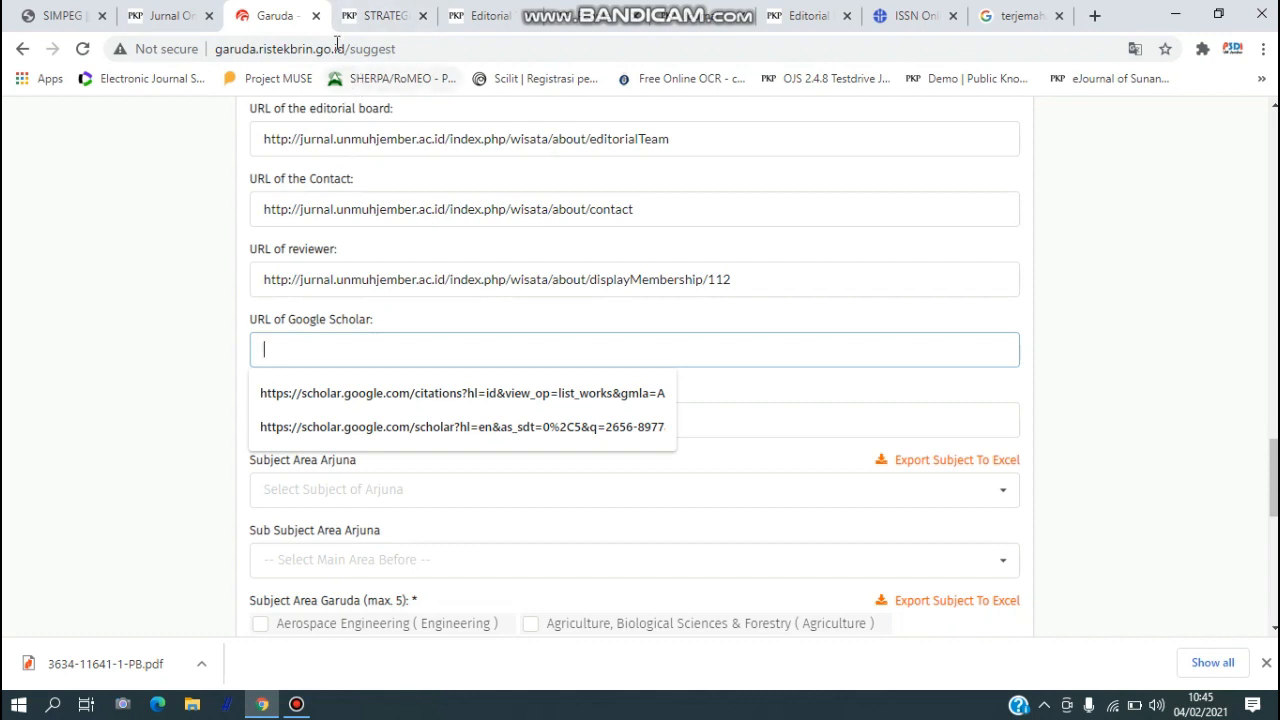
{"action": "left_click", "coordinate": [367, 15]}
{"action": "left_click", "coordinate": [277, 15]}
{"action": "left_click", "coordinate": [390, 15]}
{"action": "scroll", "coordinate": [1010, 505], "scroll_direction": "down", "scroll_amount": 5}
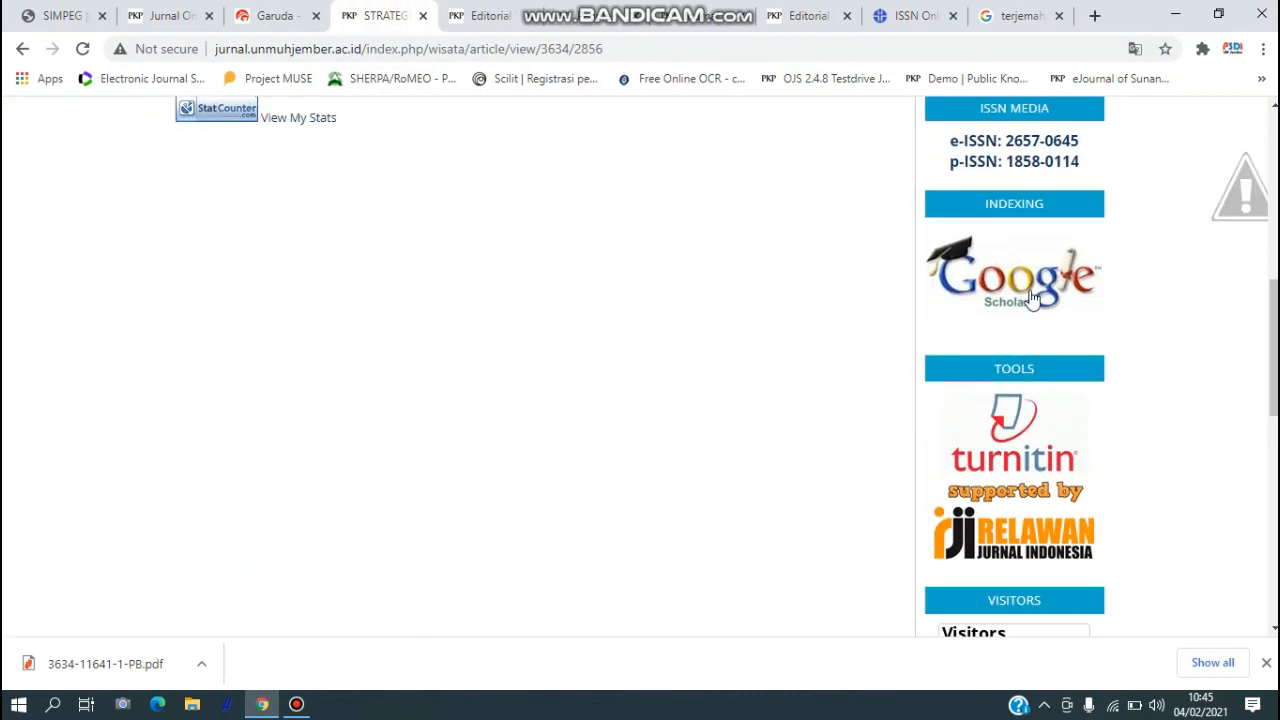
{"action": "right_click", "coordinate": [1000, 298]}
{"action": "left_click", "coordinate": [1057, 302]}
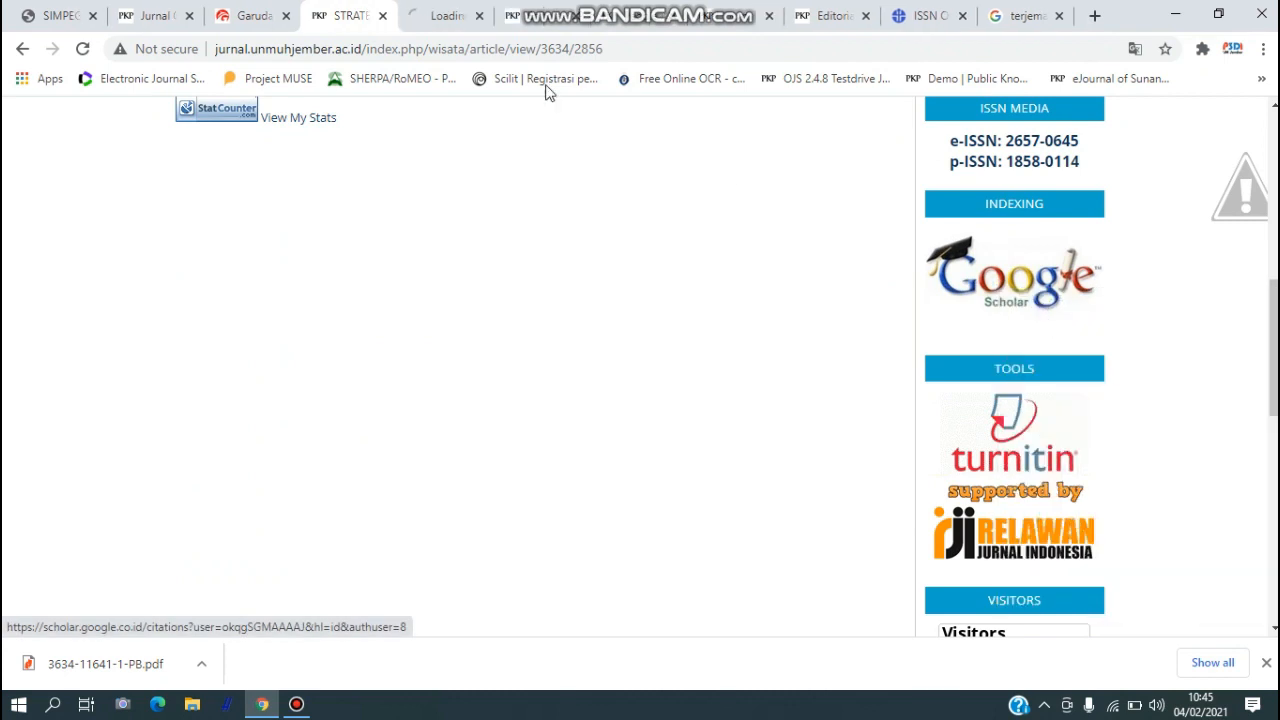
{"action": "left_click", "coordinate": [445, 15]}
Step: Copy the Google Scholar profile's address into the form's URL of Google Scholar field
{"action": "left_click", "coordinate": [593, 49]}
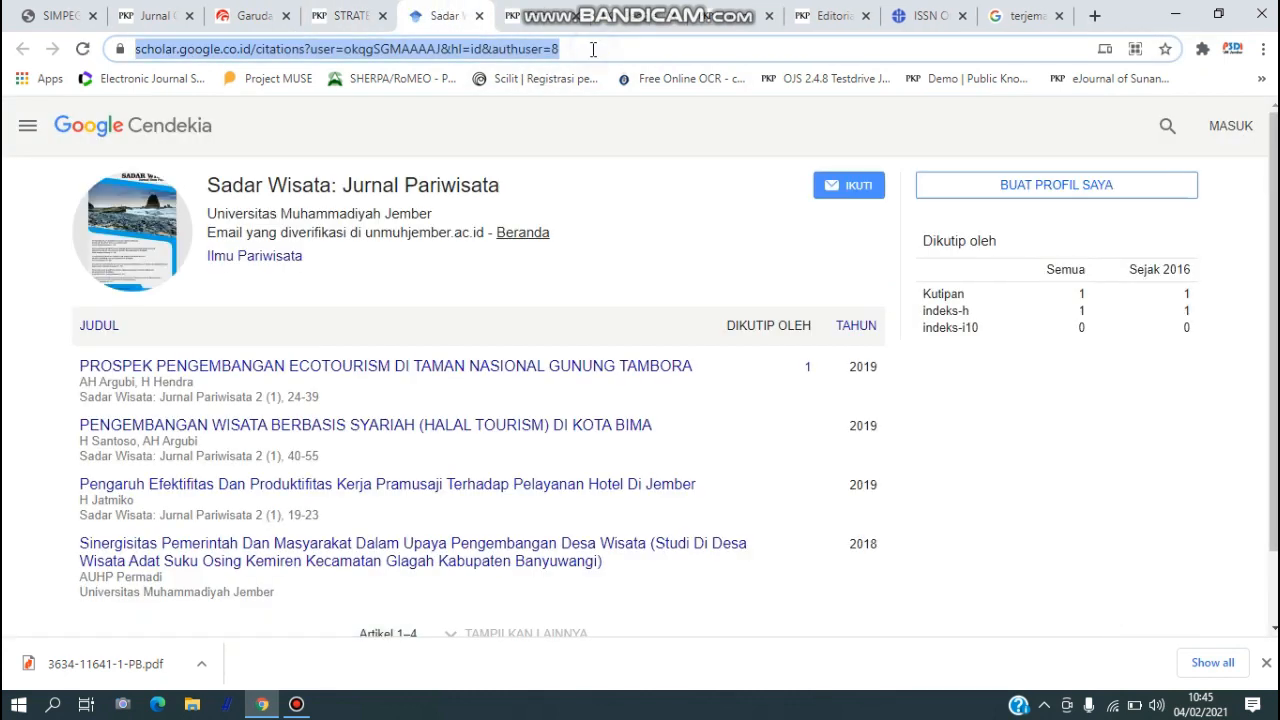
{"action": "key", "text": "ctrl+c"}
{"action": "left_click", "coordinate": [250, 15]}
{"action": "left_click", "coordinate": [446, 340]}
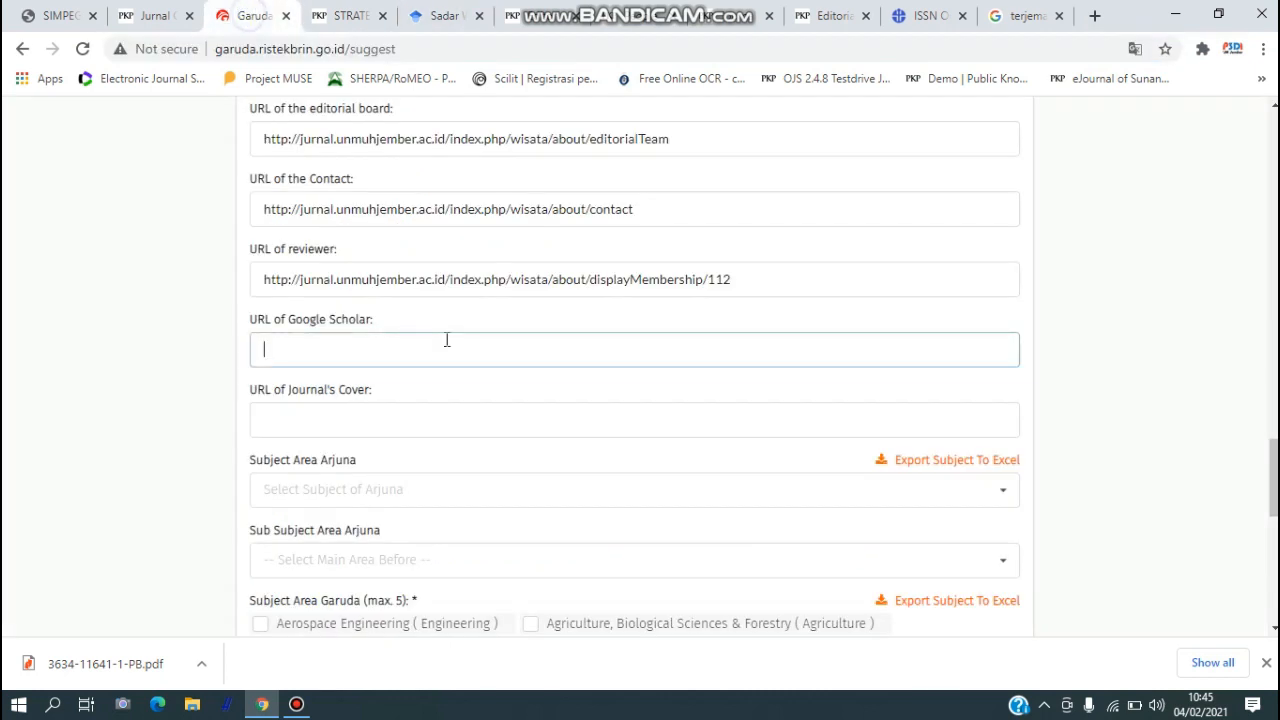
{"action": "key", "text": "ctrl+v"}
Step: Close the leftover browser tabs for the article, Google Scholar profile, Editorial Team, Reviewers and Journal Contact pages
{"action": "left_click", "coordinate": [360, 428]}
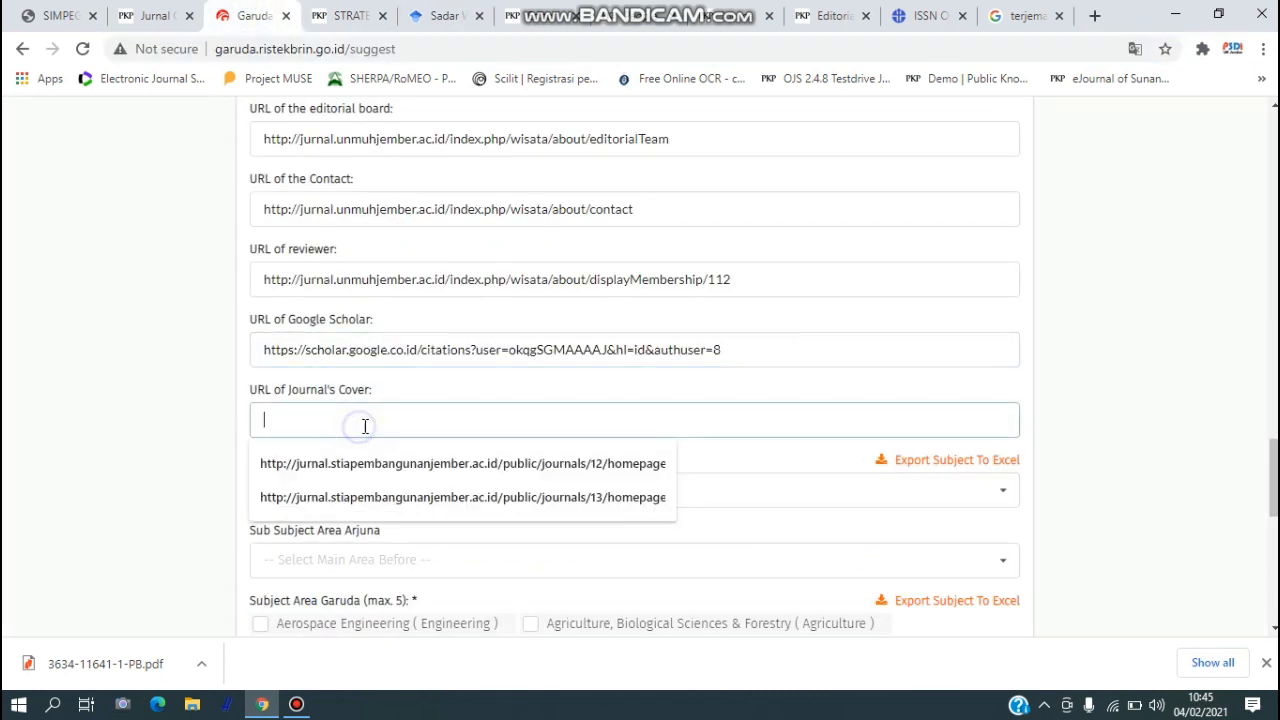
{"action": "left_click", "coordinate": [345, 15]}
{"action": "scroll", "coordinate": [597, 374], "scroll_direction": "up", "scroll_amount": 7}
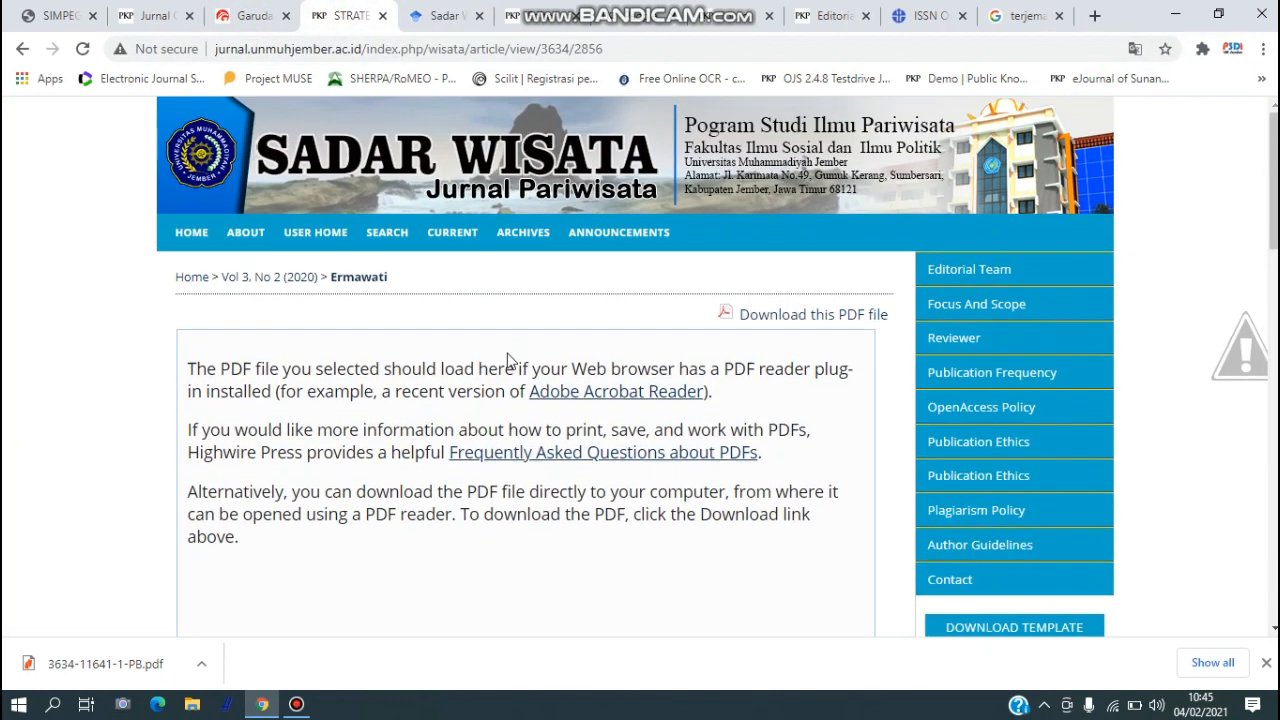
{"action": "left_click", "coordinate": [381, 16]}
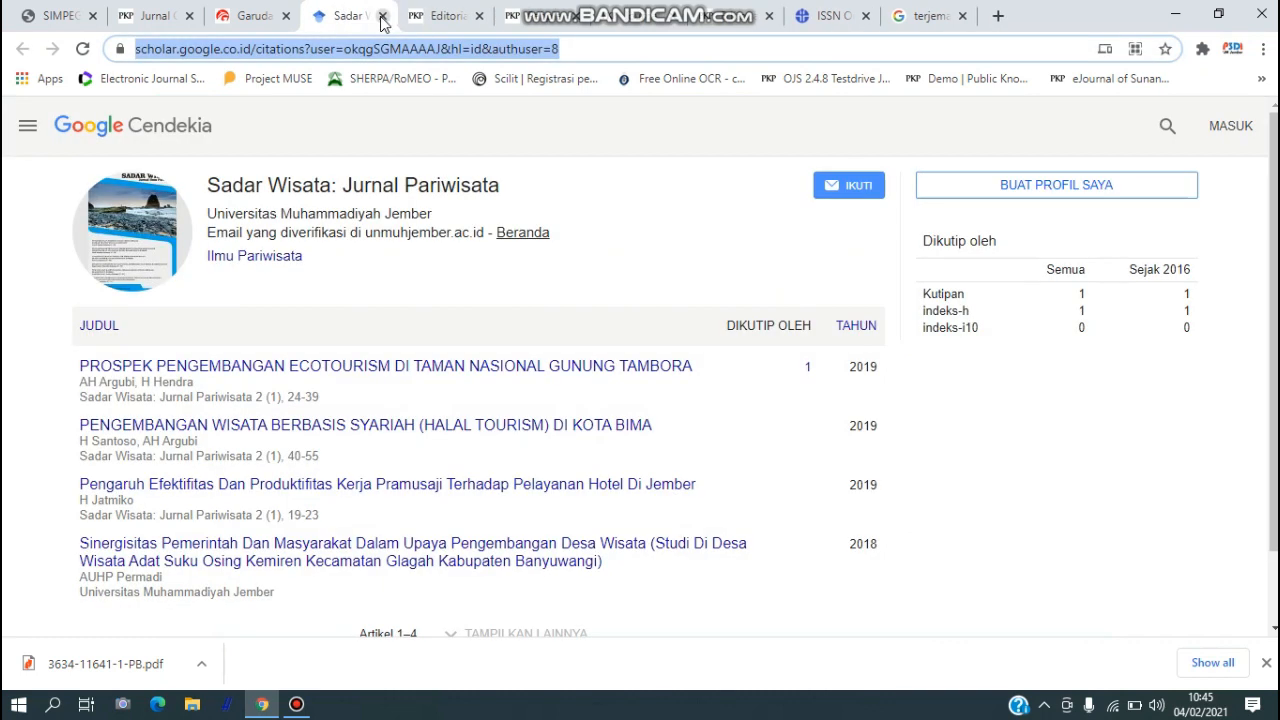
{"action": "left_click", "coordinate": [381, 16]}
{"action": "left_click", "coordinate": [447, 16]}
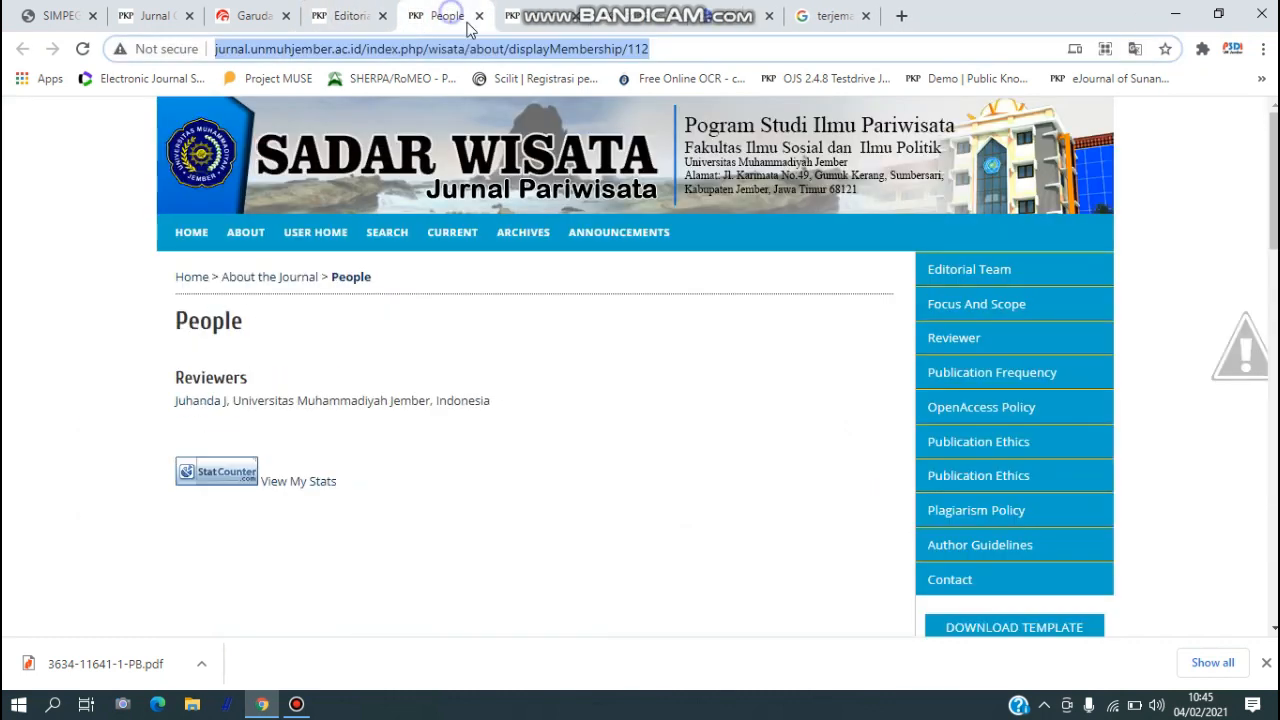
{"action": "left_click", "coordinate": [479, 16]}
{"action": "left_click", "coordinate": [479, 16]}
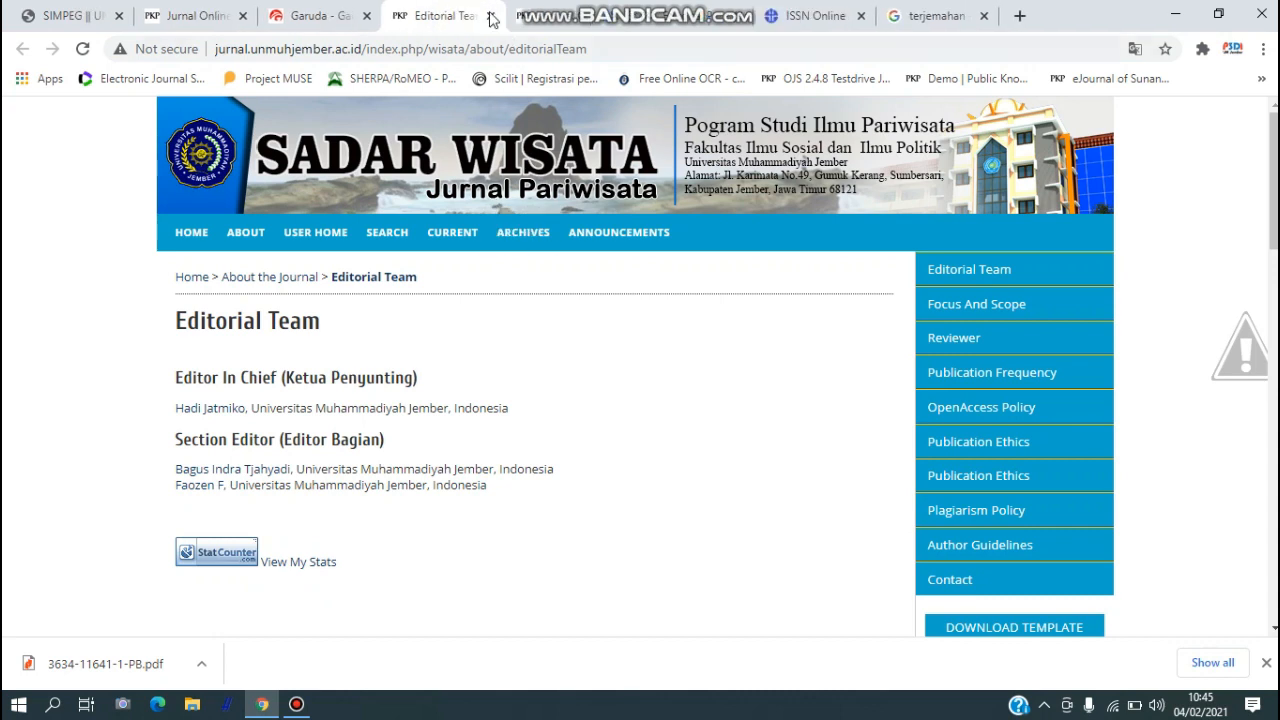
{"action": "left_click", "coordinate": [529, 18]}
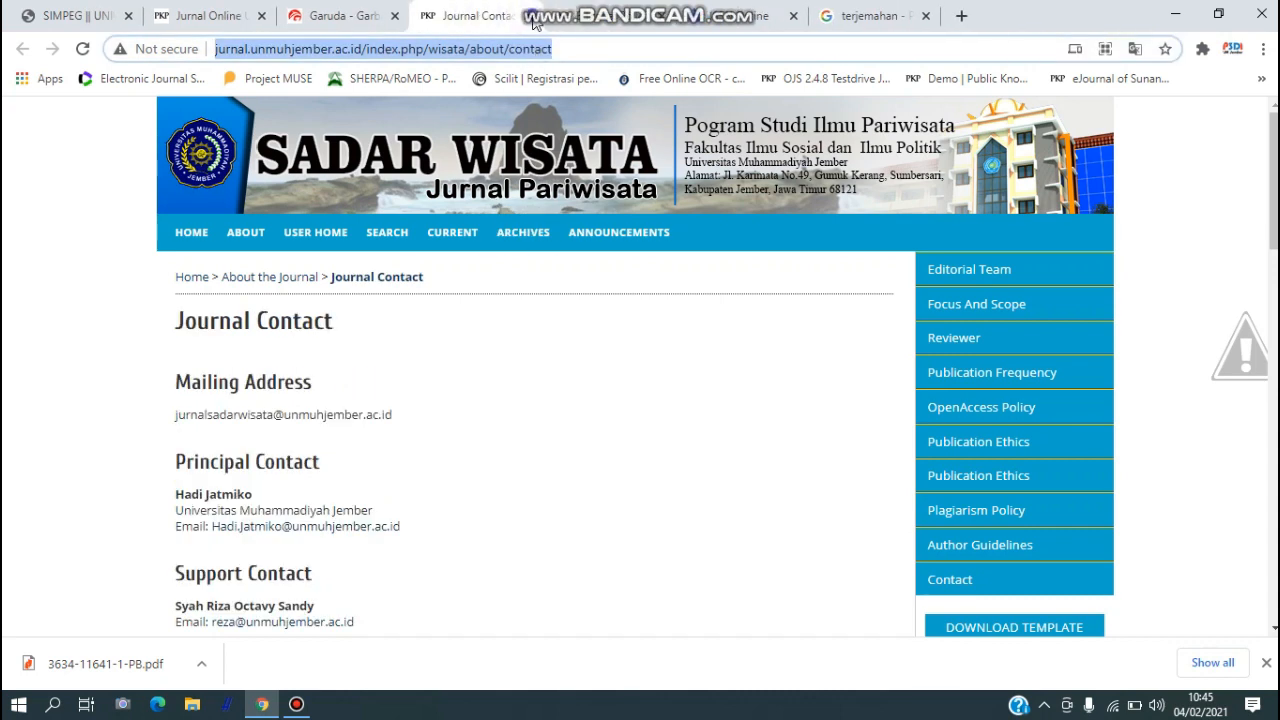
{"action": "left_click", "coordinate": [533, 22]}
Step: Go to the Sadar Wisata journal's home page and open its cover image in a new browser tab
{"action": "scroll", "coordinate": [394, 177], "scroll_direction": "up", "scroll_amount": 3}
{"action": "left_click", "coordinate": [196, 239]}
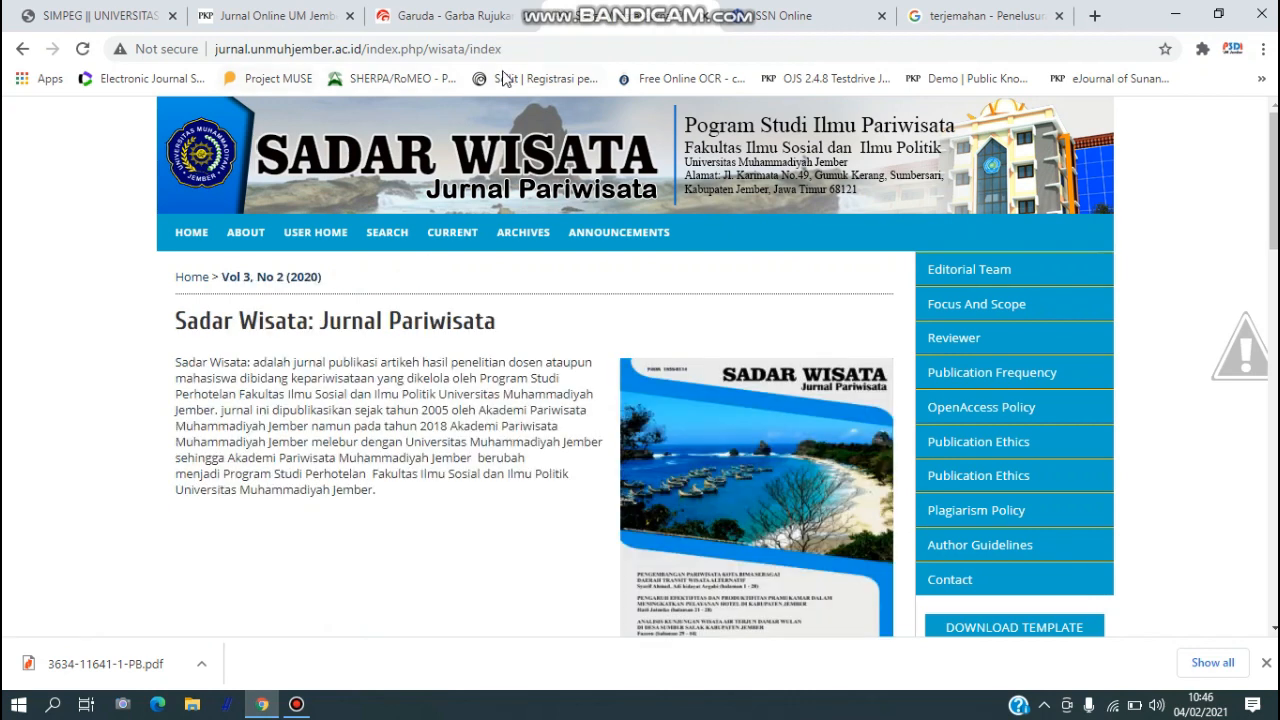
{"action": "scroll", "coordinate": [621, 404], "scroll_direction": "down", "scroll_amount": 4}
{"action": "scroll", "coordinate": [368, 281], "scroll_direction": "up", "scroll_amount": 3}
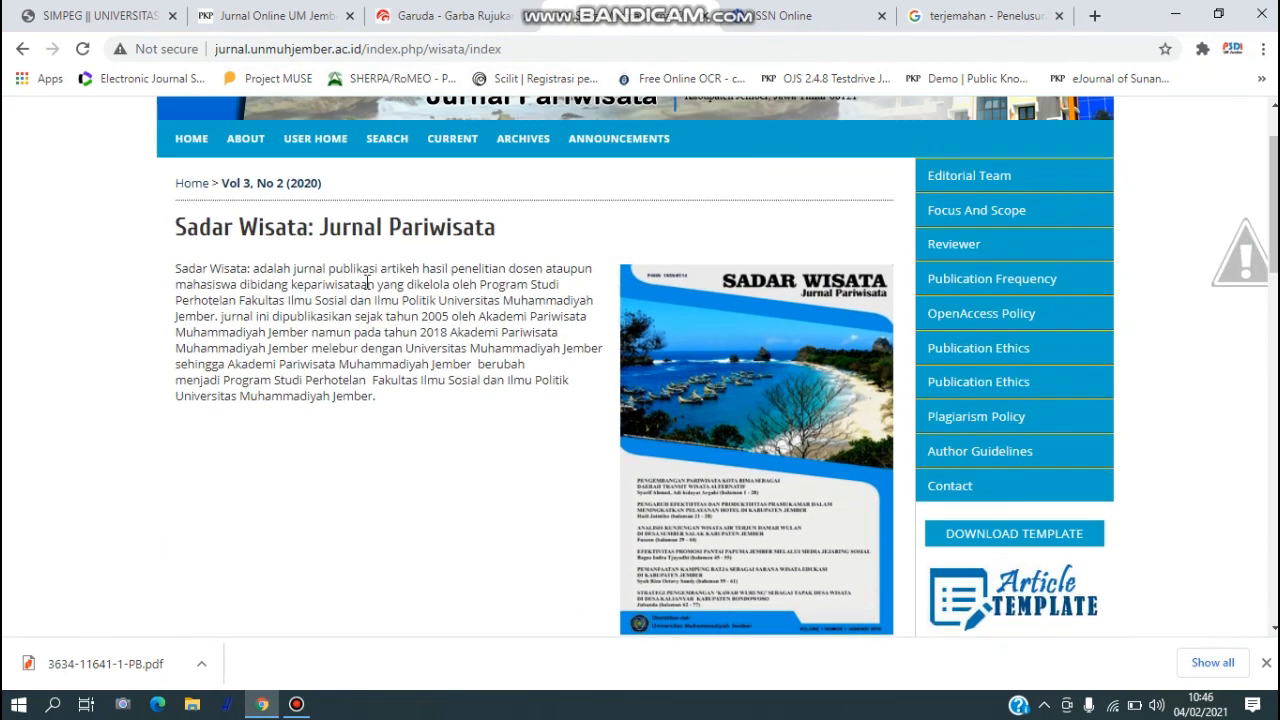
{"action": "right_click", "coordinate": [726, 365]}
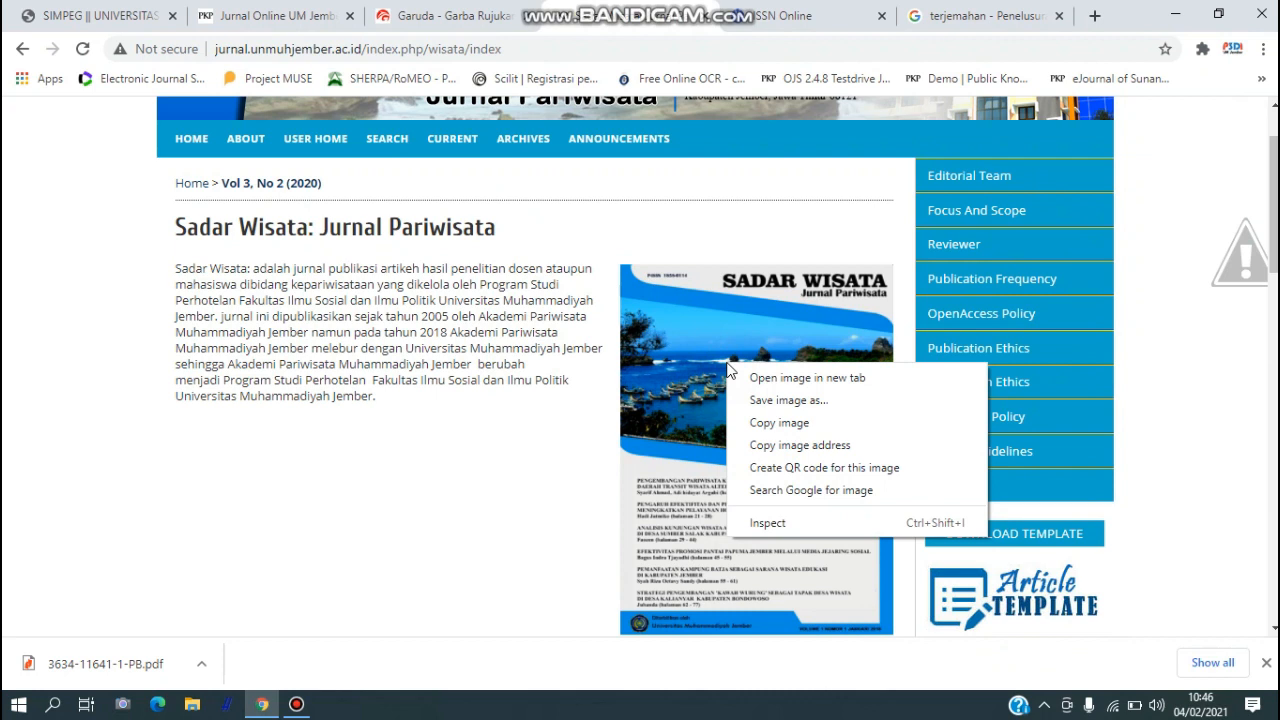
{"action": "left_click", "coordinate": [782, 378]}
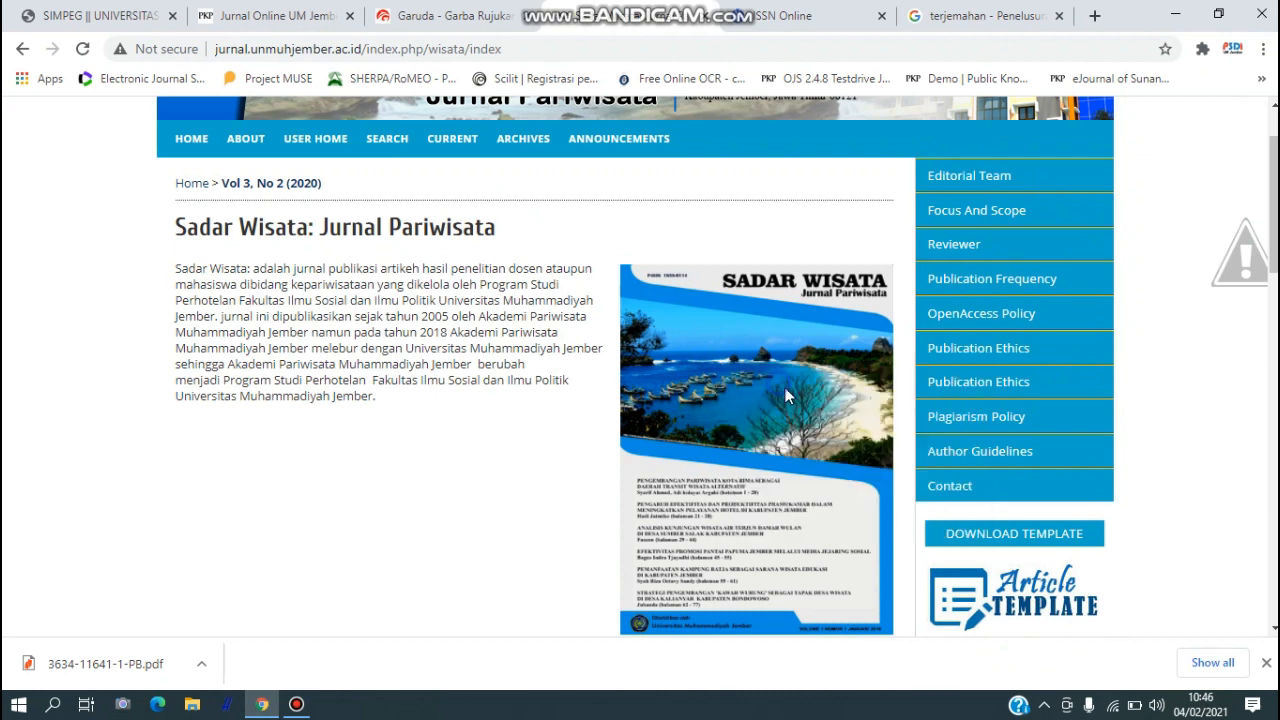
{"action": "left_click", "coordinate": [695, 18]}
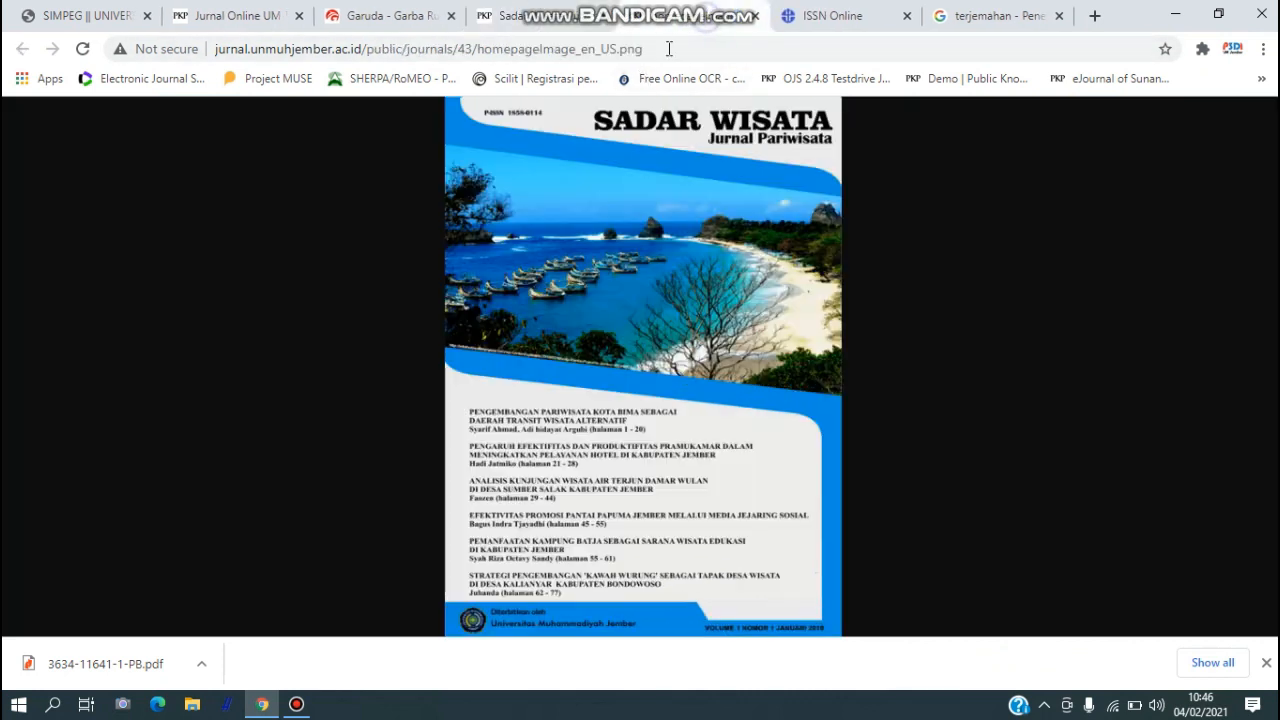
Step: Copy the cover image's address, ending in public/journals/43/homepageImage_en_US.png, into the form's URL of Journal's Cover field
{"action": "left_click", "coordinate": [669, 48]}
{"action": "left_click", "coordinate": [403, 18]}
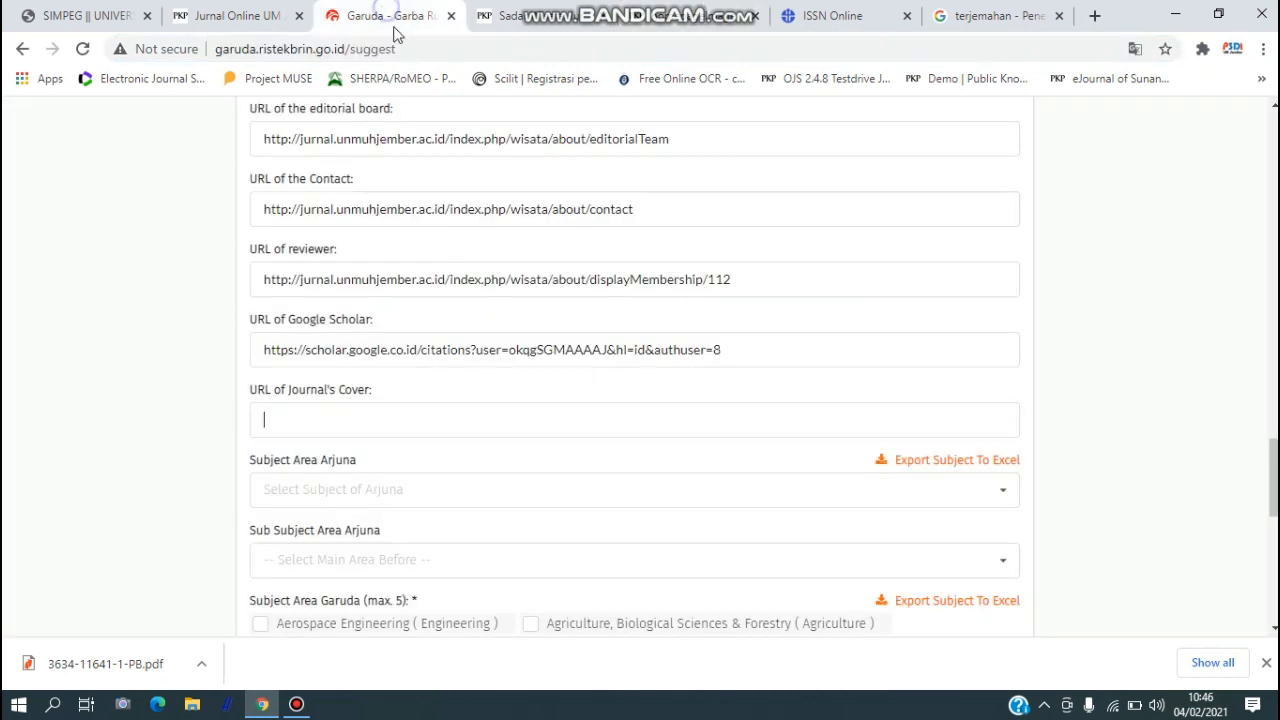
{"action": "key", "text": "ctrl+v"}
Step: Set the Subject Area Arjuna to Seni dan Humaniora
{"action": "scroll", "coordinate": [458, 430], "scroll_direction": "down", "scroll_amount": 1}
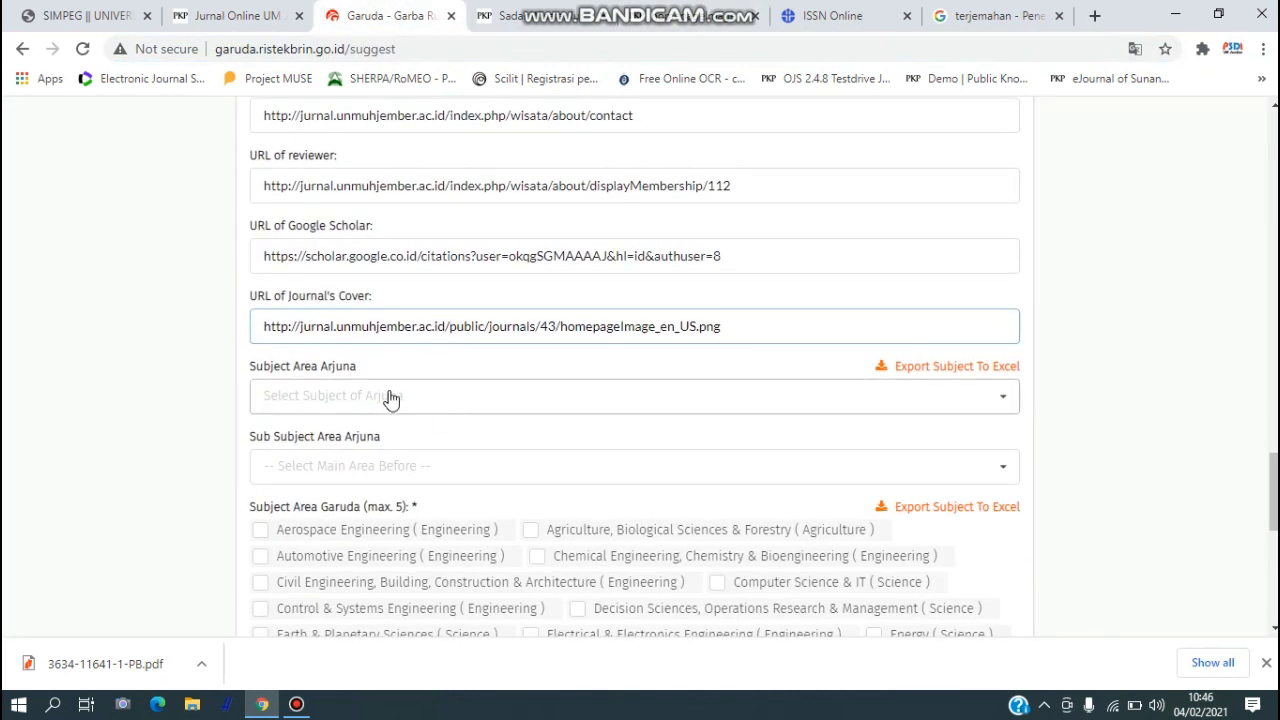
{"action": "left_click", "coordinate": [383, 395]}
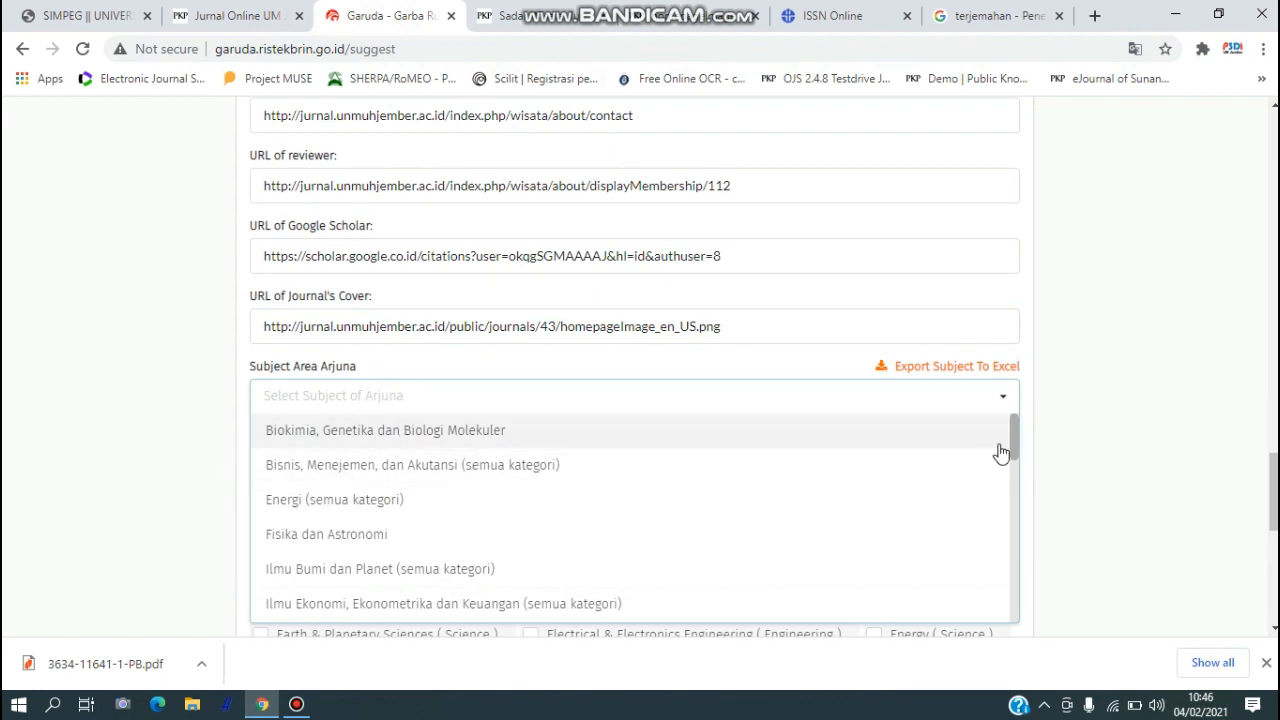
{"action": "left_click_drag", "start_coordinate": [1014, 437], "coordinate": [1005, 605]}
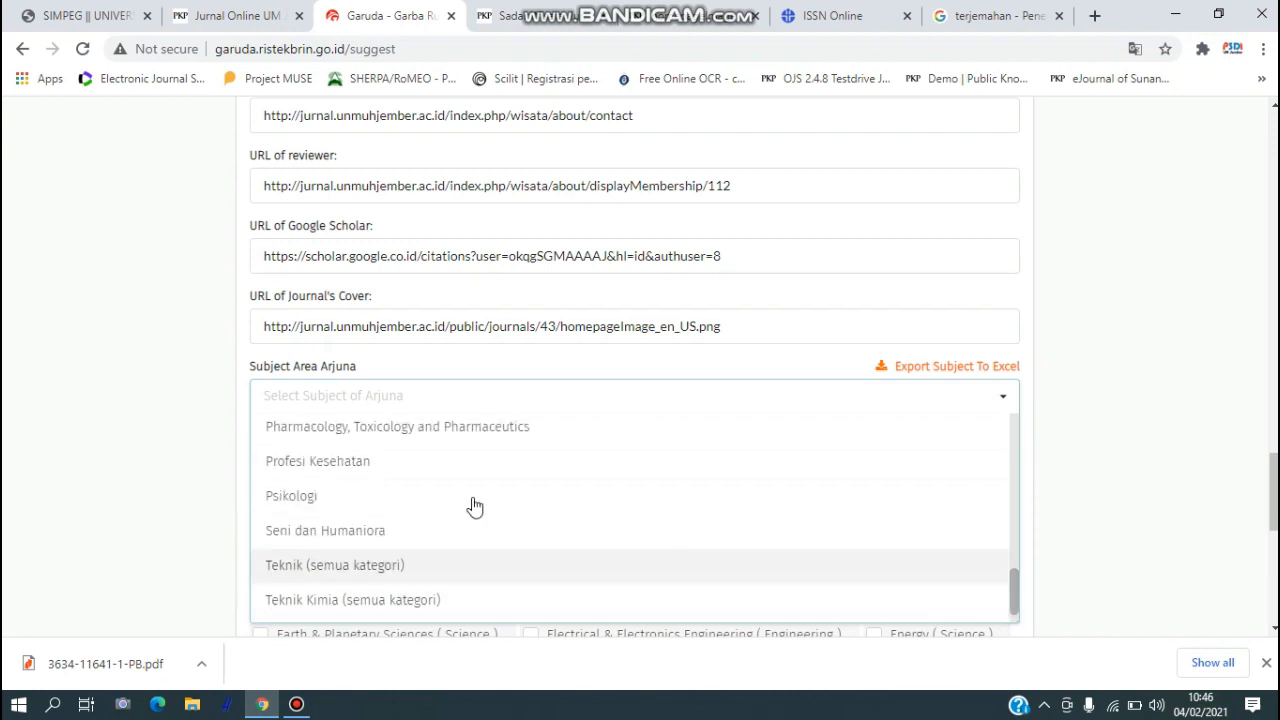
{"action": "left_click", "coordinate": [338, 531]}
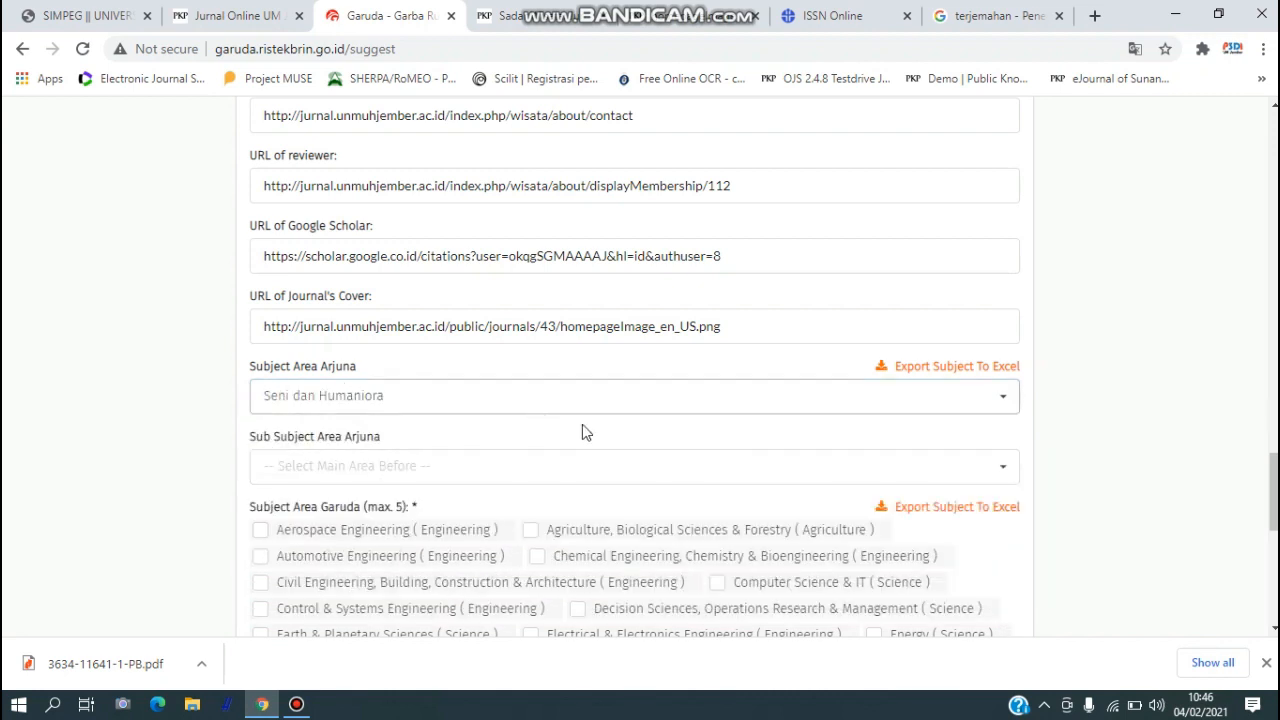
Step: Set the Sub Subject Area Arjuna to Seni dan Humaniora (Lain-Lain)
{"action": "left_click", "coordinate": [491, 481]}
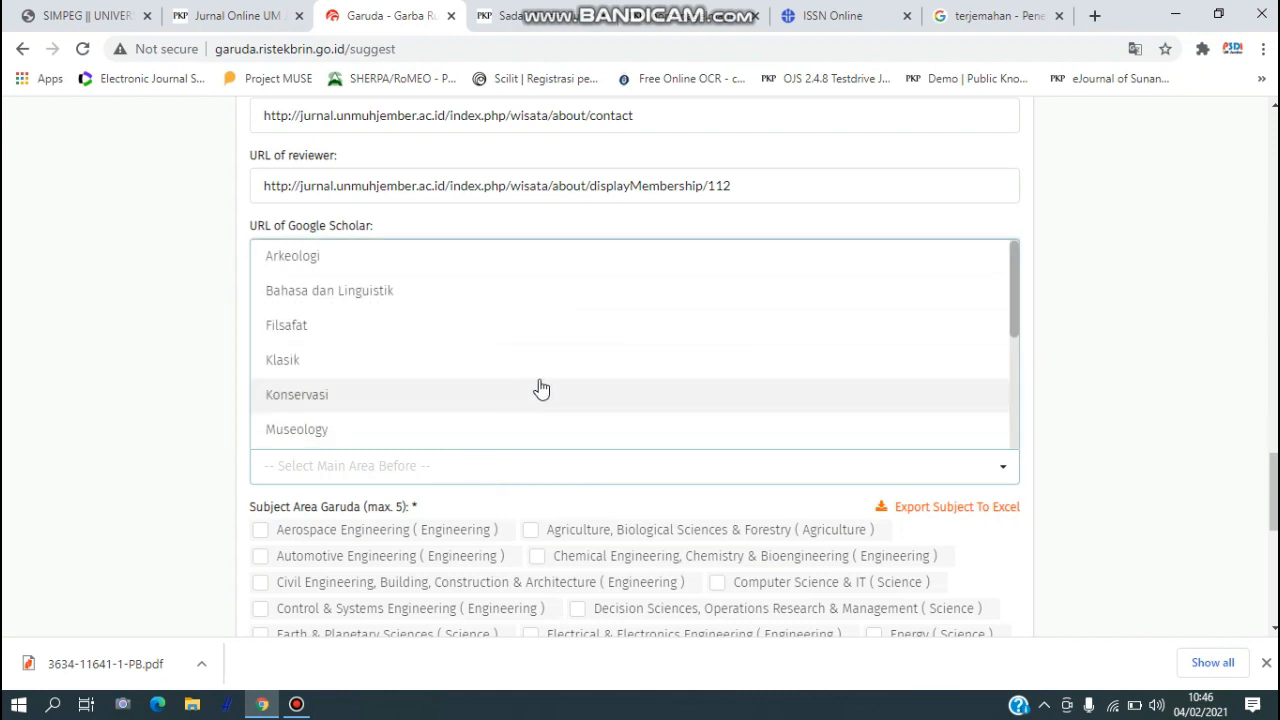
{"action": "left_click_drag", "start_coordinate": [1017, 288], "coordinate": [1061, 416]}
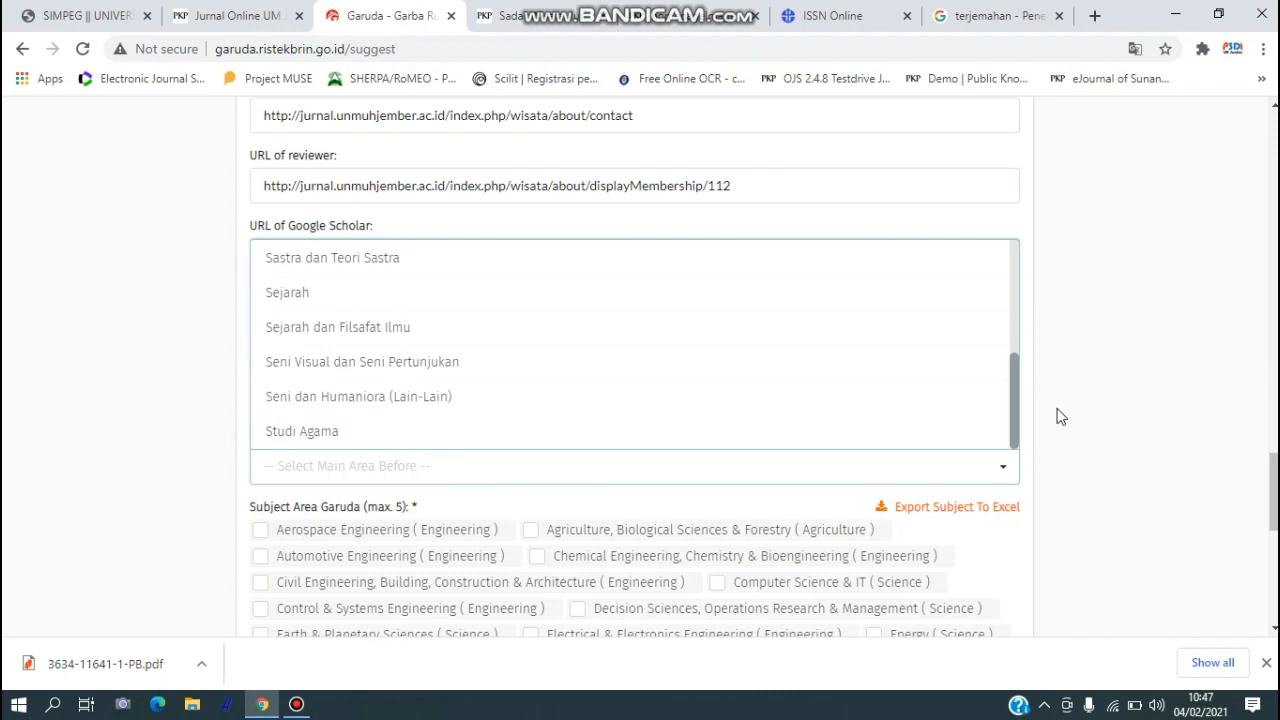
{"action": "scroll", "coordinate": [680, 391], "scroll_direction": "up", "scroll_amount": 5}
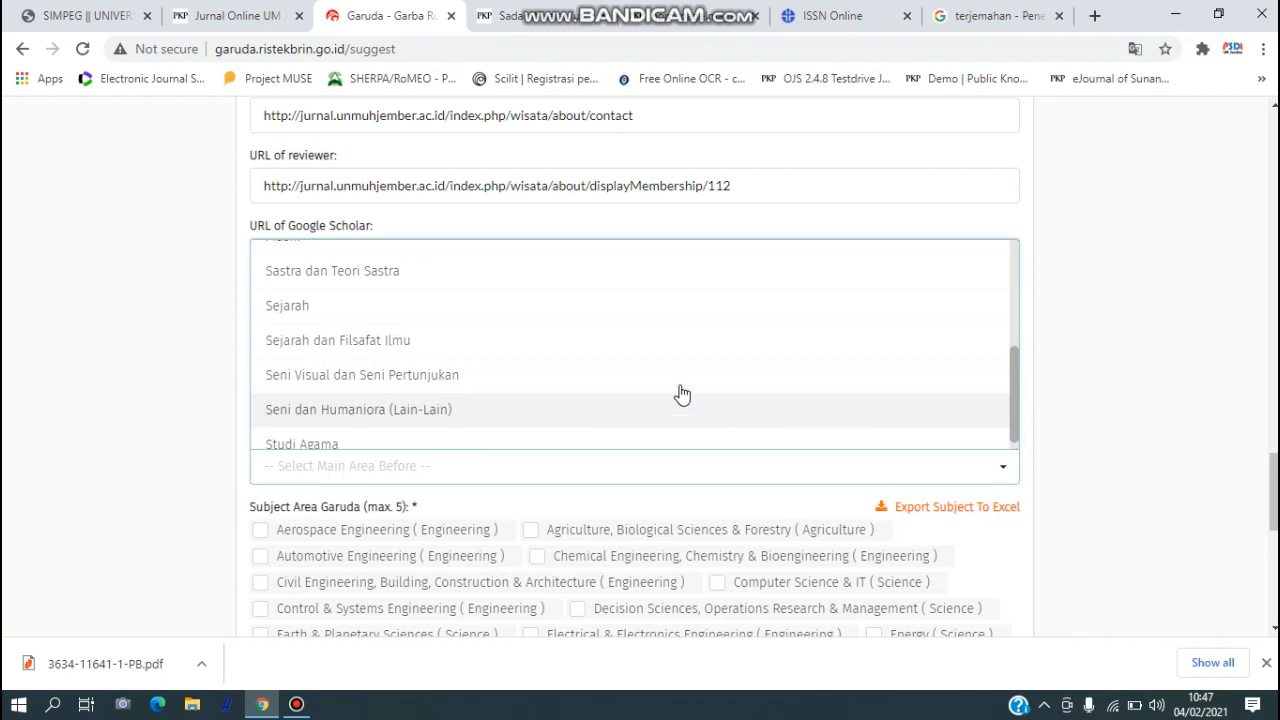
{"action": "scroll", "coordinate": [678, 394], "scroll_direction": "up", "scroll_amount": 1}
{"action": "scroll", "coordinate": [415, 447], "scroll_direction": "down", "scroll_amount": 1}
{"action": "scroll", "coordinate": [417, 445], "scroll_direction": "up", "scroll_amount": 1}
{"action": "scroll", "coordinate": [415, 446], "scroll_direction": "down", "scroll_amount": 1}
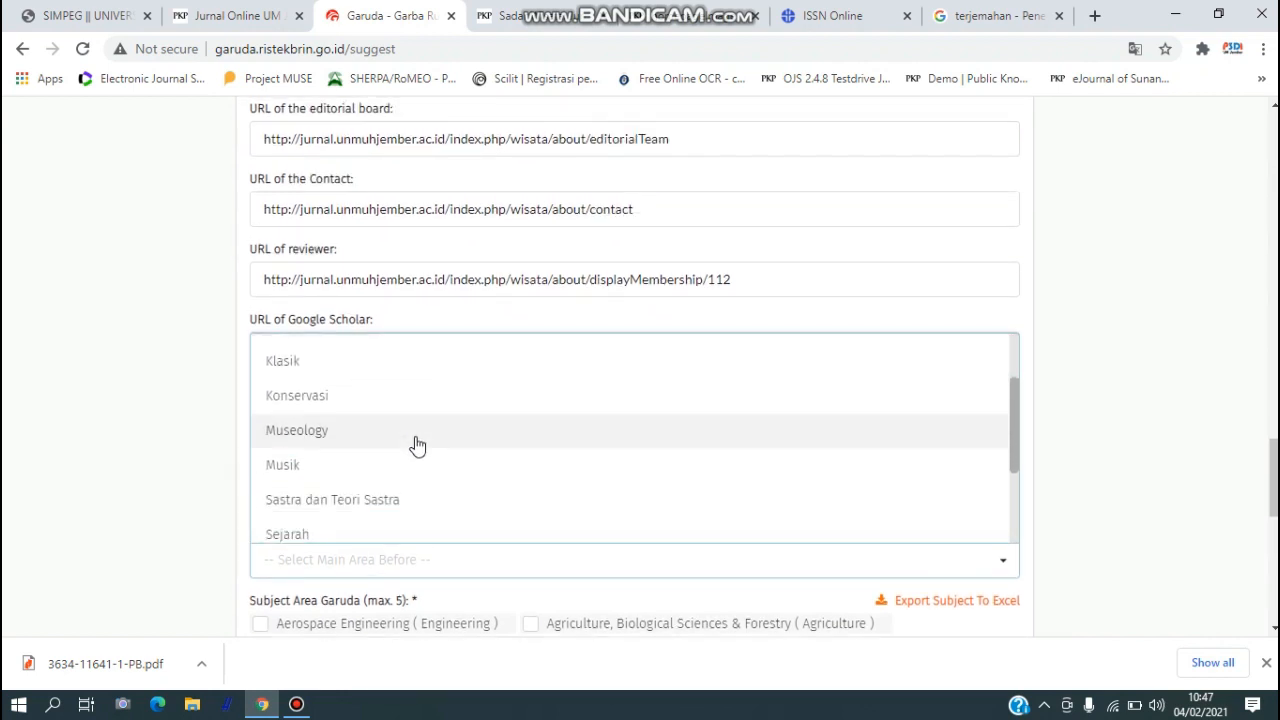
{"action": "scroll", "coordinate": [415, 446], "scroll_direction": "down", "scroll_amount": 1}
{"action": "scroll", "coordinate": [414, 446], "scroll_direction": "down", "scroll_amount": 1}
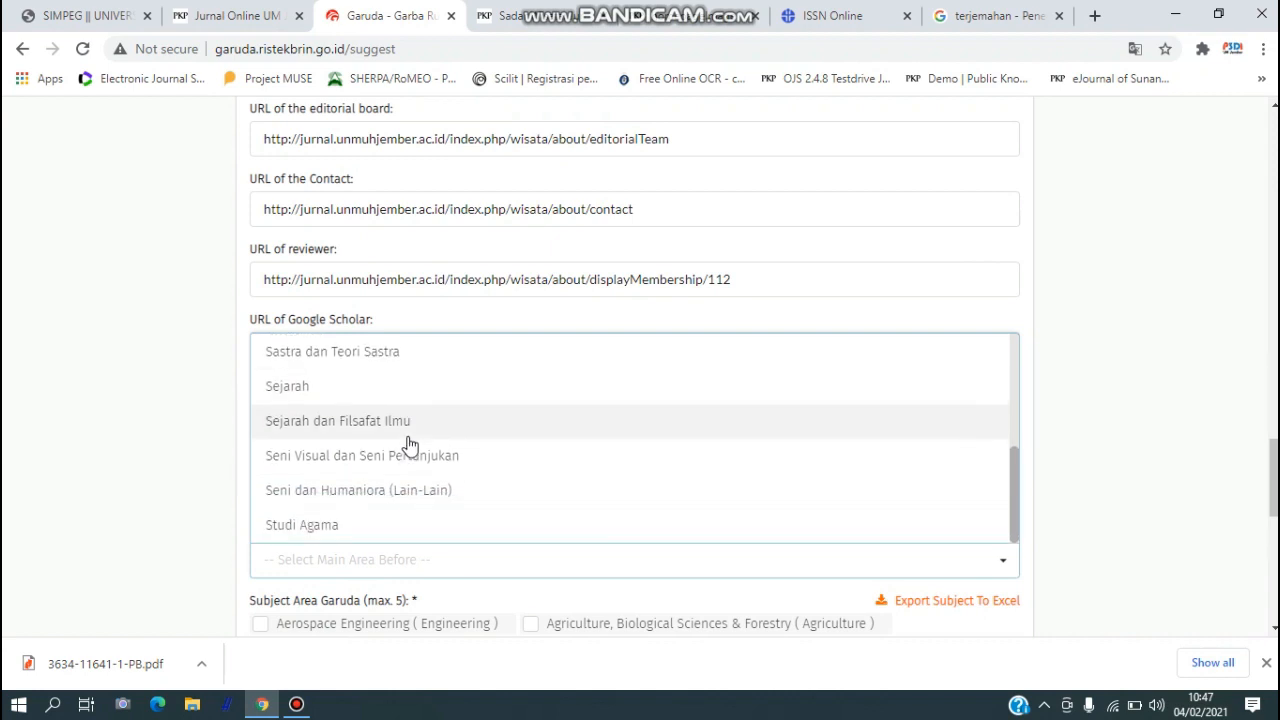
{"action": "scroll", "coordinate": [446, 448], "scroll_direction": "down", "scroll_amount": 1}
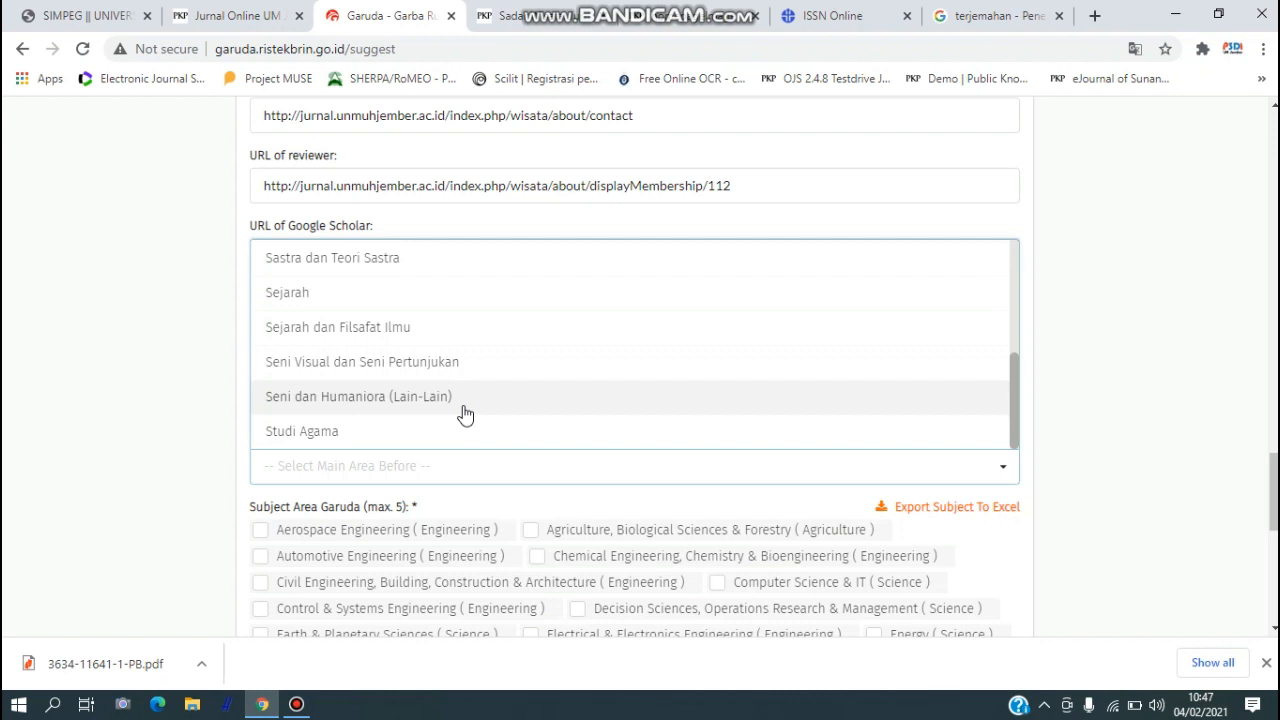
{"action": "left_click", "coordinate": [463, 410]}
Step: Tick Decision Sciences, Operations Research & Management (Science) and Humanities (Humanities) as the Subject Area Garuda
{"action": "scroll", "coordinate": [766, 466], "scroll_direction": "down", "scroll_amount": 3}
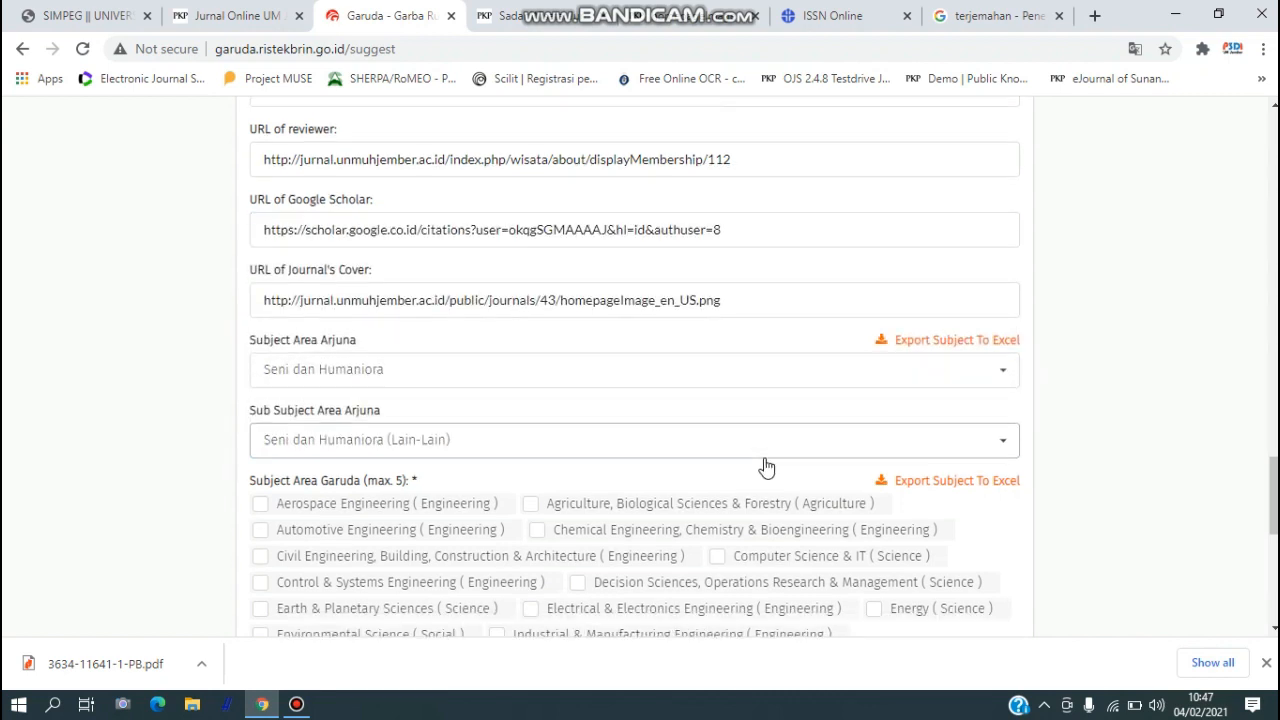
{"action": "scroll", "coordinate": [481, 350], "scroll_direction": "down", "scroll_amount": 1}
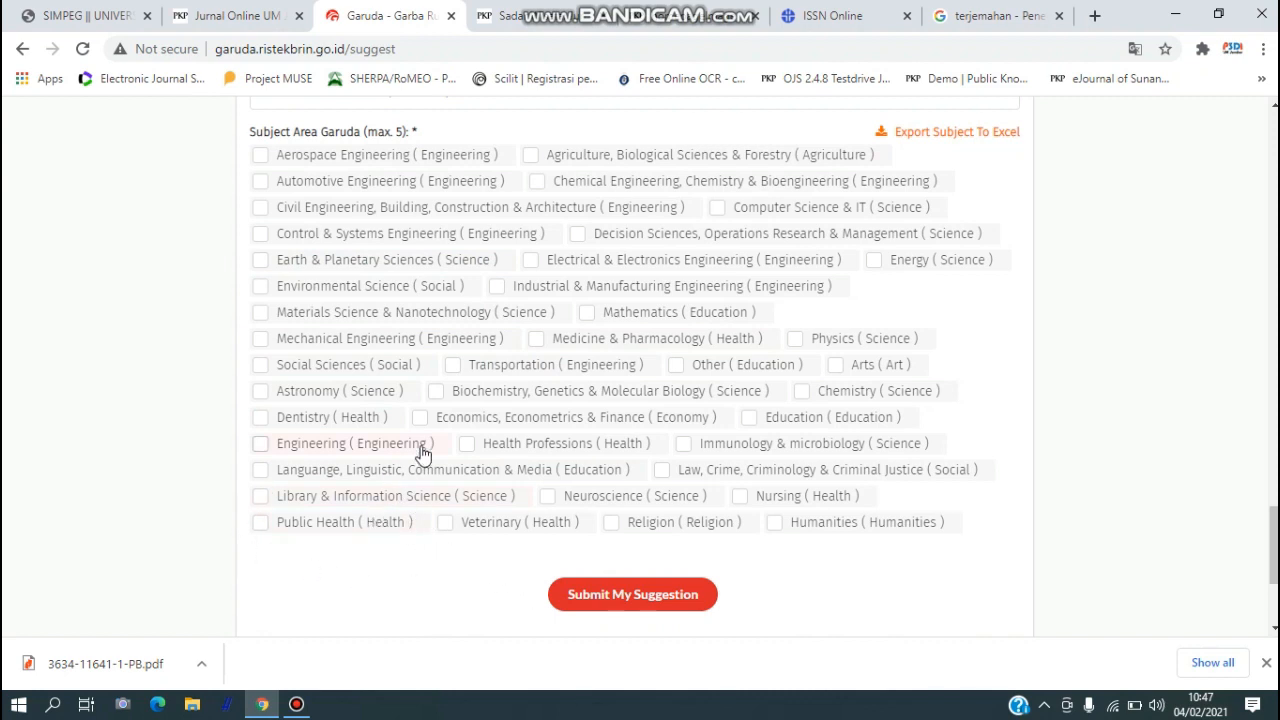
{"action": "scroll", "coordinate": [428, 447], "scroll_direction": "up", "scroll_amount": 4}
{"action": "scroll", "coordinate": [426, 443], "scroll_direction": "down", "scroll_amount": 3}
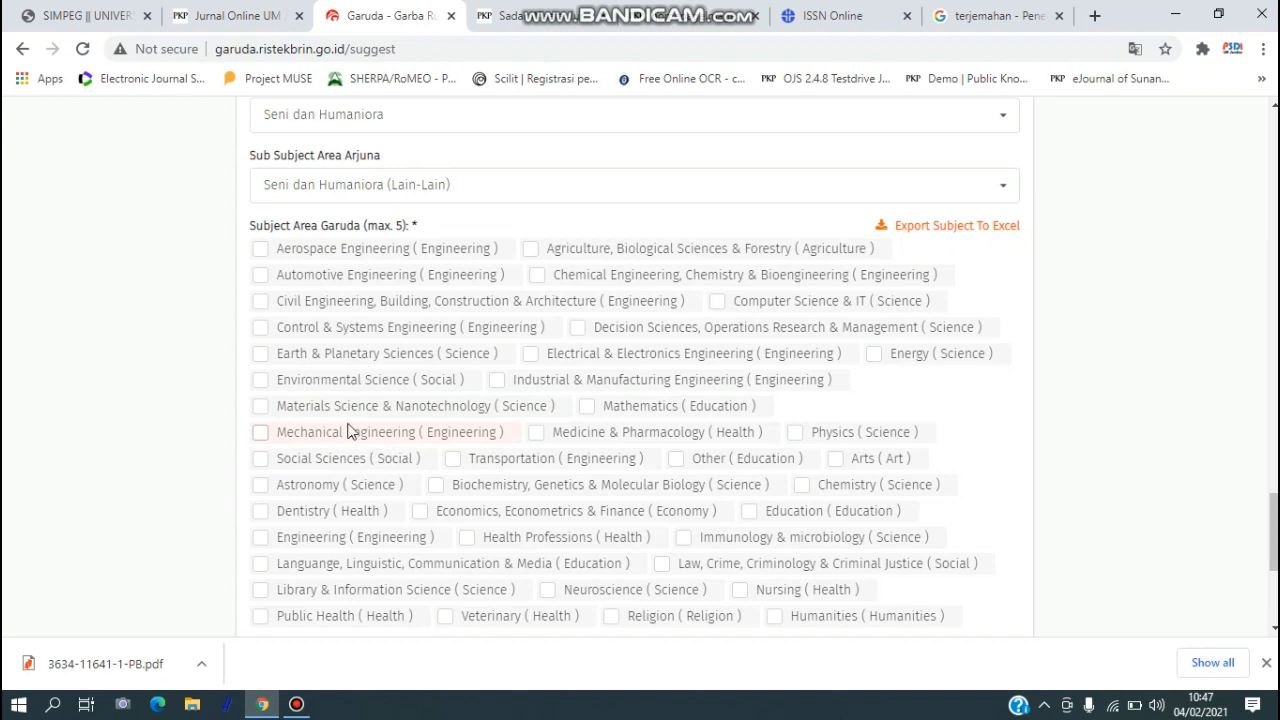
{"action": "left_click", "coordinate": [806, 333]}
{"action": "scroll", "coordinate": [650, 280], "scroll_direction": "up", "scroll_amount": 2}
{"action": "scroll", "coordinate": [750, 445], "scroll_direction": "down", "scroll_amount": 1}
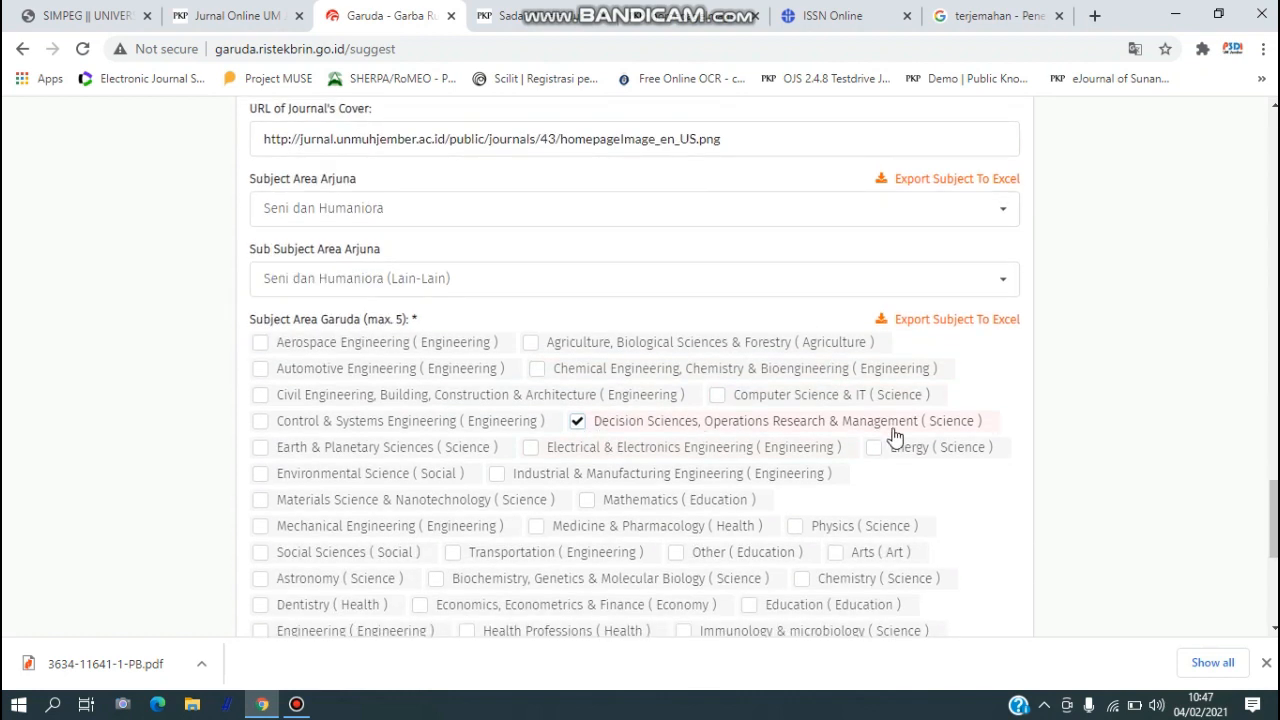
{"action": "scroll", "coordinate": [890, 437], "scroll_direction": "down", "scroll_amount": 1}
{"action": "scroll", "coordinate": [790, 462], "scroll_direction": "down", "scroll_amount": 1}
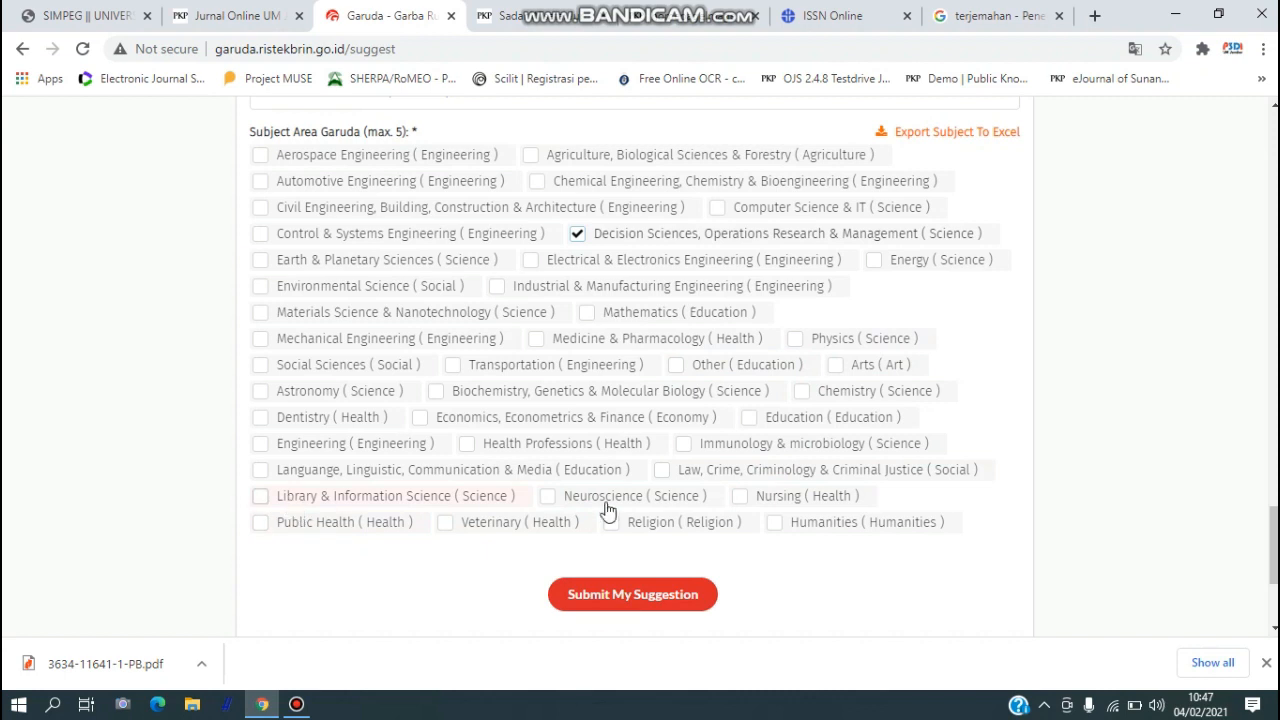
{"action": "scroll", "coordinate": [760, 520], "scroll_direction": "down", "scroll_amount": 1}
{"action": "left_click", "coordinate": [774, 430]}
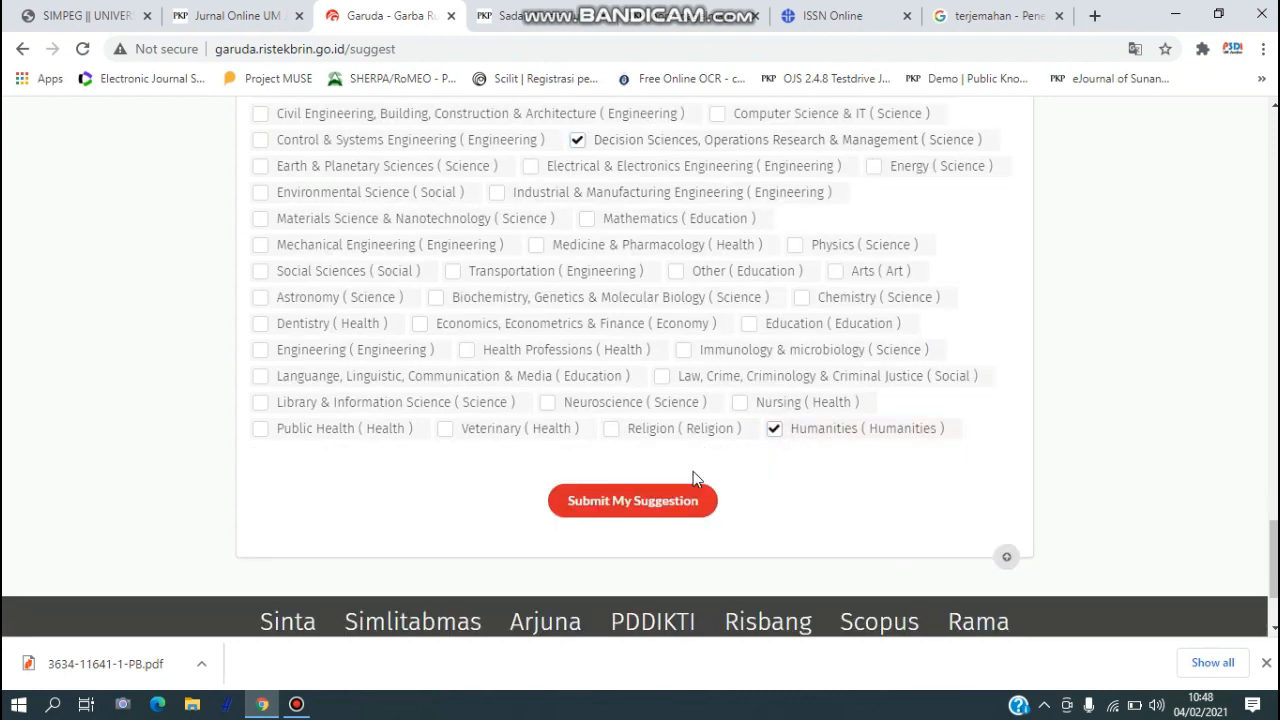
Step: Review the form's entries from the contact details and journal information through the editorial address and the aim and scope description
{"action": "scroll", "coordinate": [805, 470], "scroll_direction": "up", "scroll_amount": 12}
{"action": "scroll", "coordinate": [803, 451], "scroll_direction": "down", "scroll_amount": 3}
{"action": "scroll", "coordinate": [829, 543], "scroll_direction": "down", "scroll_amount": 8}
{"action": "scroll", "coordinate": [694, 409], "scroll_direction": "up", "scroll_amount": 11}
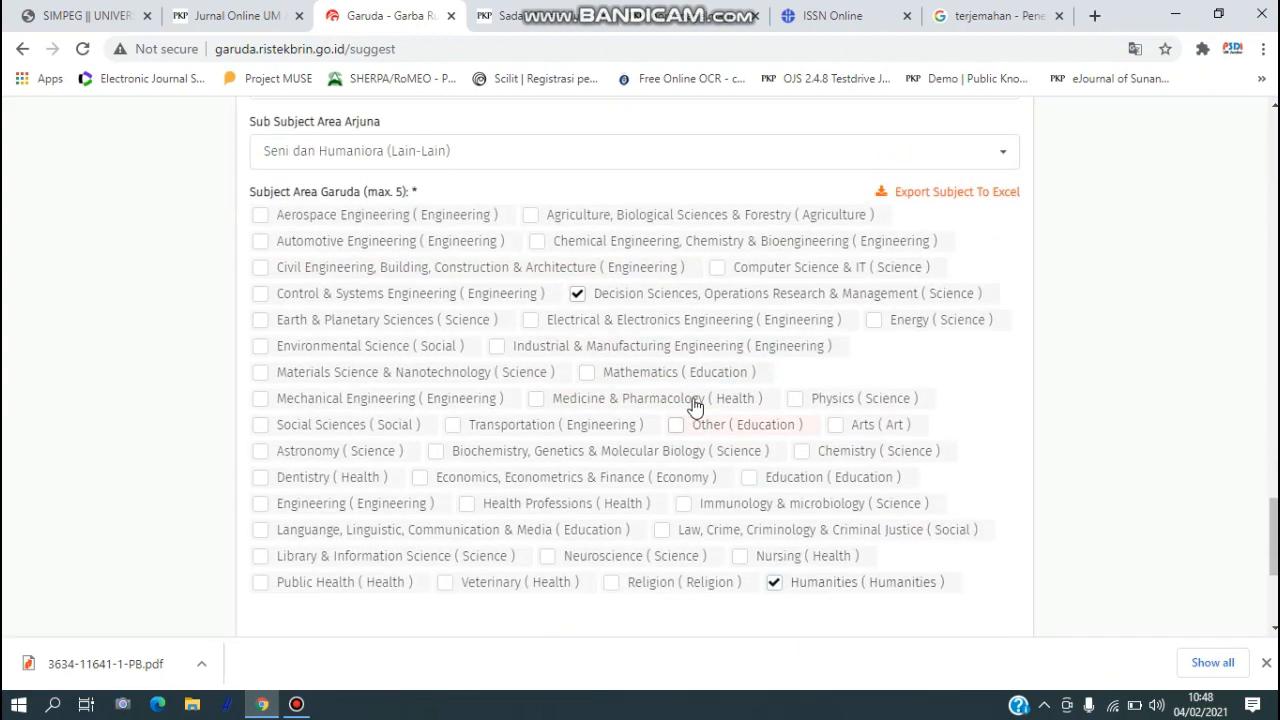
{"action": "scroll", "coordinate": [694, 398], "scroll_direction": "up", "scroll_amount": 5}
{"action": "left_click_drag", "start_coordinate": [1273, 347], "coordinate": [1276, 248]}
{"action": "left_click", "coordinate": [762, 297]}
{"action": "left_click", "coordinate": [1083, 354]}
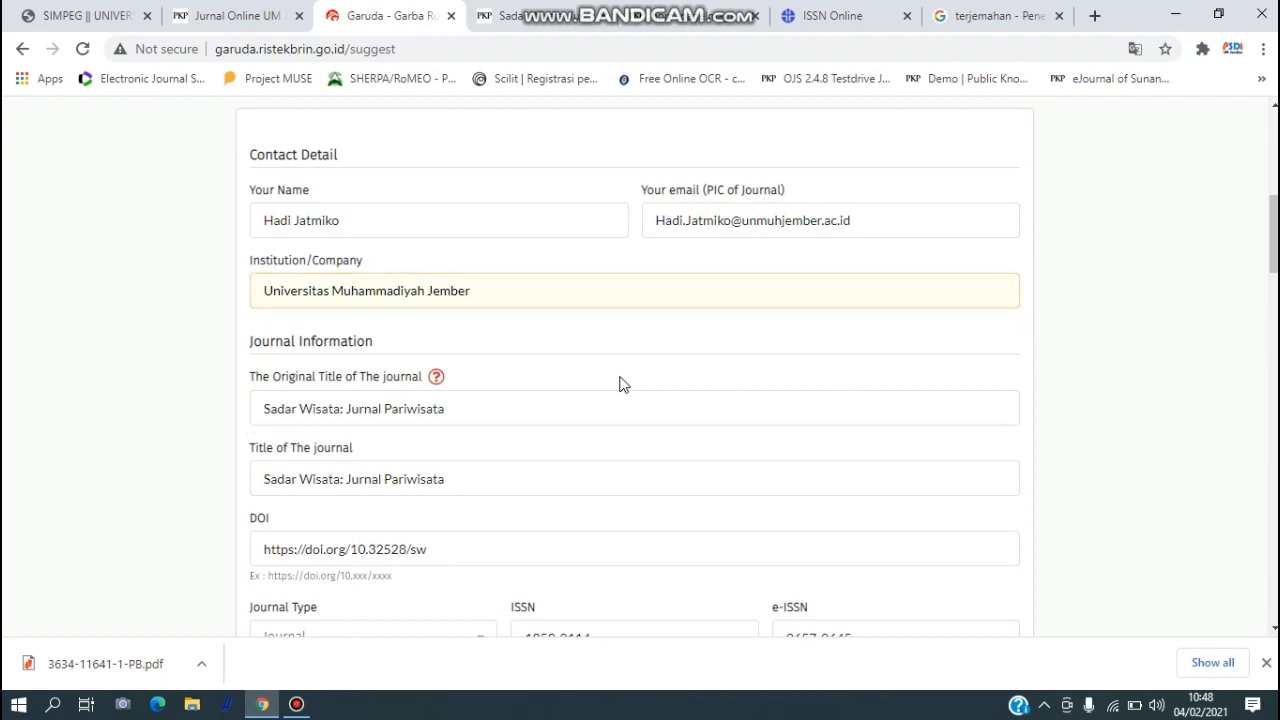
{"action": "scroll", "coordinate": [413, 264], "scroll_direction": "down", "scroll_amount": 1}
{"action": "scroll", "coordinate": [414, 251], "scroll_direction": "up", "scroll_amount": 1}
{"action": "scroll", "coordinate": [443, 294], "scroll_direction": "down", "scroll_amount": 1}
{"action": "scroll", "coordinate": [451, 302], "scroll_direction": "down", "scroll_amount": 2}
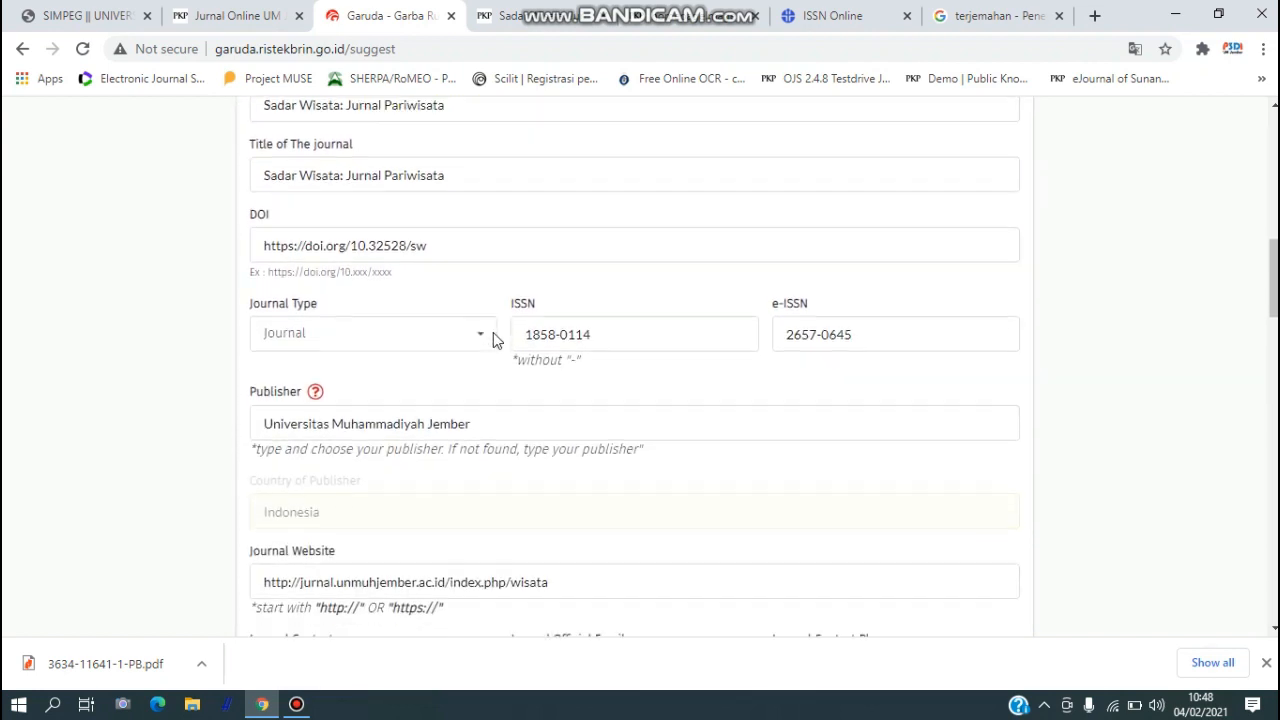
{"action": "scroll", "coordinate": [493, 332], "scroll_direction": "down", "scroll_amount": 1}
{"action": "scroll", "coordinate": [604, 330], "scroll_direction": "down", "scroll_amount": 1}
{"action": "scroll", "coordinate": [603, 329], "scroll_direction": "down", "scroll_amount": 1}
{"action": "scroll", "coordinate": [603, 322], "scroll_direction": "down", "scroll_amount": 1}
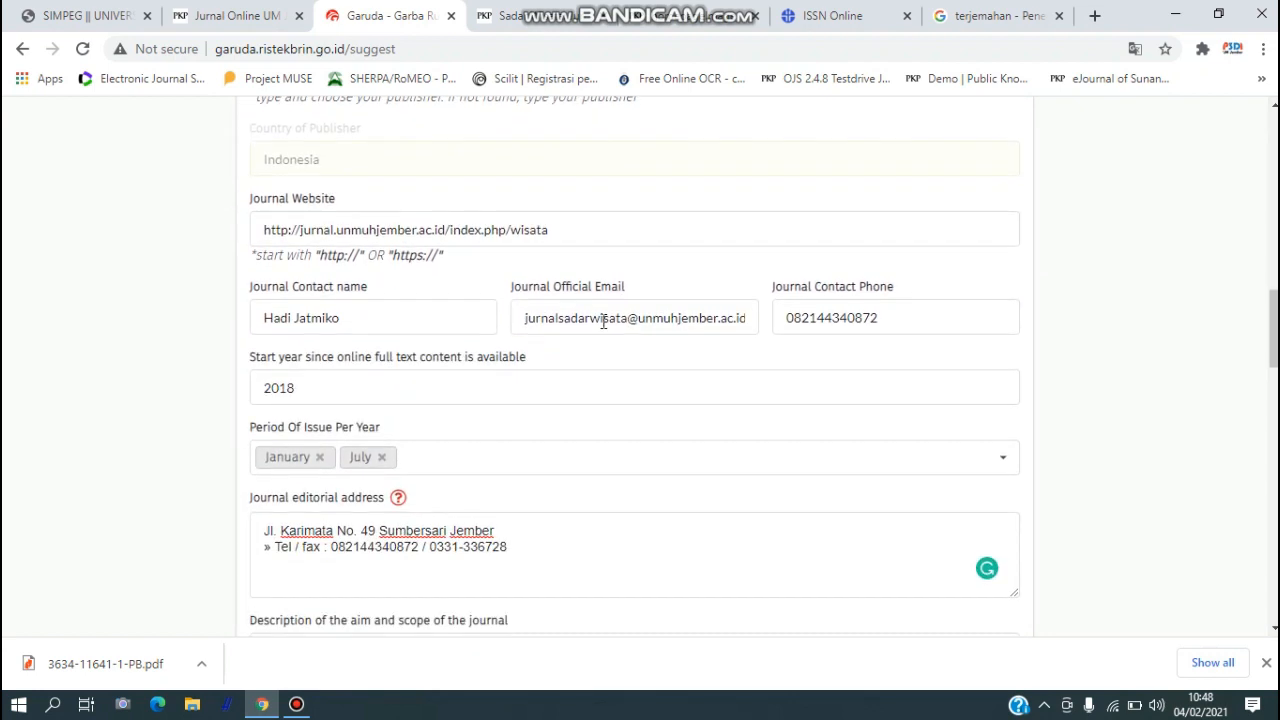
{"action": "scroll", "coordinate": [603, 322], "scroll_direction": "down", "scroll_amount": 2}
{"action": "scroll", "coordinate": [600, 329], "scroll_direction": "up", "scroll_amount": 1}
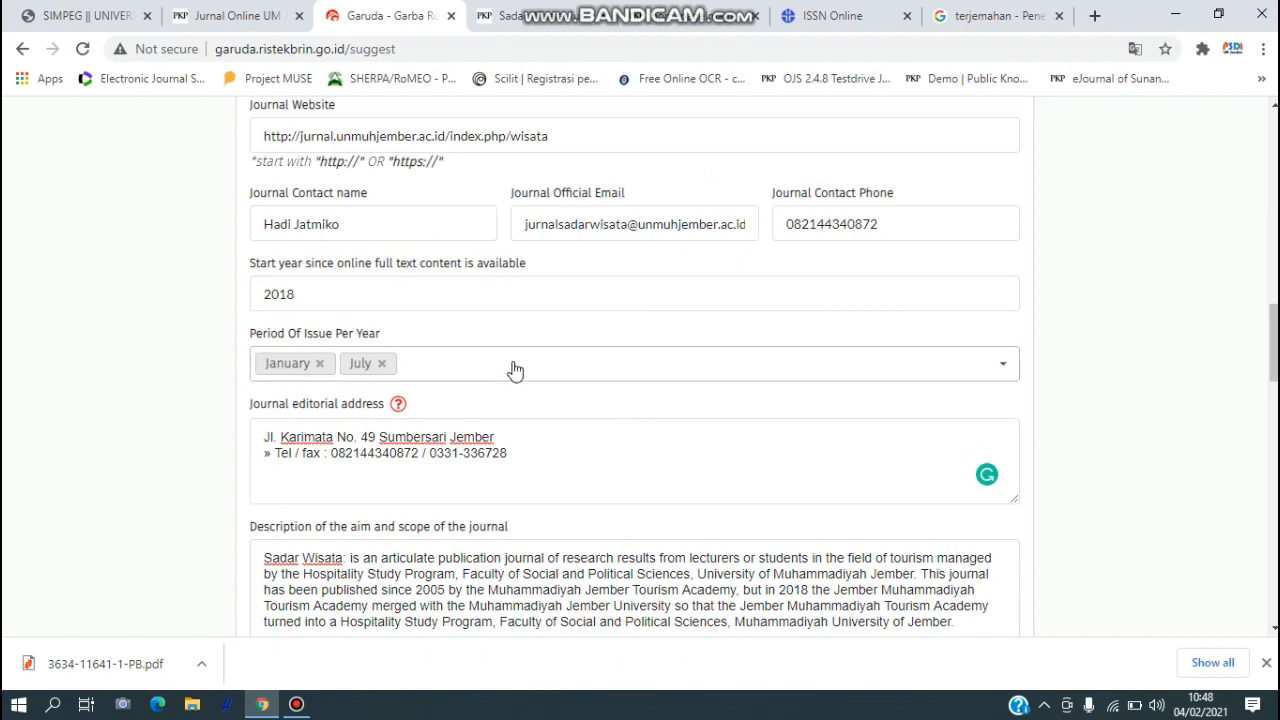
{"action": "scroll", "coordinate": [514, 366], "scroll_direction": "down", "scroll_amount": 1}
{"action": "scroll", "coordinate": [514, 362], "scroll_direction": "down", "scroll_amount": 1}
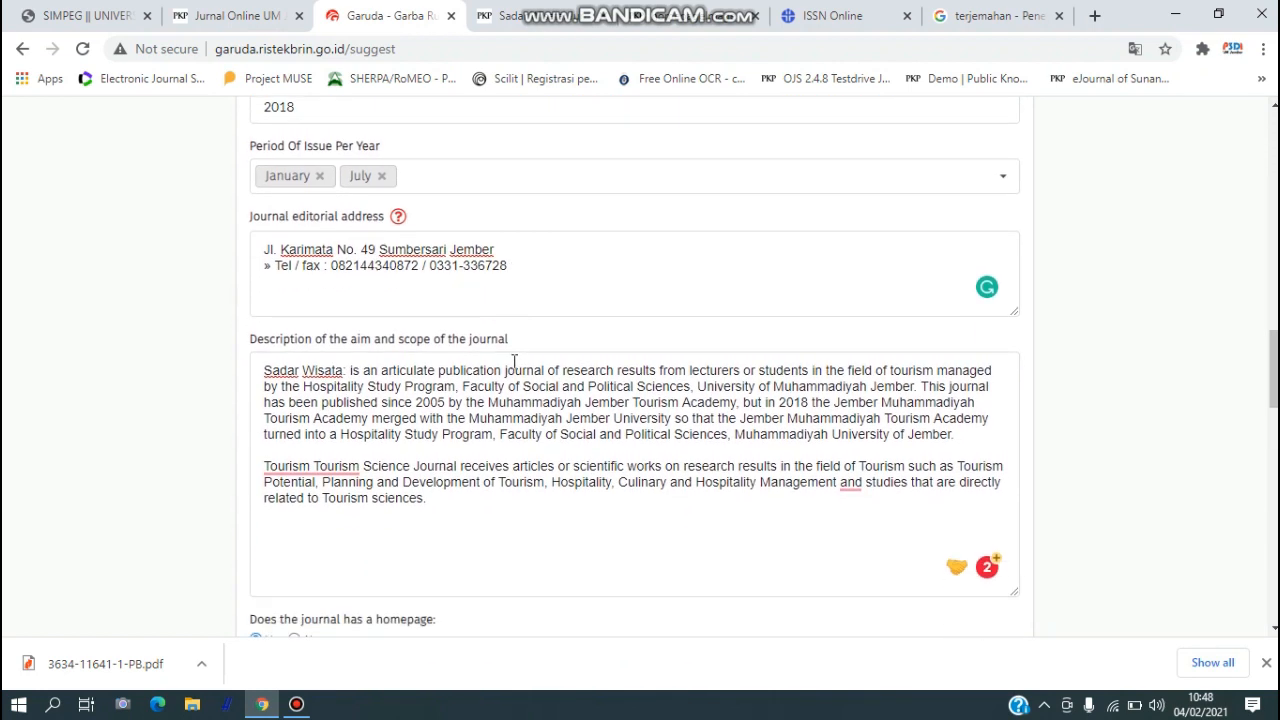
{"action": "scroll", "coordinate": [514, 362], "scroll_direction": "down", "scroll_amount": 1}
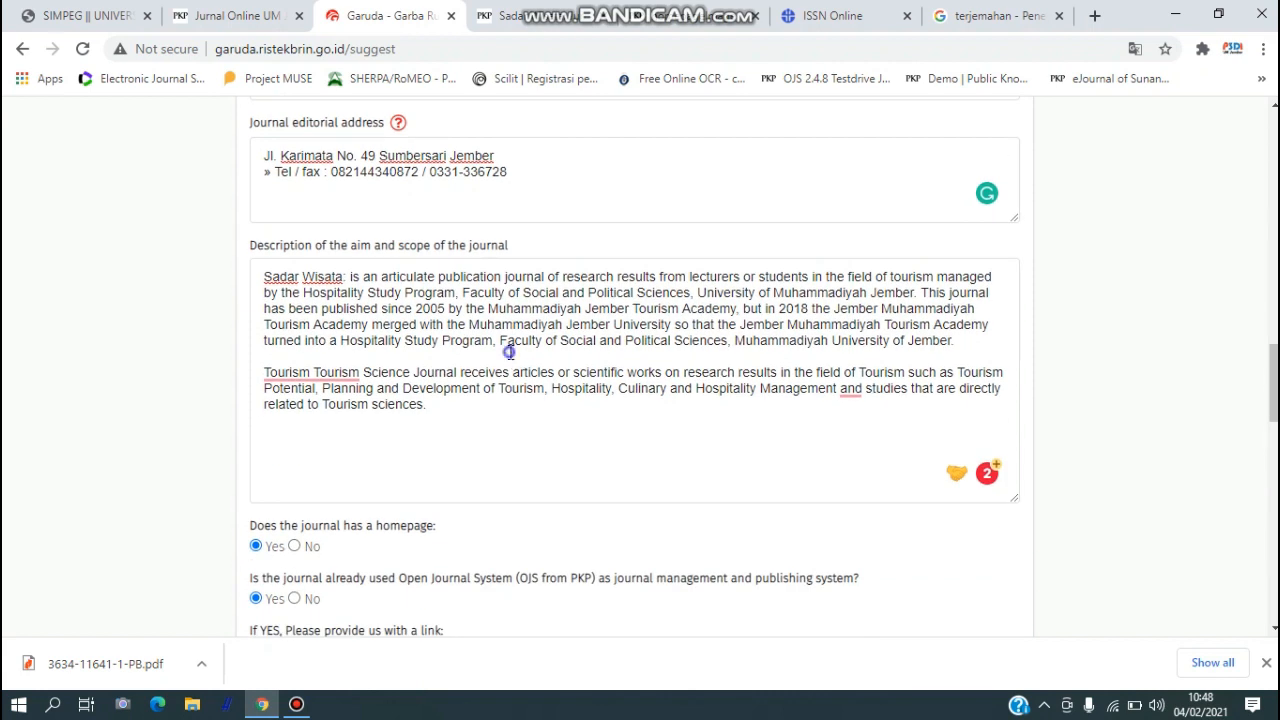
Step: Check the OJS, full-text example, editorial board, contact, reviewer, Google Scholar and journal cover links in the form
{"action": "scroll", "coordinate": [509, 352], "scroll_direction": "down", "scroll_amount": 2}
{"action": "scroll", "coordinate": [509, 360], "scroll_direction": "down", "scroll_amount": 3}
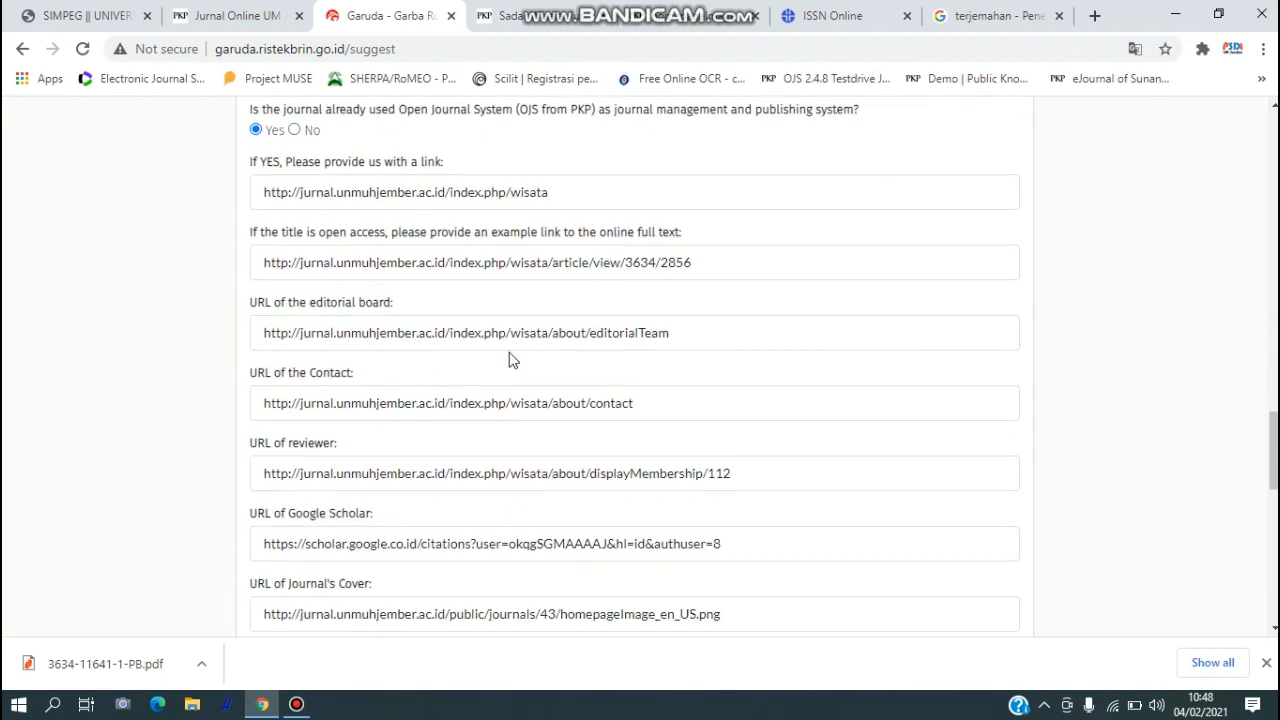
{"action": "left_click", "coordinate": [596, 196]}
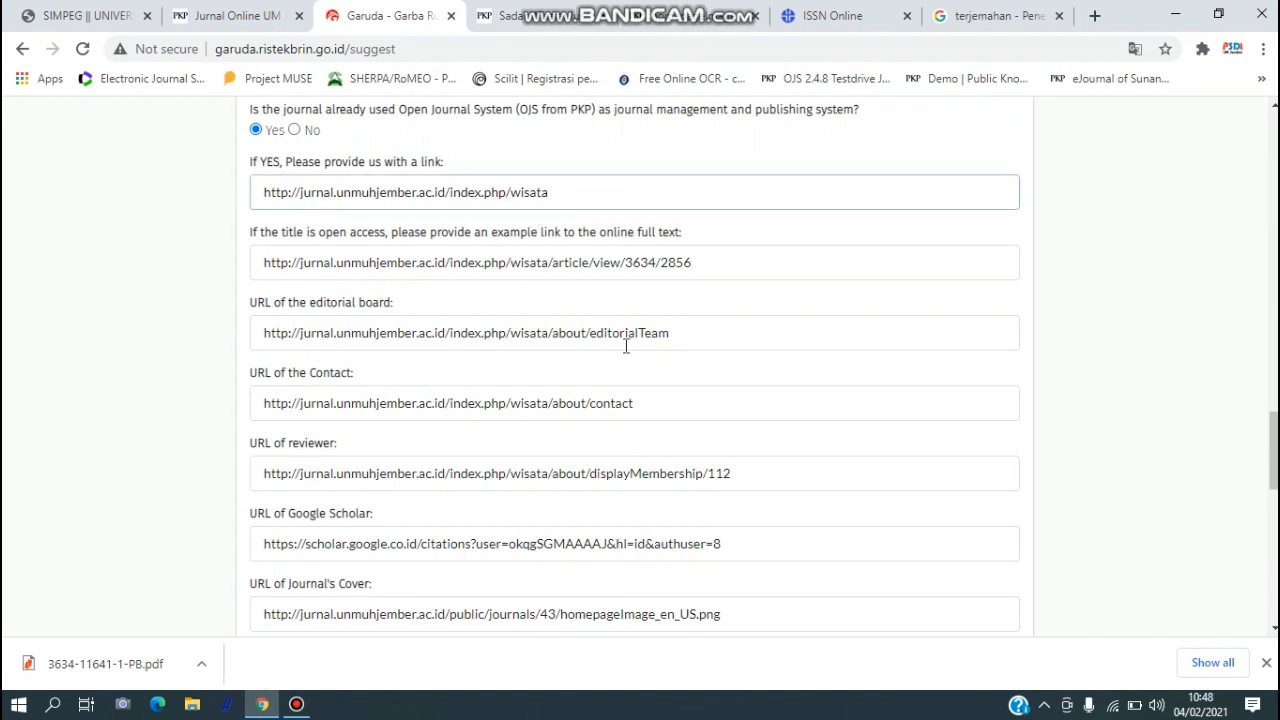
{"action": "scroll", "coordinate": [577, 305], "scroll_direction": "up", "scroll_amount": 1}
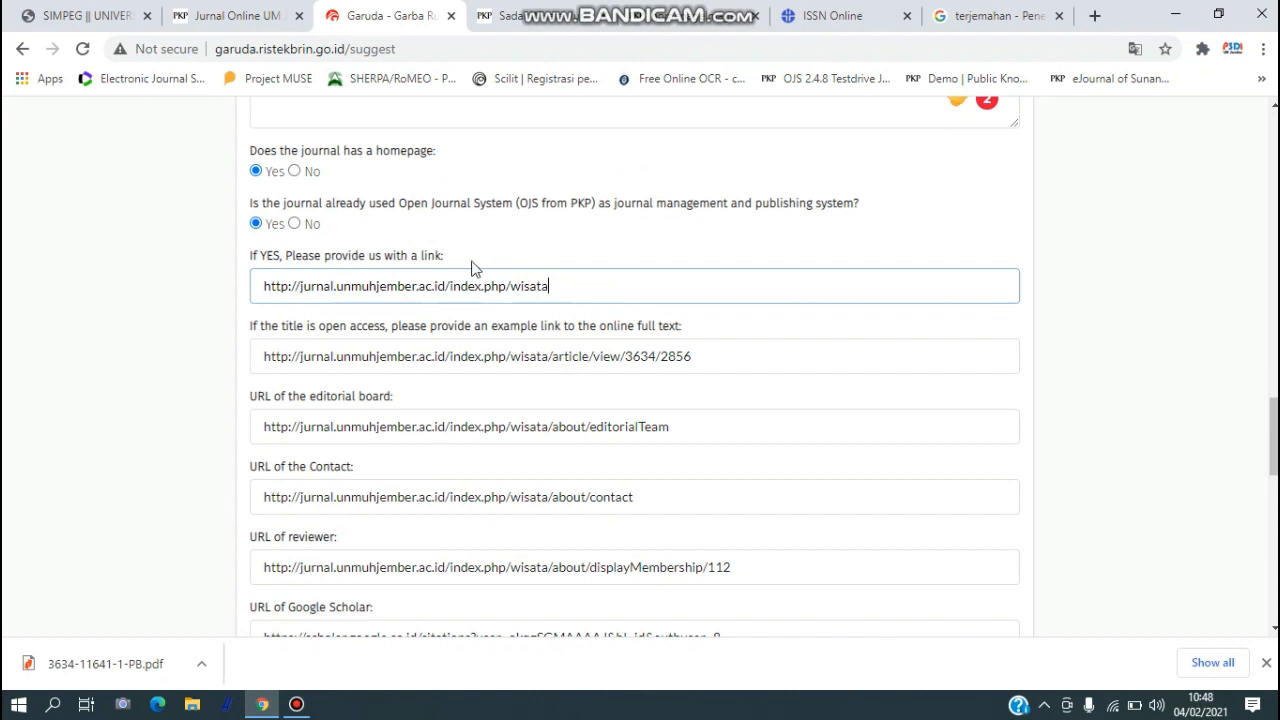
{"action": "scroll", "coordinate": [640, 340], "scroll_direction": "down", "scroll_amount": 1}
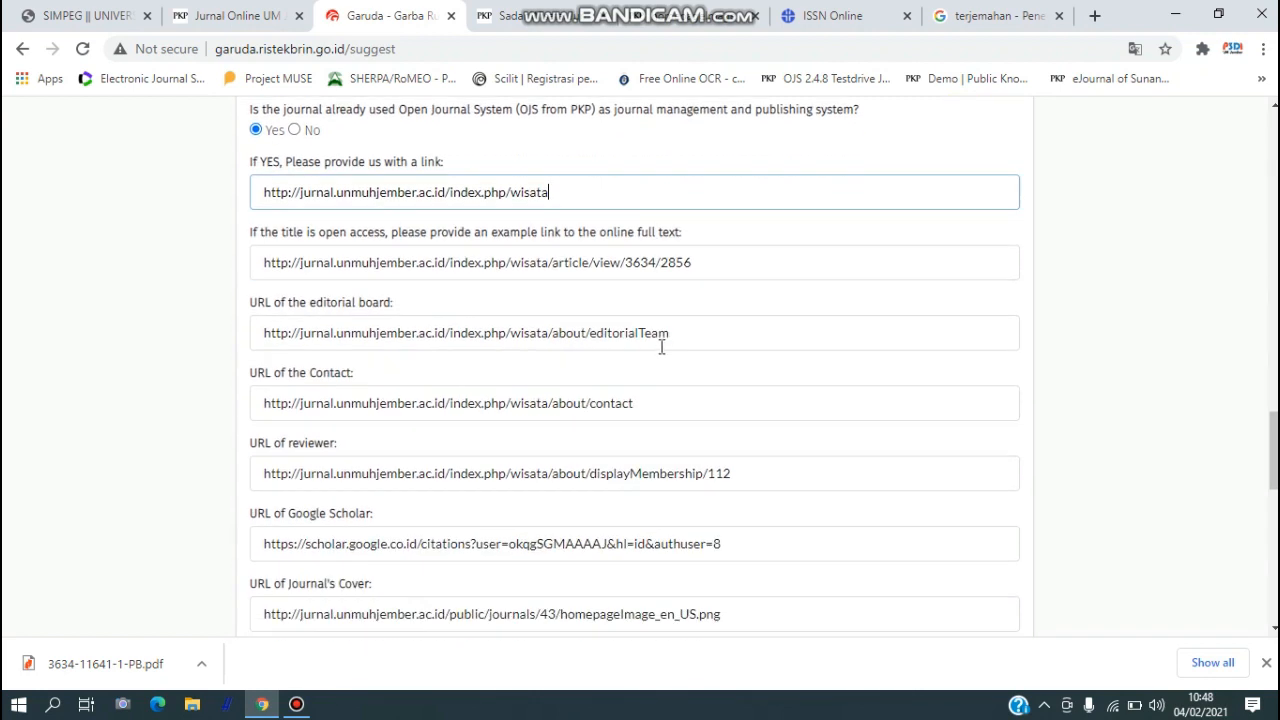
{"action": "left_click", "coordinate": [710, 262]}
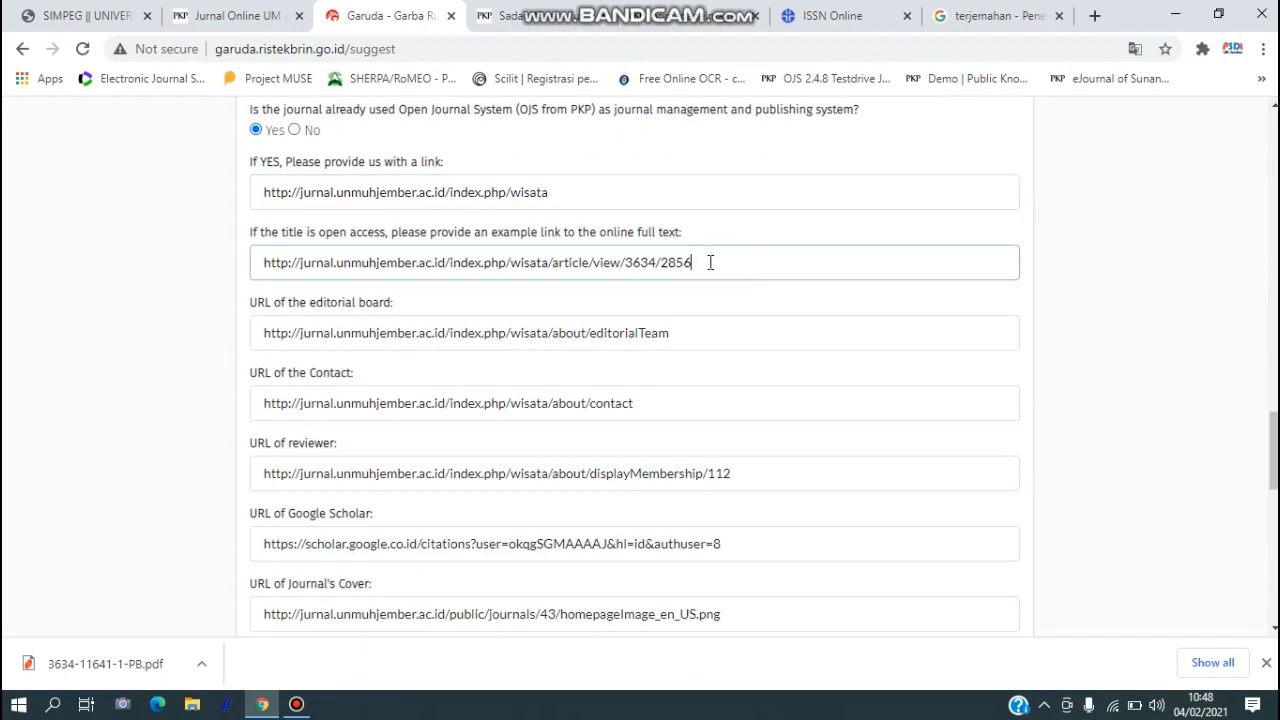
{"action": "scroll", "coordinate": [716, 320], "scroll_direction": "down", "scroll_amount": 1}
{"action": "left_click", "coordinate": [715, 241]}
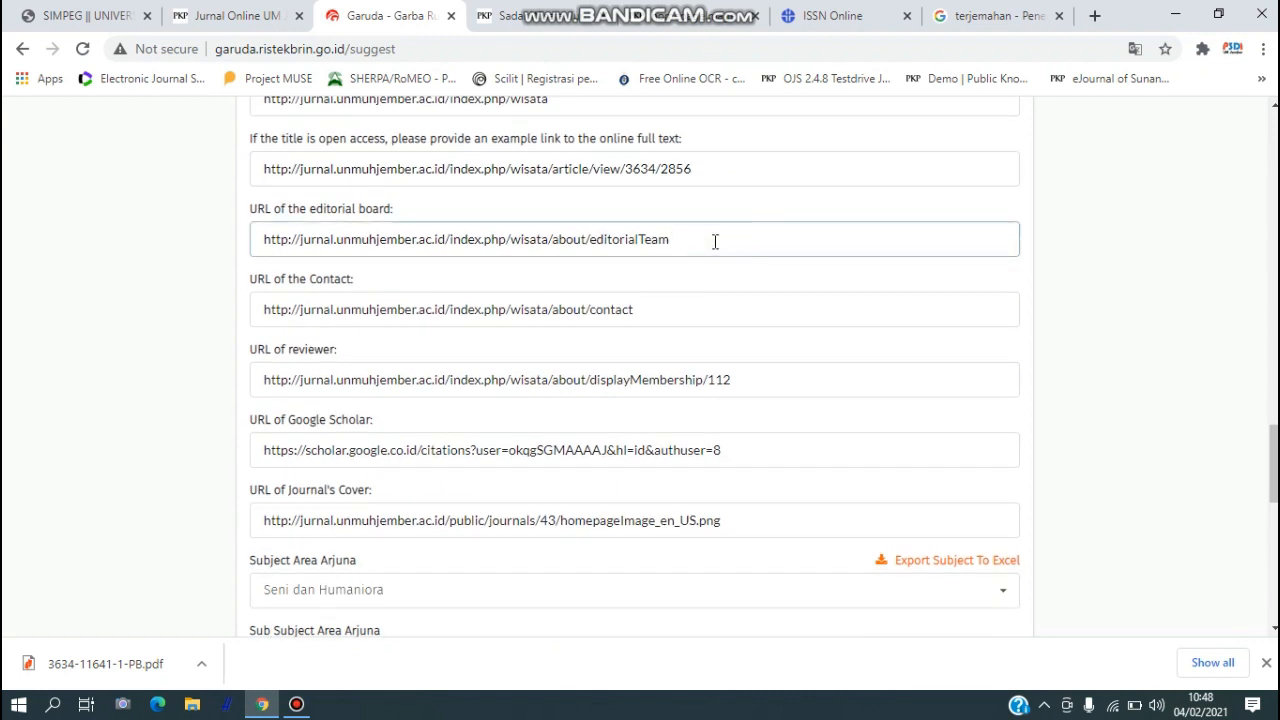
{"action": "left_click", "coordinate": [682, 308]}
{"action": "scroll", "coordinate": [681, 307], "scroll_direction": "down", "scroll_amount": 1}
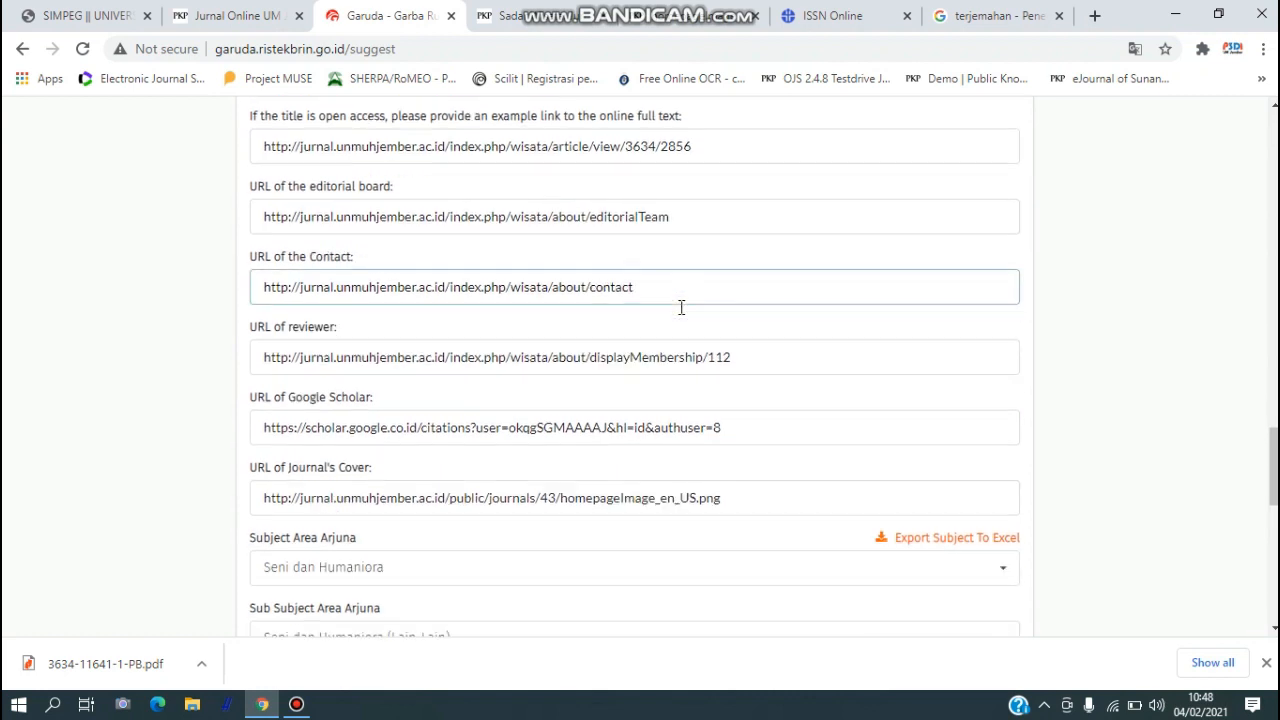
{"action": "left_click", "coordinate": [785, 288]}
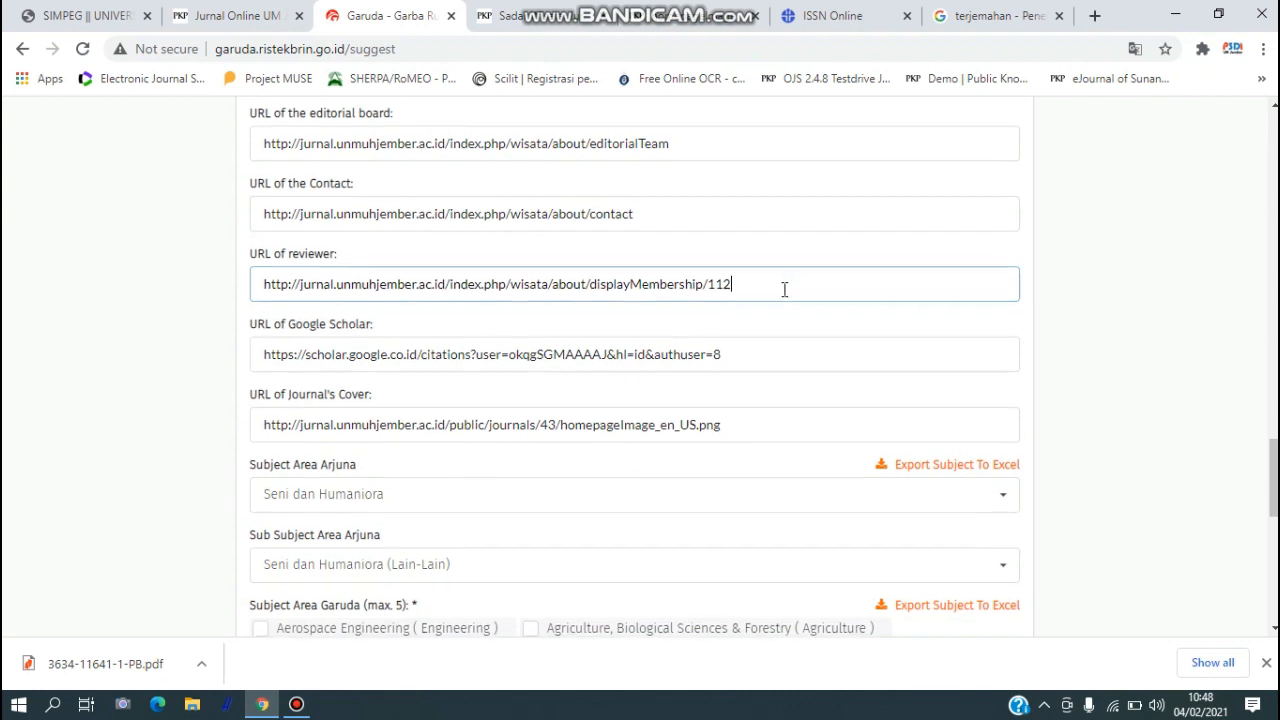
{"action": "scroll", "coordinate": [783, 289], "scroll_direction": "down", "scroll_amount": 1}
{"action": "left_click", "coordinate": [756, 270]}
{"action": "scroll", "coordinate": [758, 306], "scroll_direction": "down", "scroll_amount": 1}
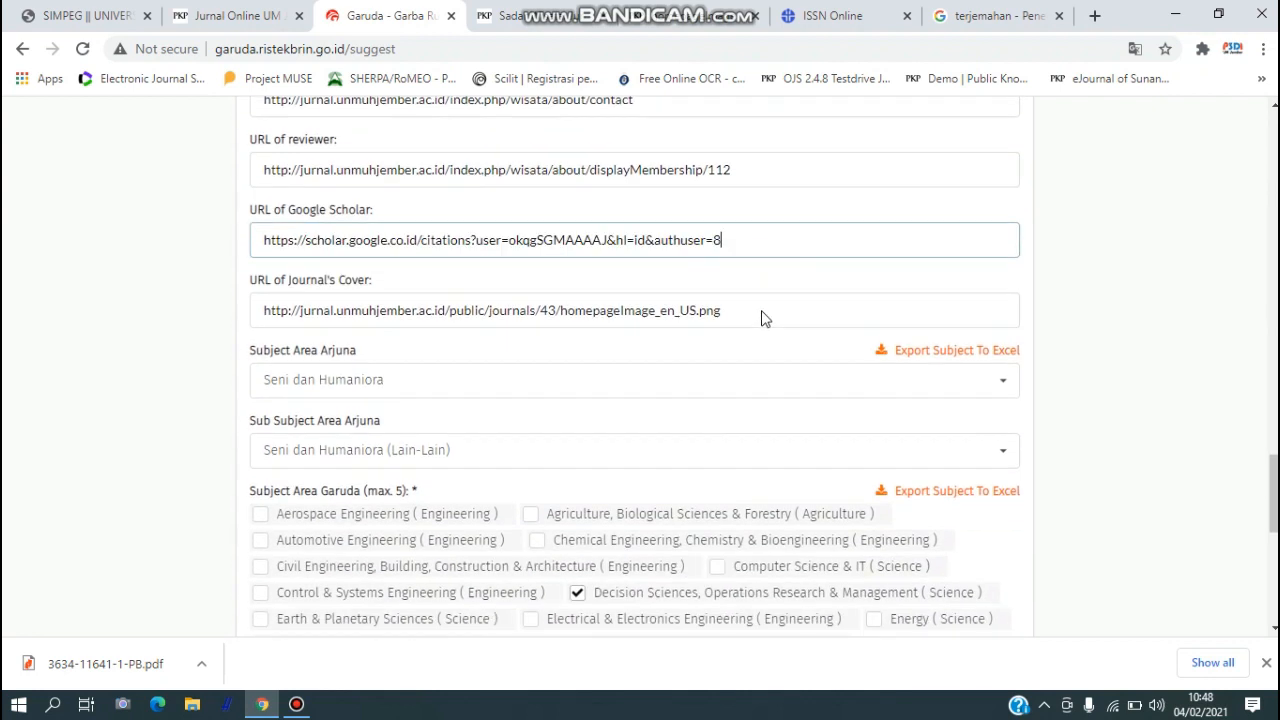
{"action": "left_click", "coordinate": [745, 236]}
{"action": "scroll", "coordinate": [736, 258], "scroll_direction": "down", "scroll_amount": 1}
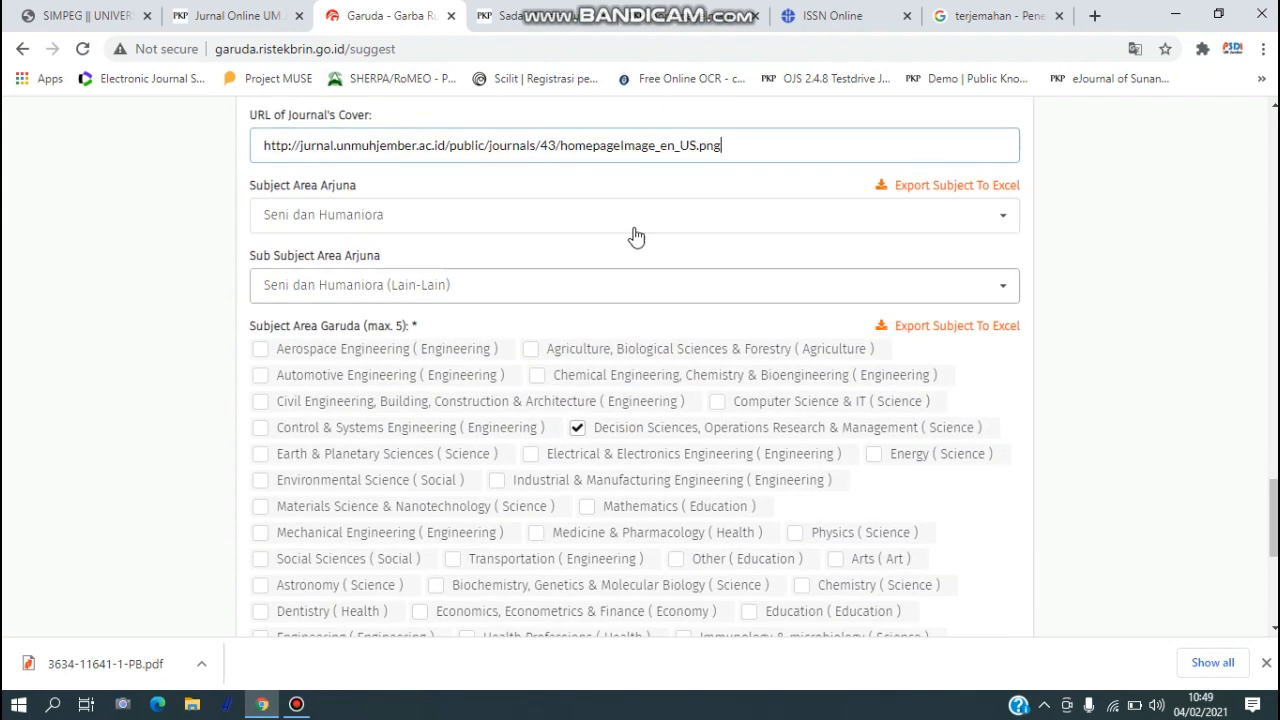
Step: Recheck the selected subject areas, submit the journal suggestion and view the resulting page
{"action": "scroll", "coordinate": [663, 300], "scroll_direction": "up", "scroll_amount": 1}
{"action": "scroll", "coordinate": [663, 300], "scroll_direction": "down", "scroll_amount": 5}
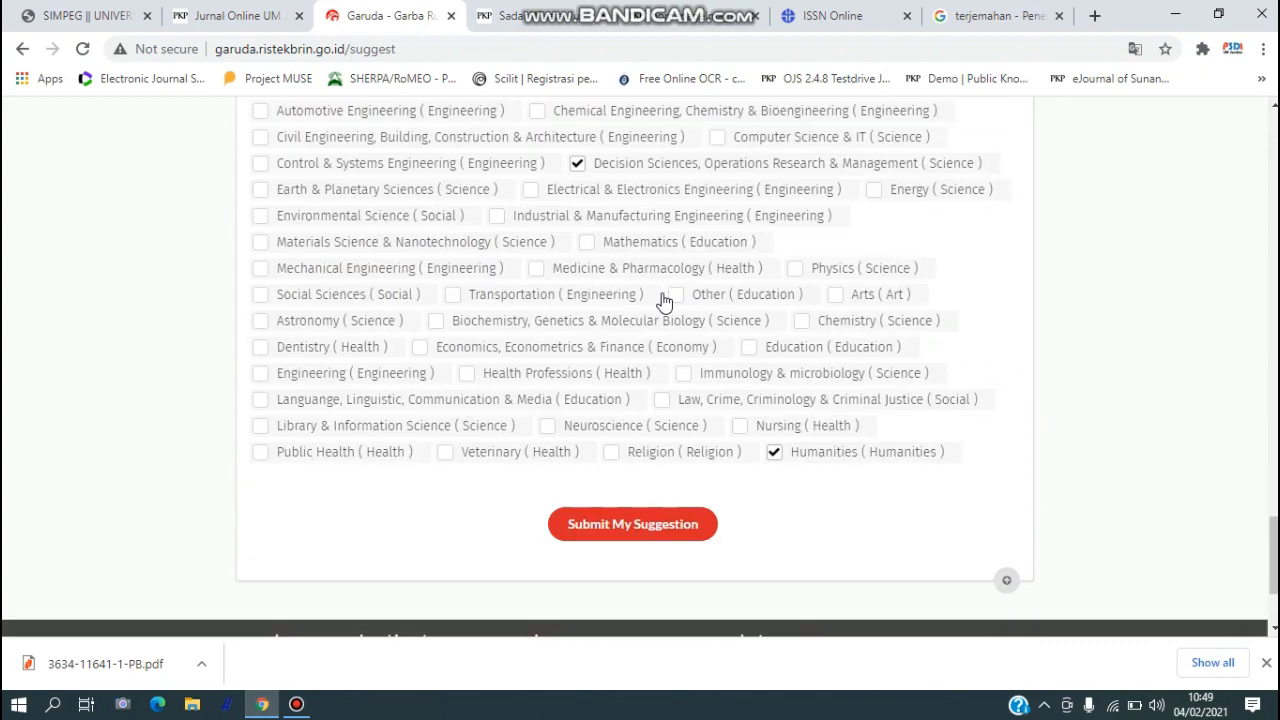
{"action": "scroll", "coordinate": [1061, 374], "scroll_direction": "up", "scroll_amount": 12}
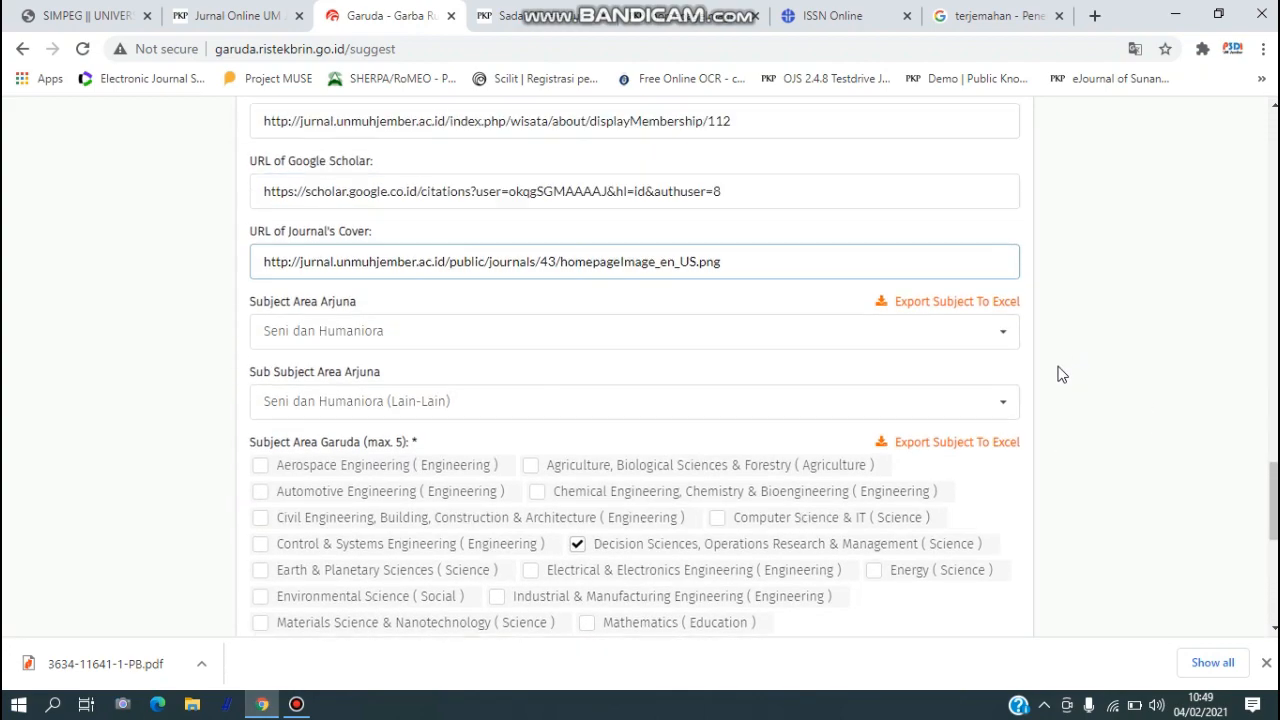
{"action": "scroll", "coordinate": [1061, 374], "scroll_direction": "down", "scroll_amount": 12}
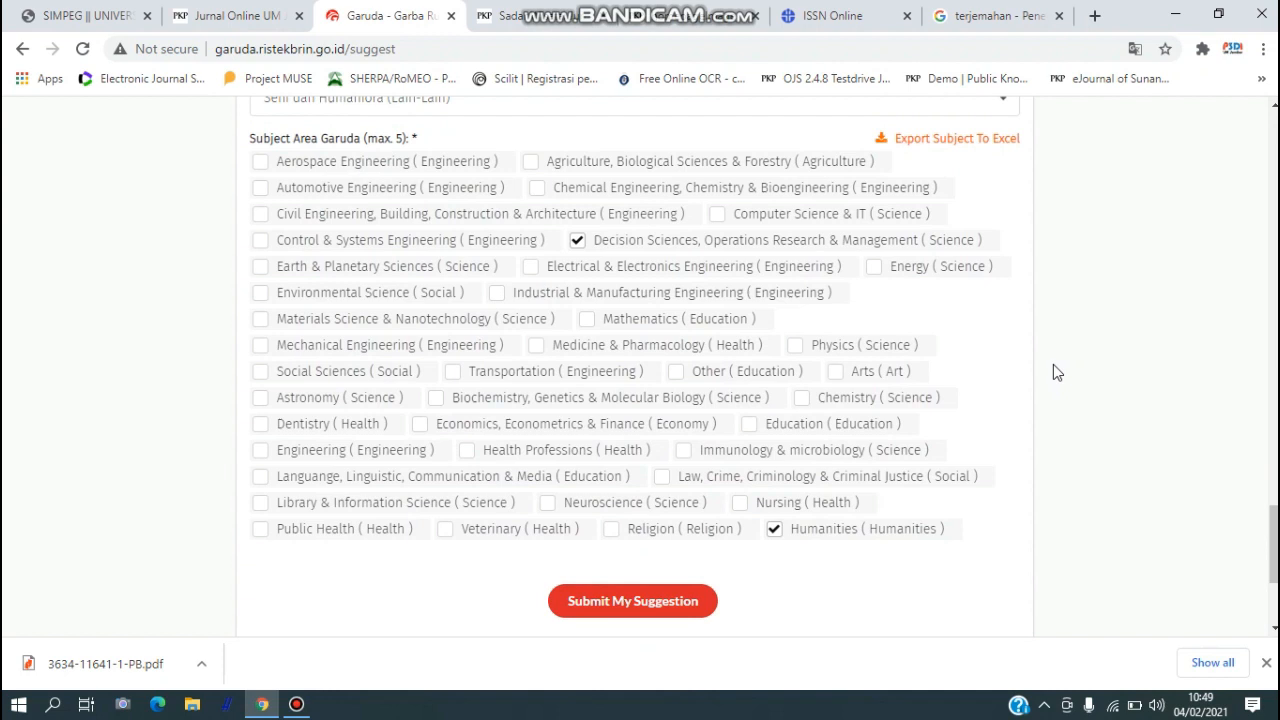
{"action": "scroll", "coordinate": [1057, 372], "scroll_direction": "up", "scroll_amount": 1}
{"action": "scroll", "coordinate": [1053, 372], "scroll_direction": "down", "scroll_amount": 3}
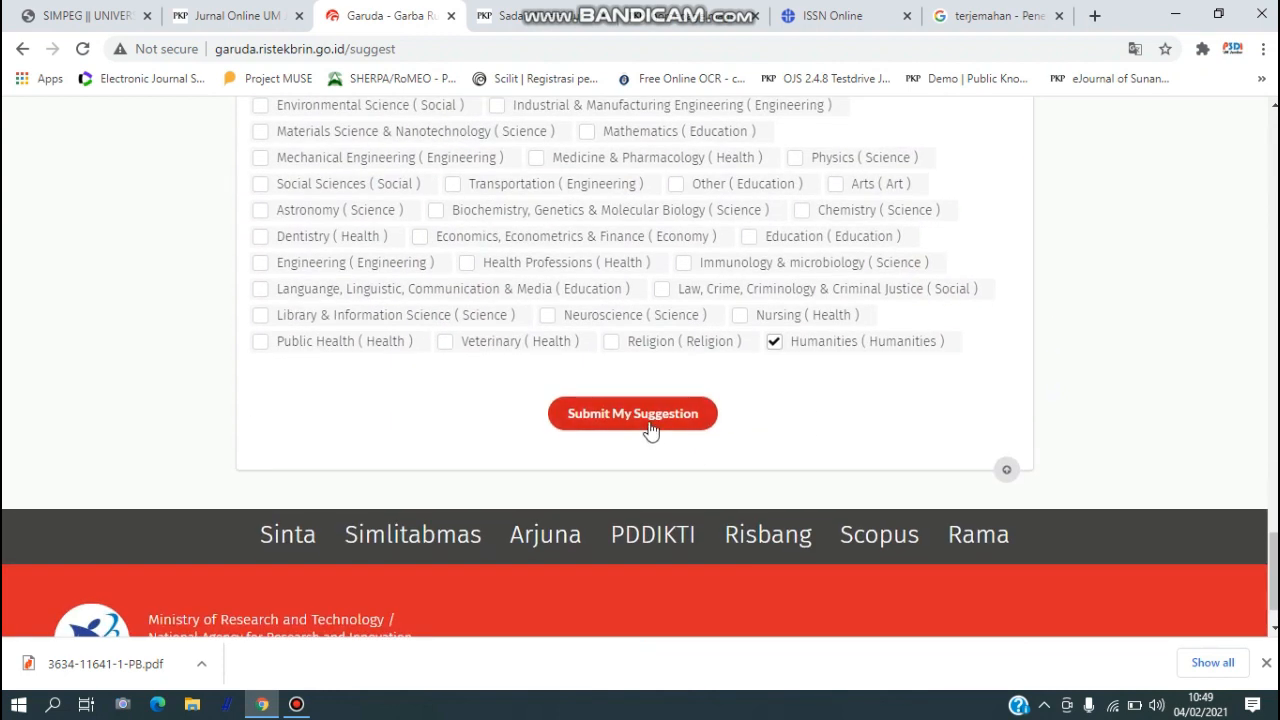
{"action": "left_click", "coordinate": [651, 430]}
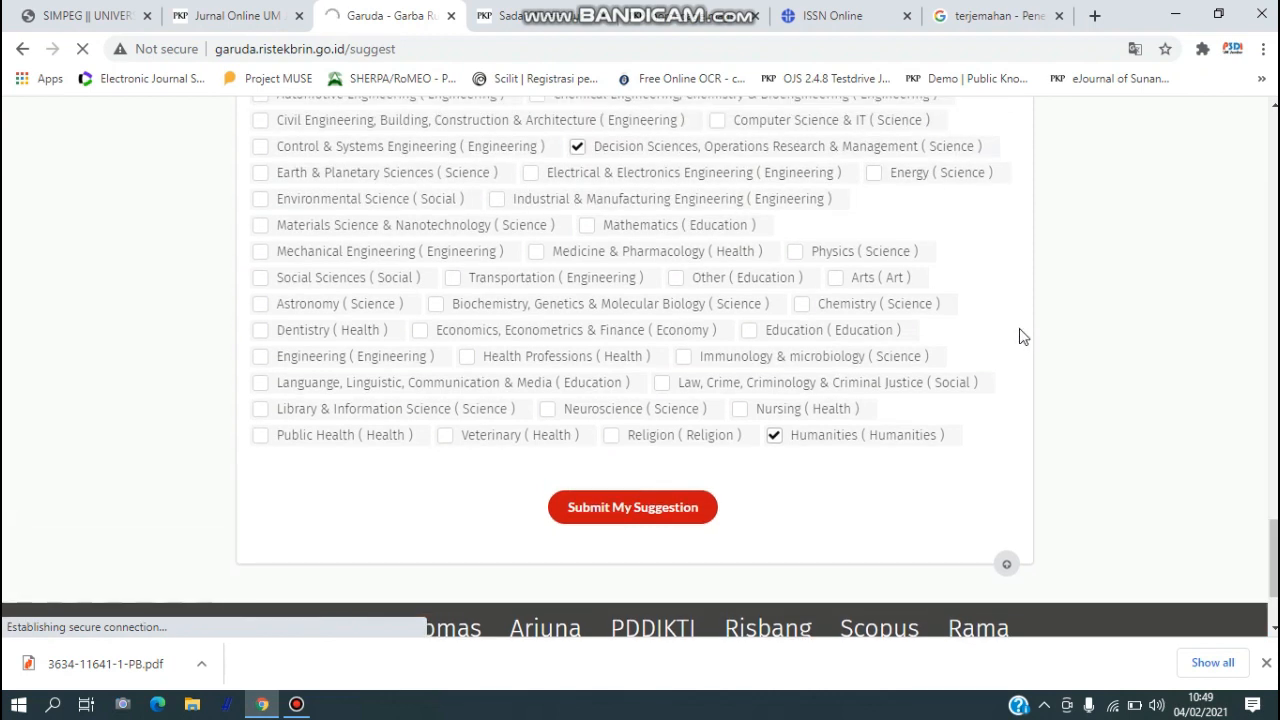
{"action": "scroll", "coordinate": [917, 391], "scroll_direction": "down", "scroll_amount": 5}
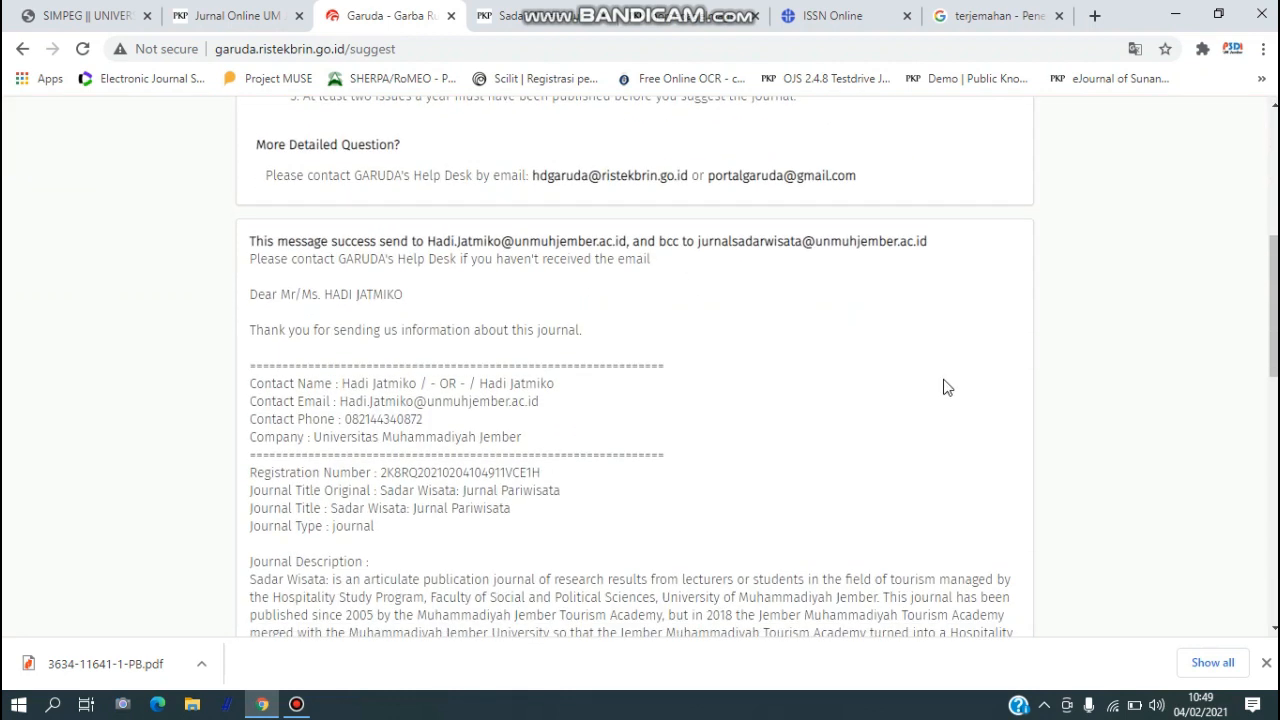
Step: Read the start of the submission confirmation message, including its email recipients, contact details and journal registration information
{"action": "scroll", "coordinate": [942, 386], "scroll_direction": "down", "scroll_amount": 1}
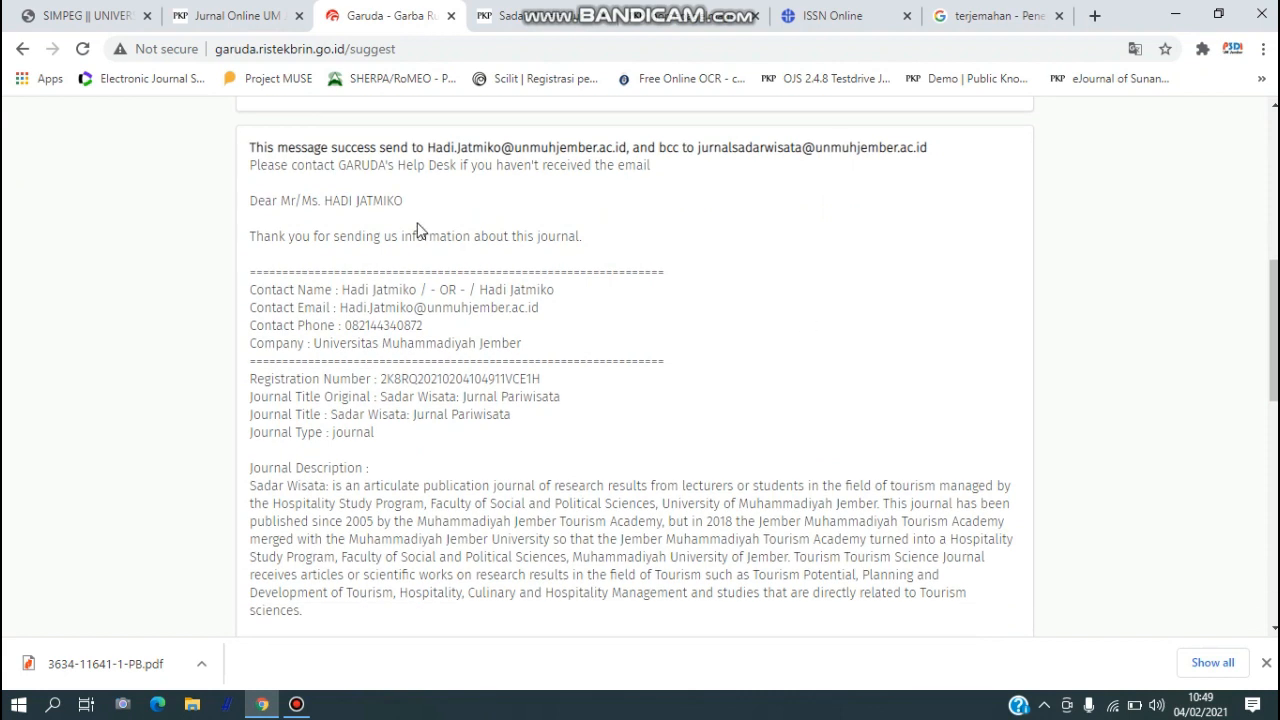
{"action": "scroll", "coordinate": [663, 276], "scroll_direction": "down", "scroll_amount": 1}
{"action": "scroll", "coordinate": [663, 278], "scroll_direction": "up", "scroll_amount": 1}
{"action": "scroll", "coordinate": [606, 414], "scroll_direction": "down", "scroll_amount": 3}
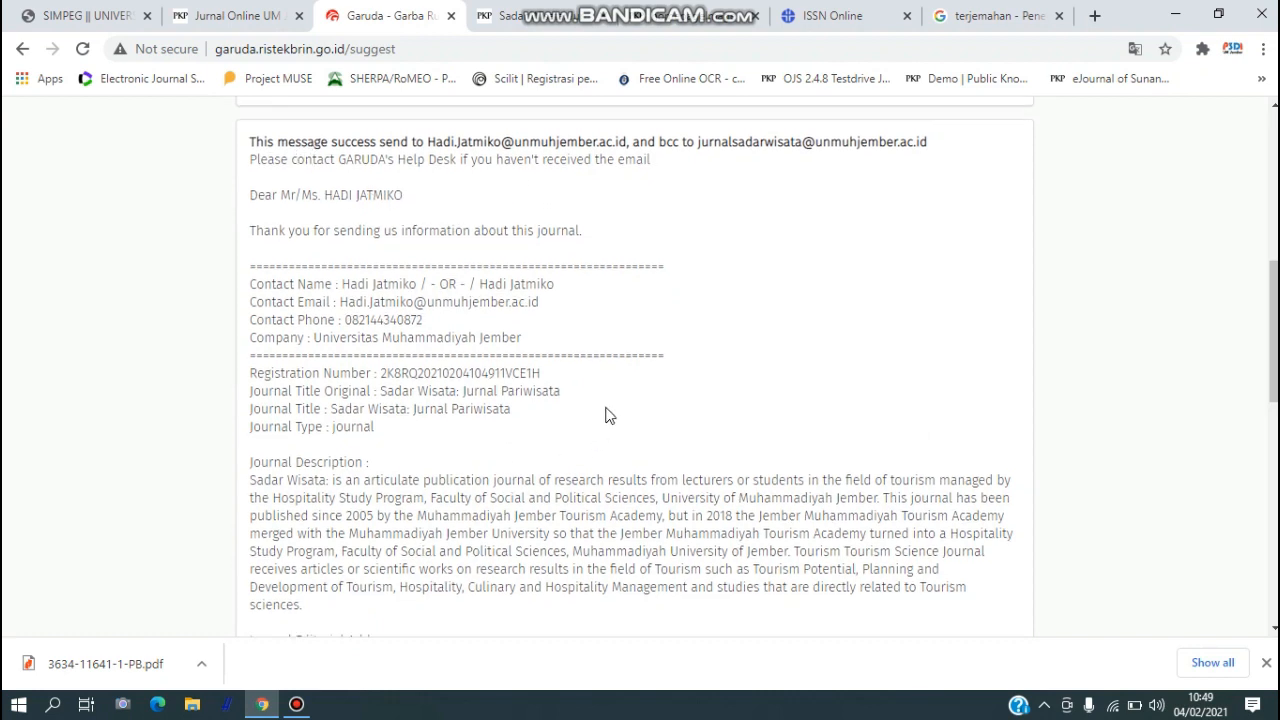
{"action": "scroll", "coordinate": [603, 418], "scroll_direction": "up", "scroll_amount": 4}
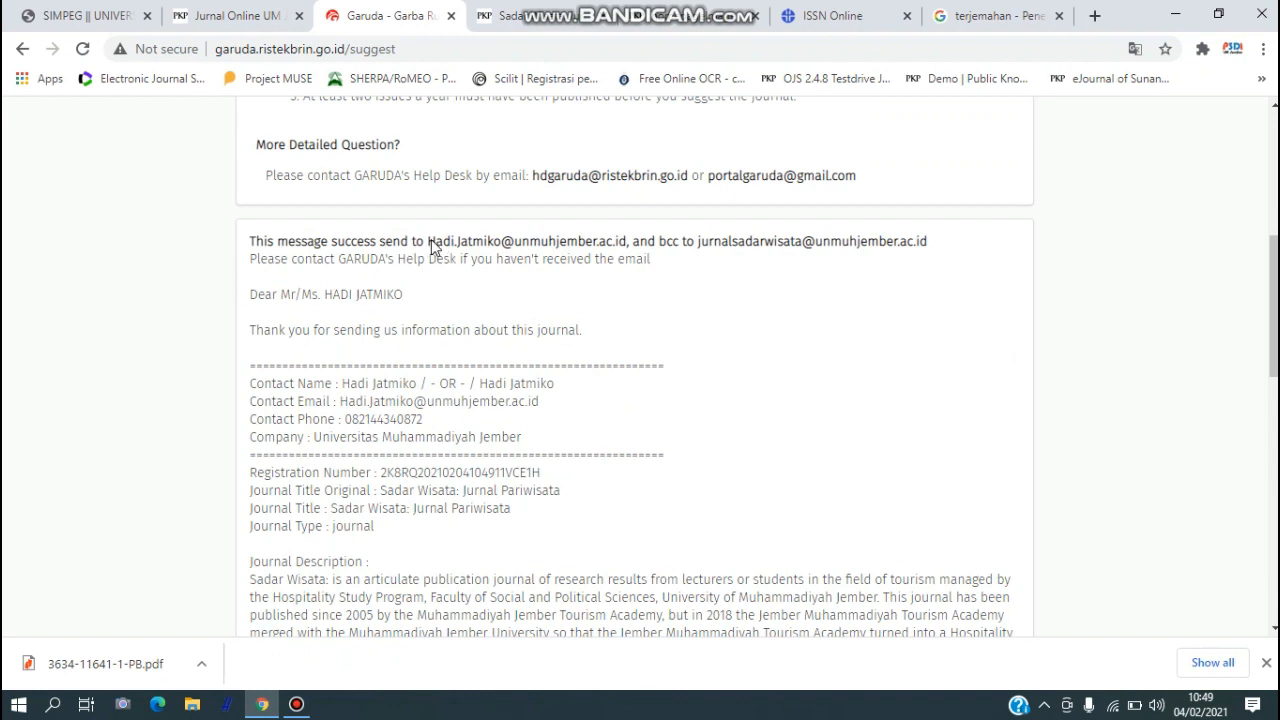
{"action": "triple_click", "coordinate": [557, 257]}
{"action": "left_click", "coordinate": [663, 289]}
{"action": "scroll", "coordinate": [630, 395], "scroll_direction": "down", "scroll_amount": 1}
{"action": "scroll", "coordinate": [587, 307], "scroll_direction": "down", "scroll_amount": 2}
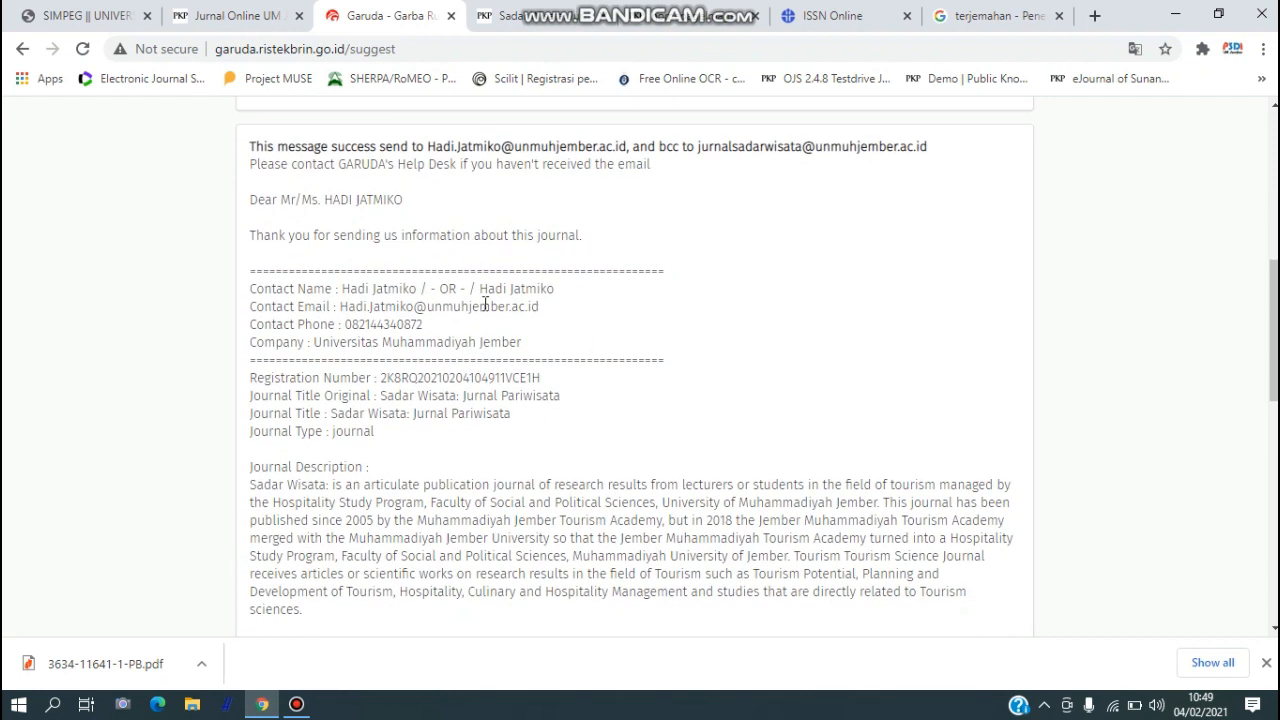
Step: Review the submitted journal details in the confirmation message, from the title and description to the links, subject areas and evaluation notice
{"action": "scroll", "coordinate": [503, 277], "scroll_direction": "up", "scroll_amount": 1}
{"action": "scroll", "coordinate": [540, 402], "scroll_direction": "down", "scroll_amount": 3}
{"action": "scroll", "coordinate": [540, 402], "scroll_direction": "down", "scroll_amount": 3}
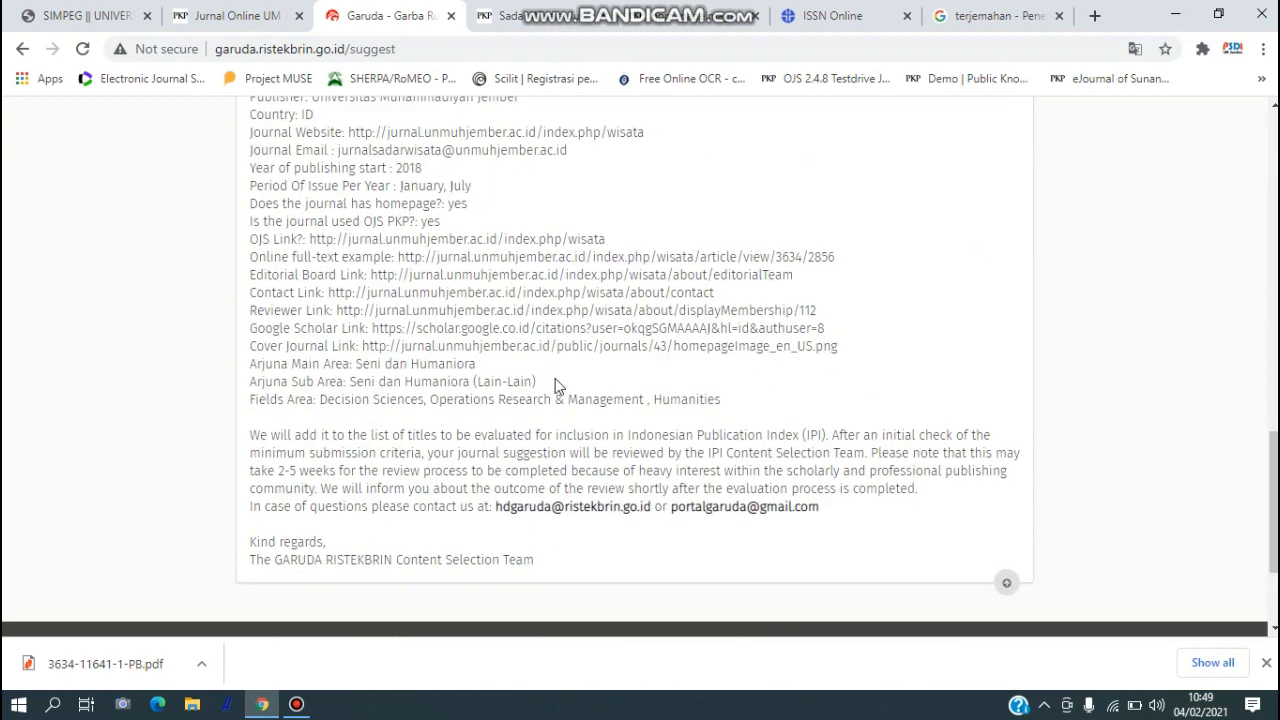
{"action": "scroll", "coordinate": [619, 497], "scroll_direction": "up", "scroll_amount": 6}
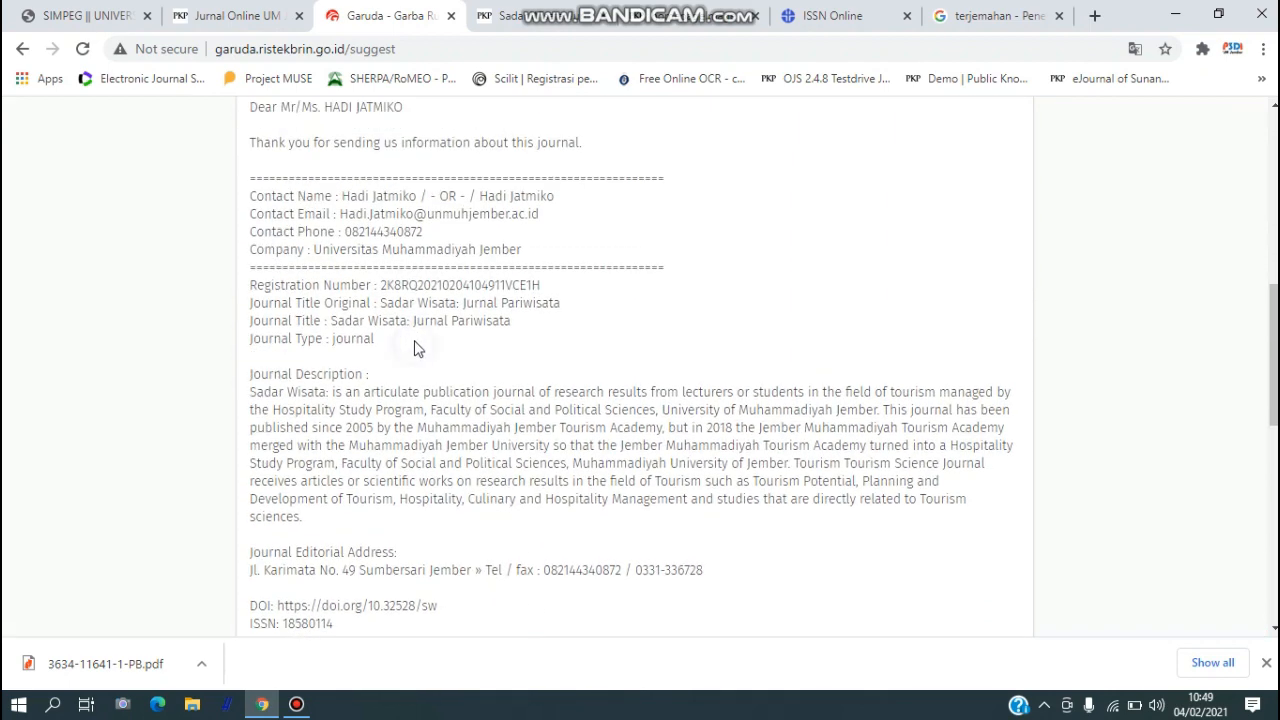
{"action": "scroll", "coordinate": [420, 350], "scroll_direction": "up", "scroll_amount": 2}
{"action": "scroll", "coordinate": [500, 393], "scroll_direction": "down", "scroll_amount": 4}
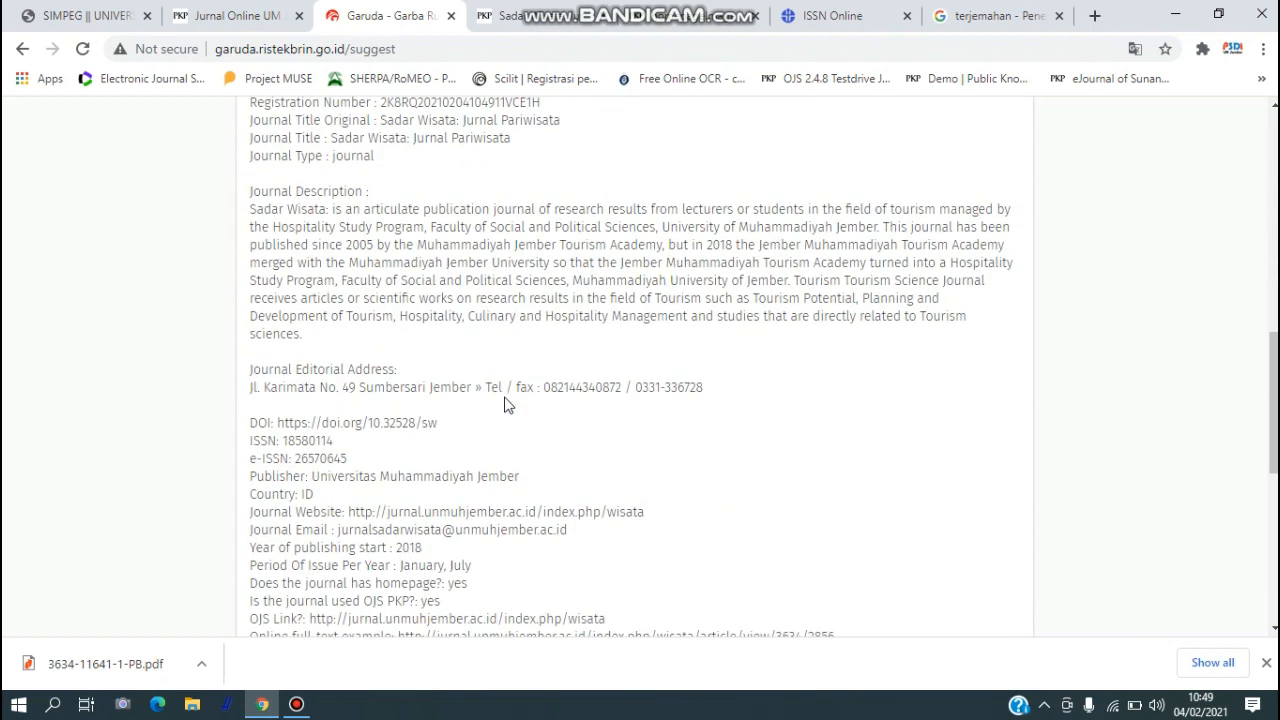
{"action": "scroll", "coordinate": [506, 400], "scroll_direction": "up", "scroll_amount": 6}
{"action": "scroll", "coordinate": [548, 538], "scroll_direction": "down", "scroll_amount": 9}
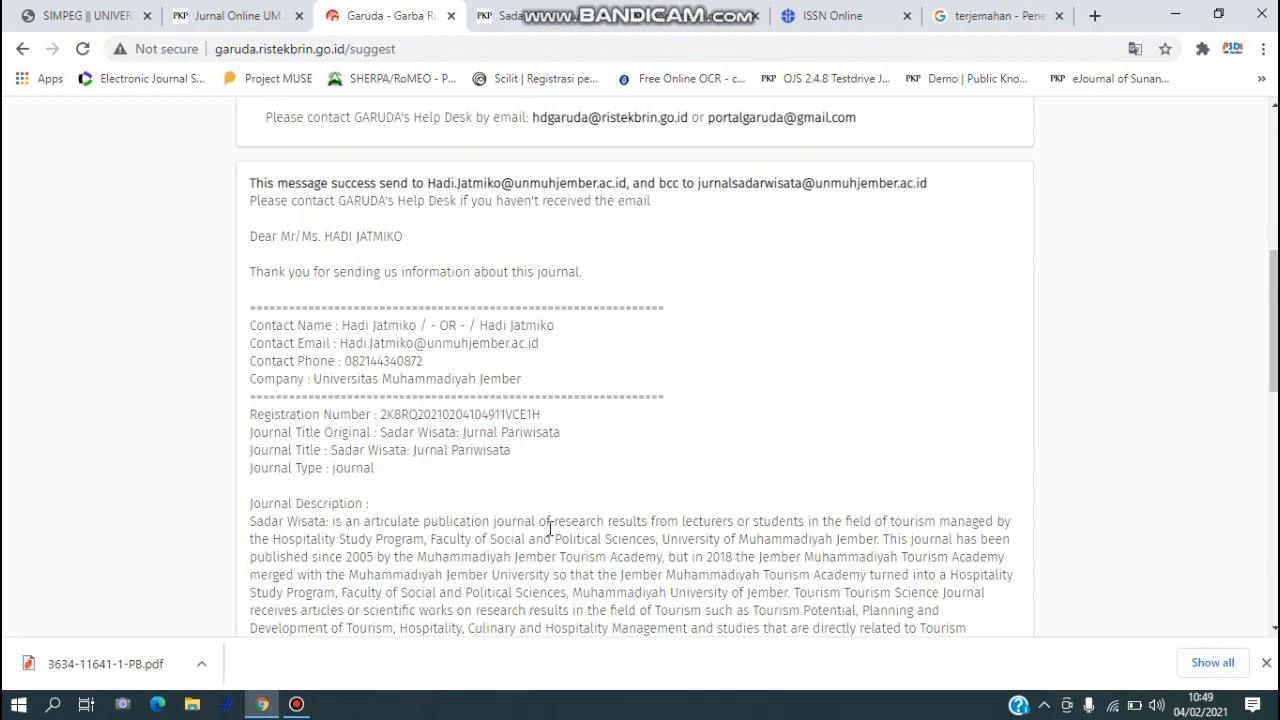
{"action": "scroll", "coordinate": [598, 392], "scroll_direction": "up", "scroll_amount": 2}
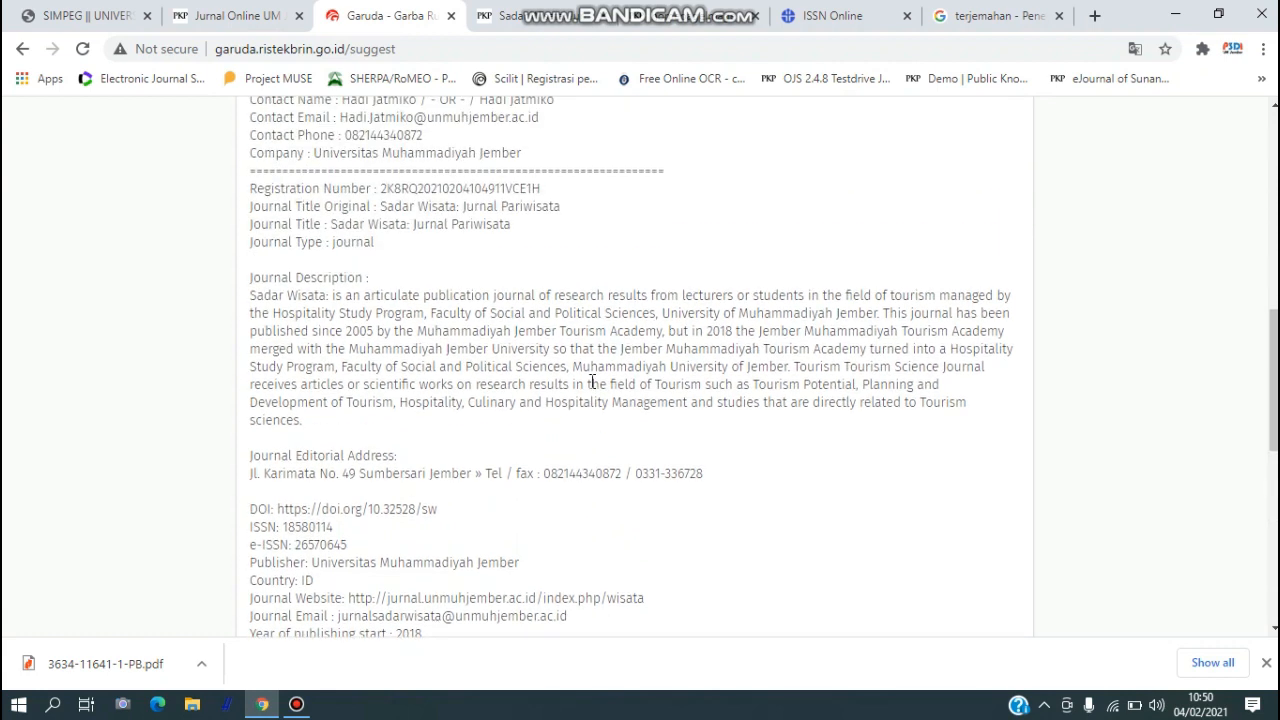
{"action": "scroll", "coordinate": [494, 302], "scroll_direction": "up", "scroll_amount": 1}
{"action": "scroll", "coordinate": [592, 367], "scroll_direction": "down", "scroll_amount": 1}
{"action": "scroll", "coordinate": [600, 370], "scroll_direction": "down", "scroll_amount": 5}
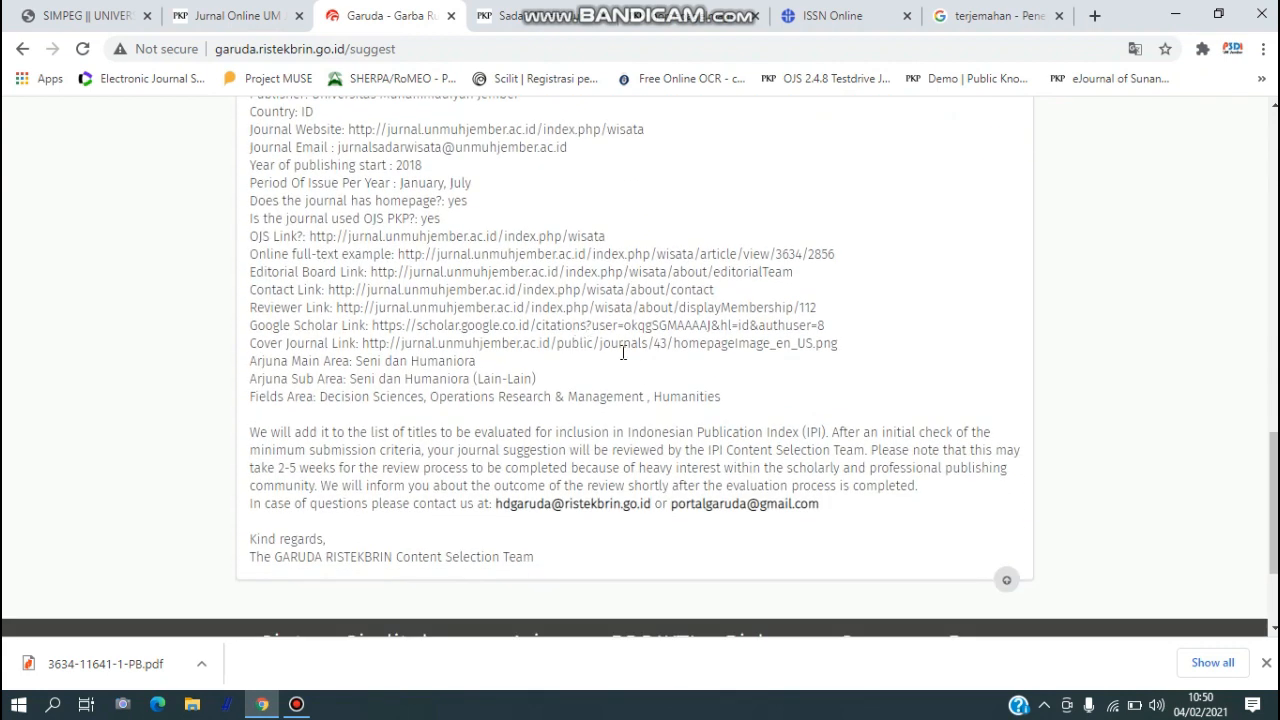
Step: Recheck the confirmation message's journal links, description, editorial address and ISSN entries, and reread the closing note on the review process
{"action": "scroll", "coordinate": [620, 352], "scroll_direction": "up", "scroll_amount": 1}
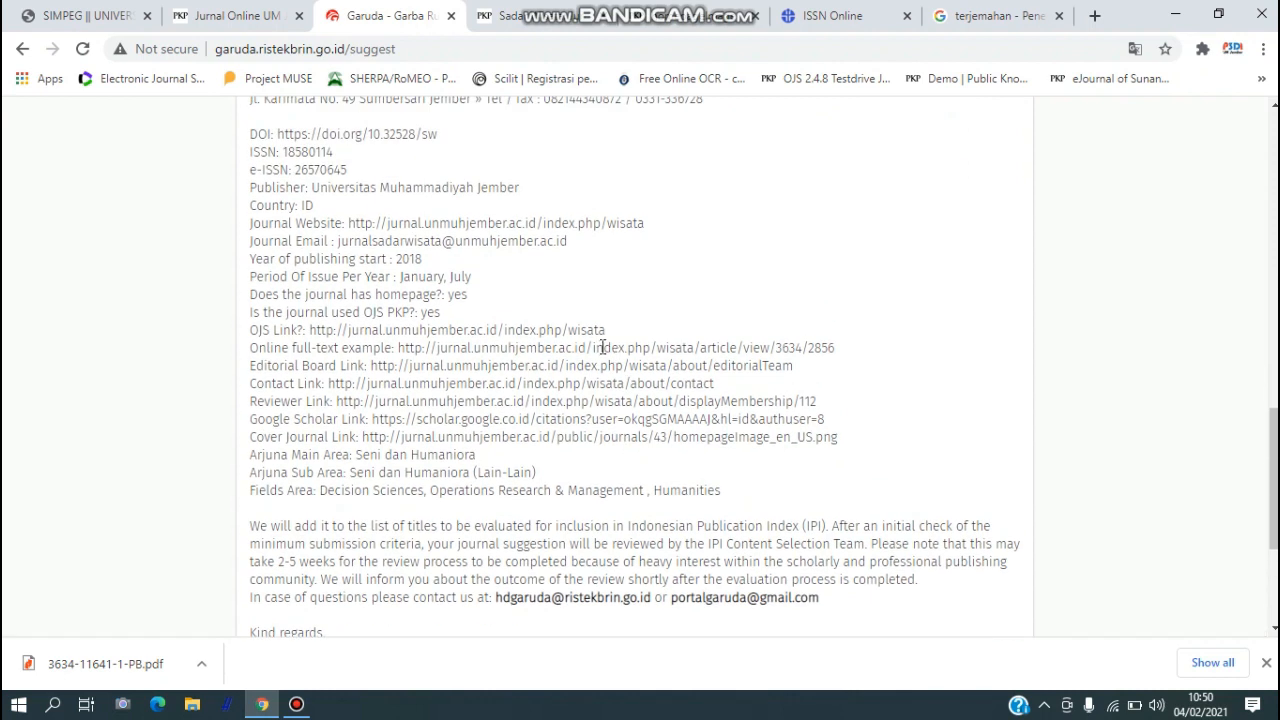
{"action": "scroll", "coordinate": [600, 345], "scroll_direction": "up", "scroll_amount": 4}
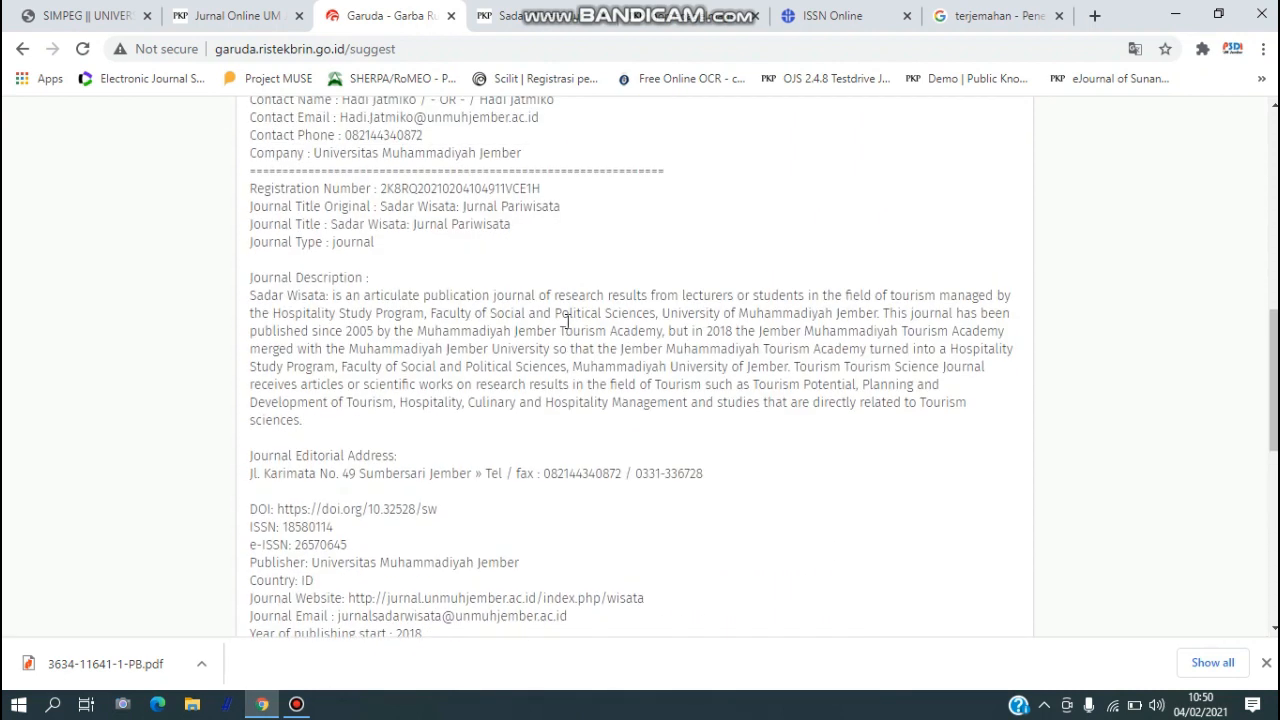
{"action": "scroll", "coordinate": [600, 335], "scroll_direction": "up", "scroll_amount": 1}
{"action": "scroll", "coordinate": [608, 350], "scroll_direction": "down", "scroll_amount": 5}
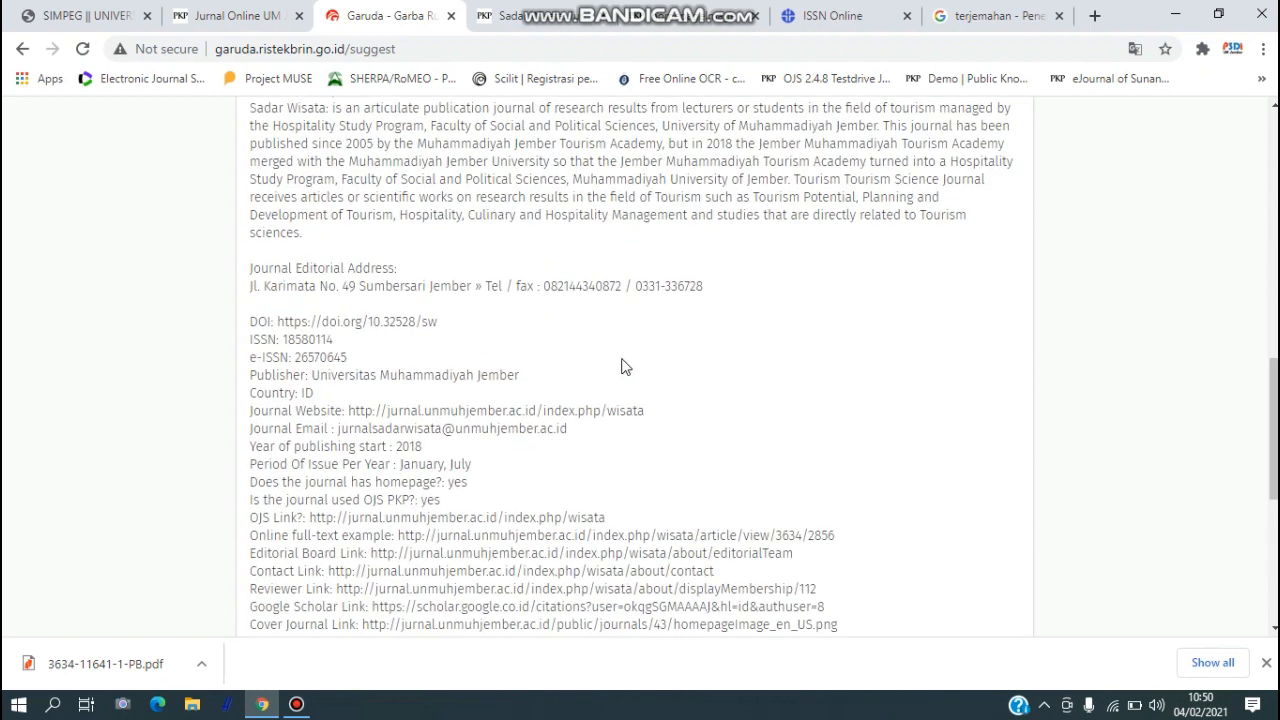
{"action": "scroll", "coordinate": [645, 360], "scroll_direction": "down", "scroll_amount": 2}
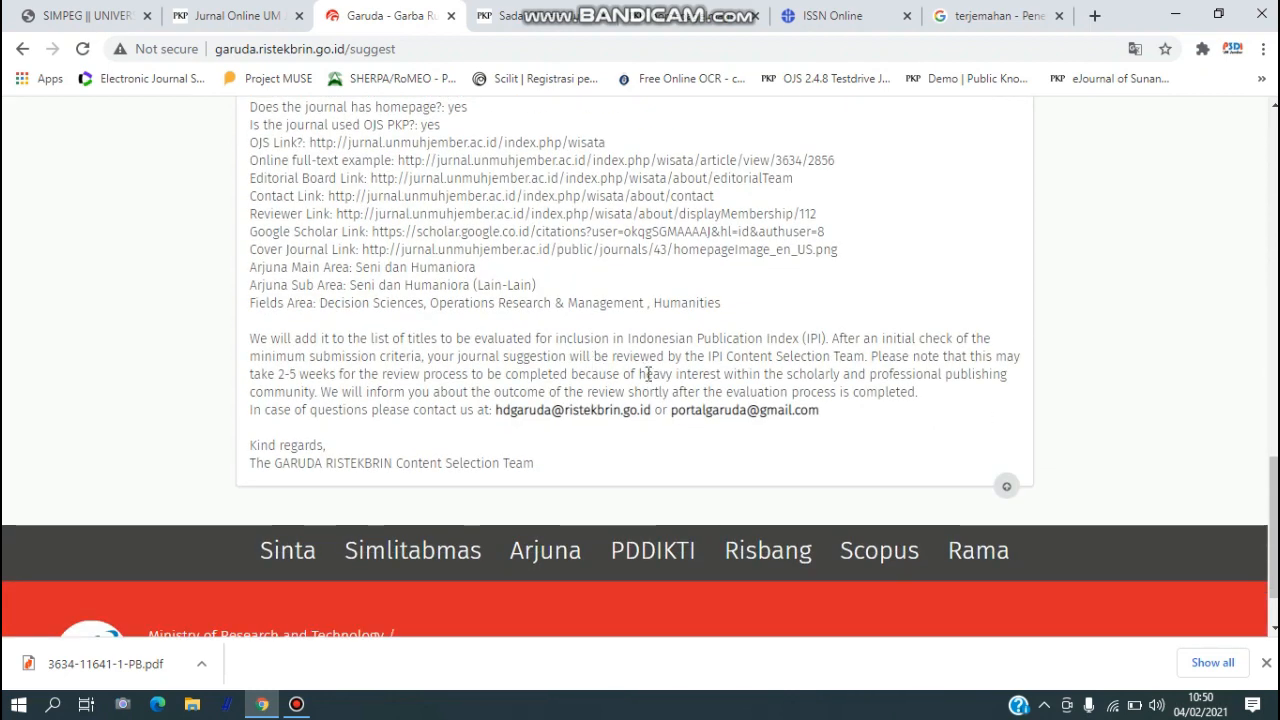
{"action": "scroll", "coordinate": [640, 372], "scroll_direction": "up", "scroll_amount": 6}
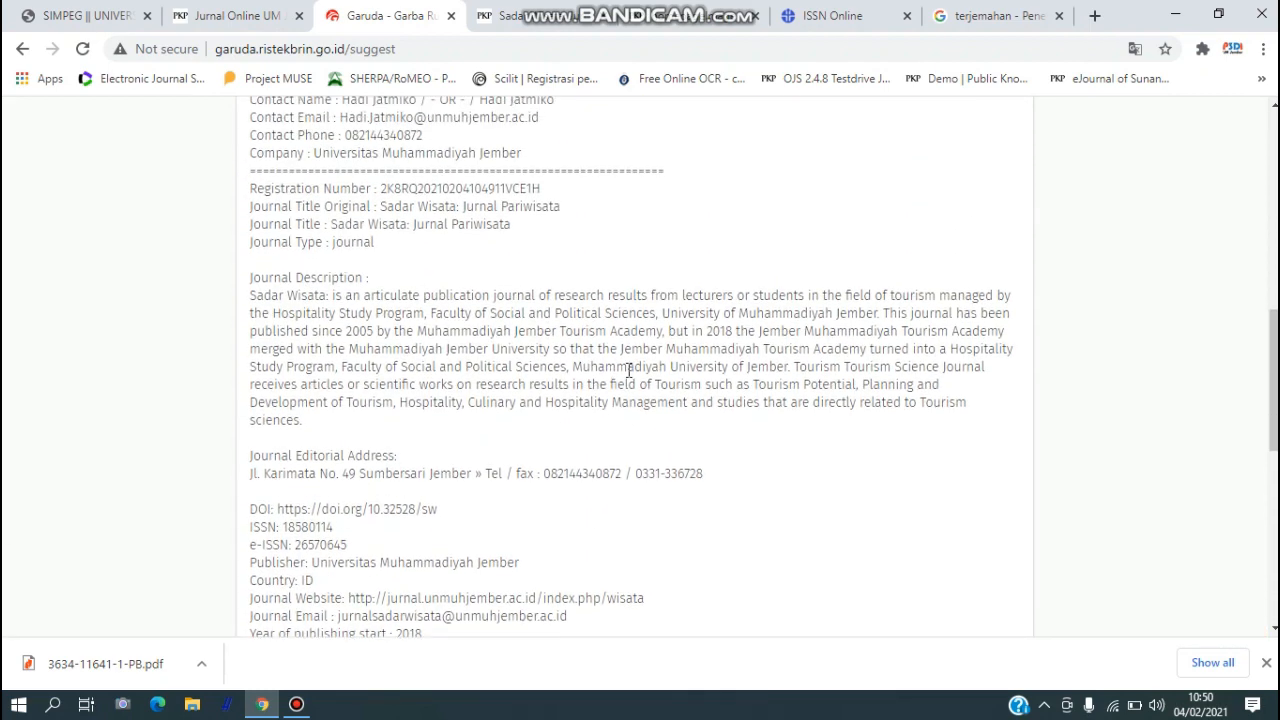
{"action": "scroll", "coordinate": [628, 370], "scroll_direction": "up", "scroll_amount": 2}
{"action": "left_click", "coordinate": [564, 316]}
{"action": "scroll", "coordinate": [564, 329], "scroll_direction": "down", "scroll_amount": 2}
{"action": "scroll", "coordinate": [564, 329], "scroll_direction": "down", "scroll_amount": 5}
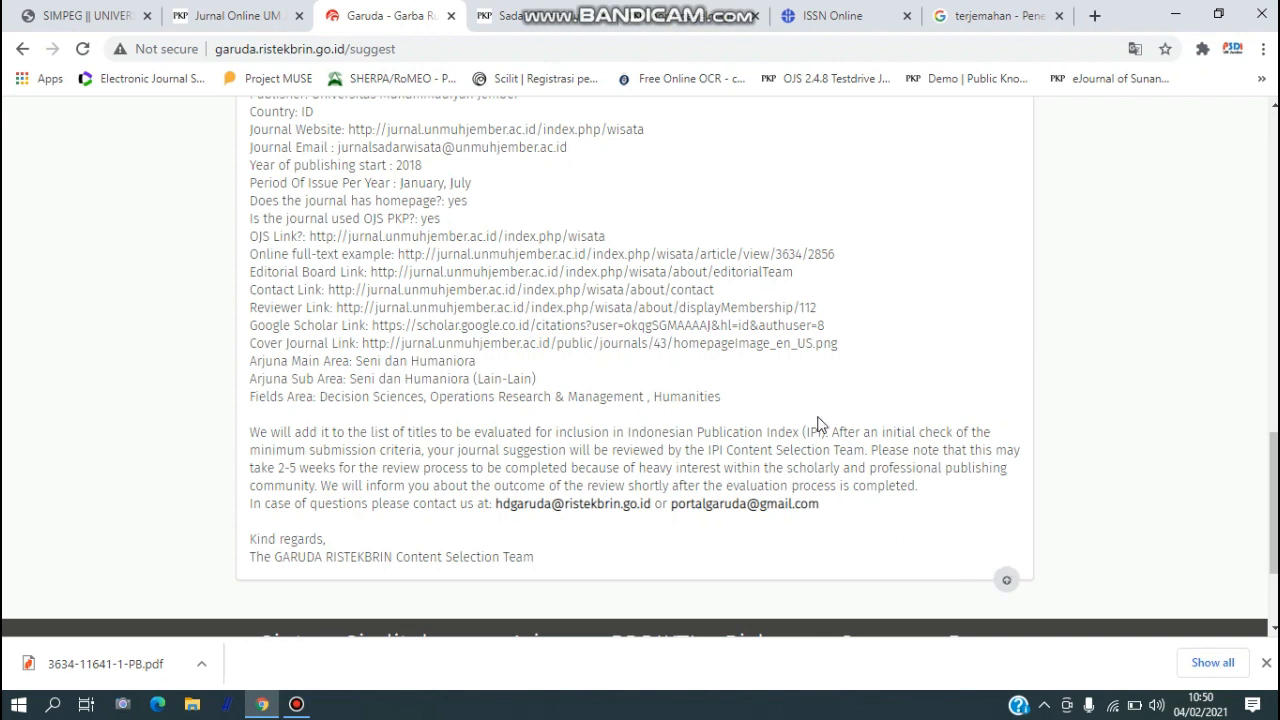
{"action": "scroll", "coordinate": [818, 427], "scroll_direction": "up", "scroll_amount": 2}
{"action": "scroll", "coordinate": [731, 374], "scroll_direction": "up", "scroll_amount": 4}
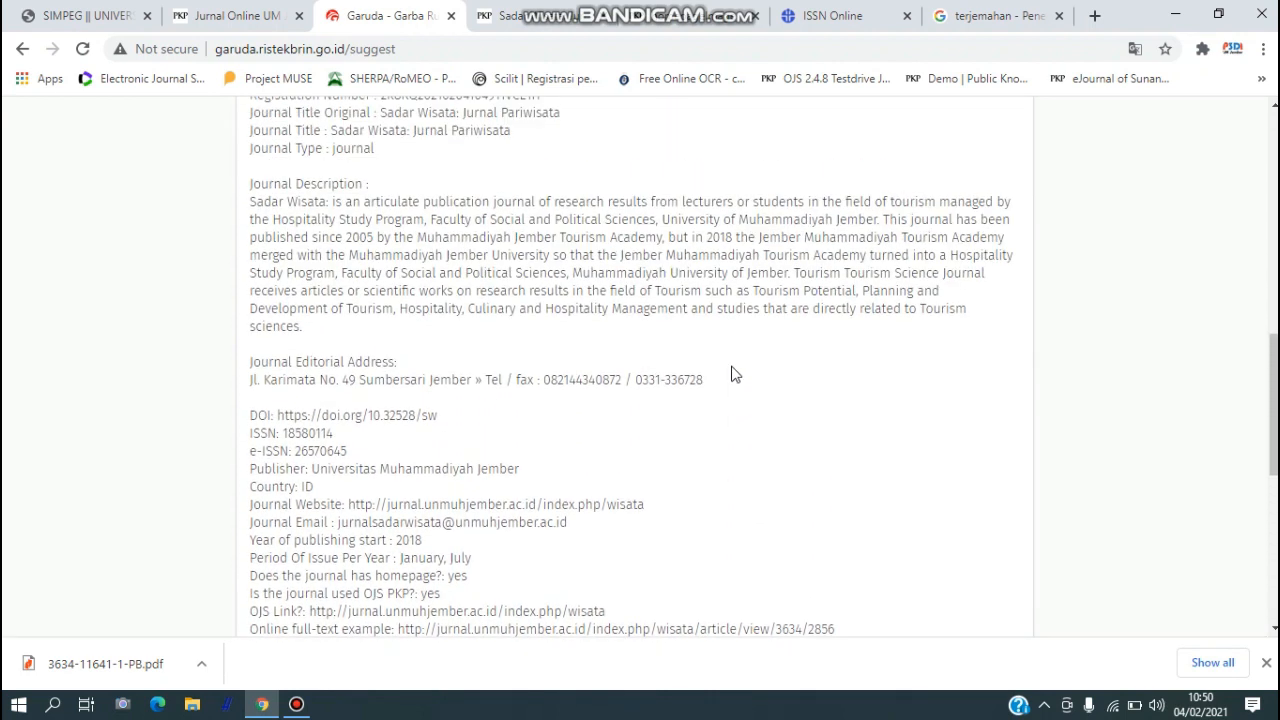